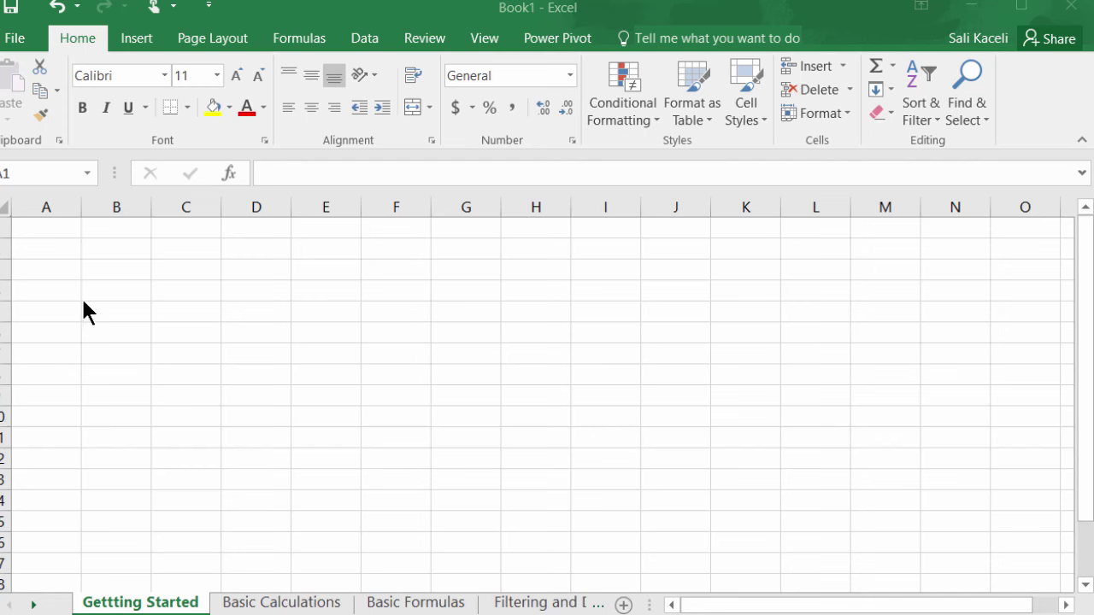
Step: Add a new sheet, rename it 'Worksheet 2', then delete it and return to Gettting Started
{"action": "left_click", "coordinate": [57, 234]}
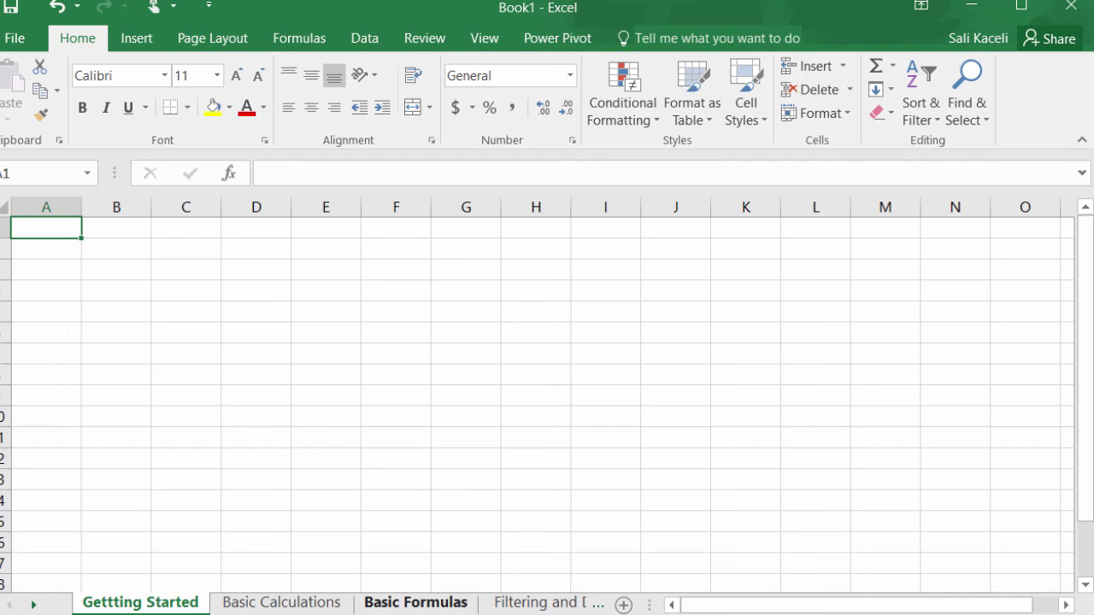
{"action": "left_click", "coordinate": [625, 605]}
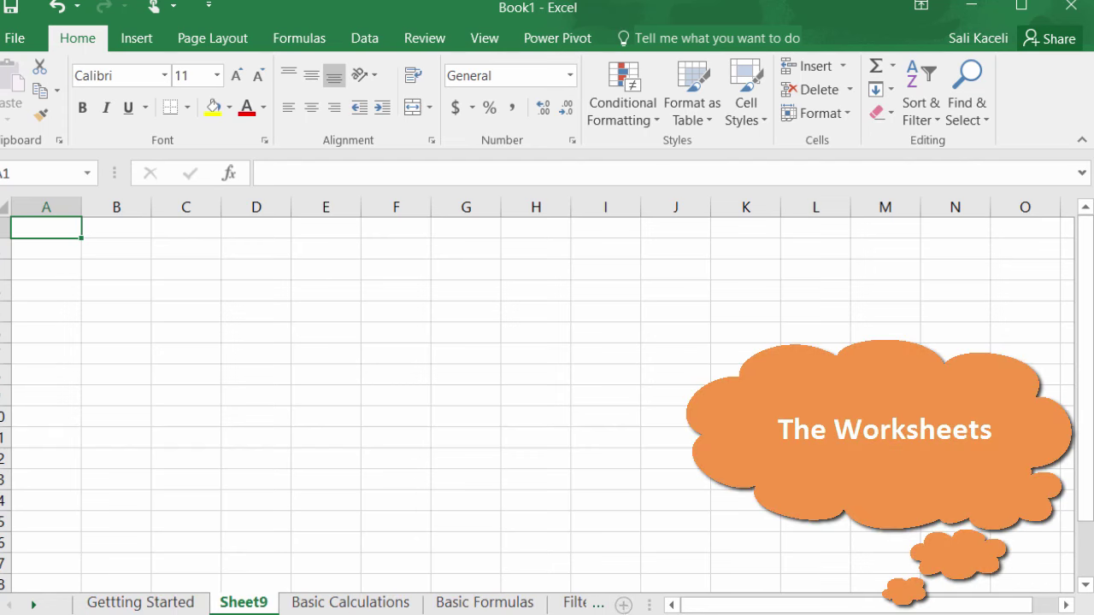
{"action": "right_click", "coordinate": [256, 603]}
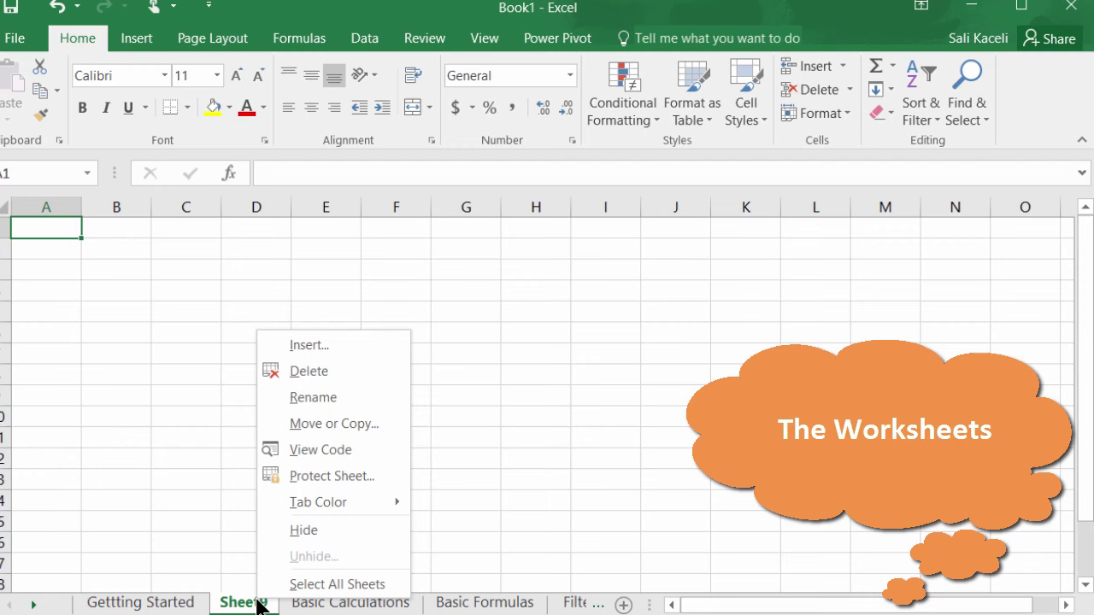
{"action": "left_click", "coordinate": [315, 401]}
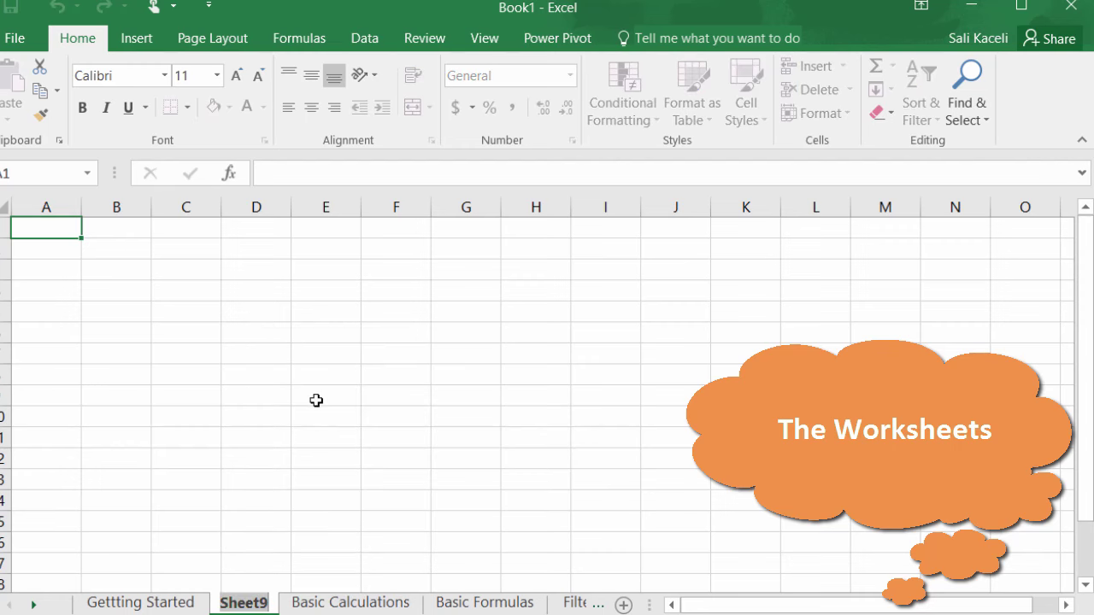
{"action": "type", "text": "Worksheet 2"}
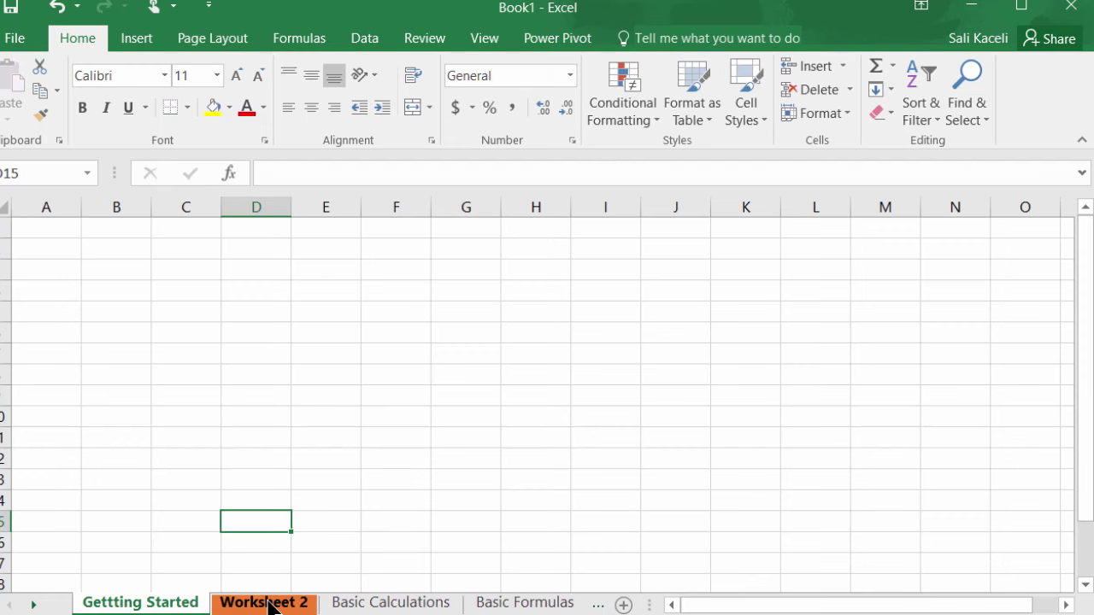
{"action": "right_click", "coordinate": [280, 607]}
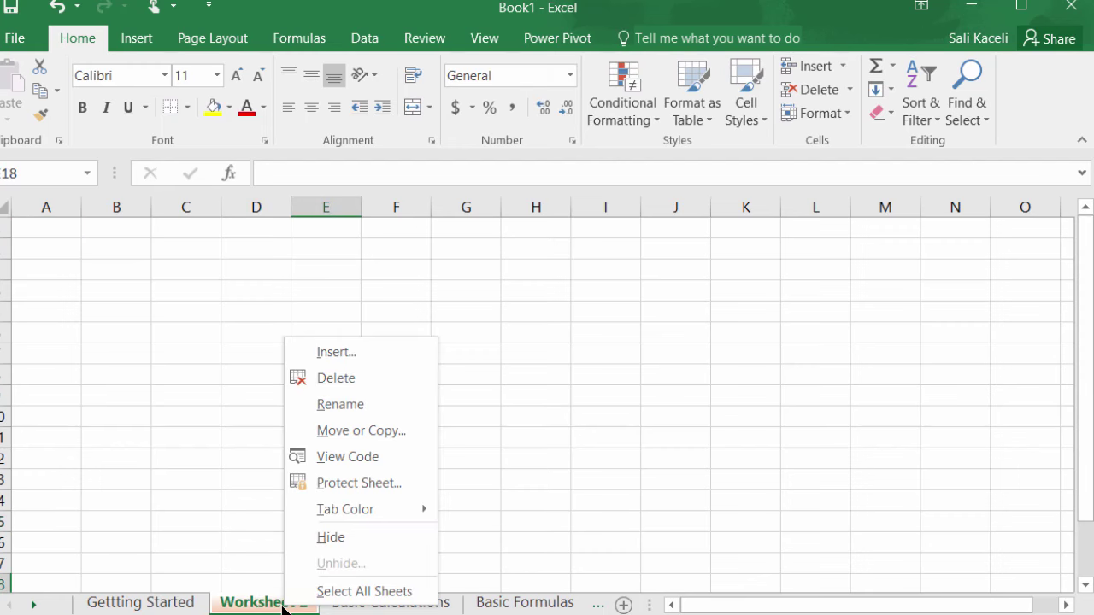
{"action": "left_click", "coordinate": [330, 381]}
{"action": "left_click", "coordinate": [179, 603]}
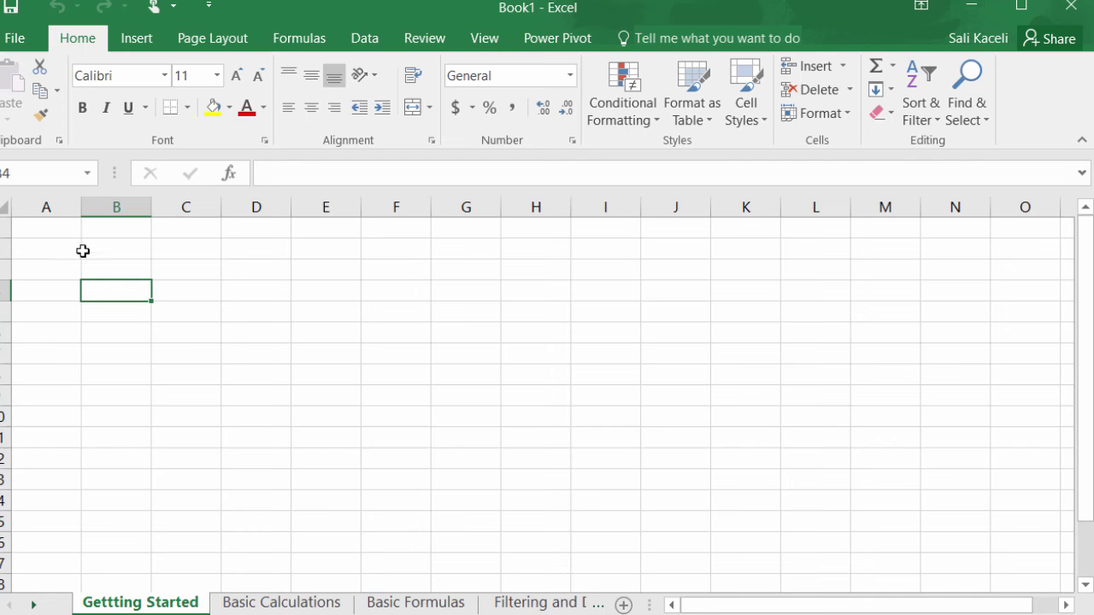
Step: Enter the text 'B3' into cell B3
{"action": "left_click", "coordinate": [120, 265]}
{"action": "left_click", "coordinate": [117, 248]}
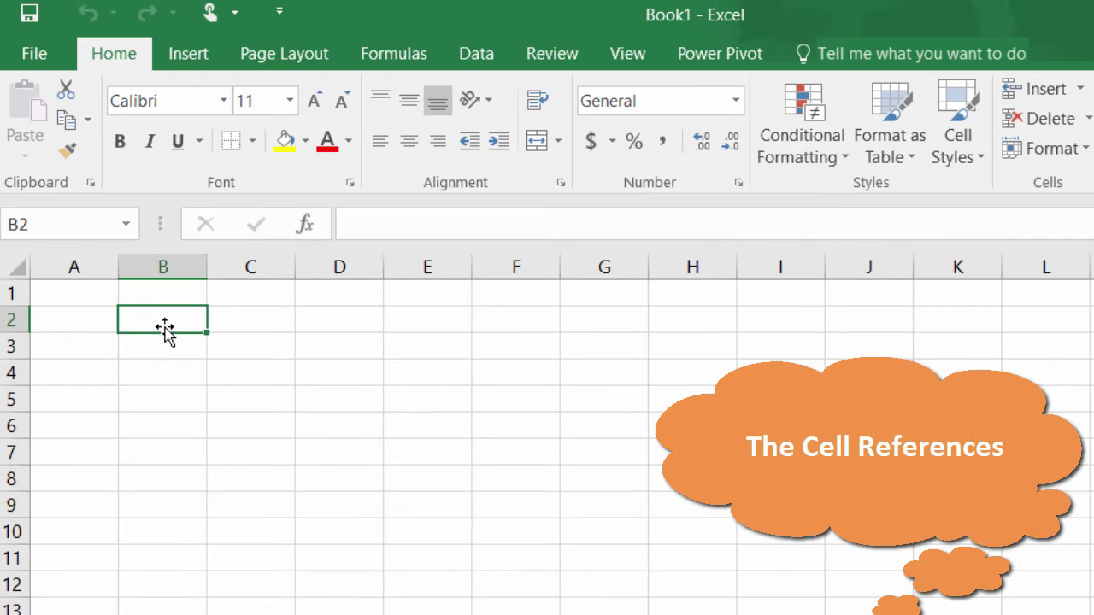
{"action": "left_click", "coordinate": [170, 352]}
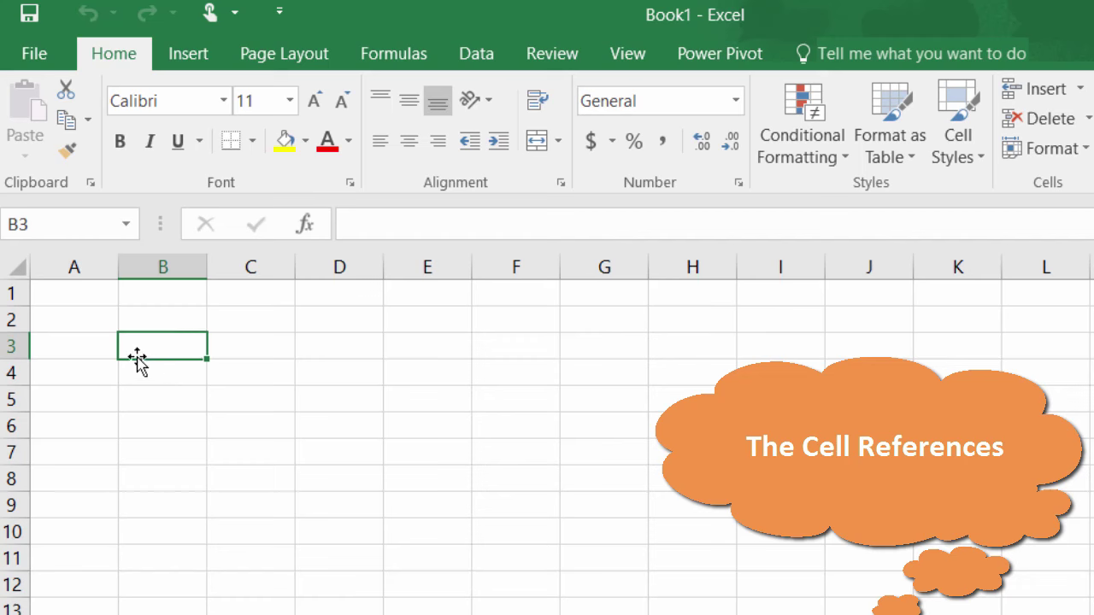
{"action": "type", "text": "B3"}
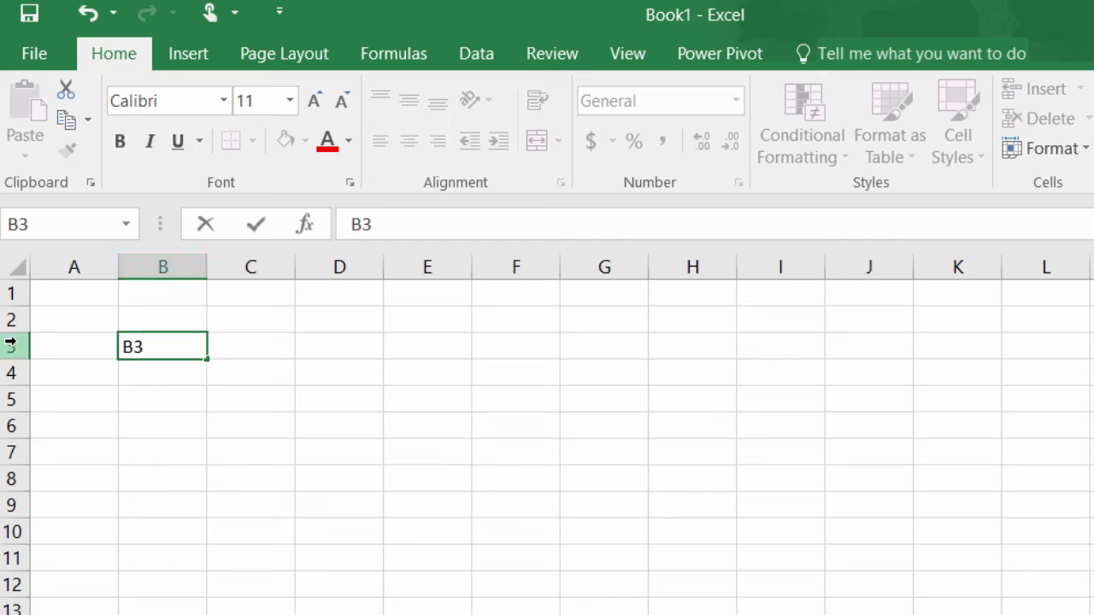
{"action": "left_click", "coordinate": [256, 362]}
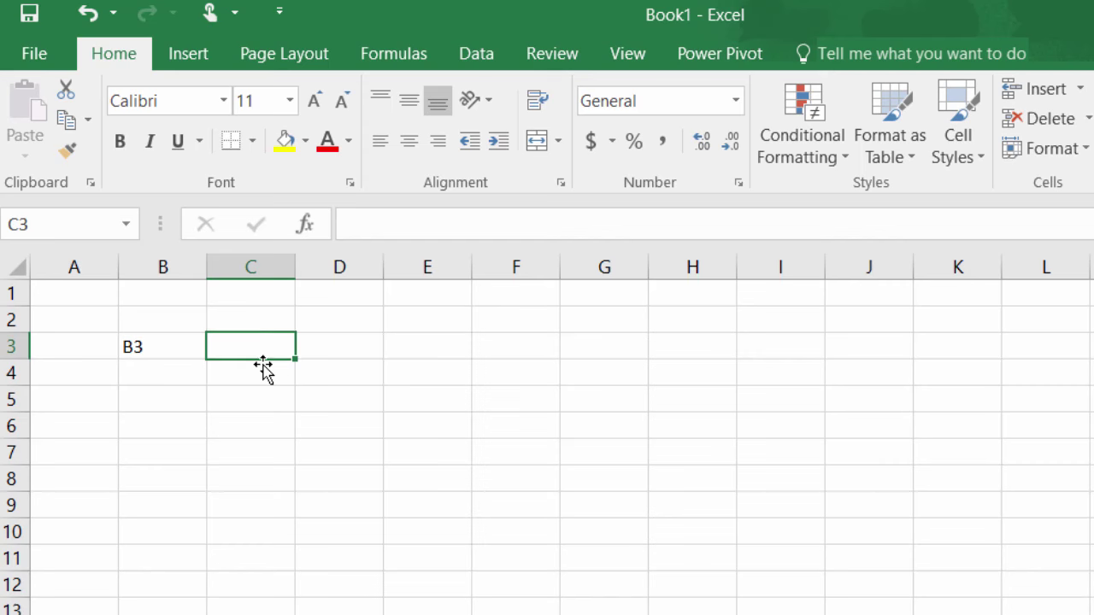
Step: Clear B3, then enter 'Text' in B3 and 'Numbers' in B4
{"action": "left_click", "coordinate": [159, 346]}
{"action": "key", "text": "Delete"}
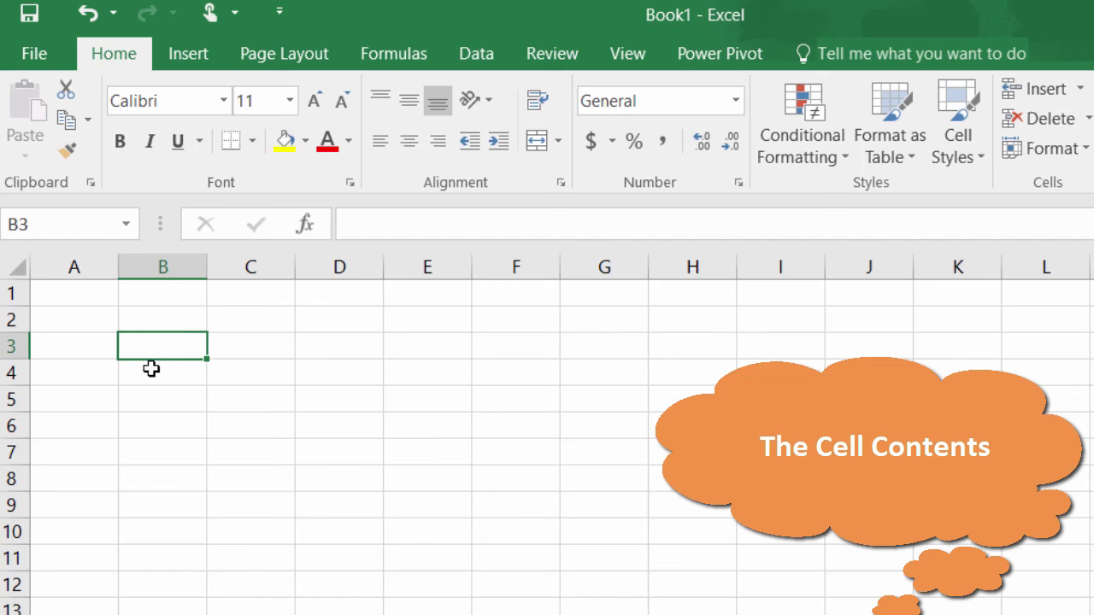
{"action": "left_click", "coordinate": [149, 368]}
{"action": "left_click", "coordinate": [165, 350]}
{"action": "type", "text": "Text"}
{"action": "key", "text": "Return"}
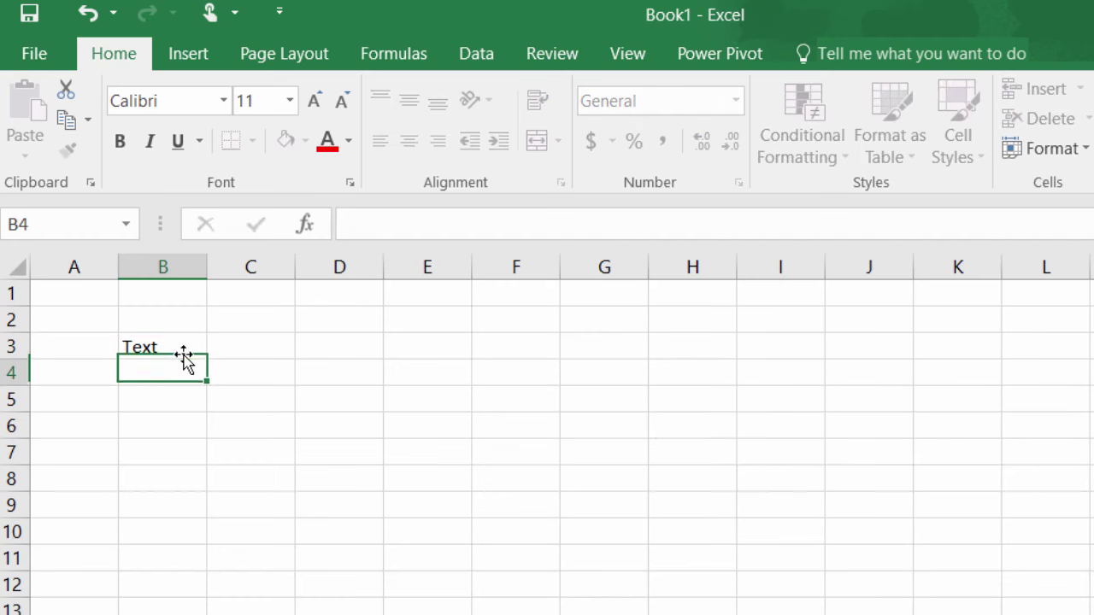
{"action": "type", "text": "Numbers"}
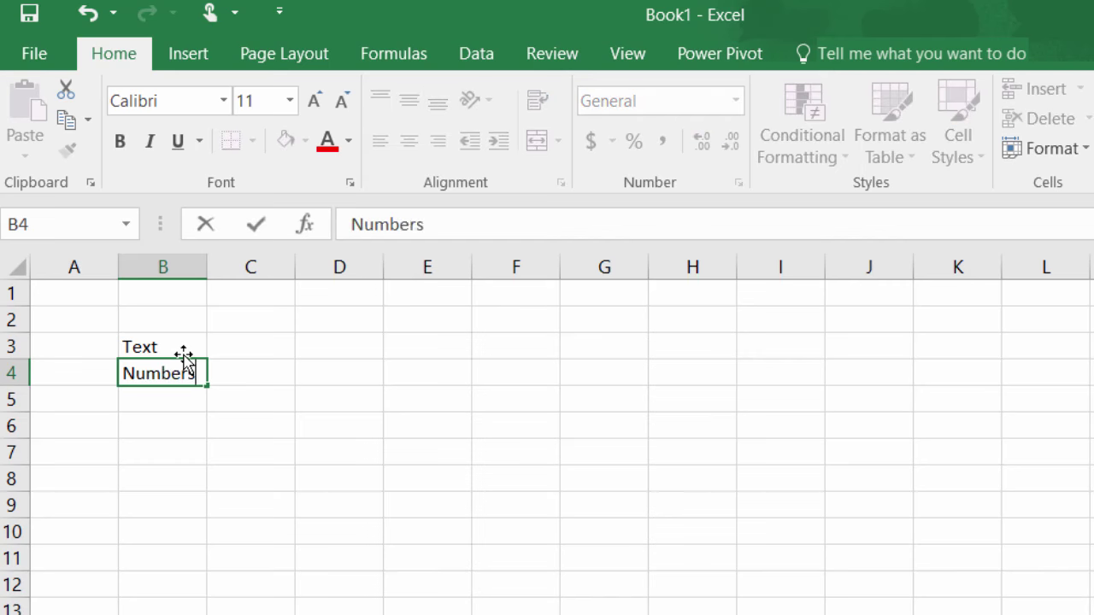
{"action": "left_click", "coordinate": [168, 398]}
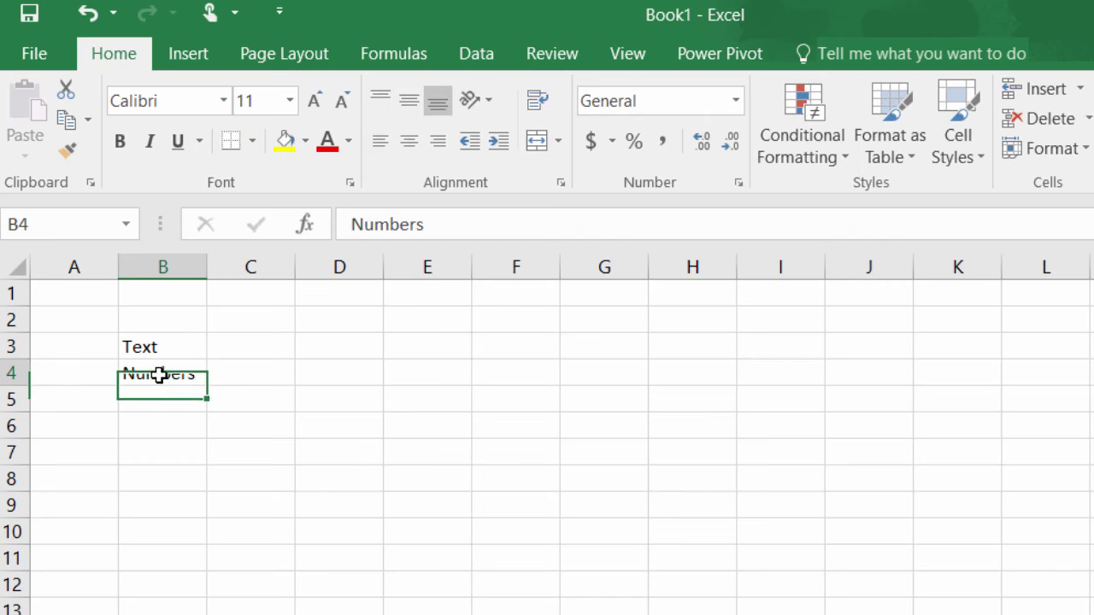
Step: Check the number format list for B4, leaving it as General
{"action": "left_click", "coordinate": [157, 373]}
{"action": "left_click", "coordinate": [736, 101]}
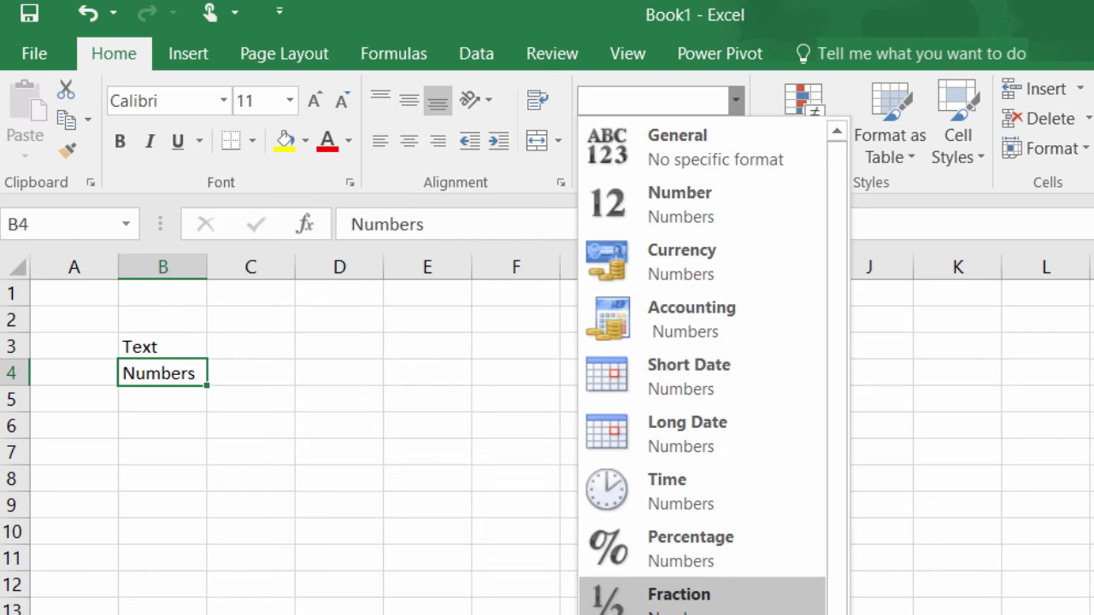
{"action": "left_click", "coordinate": [218, 408]}
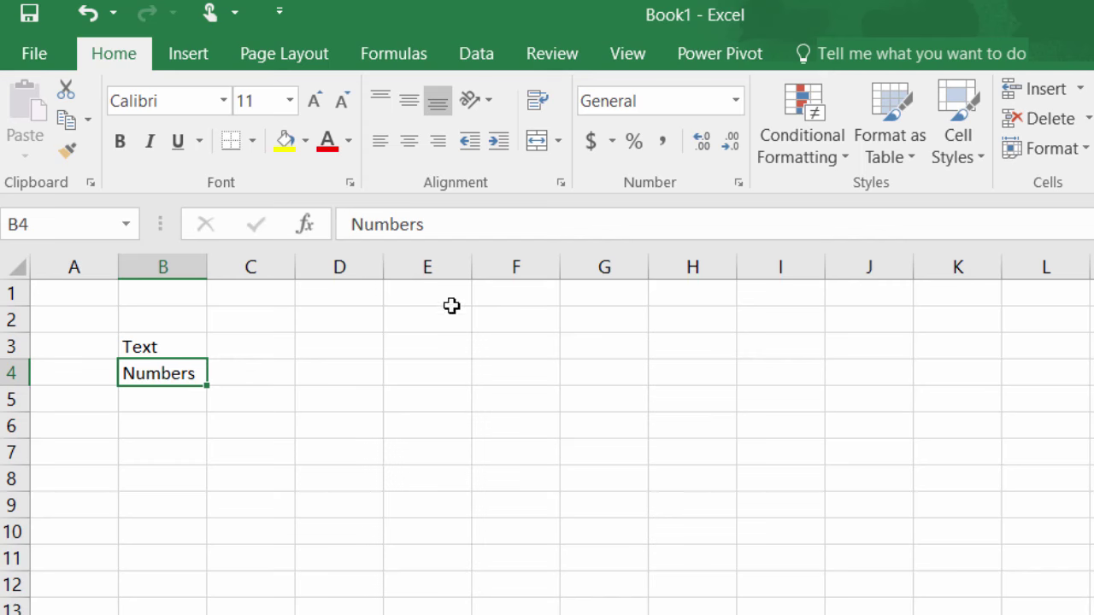
{"action": "left_click", "coordinate": [170, 404]}
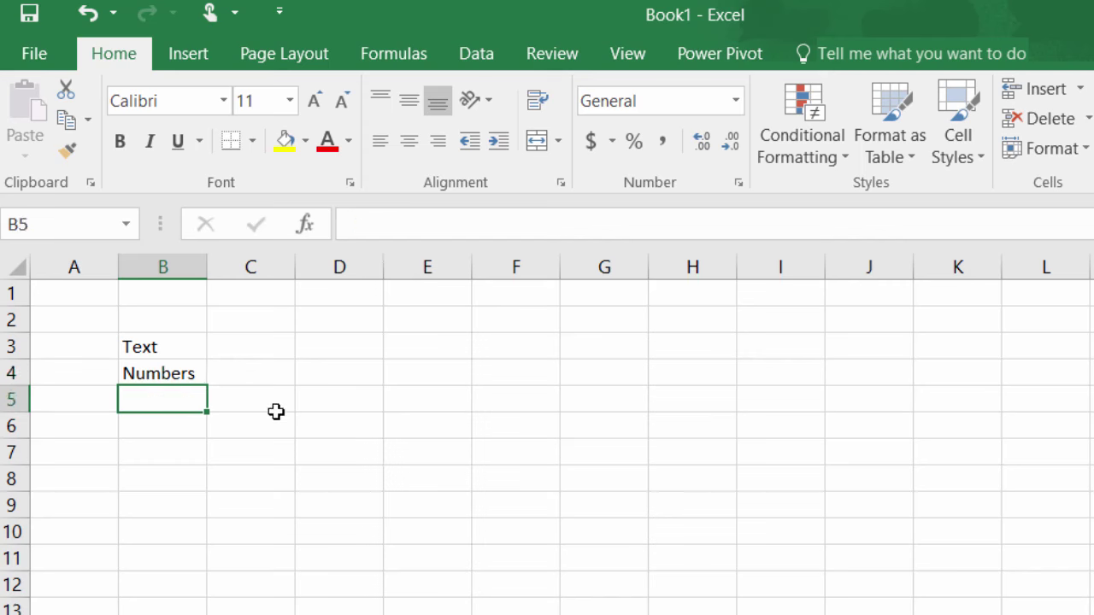
{"action": "left_click", "coordinate": [329, 349]}
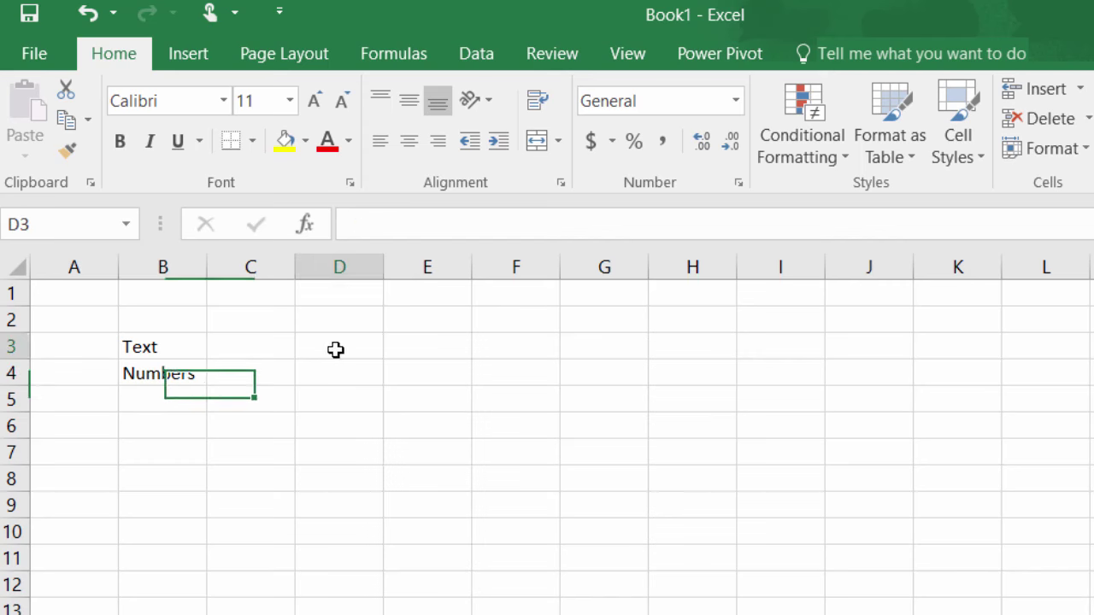
{"action": "left_click", "coordinate": [266, 353]}
Step: Enter 3 in D3 and 5 in D4
{"action": "left_click", "coordinate": [347, 360]}
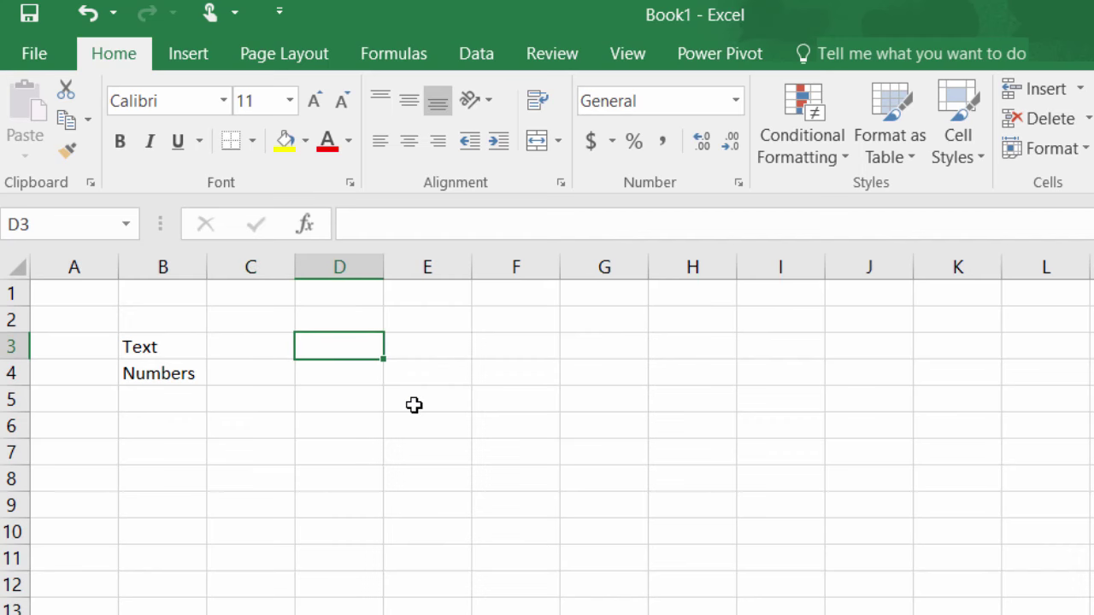
{"action": "type", "text": "3"}
{"action": "left_click", "coordinate": [348, 377]}
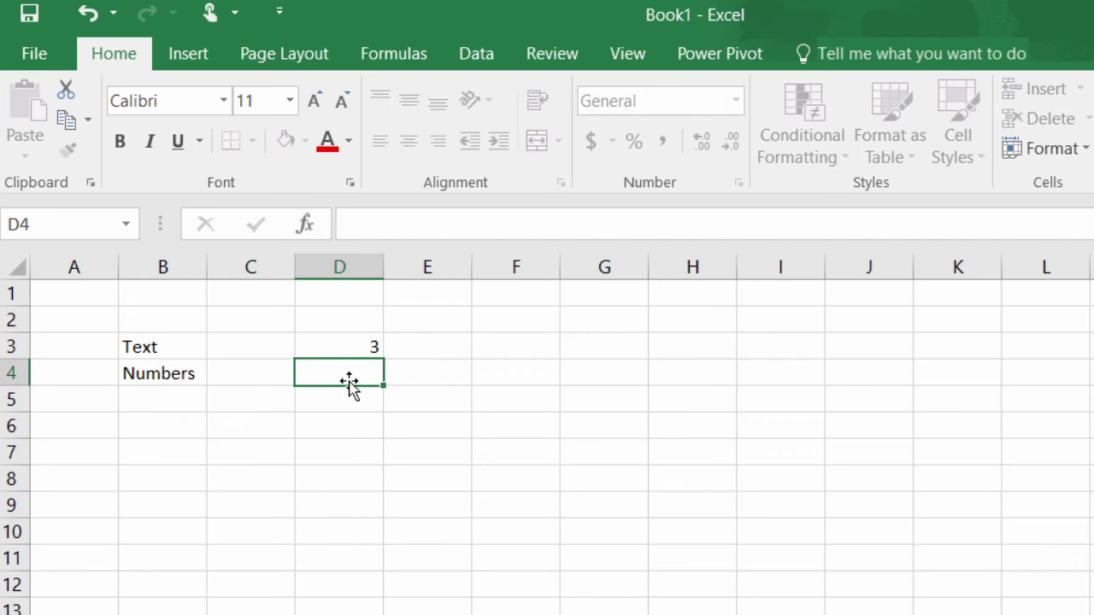
{"action": "type", "text": "5"}
{"action": "left_click", "coordinate": [331, 419]}
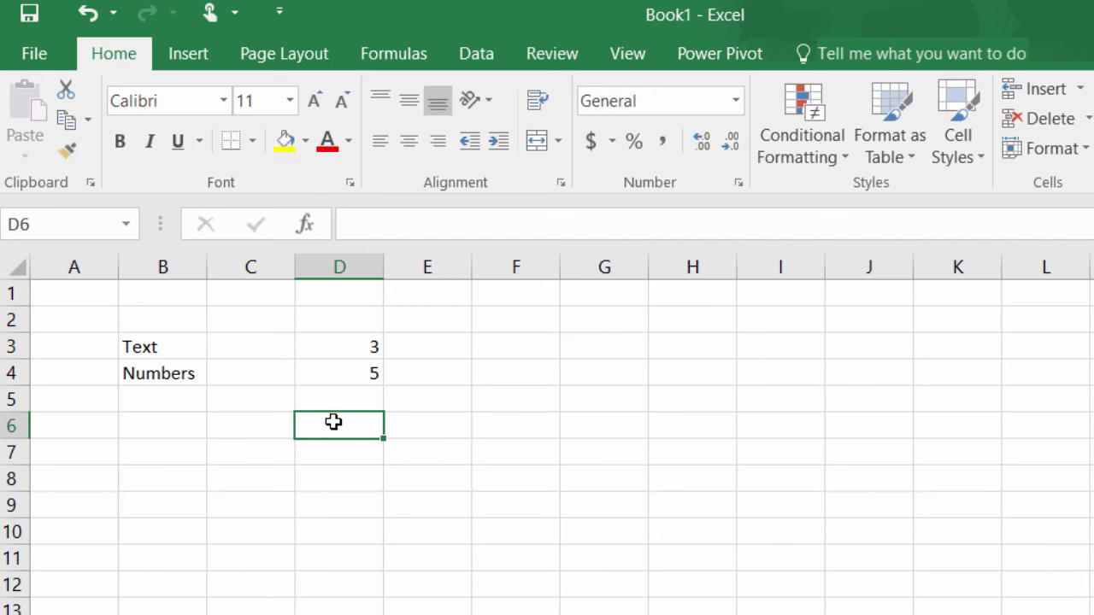
Step: Label C6 'Total:' and put =SUM(D3:D5) in D6
{"action": "left_click", "coordinate": [262, 429]}
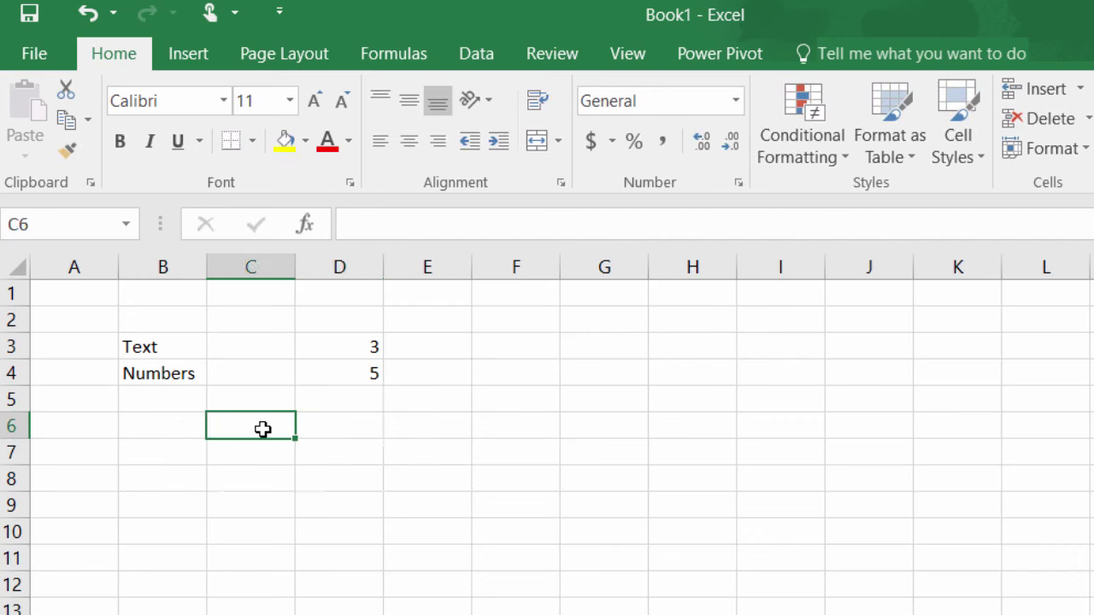
{"action": "type", "text": "Total:"}
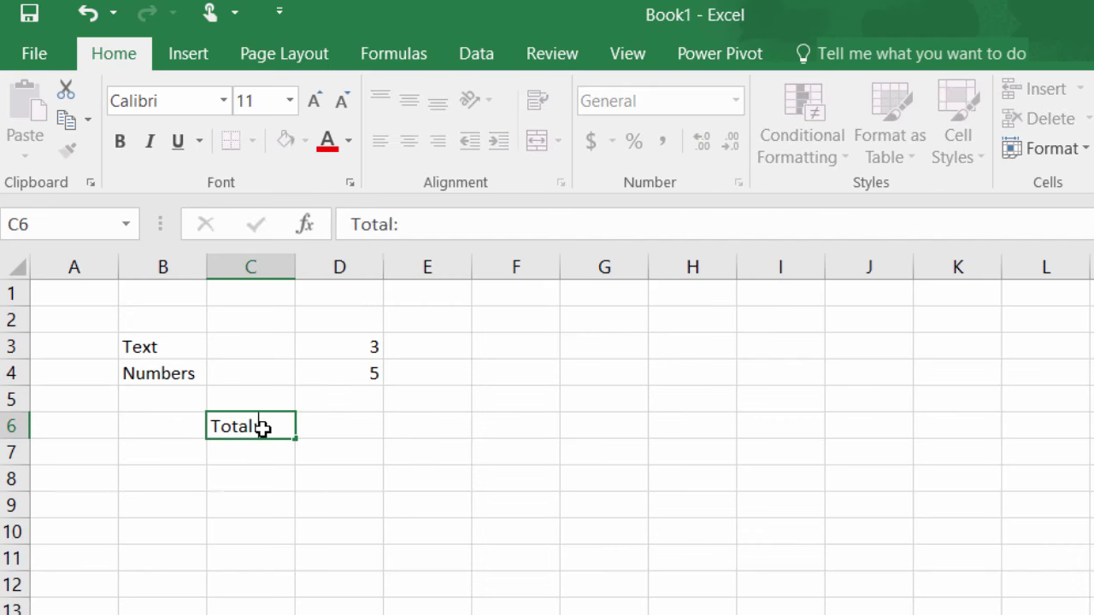
{"action": "key", "text": "Tab"}
{"action": "type", "text": "="}
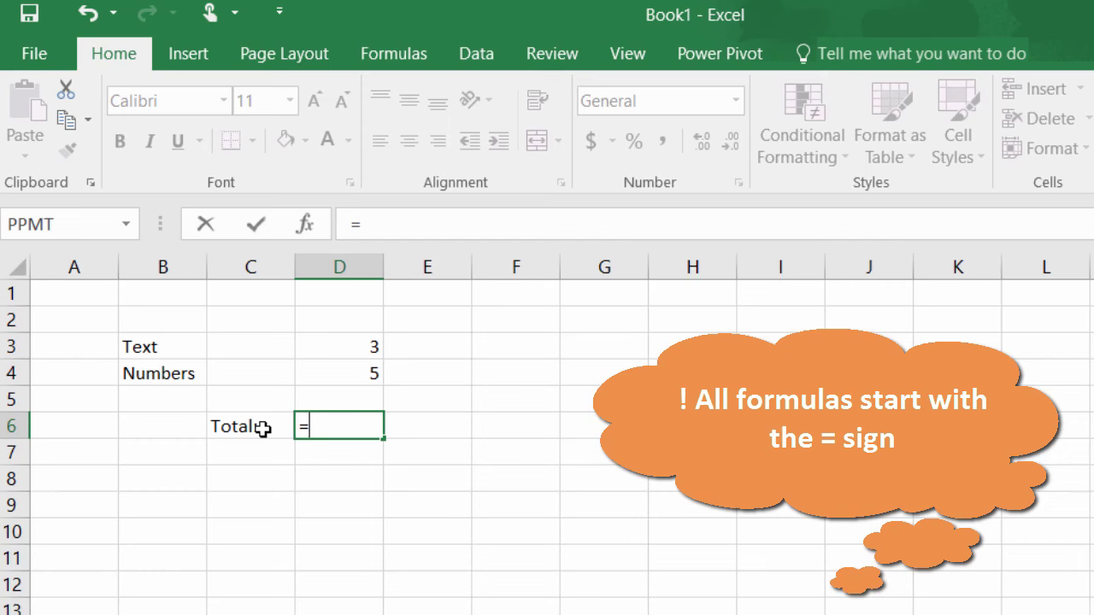
{"action": "type", "text": "sum)"}
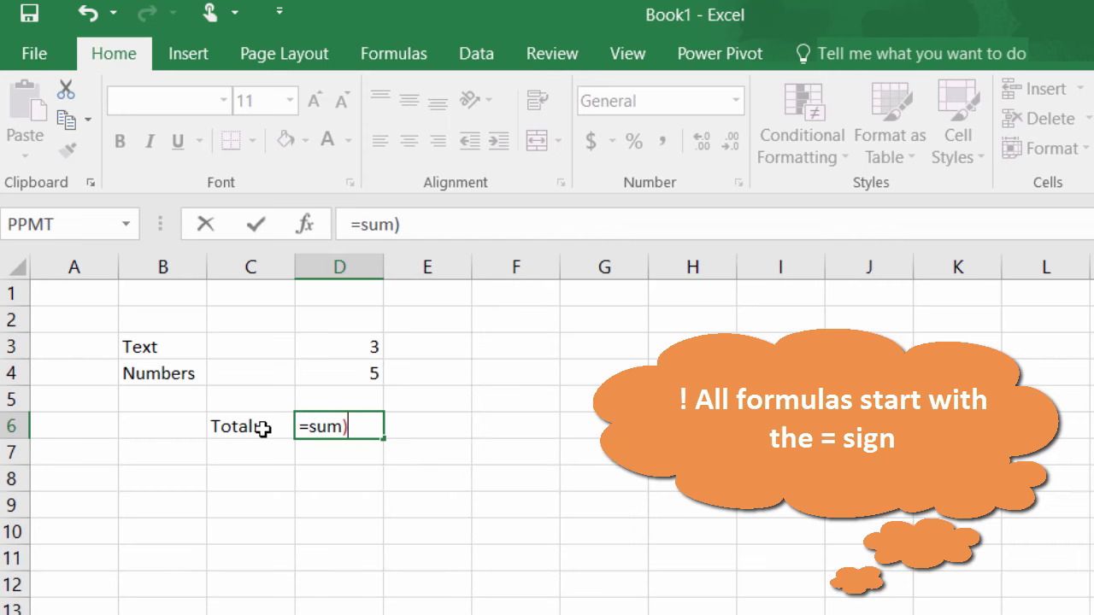
{"action": "key", "text": "BackSpace"}
{"action": "type", "text": "("}
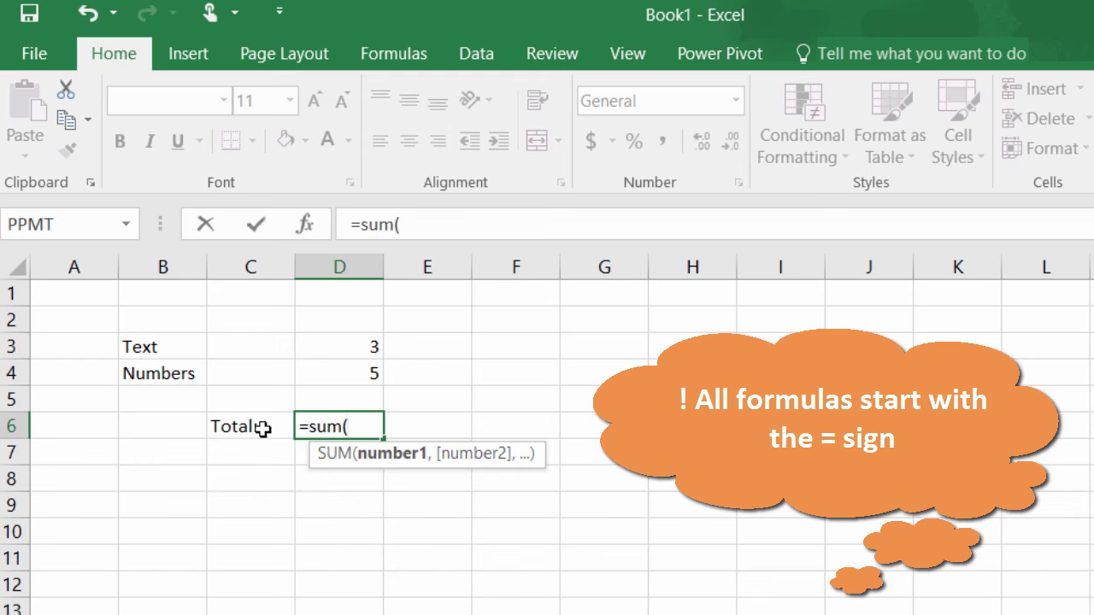
{"action": "left_click_drag", "start_coordinate": [350, 343], "coordinate": [349, 396]}
{"action": "key", "text": "Return"}
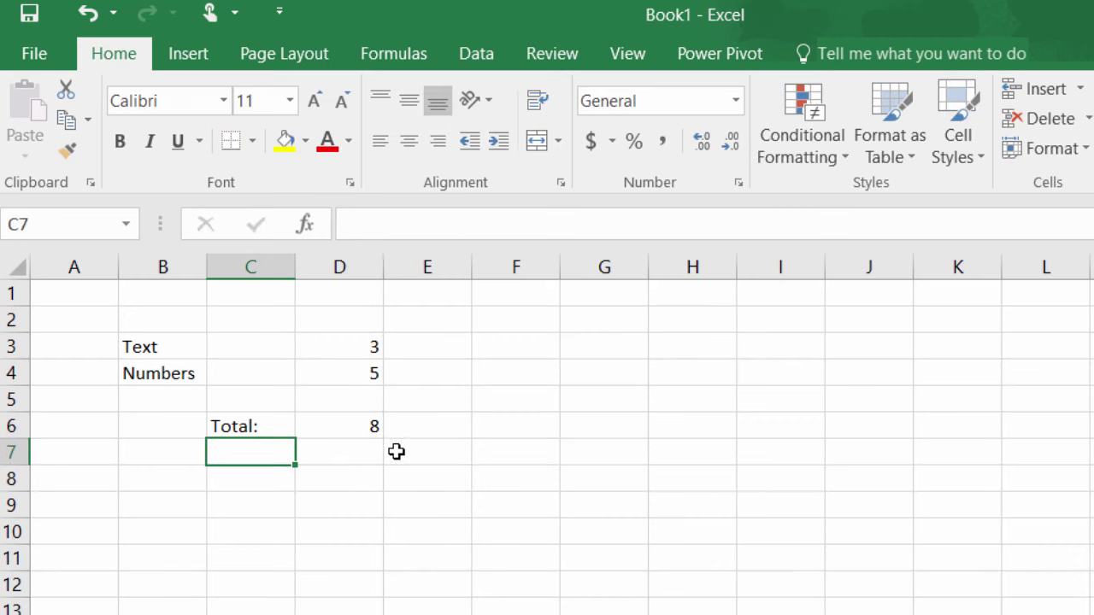
Step: Change D3 to 5 so the D6 total becomes 10
{"action": "left_click", "coordinate": [369, 425]}
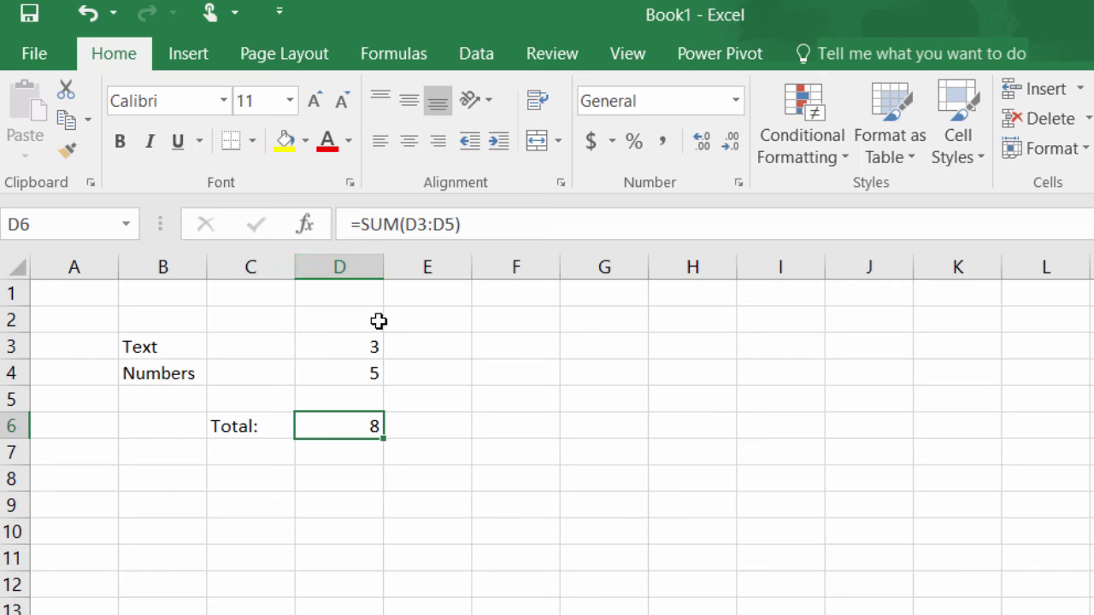
{"action": "left_click", "coordinate": [372, 346]}
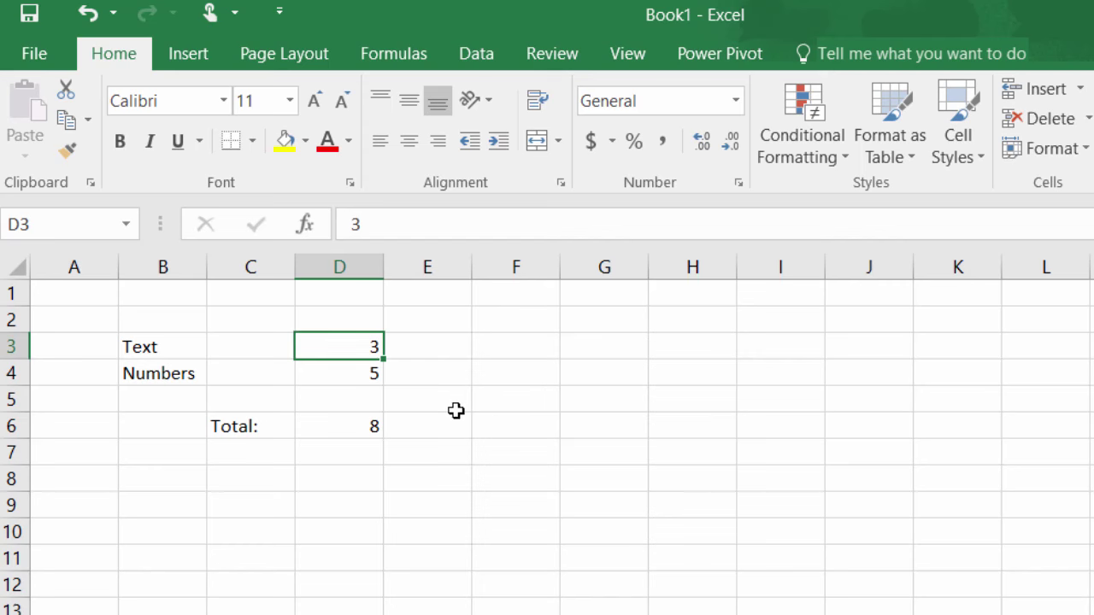
{"action": "type", "text": "5"}
{"action": "key", "text": "Return"}
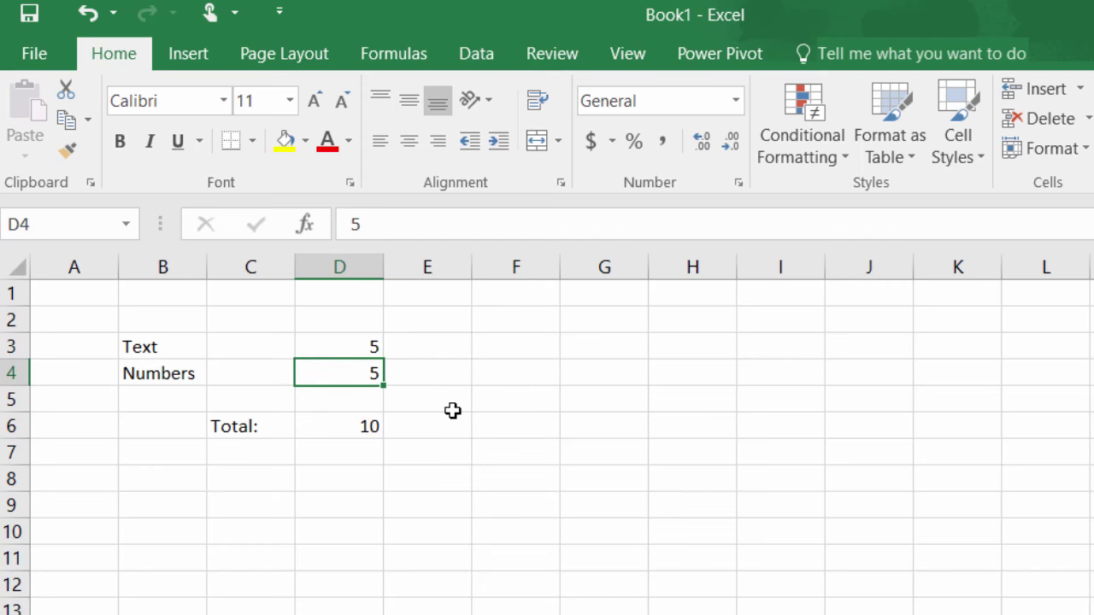
Step: Switch to the Basic Calculations sheet with its January–March expense table
{"action": "left_click", "coordinate": [369, 432]}
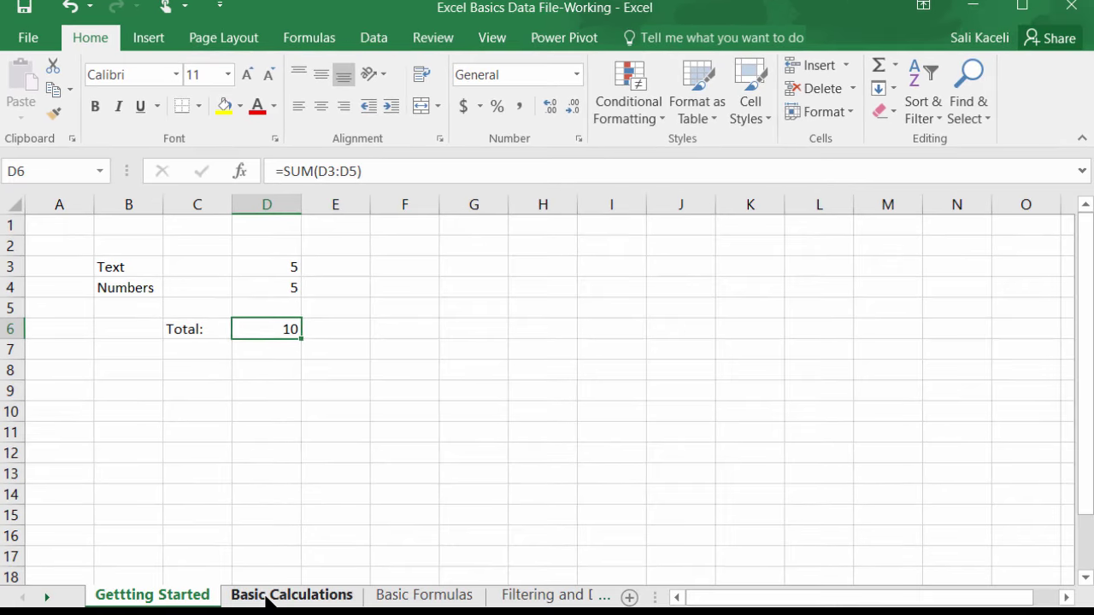
{"action": "left_click", "coordinate": [265, 598]}
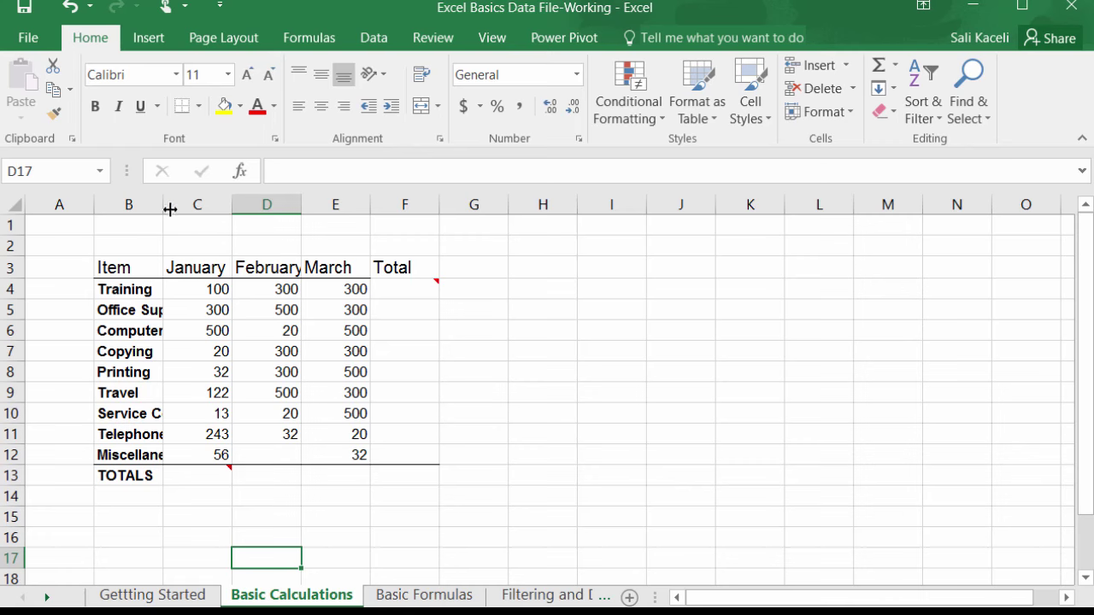
Step: Widen column B so item names like Miscellaneous Expense display in full
{"action": "left_click_drag", "start_coordinate": [170, 210], "coordinate": [189, 210]}
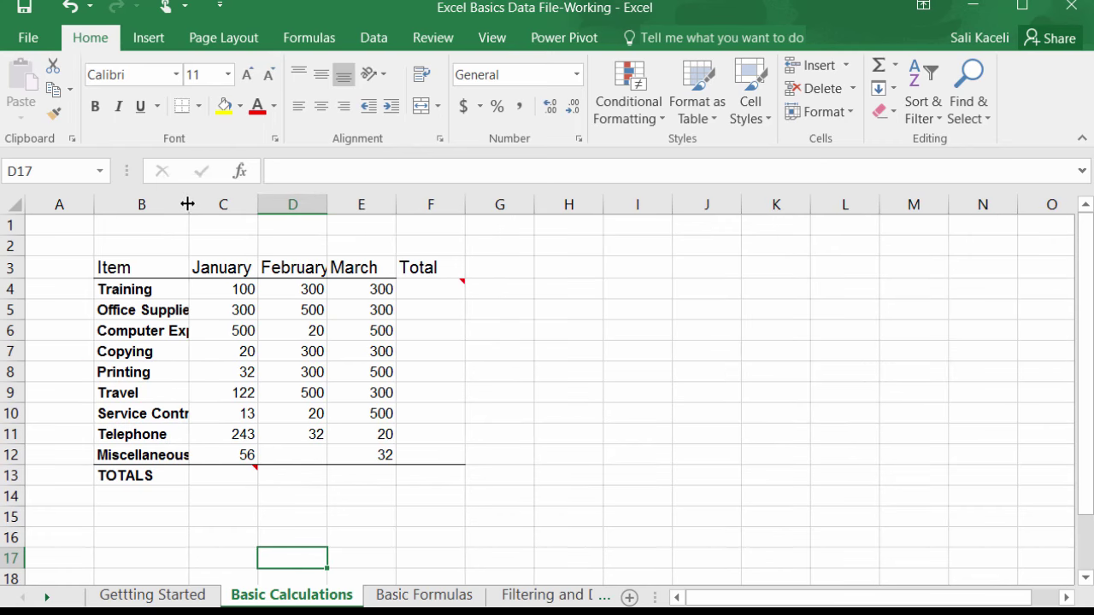
{"action": "double_click", "coordinate": [188, 205]}
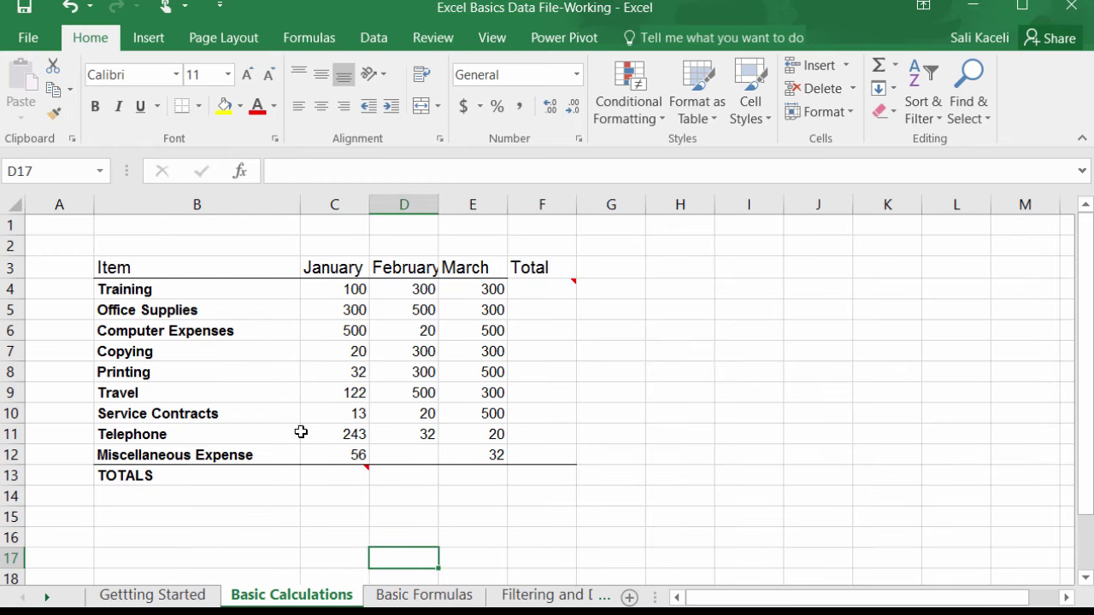
{"action": "left_click_drag", "start_coordinate": [300, 204], "coordinate": [278, 209]}
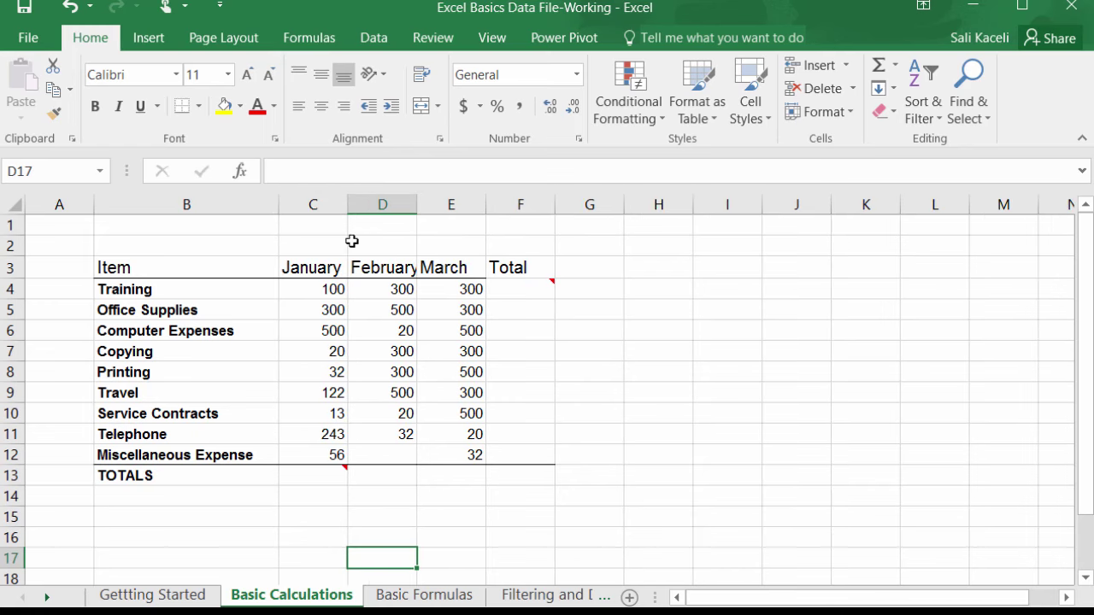
{"action": "left_click", "coordinate": [208, 244]}
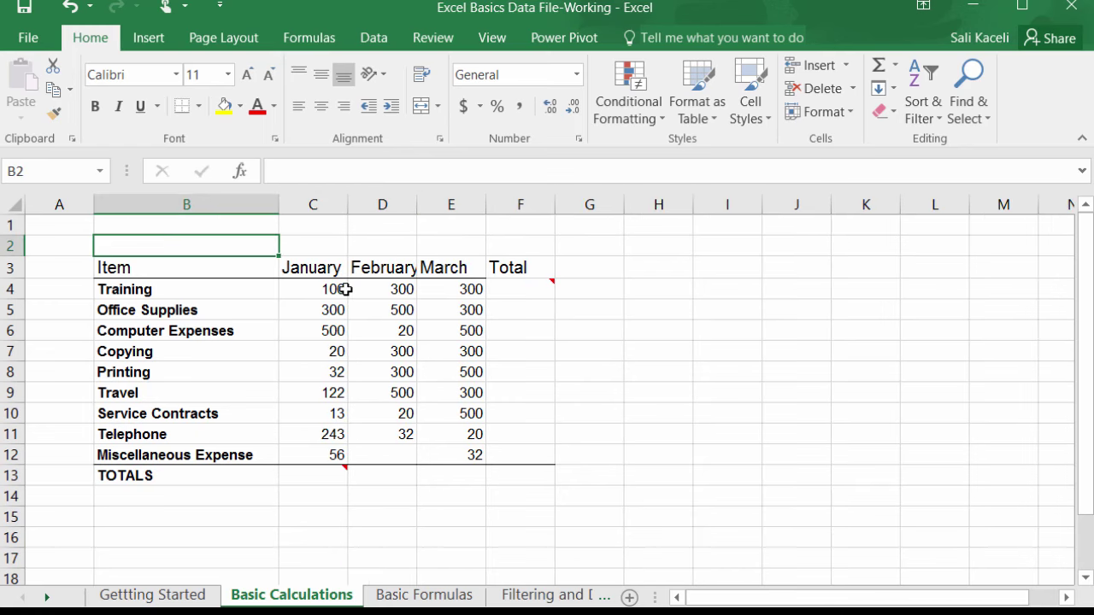
Step: Enter the title 'Using Excel 2016' in B2 and merge and center it across B2:F2
{"action": "type", "text": "Using Excel 2016"}
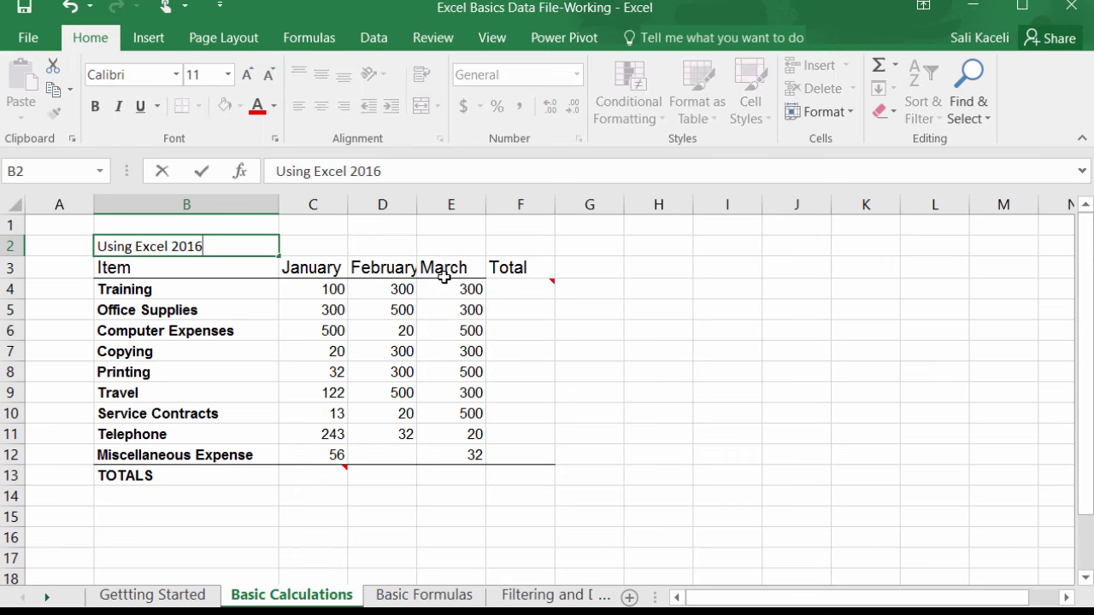
{"action": "key", "text": "Return"}
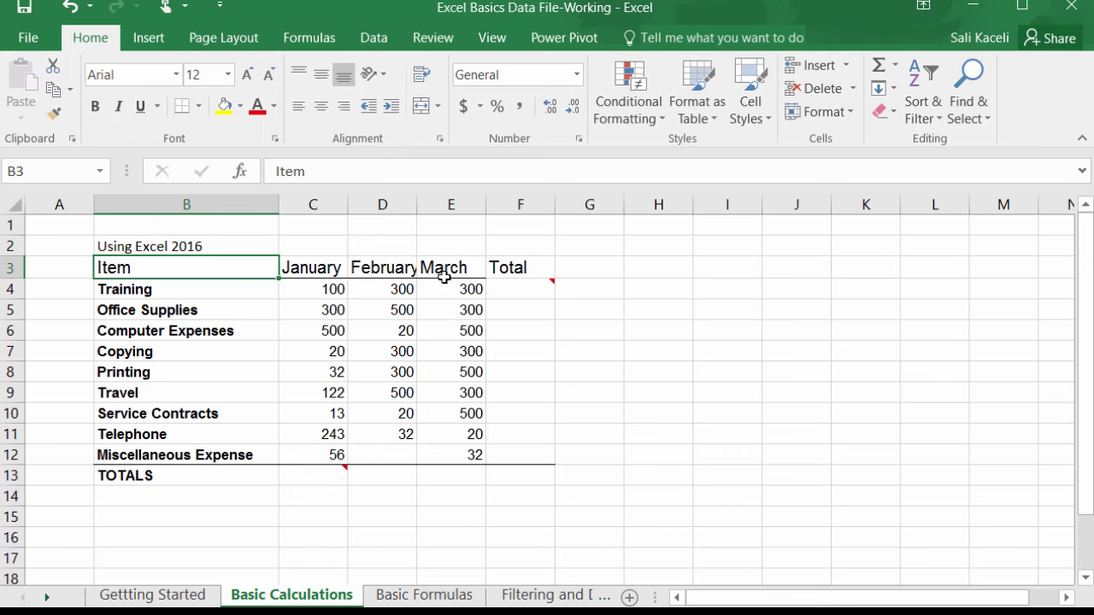
{"action": "left_click", "coordinate": [143, 246]}
{"action": "left_click_drag", "start_coordinate": [142, 246], "coordinate": [495, 246]}
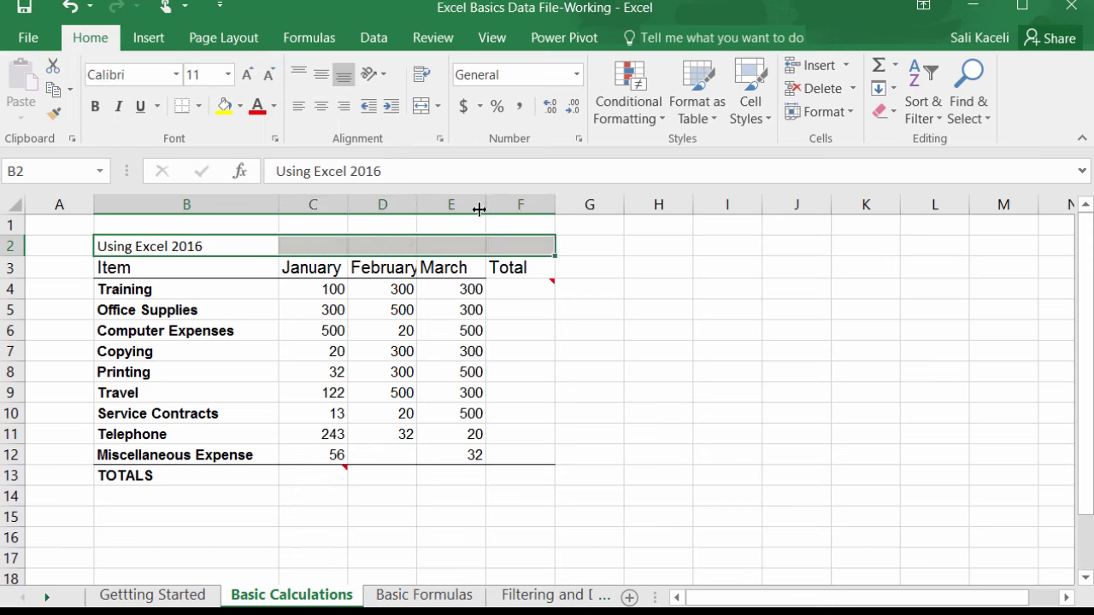
{"action": "left_click", "coordinate": [438, 106]}
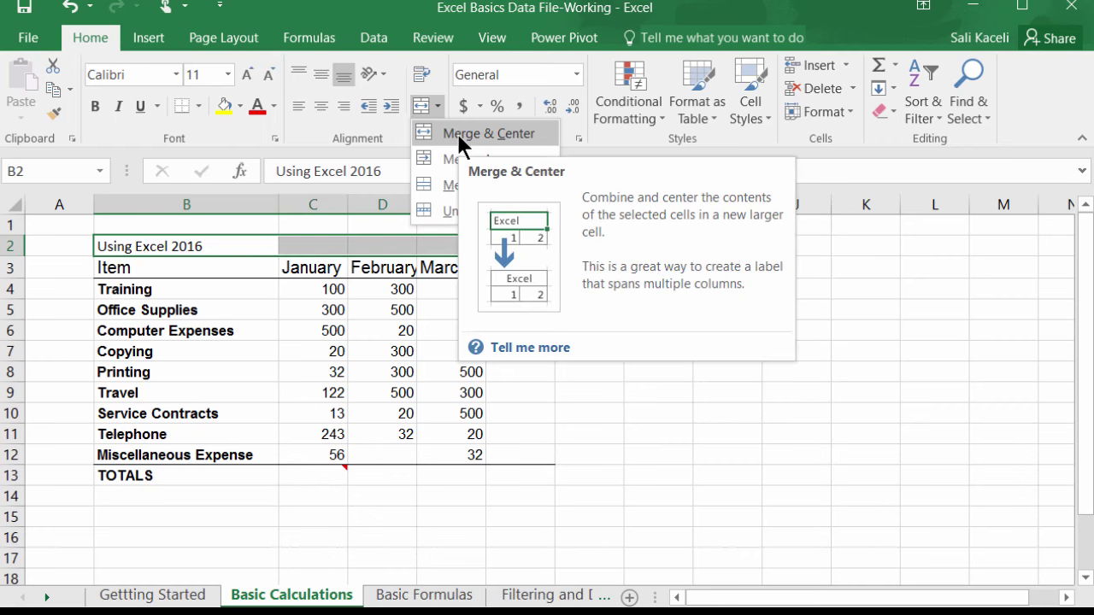
{"action": "left_click", "coordinate": [458, 134]}
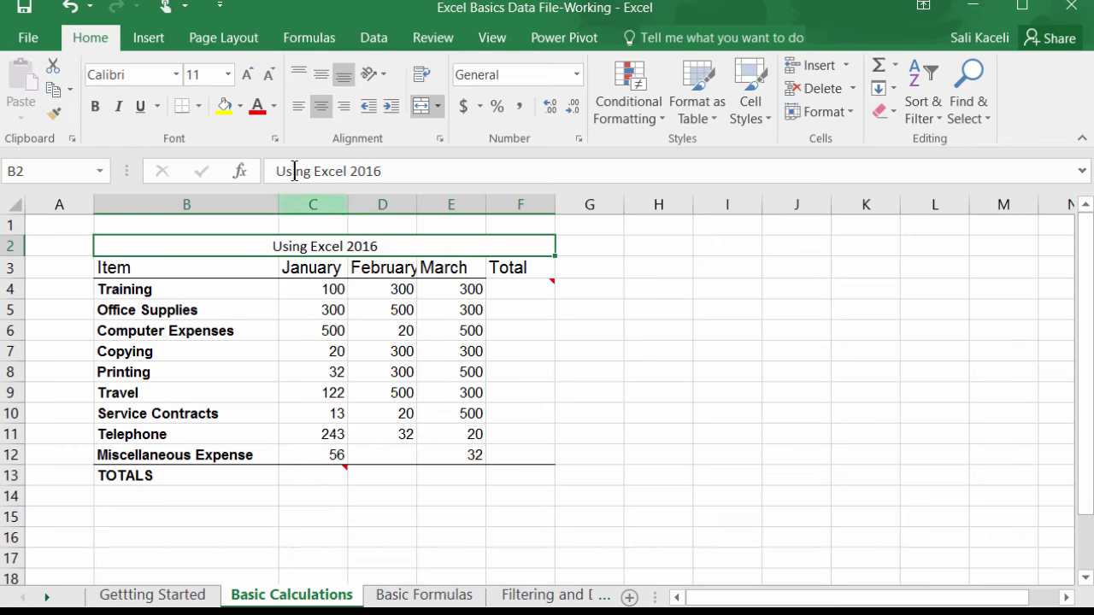
Step: Enlarge the title font by three size steps
{"action": "left_click", "coordinate": [248, 75]}
{"action": "left_click", "coordinate": [248, 74]}
{"action": "left_click", "coordinate": [248, 74]}
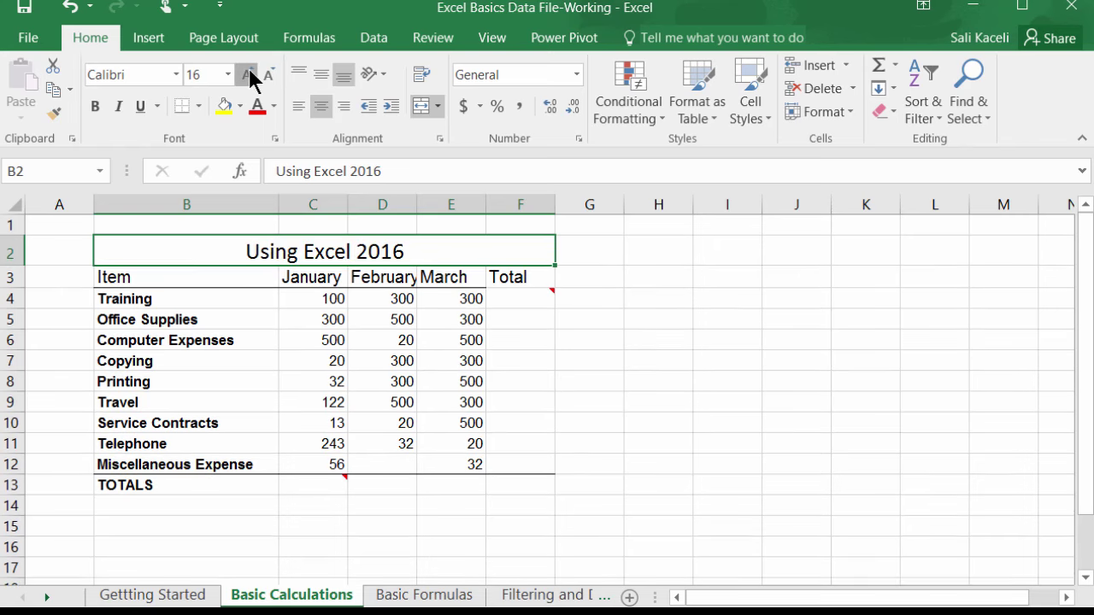
{"action": "left_click", "coordinate": [248, 74]}
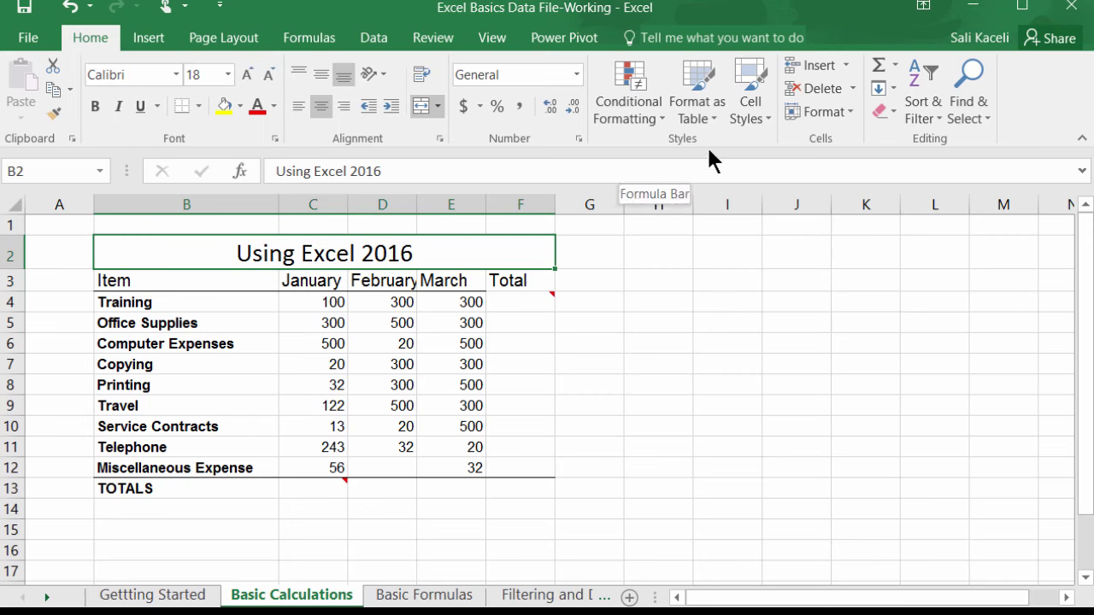
{"action": "left_click", "coordinate": [754, 118]}
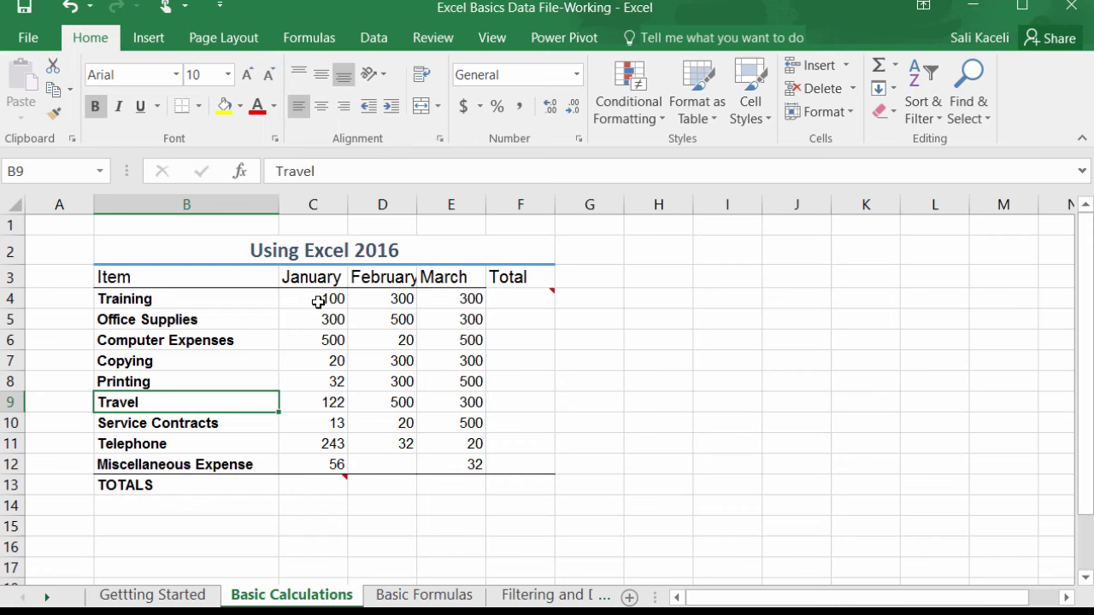
Step: Format the monthly amounts in C4:F13 as Currency with dollar signs and two decimals
{"action": "left_click_drag", "start_coordinate": [294, 300], "coordinate": [507, 484]}
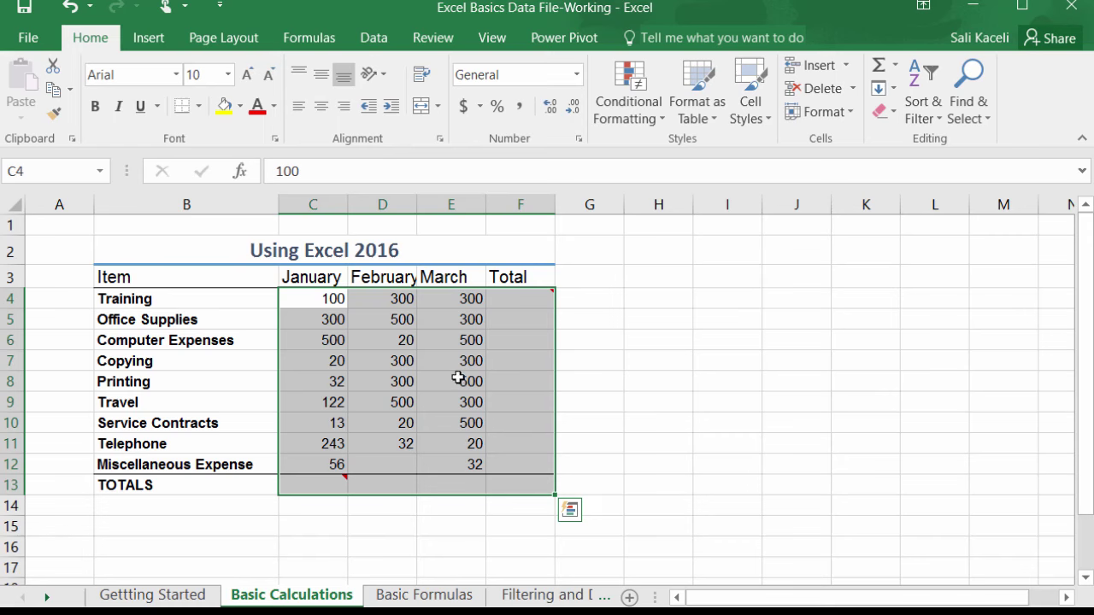
{"action": "left_click", "coordinate": [576, 77]}
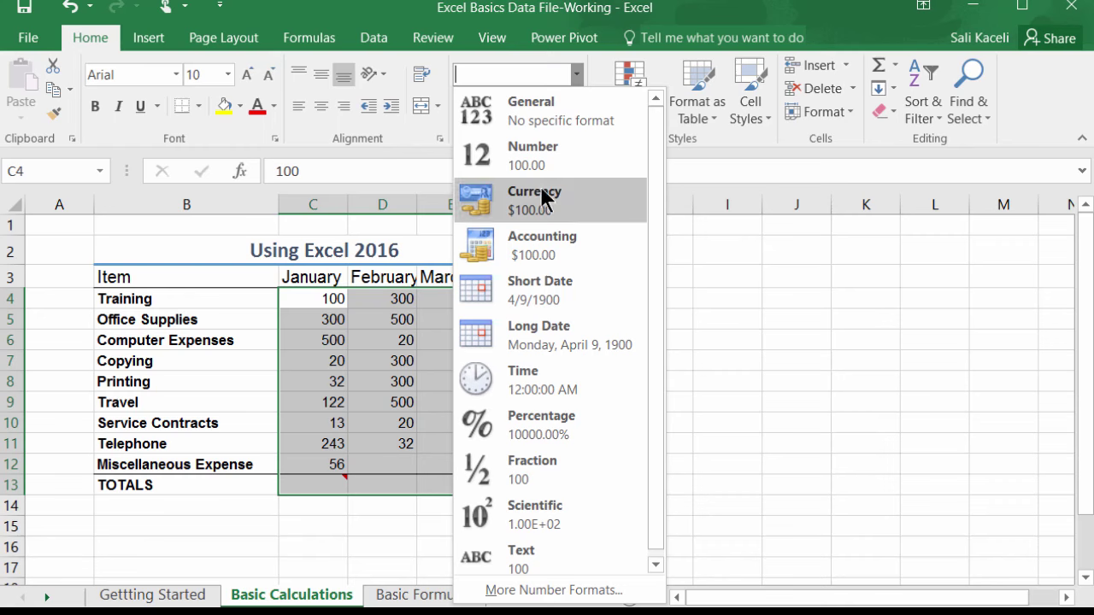
{"action": "left_click", "coordinate": [539, 192]}
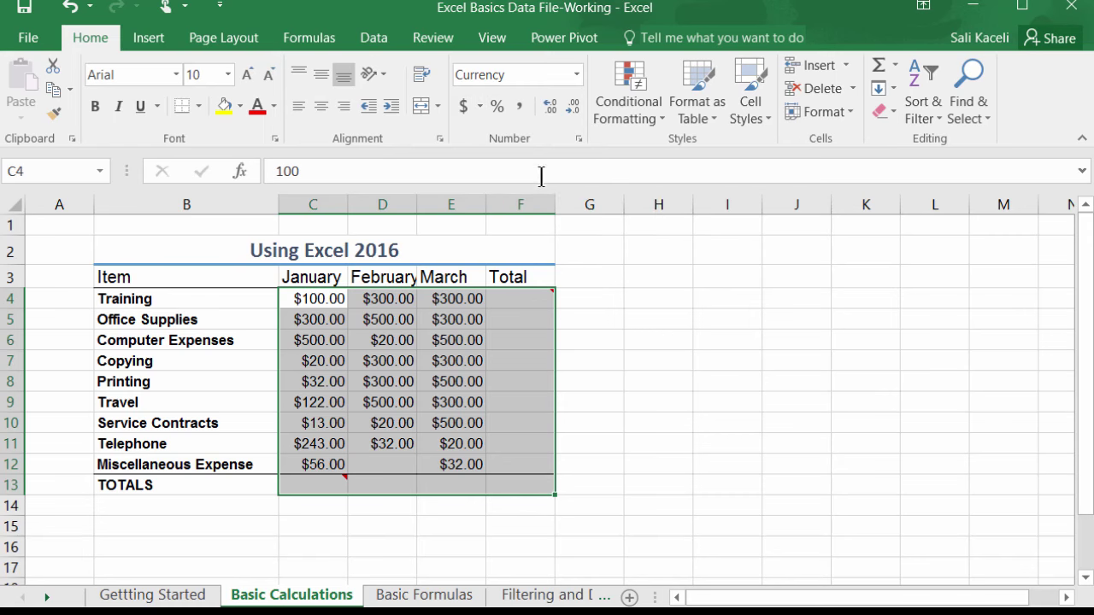
{"action": "left_click", "coordinate": [432, 542]}
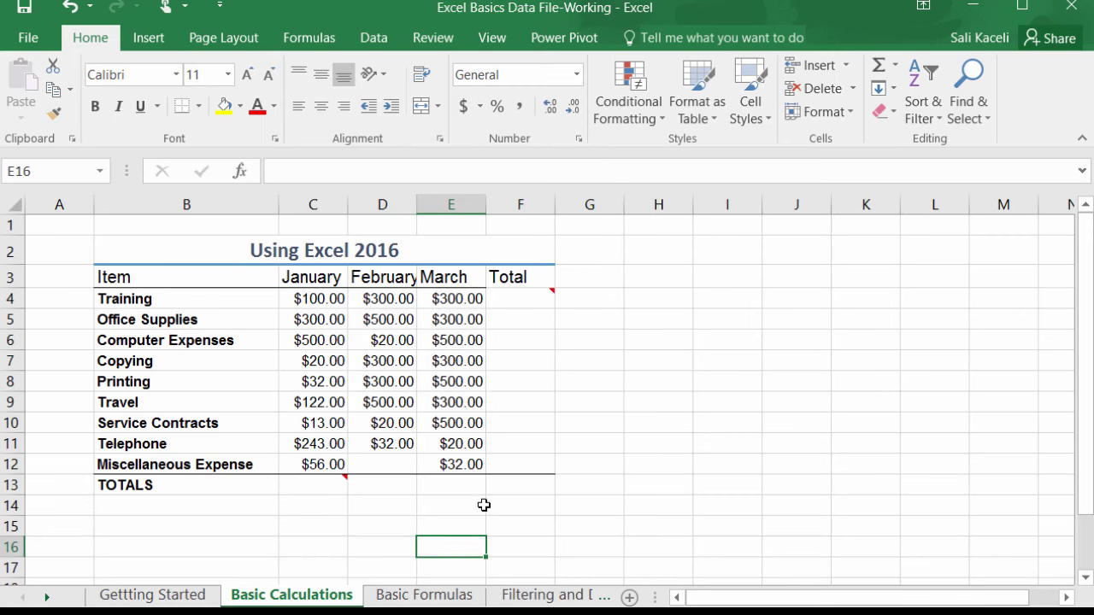
Step: Use AutoSum to total the Training row in F4 as =SUM(C4:E4), giving $700.00
{"action": "left_click", "coordinate": [522, 299]}
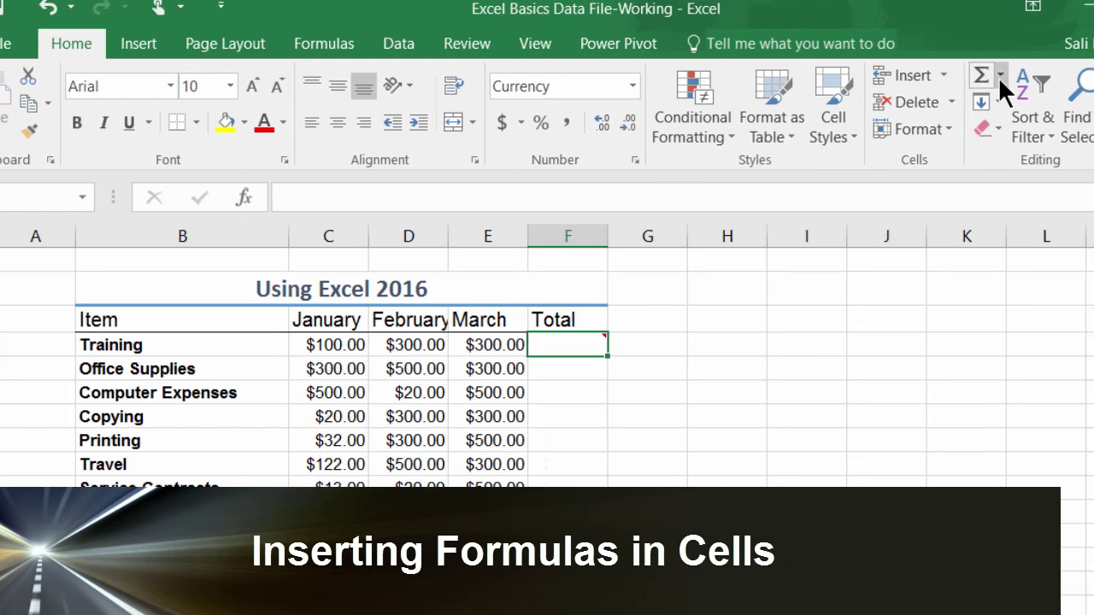
{"action": "left_click", "coordinate": [999, 76]}
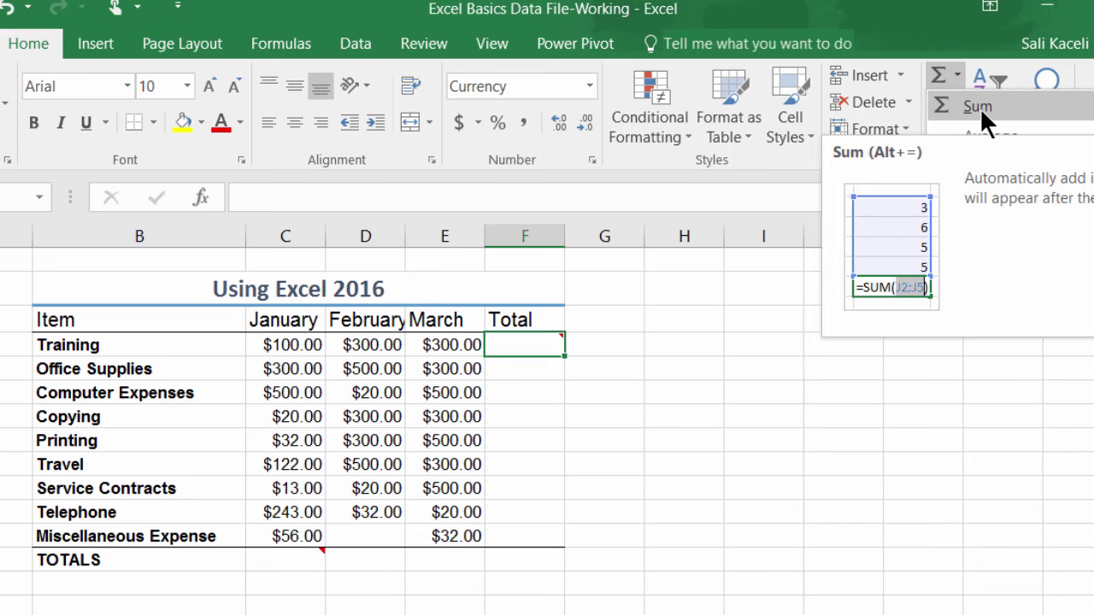
{"action": "left_click", "coordinate": [979, 108]}
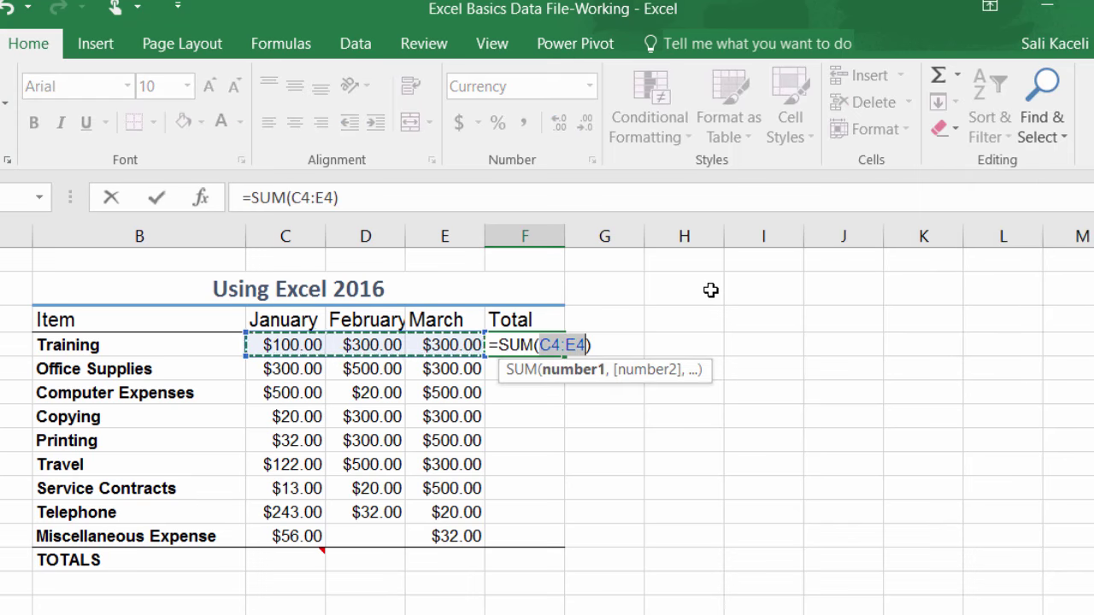
{"action": "key", "text": "Return"}
{"action": "left_click", "coordinate": [532, 346]}
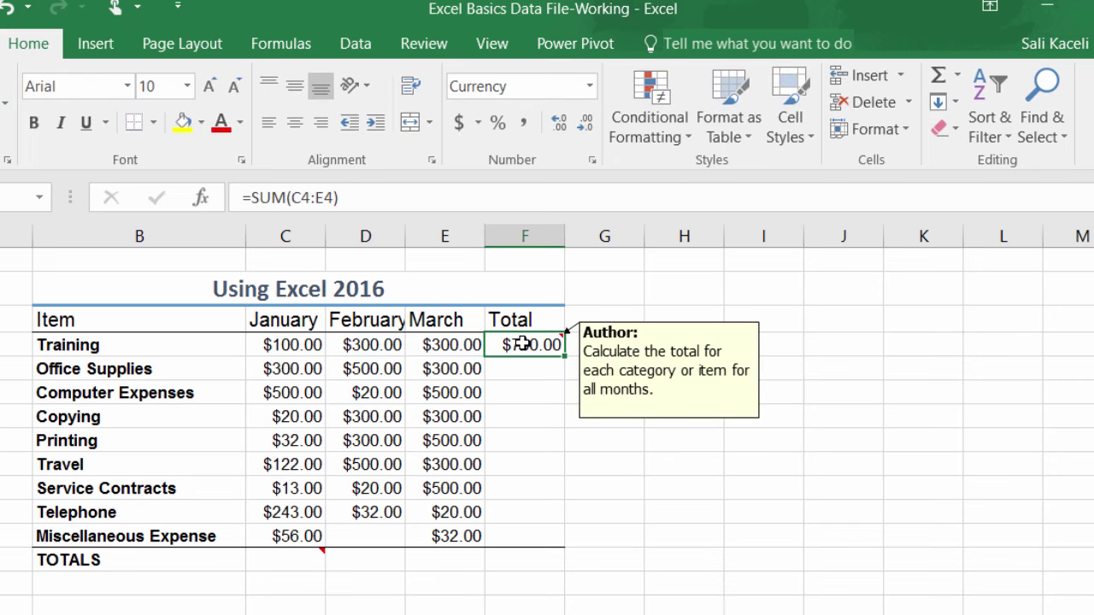
{"action": "left_click", "coordinate": [361, 200]}
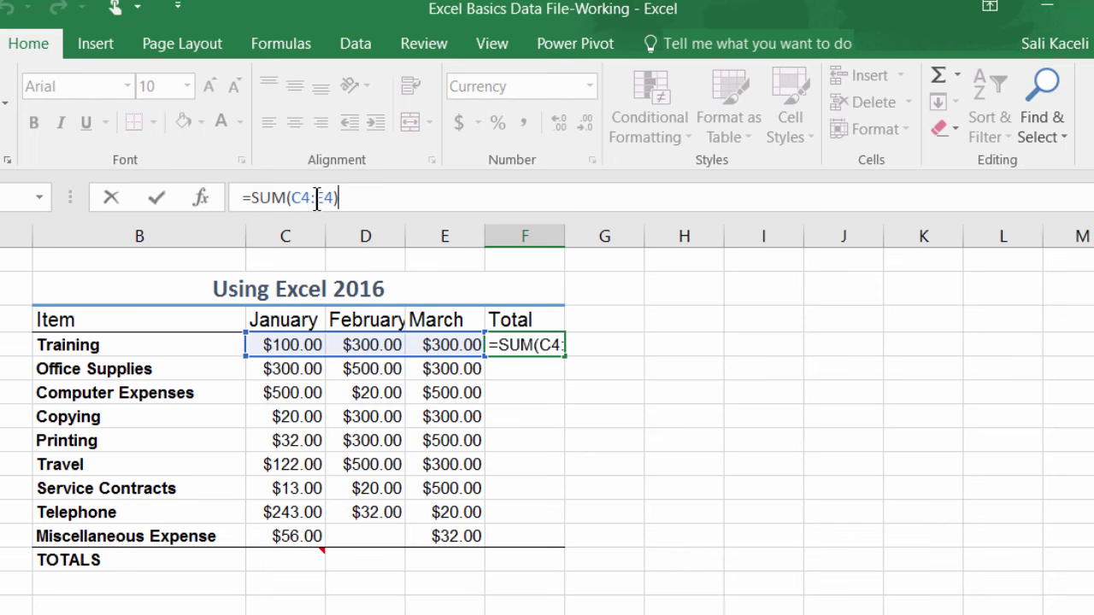
{"action": "left_click", "coordinate": [515, 370]}
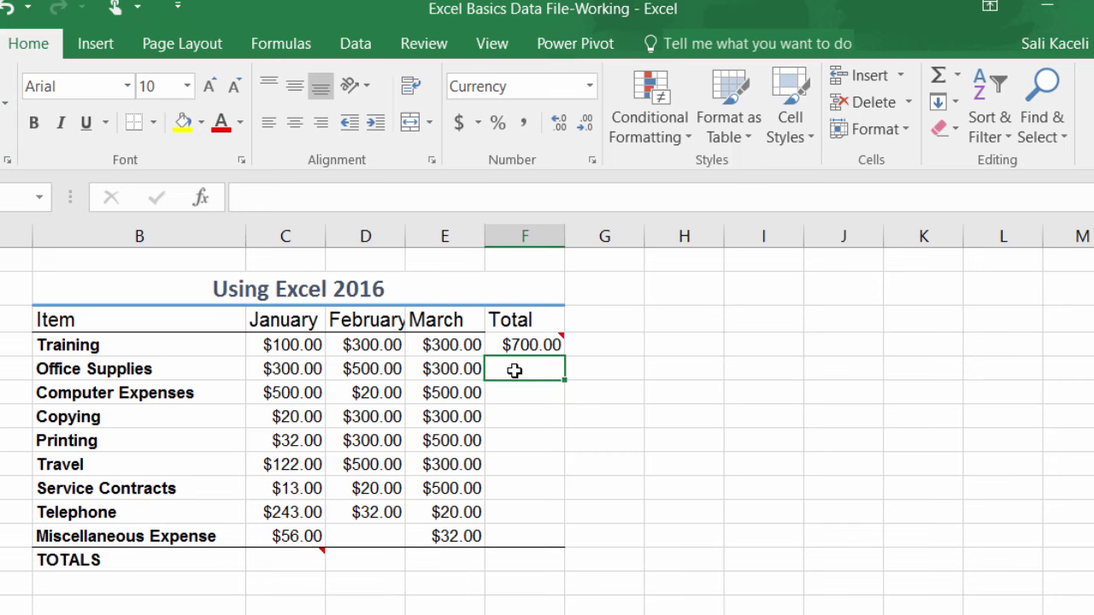
Step: Total Office Supplies in F5 with =SUM(C5:E5), giving $1,100.00
{"action": "type", "text": "="}
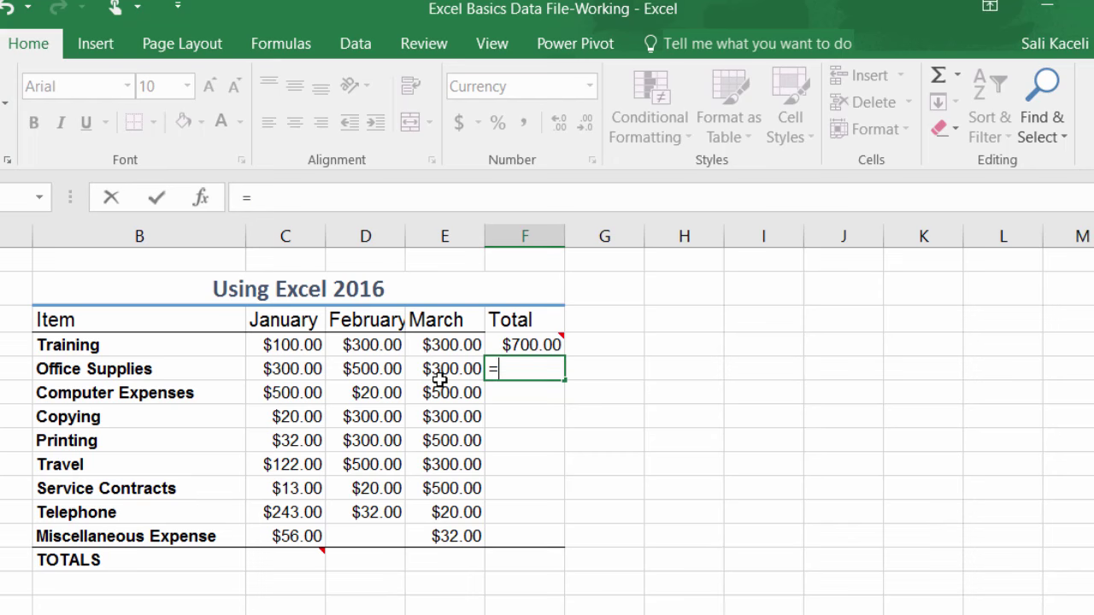
{"action": "type", "text": "s"}
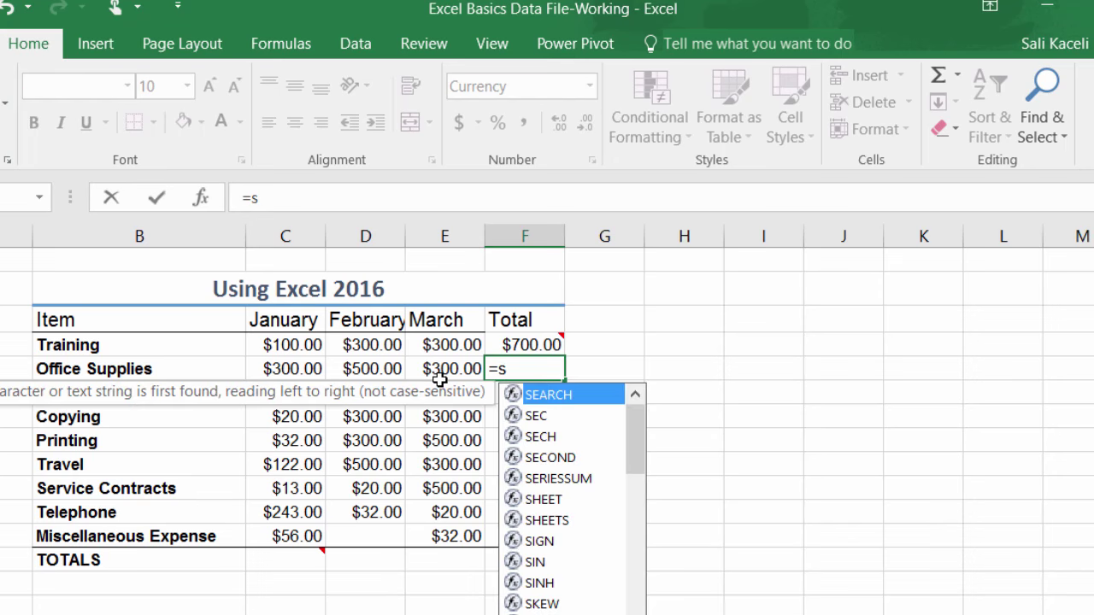
{"action": "type", "text": "um"}
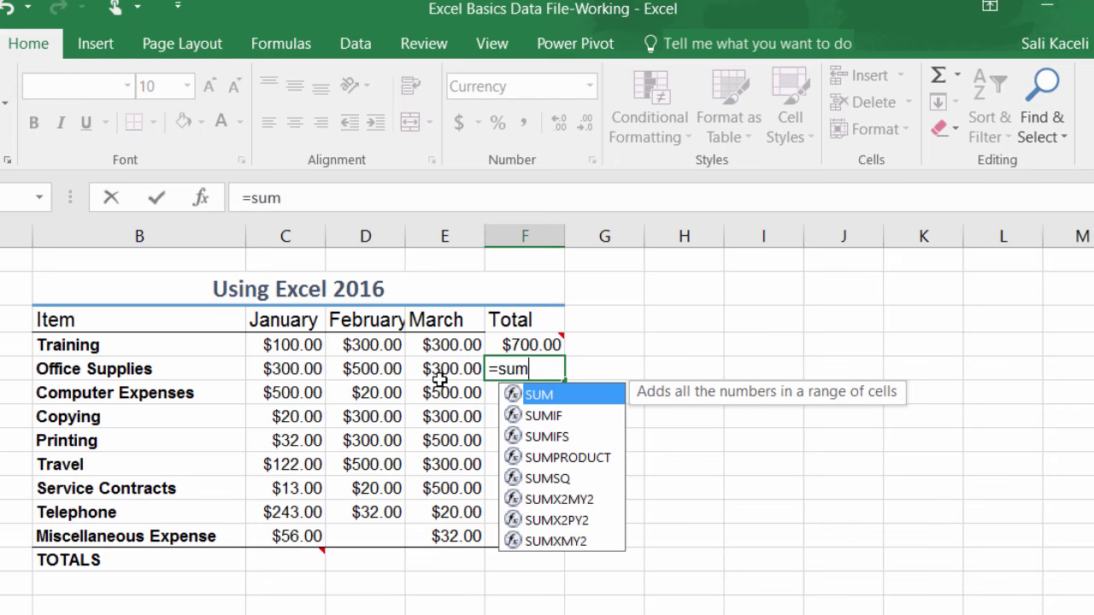
{"action": "type", "text": "("}
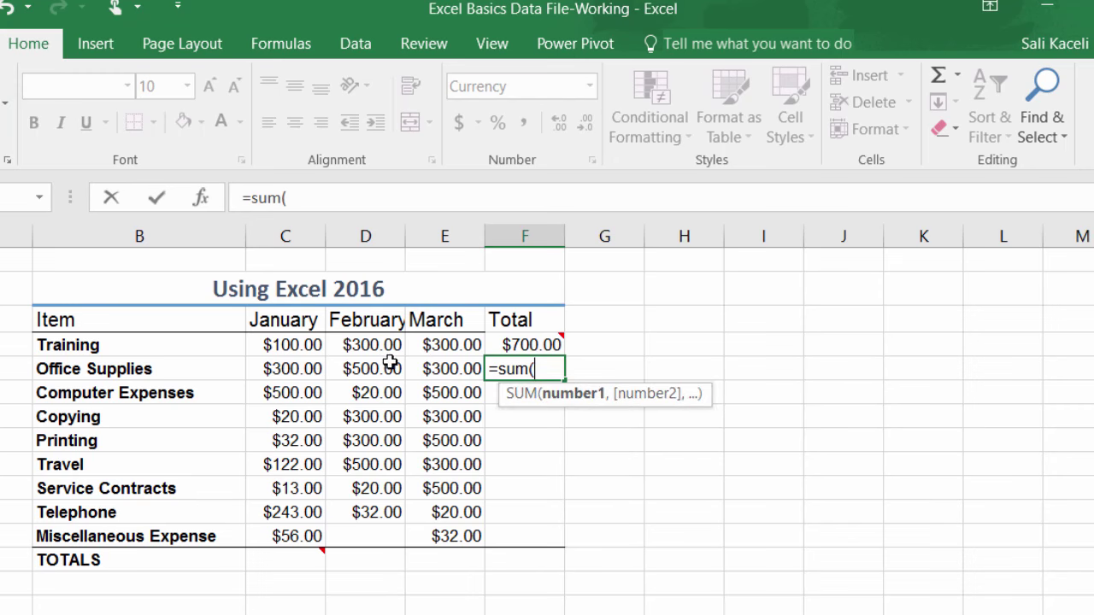
{"action": "left_click", "coordinate": [315, 370]}
{"action": "left_click_drag", "start_coordinate": [316, 370], "coordinate": [433, 374]}
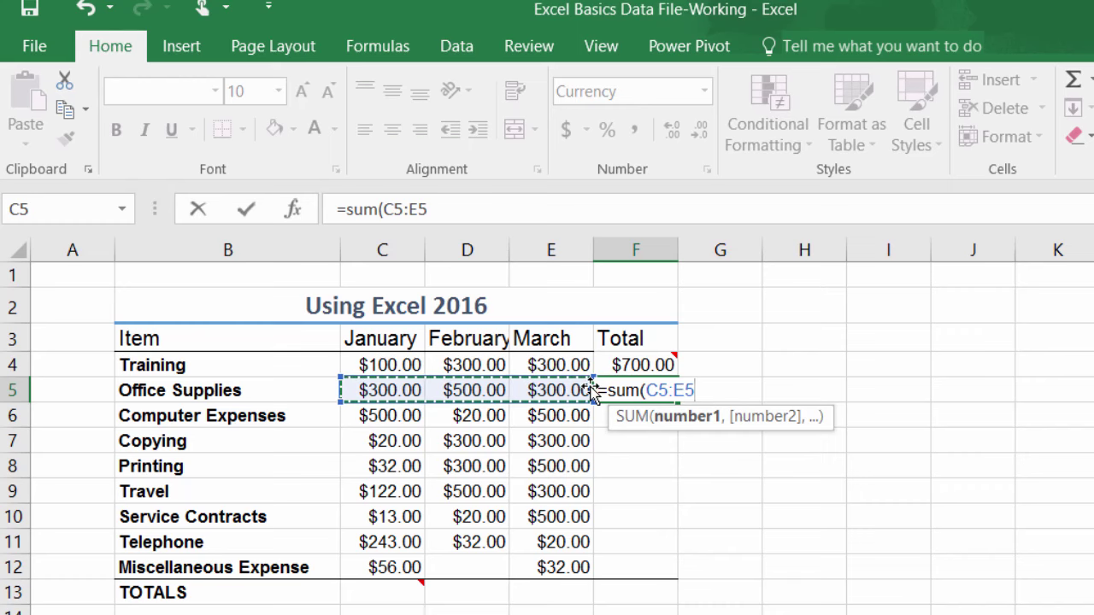
{"action": "key", "text": "Return"}
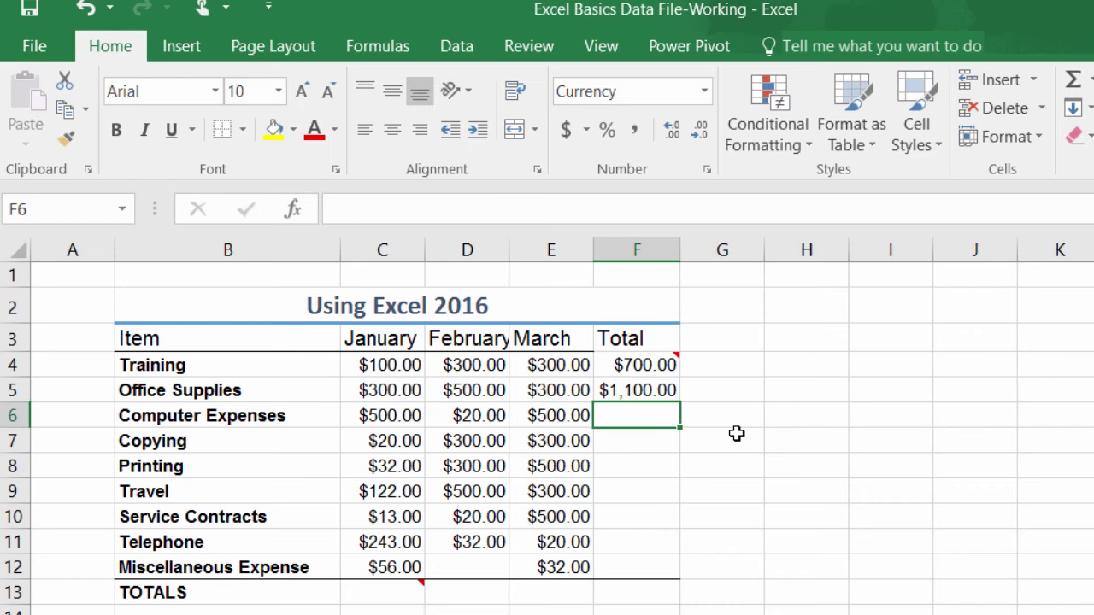
Step: Total Computer Expenses in F6 with =SUM(C6:E6), giving $1,020.00
{"action": "type", "text": "=sum"}
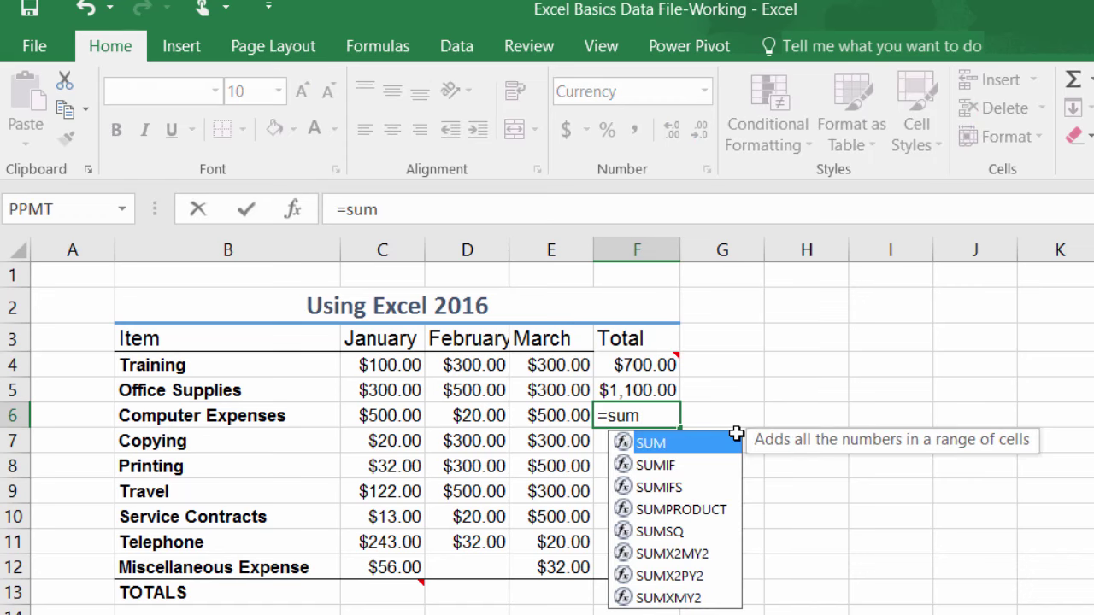
{"action": "type", "text": "("}
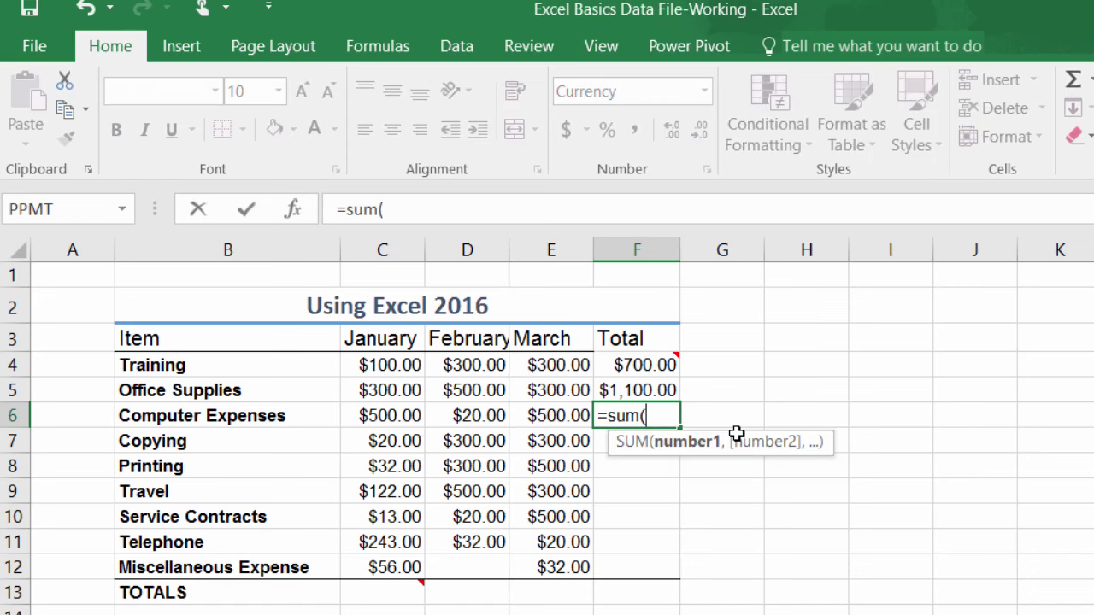
{"action": "left_click", "coordinate": [379, 419]}
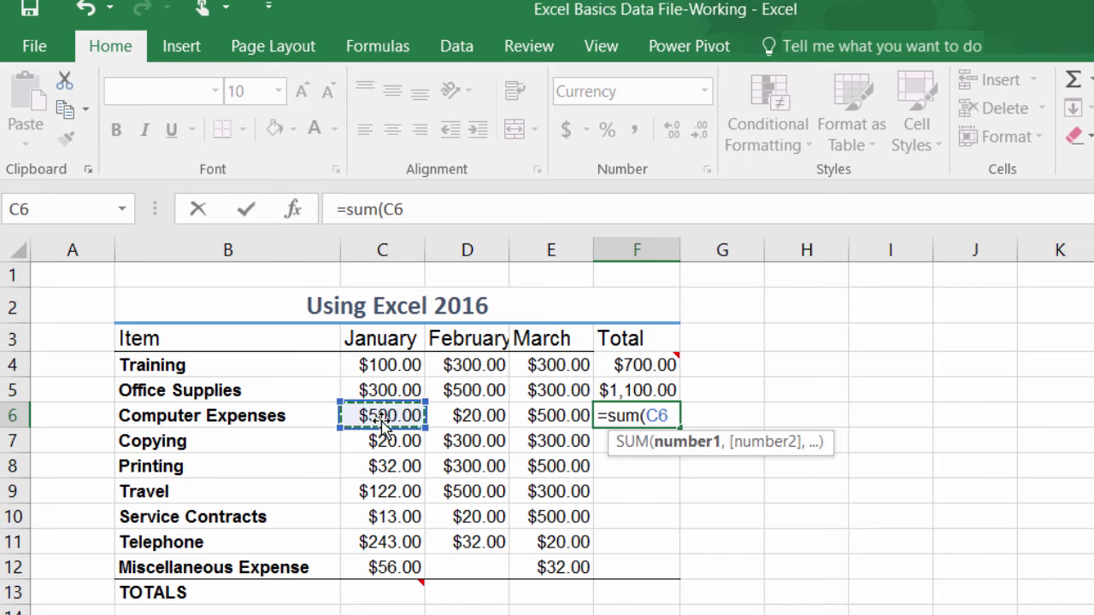
{"action": "type", "text": ":"}
{"action": "left_click", "coordinate": [383, 421]}
{"action": "left_click", "coordinate": [571, 416]}
{"action": "type", "text": ")"}
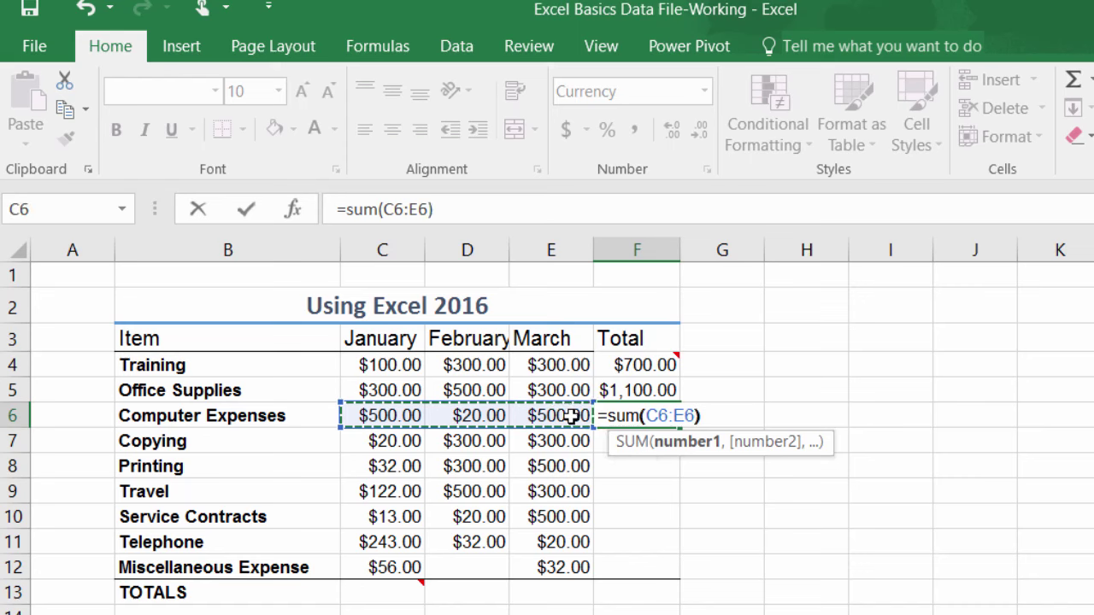
{"action": "key", "text": "Return"}
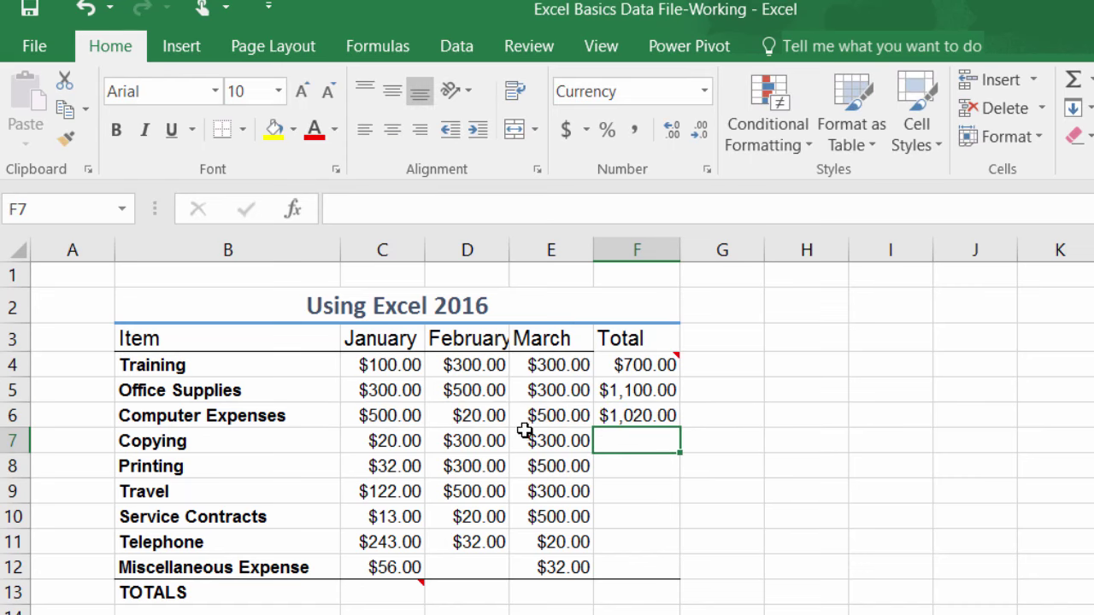
{"action": "left_click", "coordinate": [637, 424]}
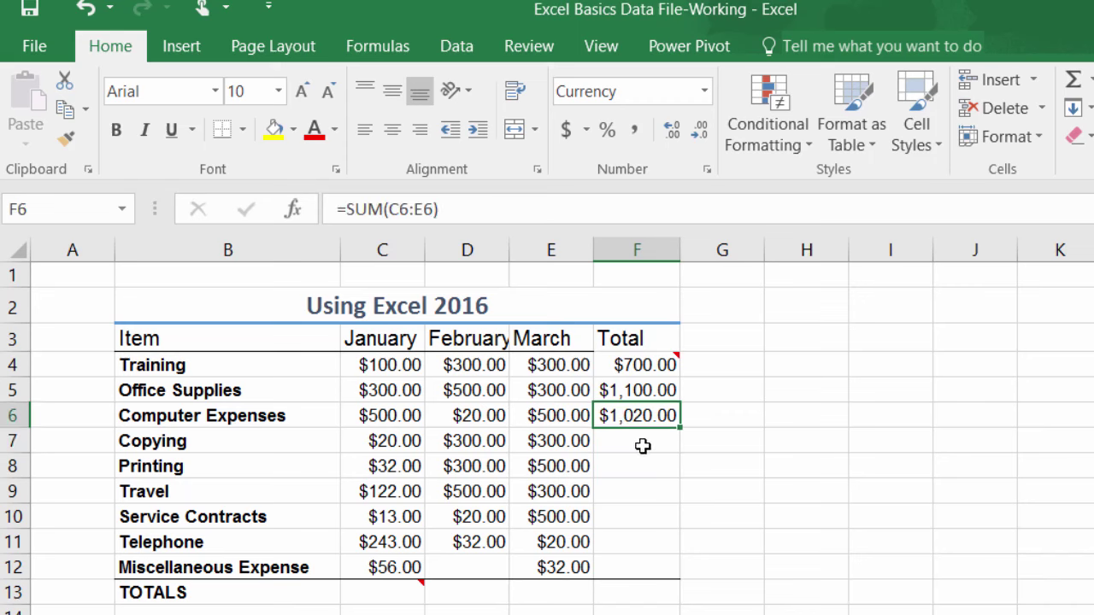
{"action": "left_click", "coordinate": [643, 445]}
Step: Fill the F6 SUM formula down to F13, totalling Copying through Miscellaneous Expense
{"action": "left_click", "coordinate": [636, 468]}
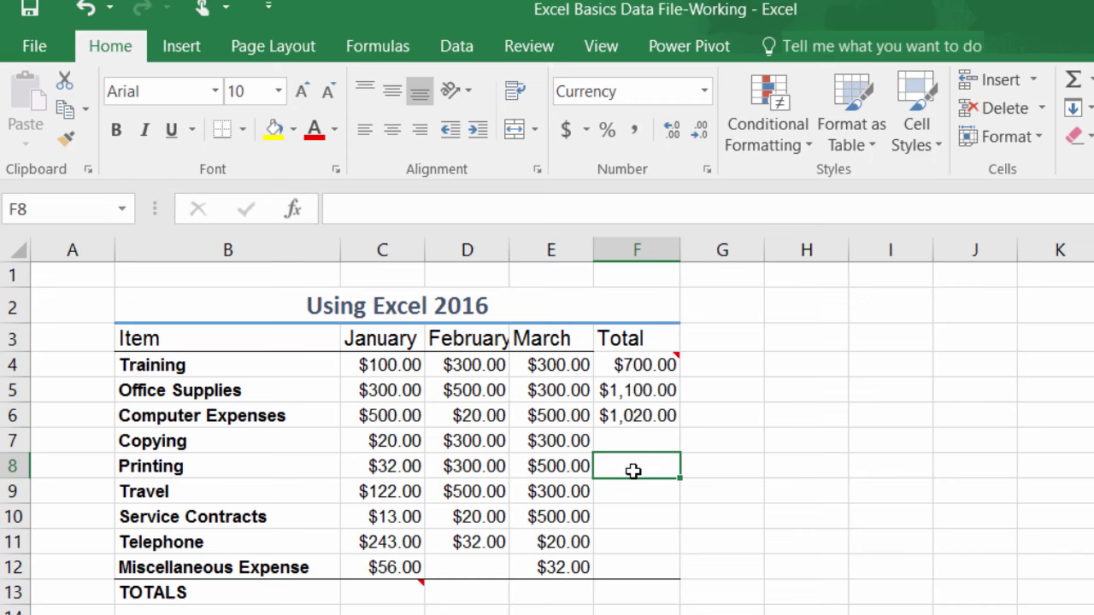
{"action": "left_click", "coordinate": [653, 417]}
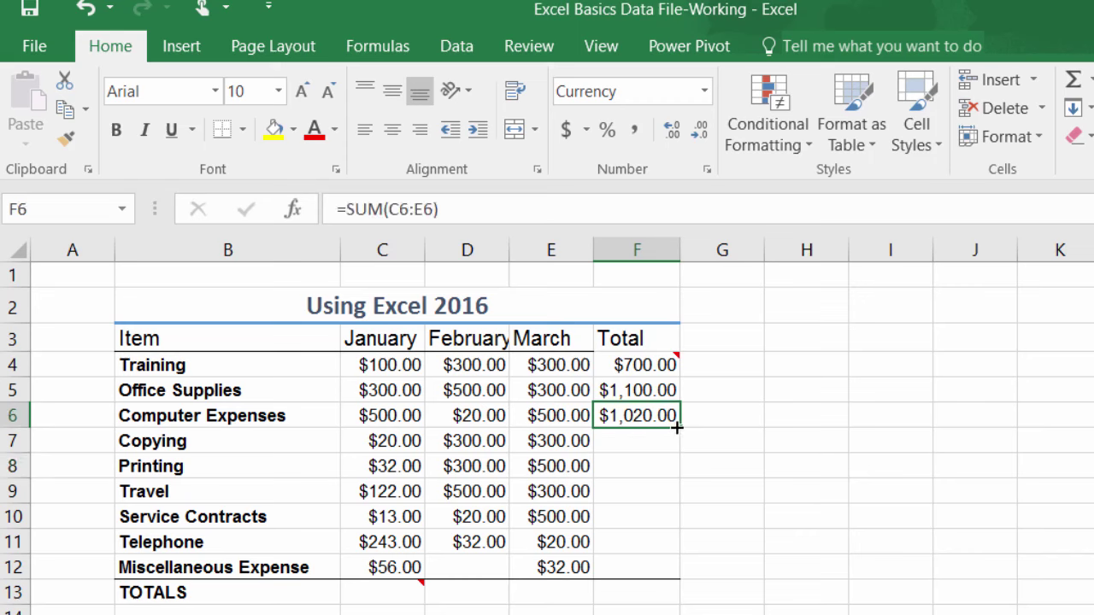
{"action": "left_click_drag", "start_coordinate": [677, 428], "coordinate": [681, 599]}
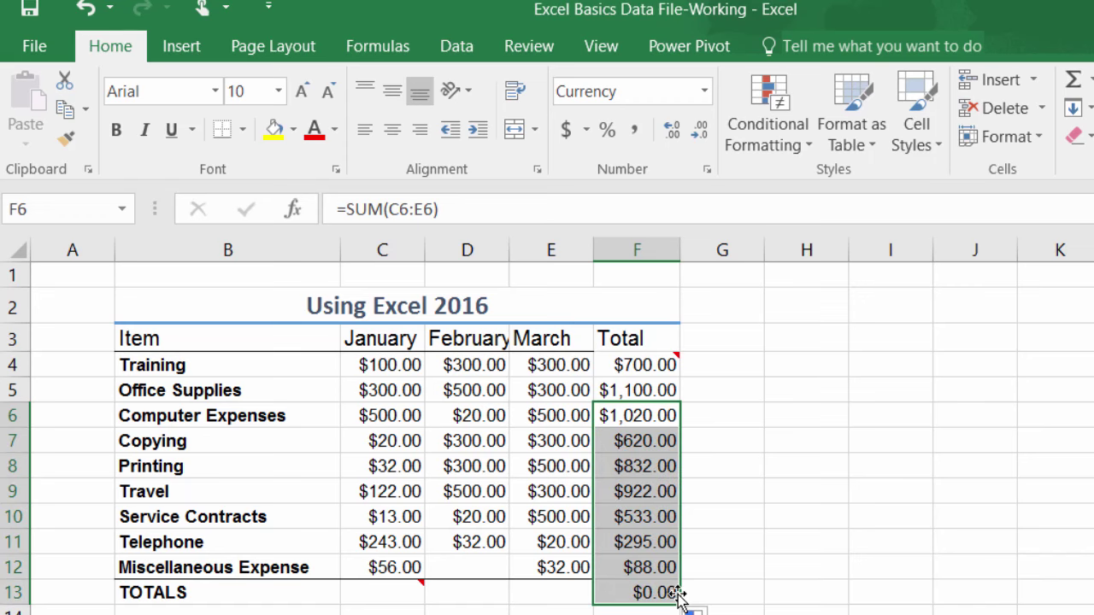
{"action": "left_click", "coordinate": [643, 547]}
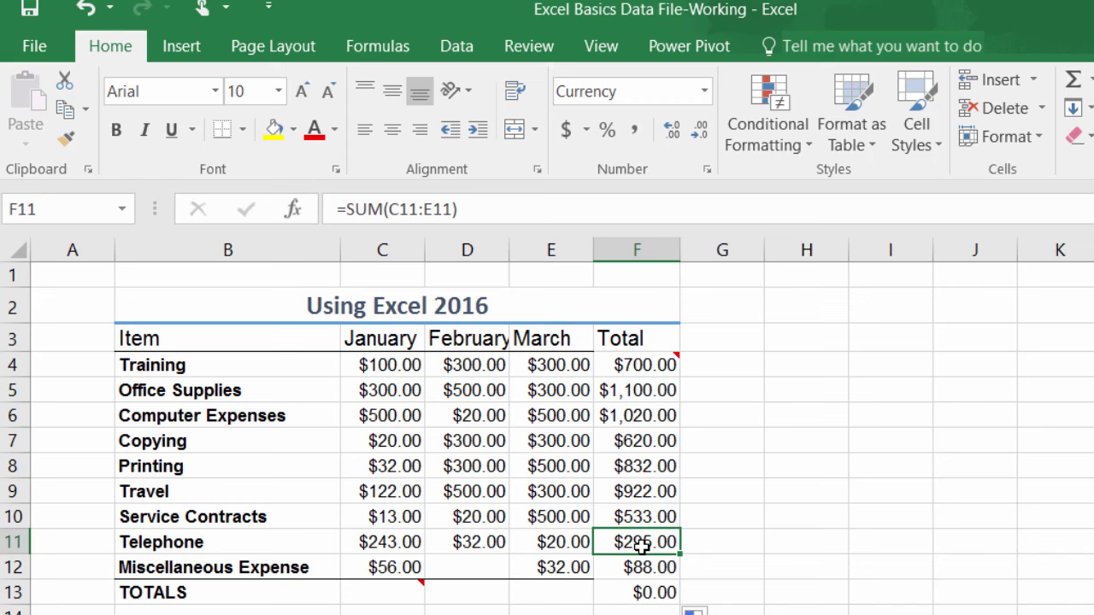
{"action": "key", "text": "Down"}
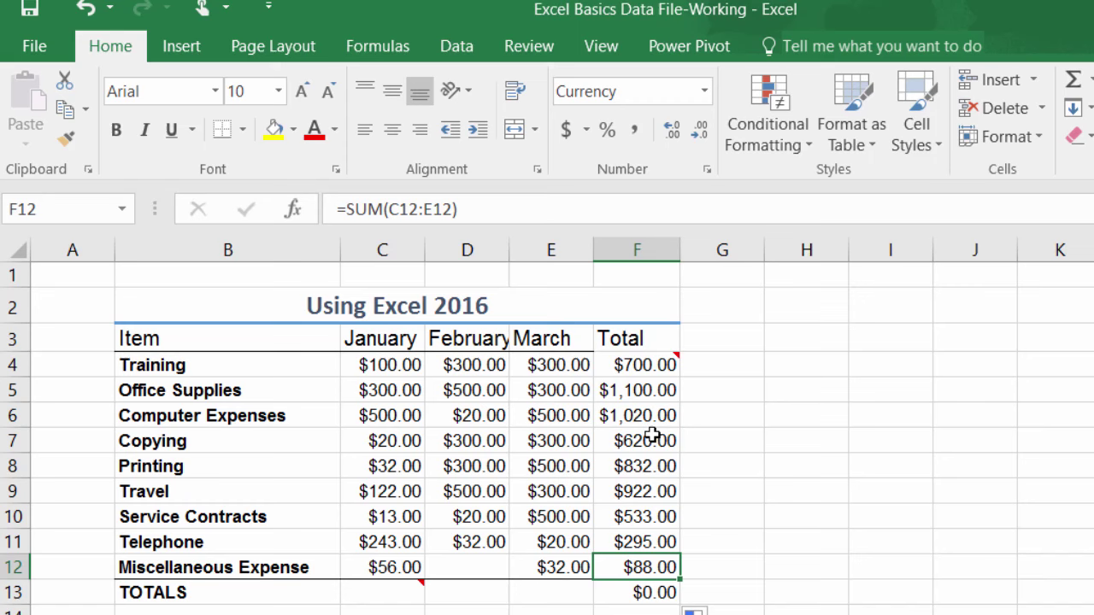
Step: Enter =SUM(C4:C12) in C13 to total January, giving $1,386.00
{"action": "left_click", "coordinate": [382, 592]}
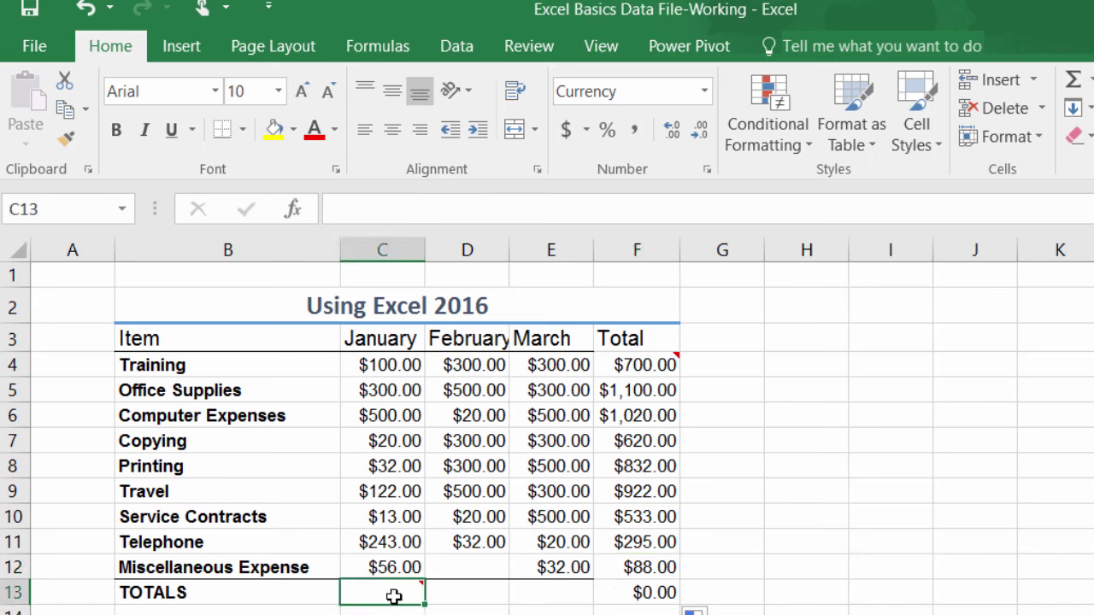
{"action": "type", "text": "="}
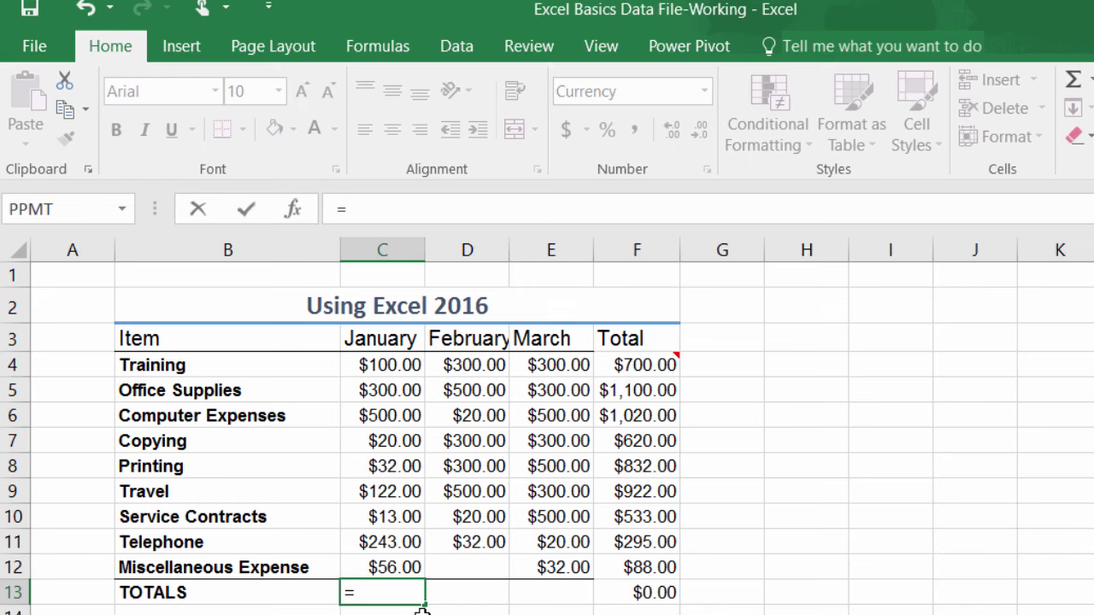
{"action": "type", "text": "sum"}
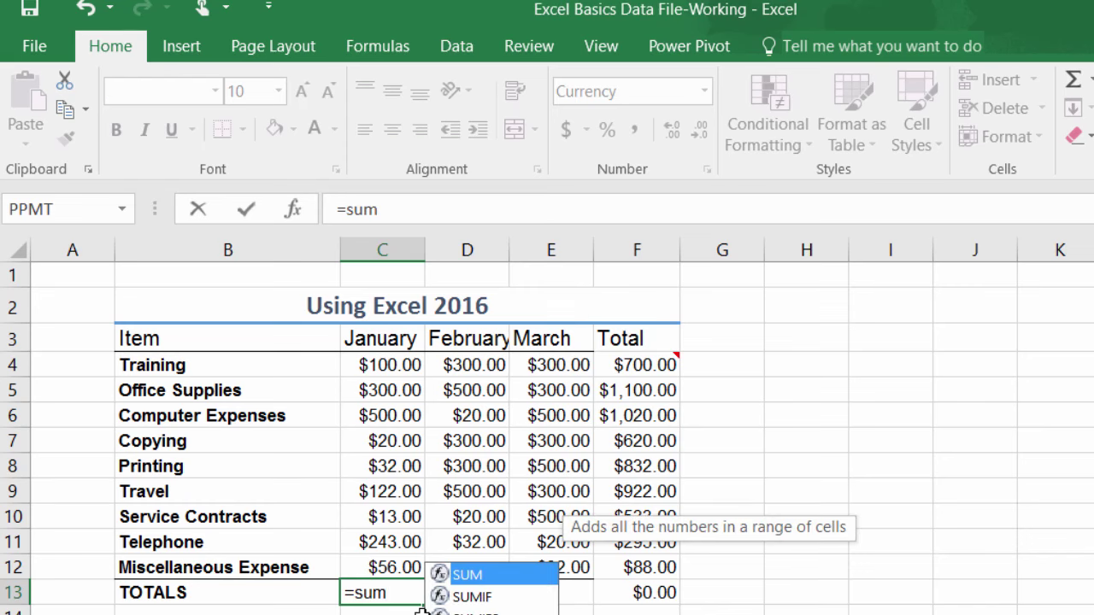
{"action": "type", "text": "("}
{"action": "key", "text": "BackSpace"}
{"action": "type", "text": "("}
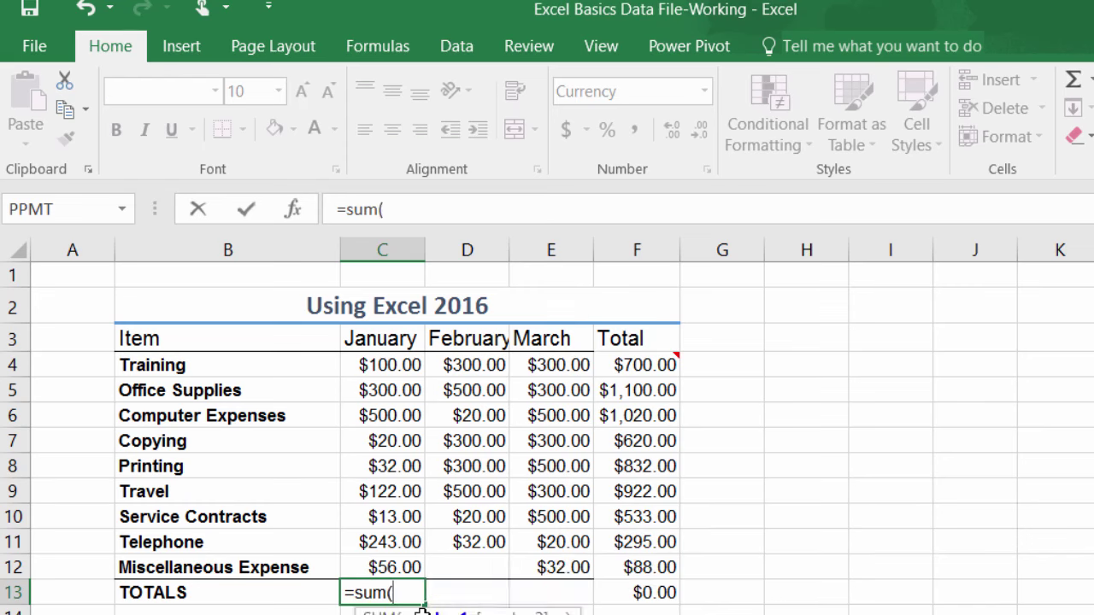
{"action": "left_click_drag", "start_coordinate": [399, 362], "coordinate": [387, 561]}
{"action": "key", "text": "Return"}
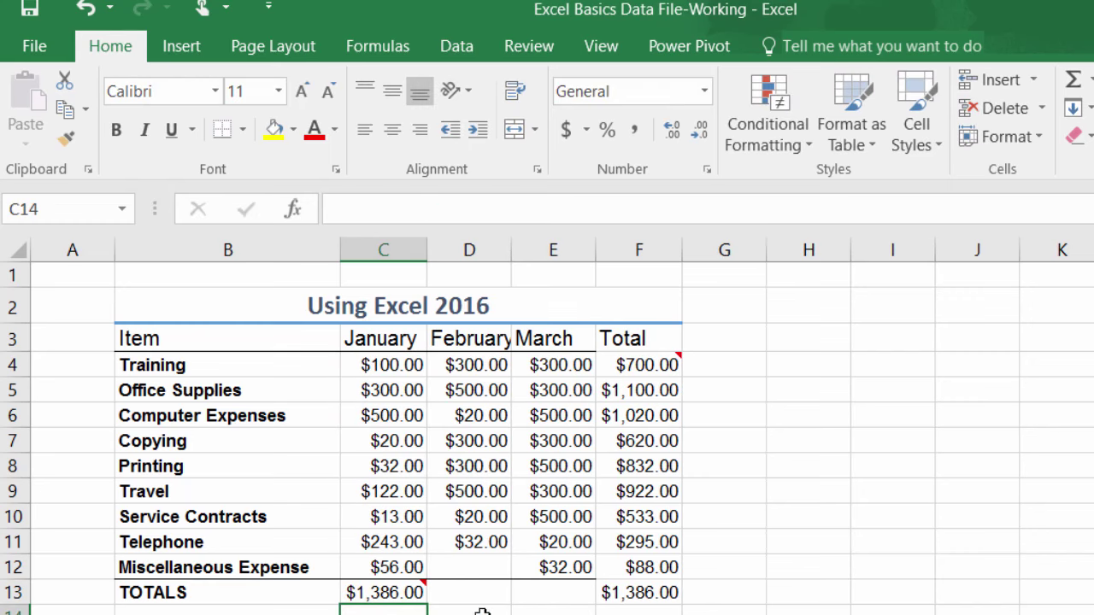
{"action": "left_click", "coordinate": [385, 590]}
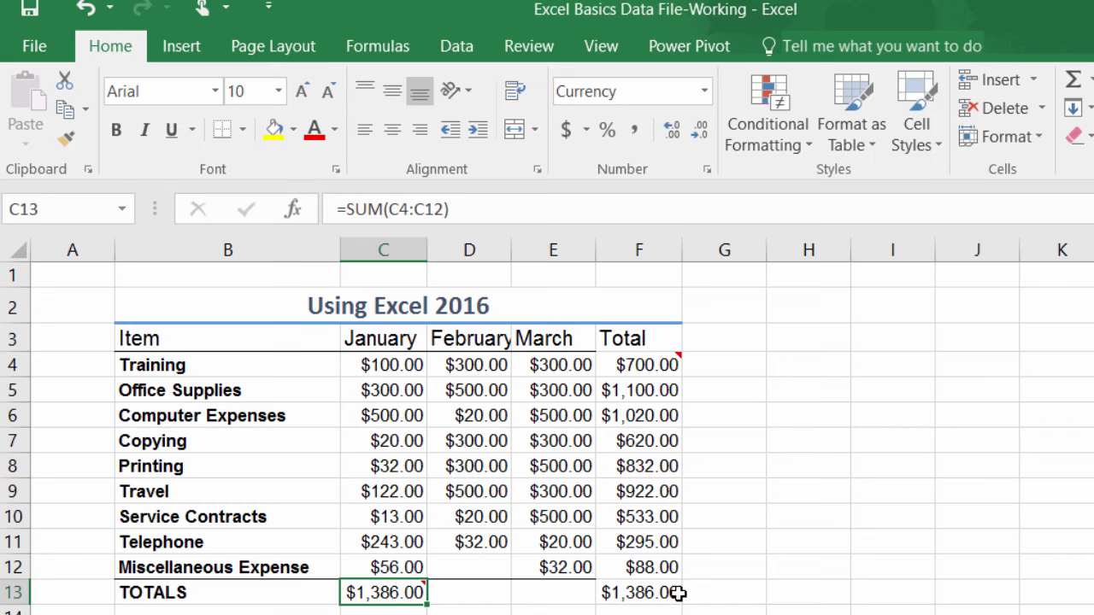
Step: Clear F13 and fill C13's sum across to F13 ($1,972.00, $2,752.00, $6,110.00)
{"action": "left_click", "coordinate": [643, 595]}
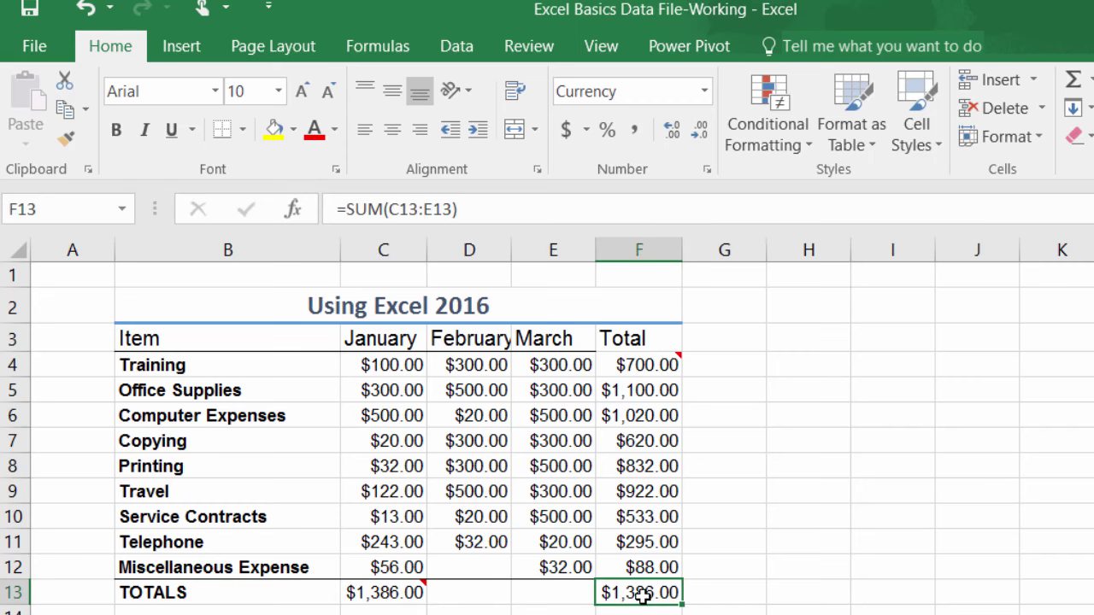
{"action": "key", "text": "Delete"}
{"action": "left_click", "coordinate": [457, 591]}
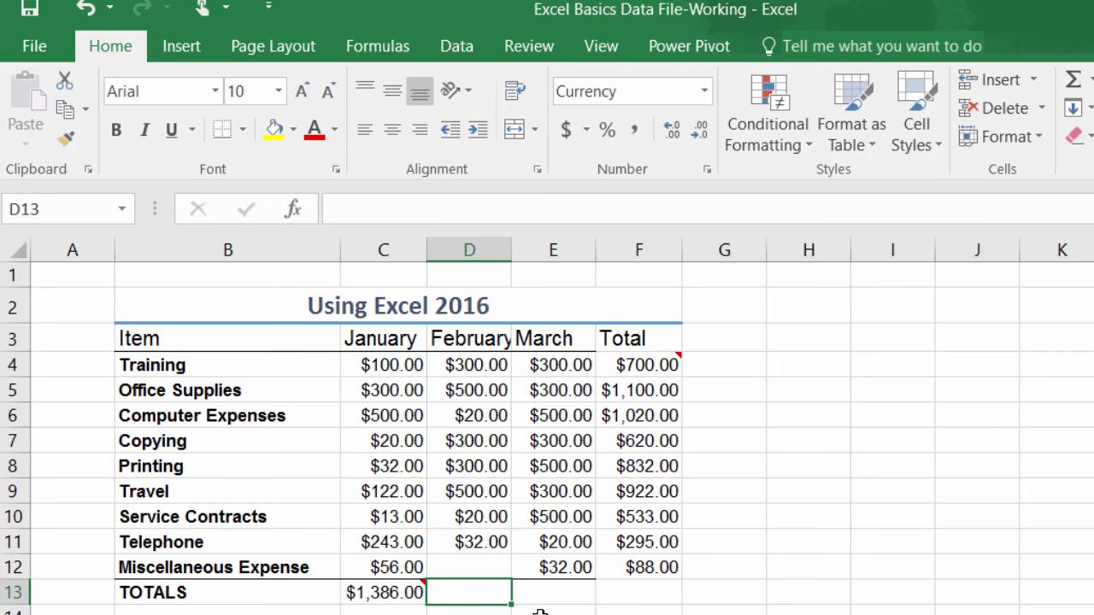
{"action": "left_click", "coordinate": [395, 593]}
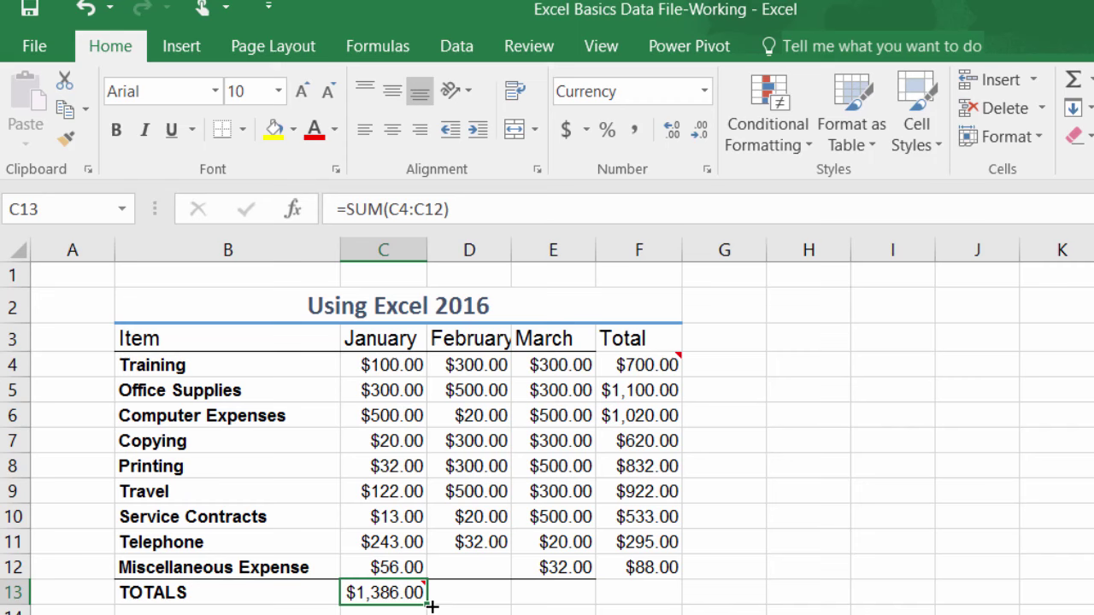
{"action": "left_click_drag", "start_coordinate": [432, 606], "coordinate": [682, 605]}
{"action": "left_click", "coordinate": [666, 609]}
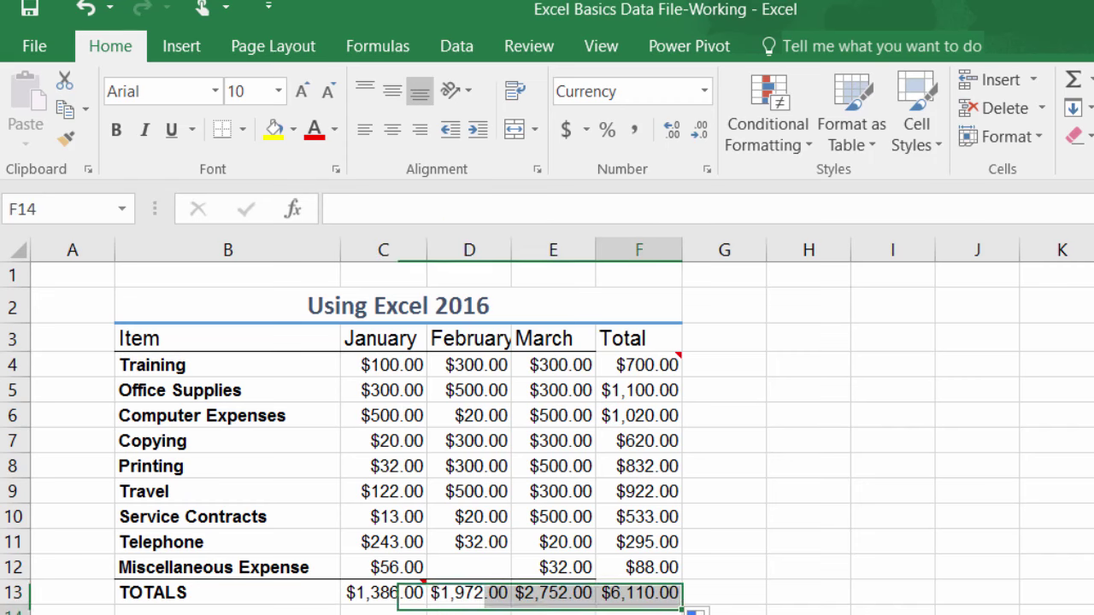
{"action": "key", "text": "Down"}
{"action": "key", "text": "Left"}
{"action": "key", "text": "Left"}
{"action": "key", "text": "Left"}
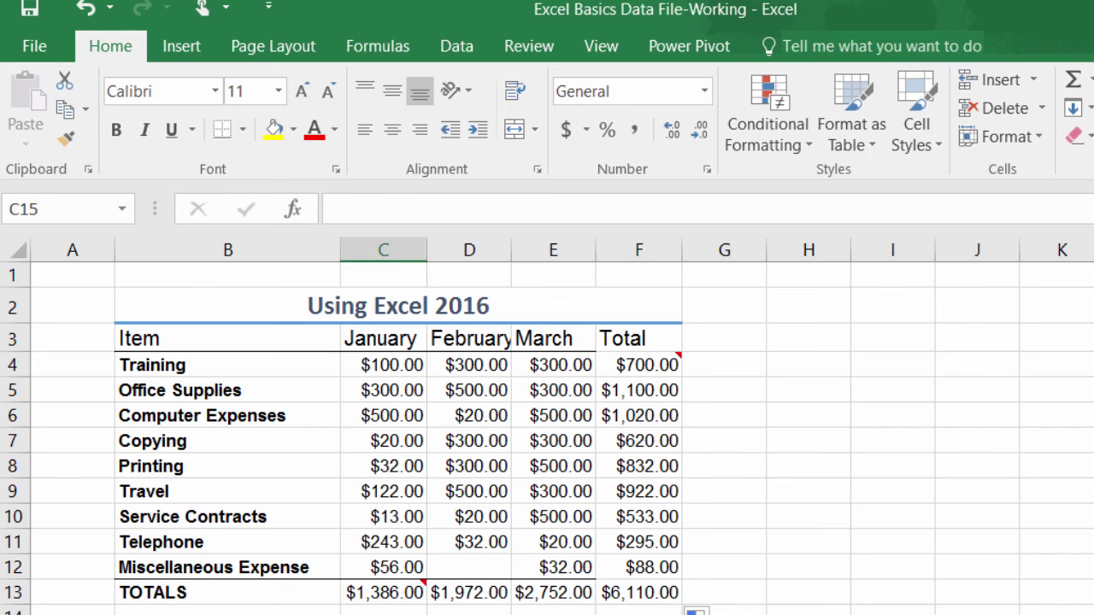
{"action": "key", "text": "Left"}
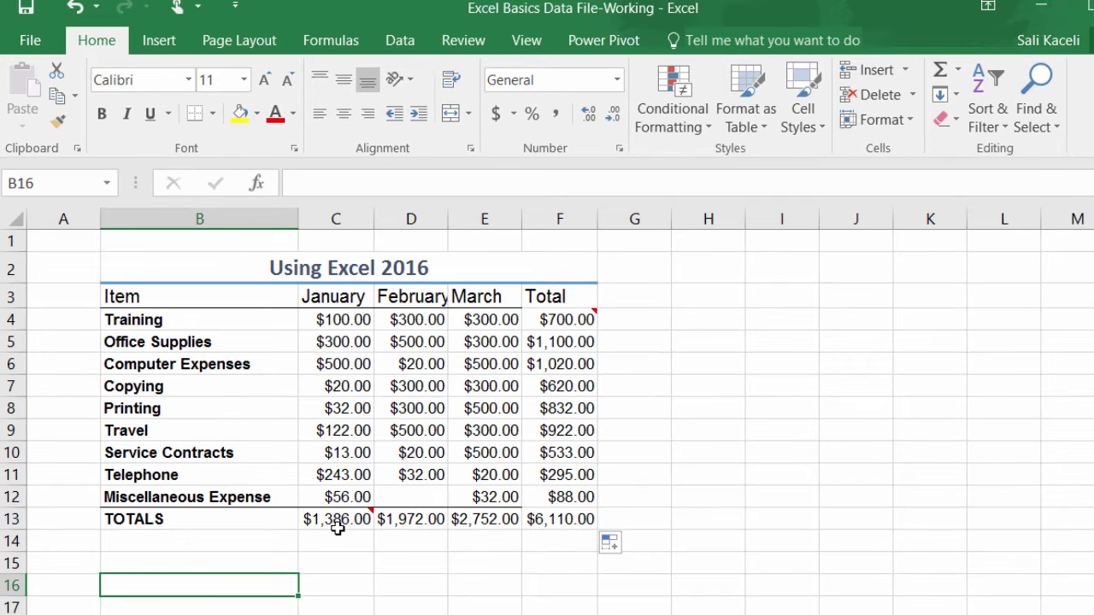
Step: Label B16 'Average' and select C16 for its formula
{"action": "type", "text": "Aav"}
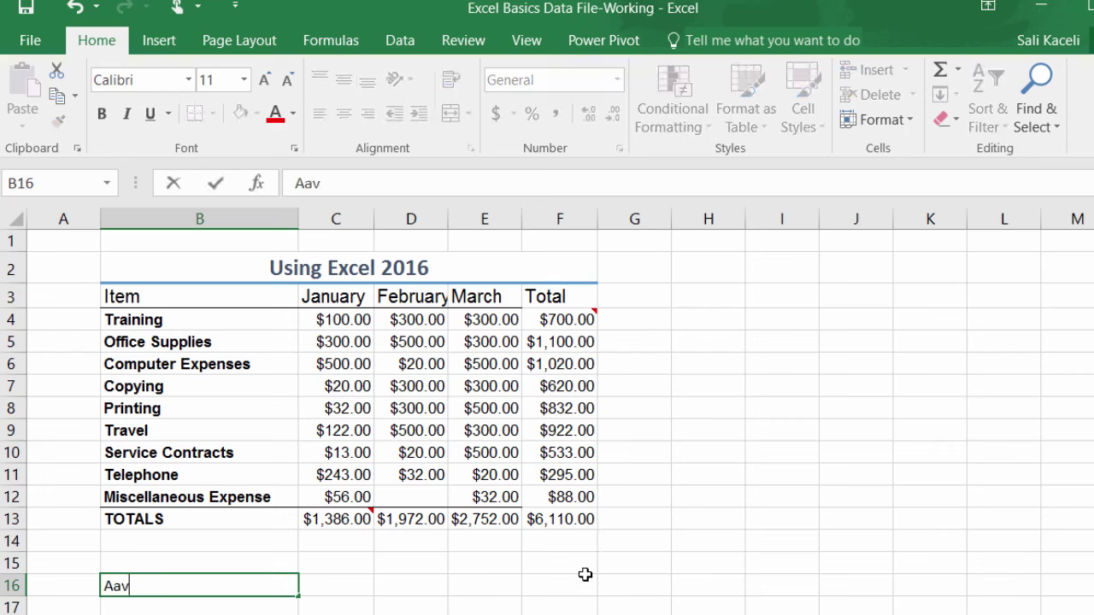
{"action": "key", "text": "BackSpace"}
{"action": "key", "text": "BackSpace"}
{"action": "type", "text": "verage"}
{"action": "left_click", "coordinate": [355, 585]}
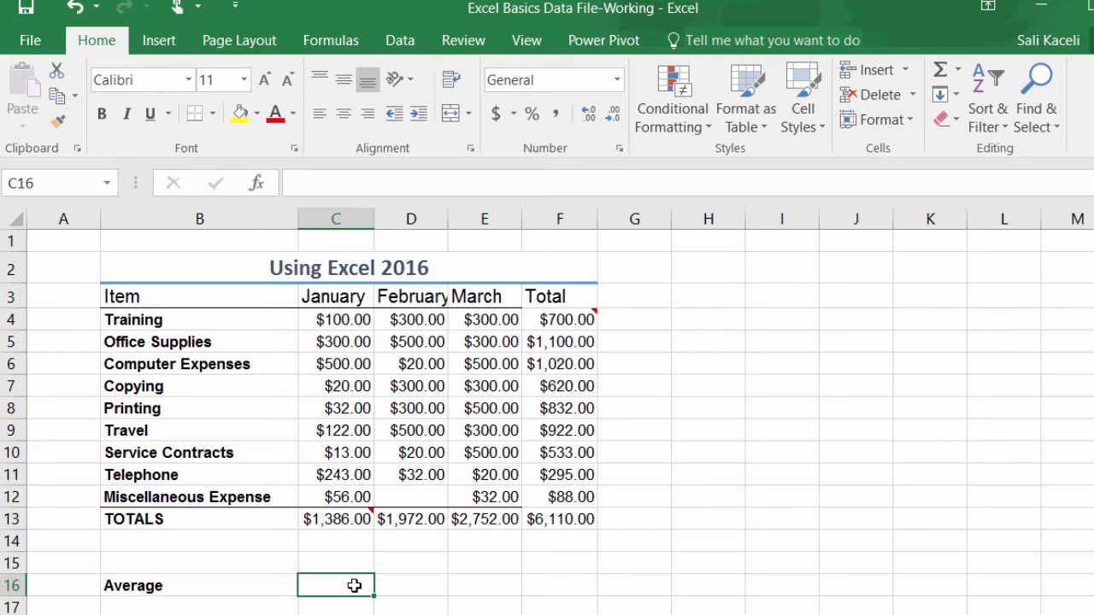
{"action": "type", "text": "=a"}
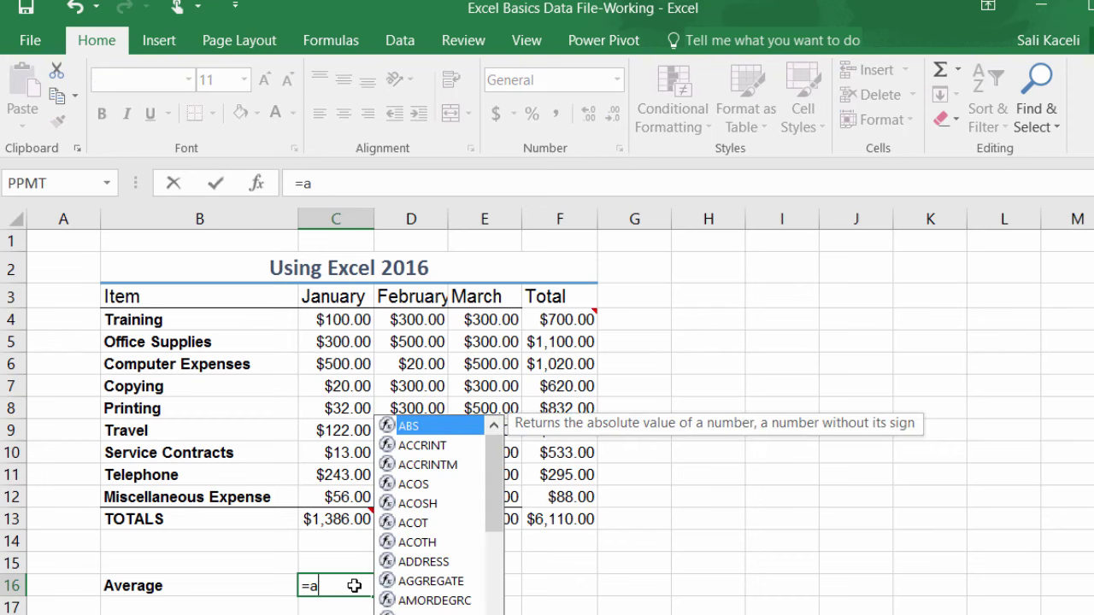
{"action": "type", "text": "vera"}
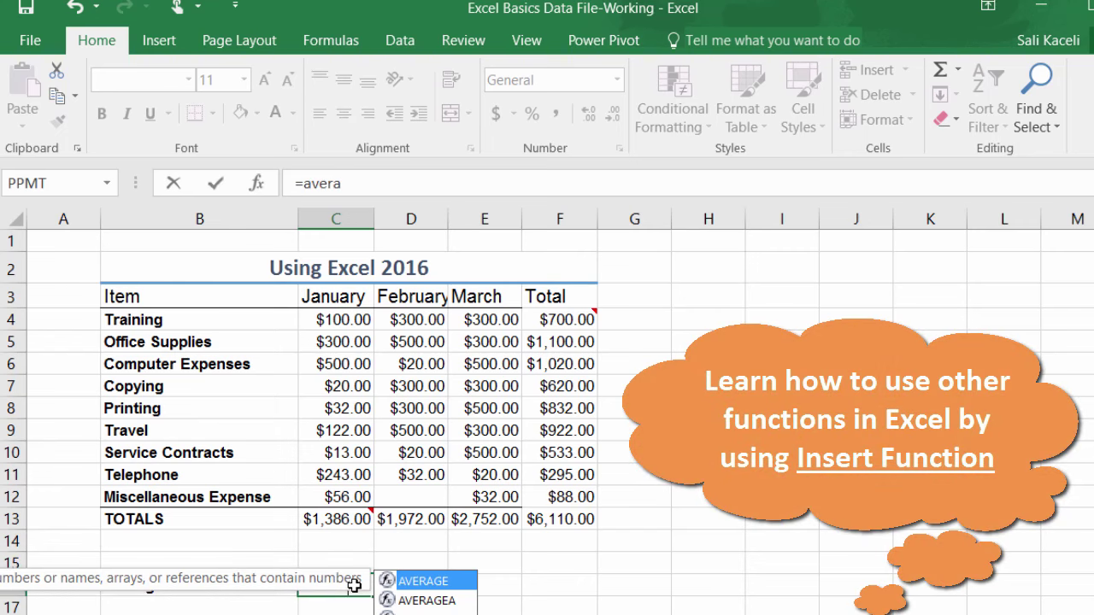
{"action": "key", "text": "Escape"}
{"action": "key", "text": "BackSpace"}
{"action": "key", "text": "BackSpace"}
{"action": "key", "text": "BackSpace"}
{"action": "key", "text": "BackSpace"}
{"action": "key", "text": "BackSpace"}
{"action": "key", "text": "BackSpace"}
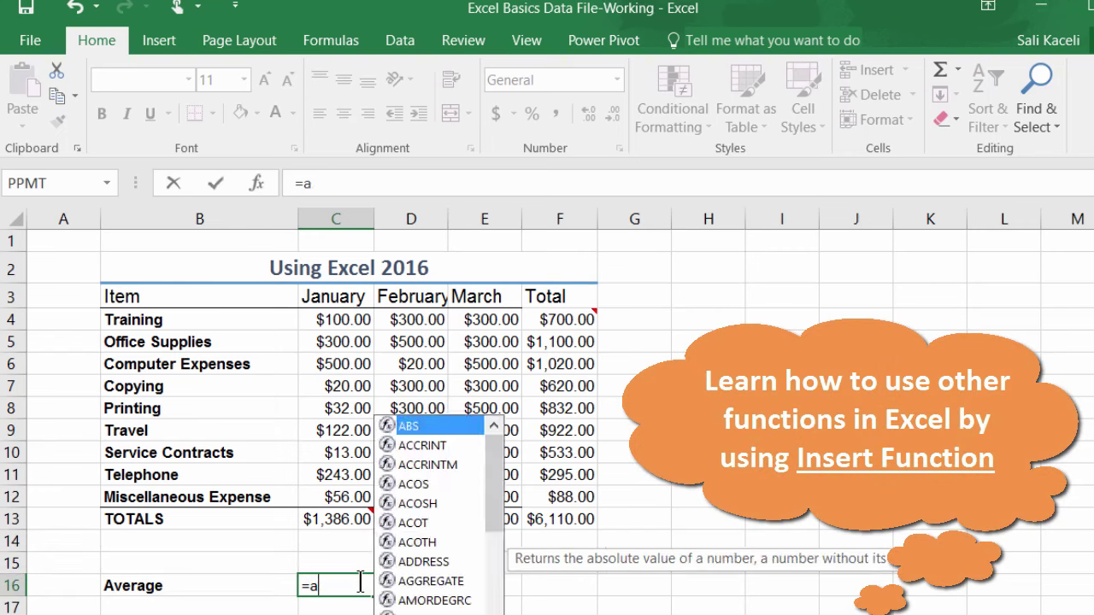
{"action": "left_click", "coordinate": [396, 578]}
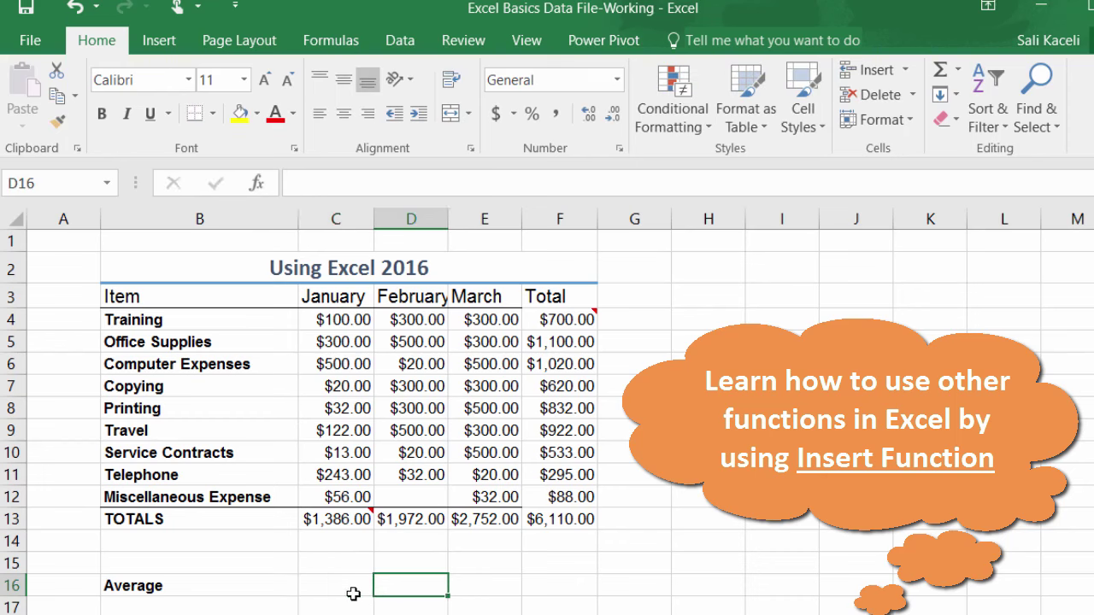
{"action": "left_click", "coordinate": [356, 591]}
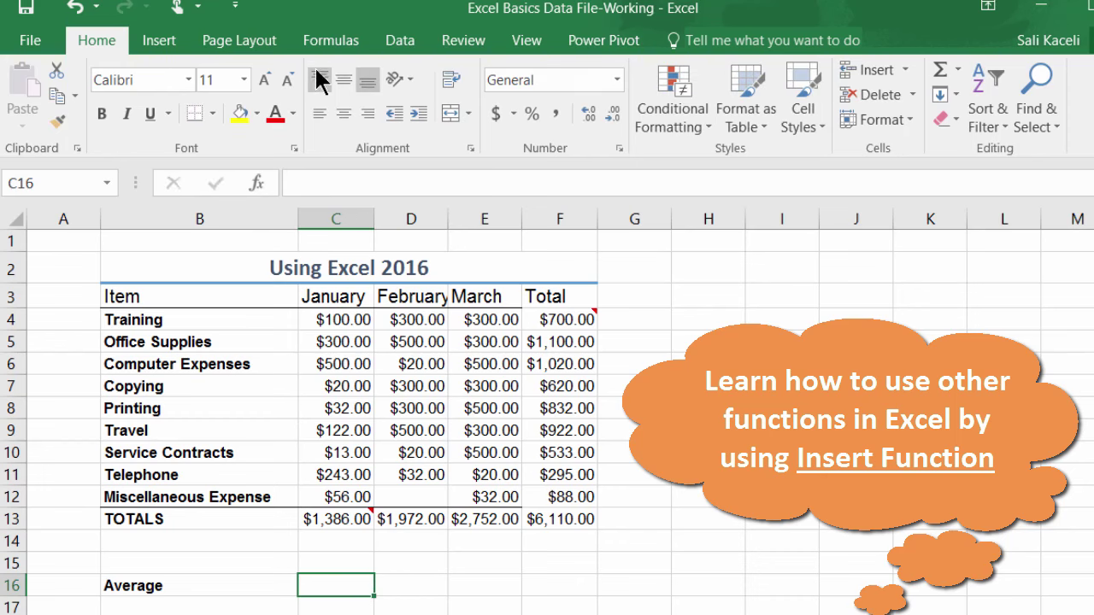
Step: Search Insert Function for 'average' to list the AVERAGE function
{"action": "left_click", "coordinate": [329, 42]}
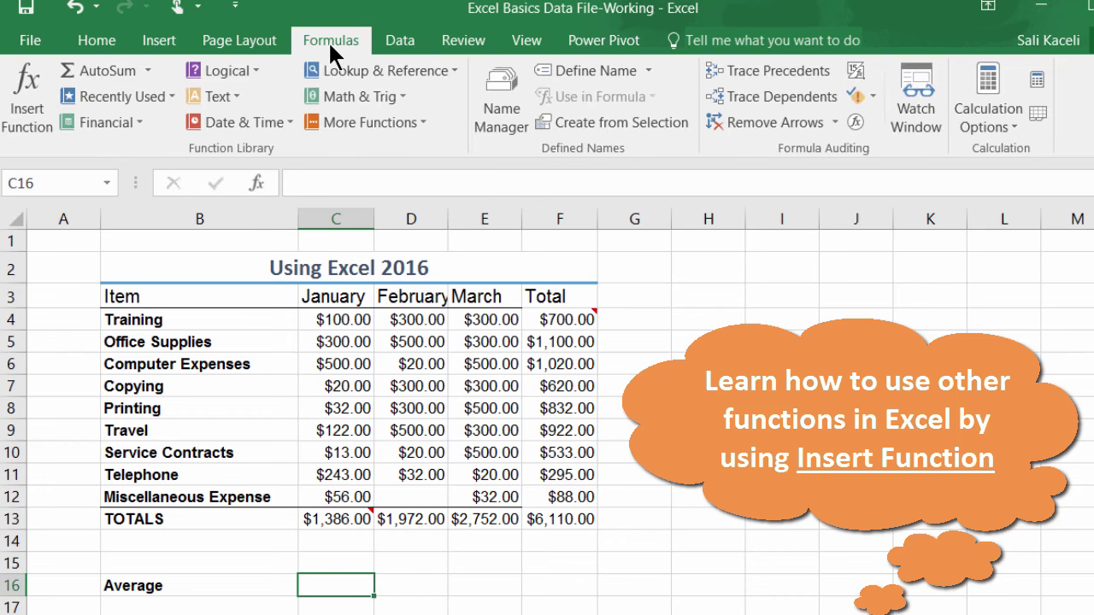
{"action": "left_click", "coordinate": [34, 127]}
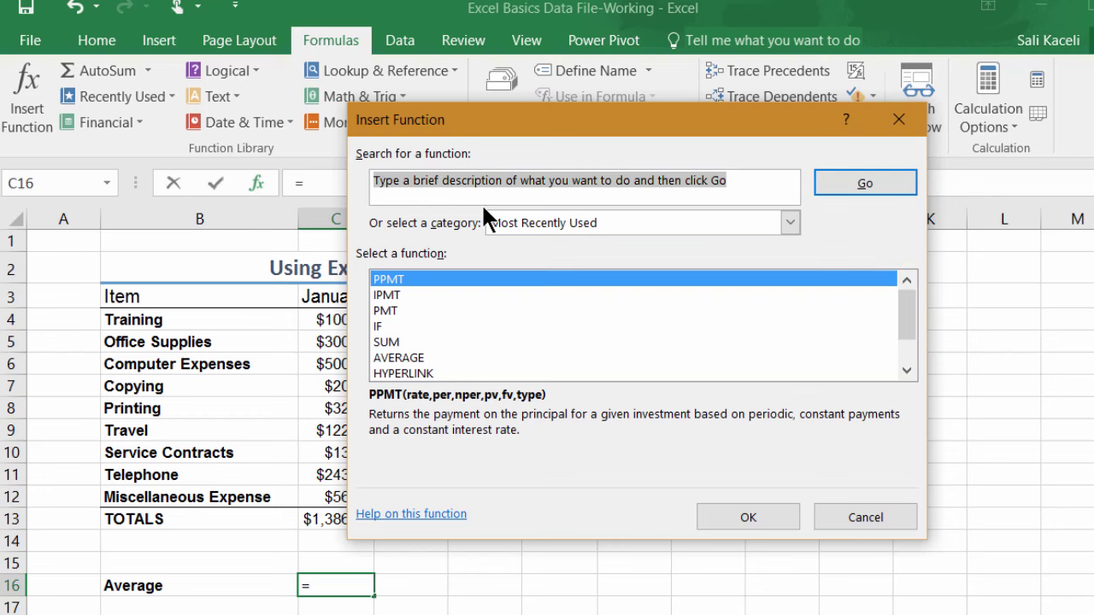
{"action": "type", "text": "average"}
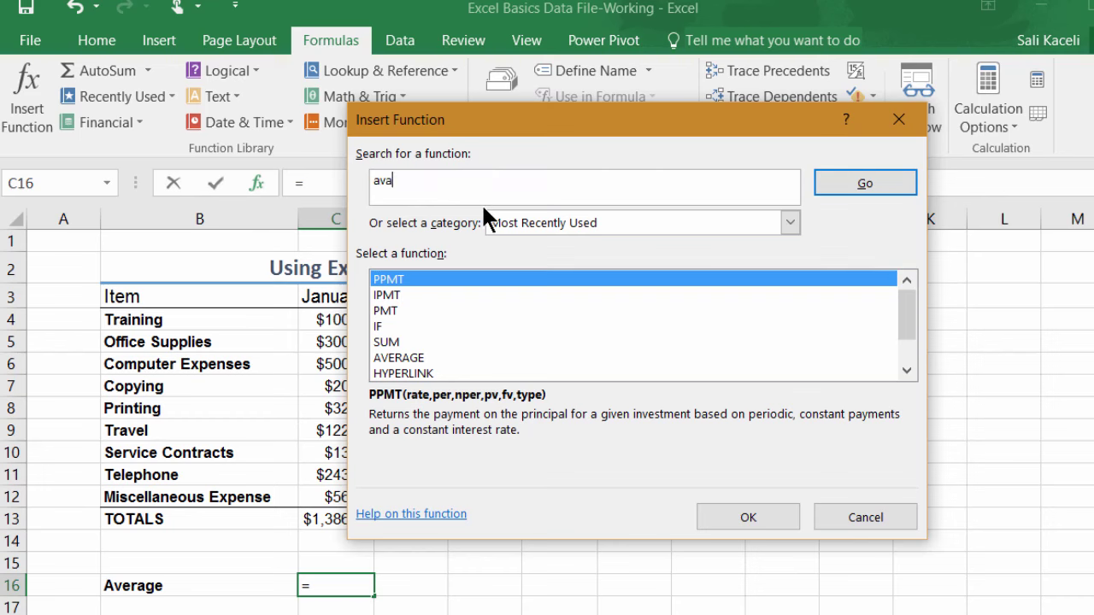
{"action": "key", "text": "Return"}
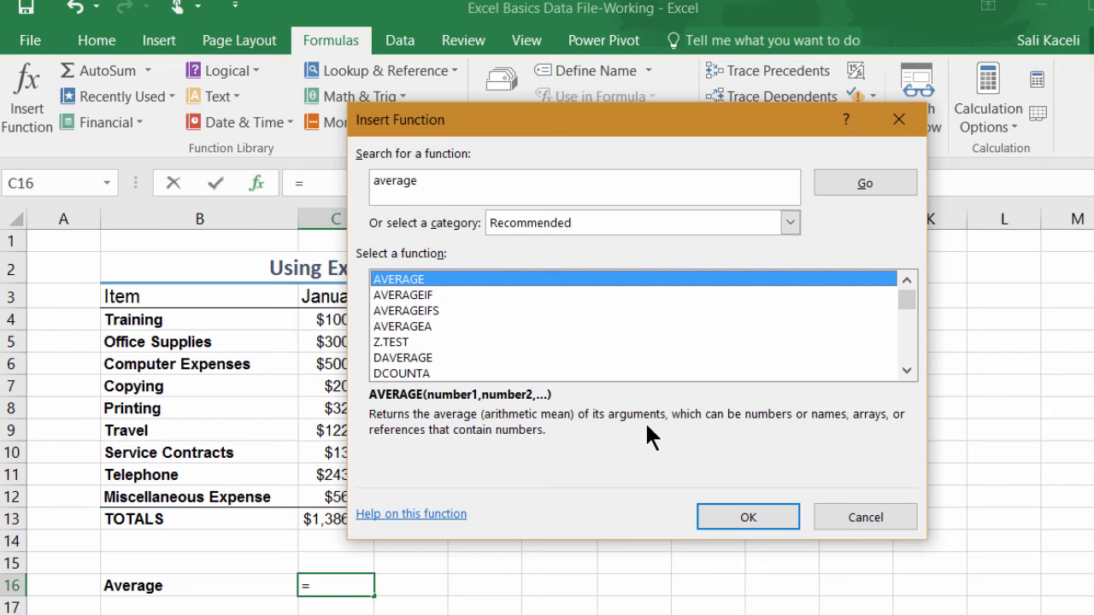
Step: Read through the AVERAGE help article, highlighting its =AVERAGE(A1:A20) example
{"action": "left_click", "coordinate": [389, 516]}
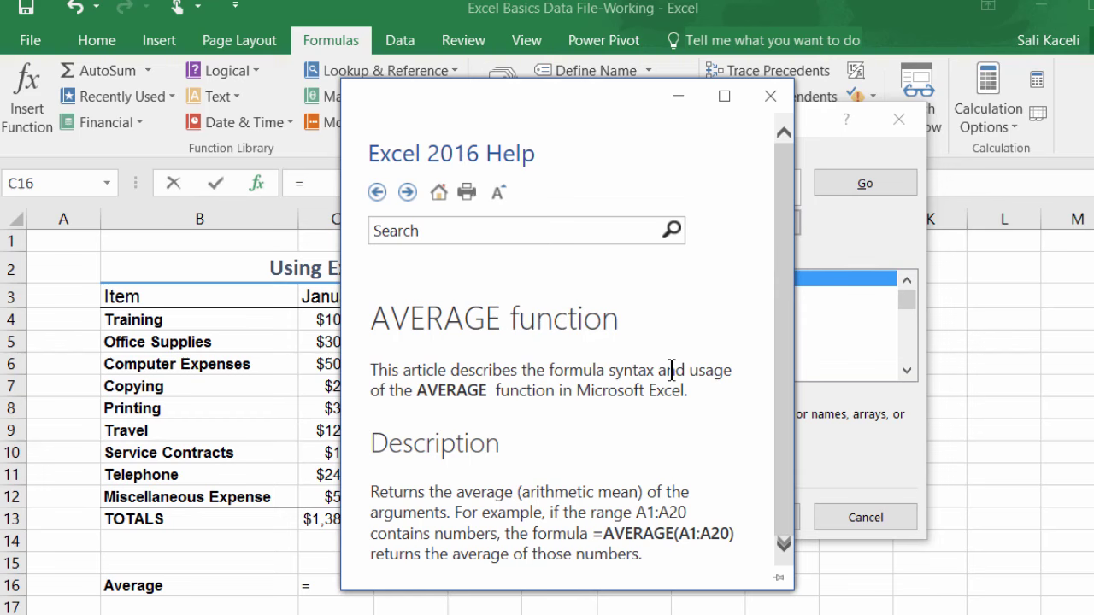
{"action": "left_click_drag", "start_coordinate": [689, 391], "coordinate": [476, 395]}
{"action": "scroll", "coordinate": [571, 445], "scroll_direction": "down", "scroll_amount": 2}
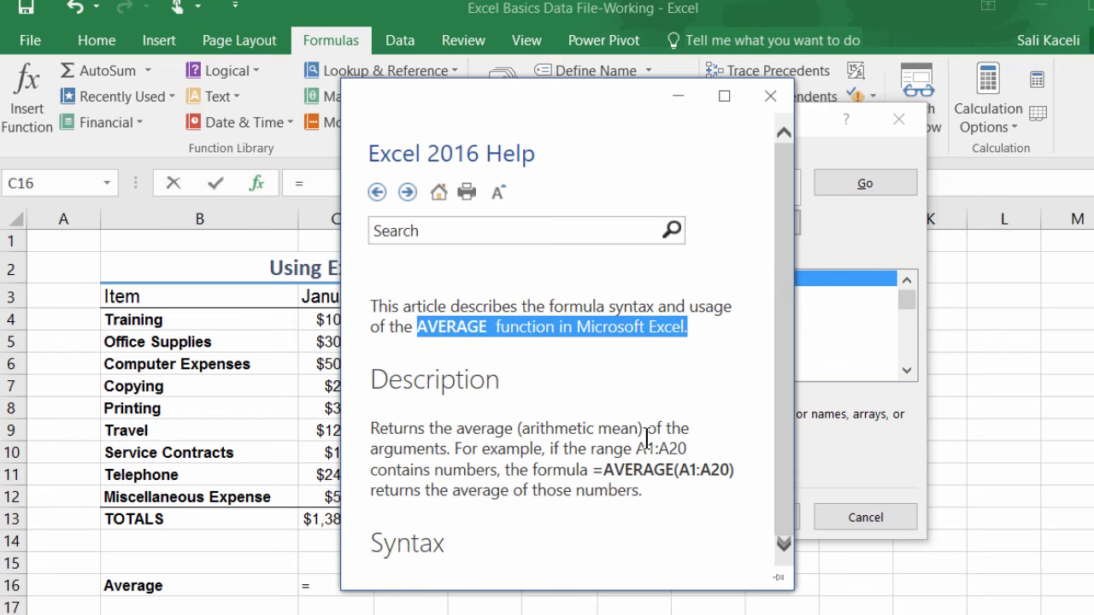
{"action": "left_click_drag", "start_coordinate": [653, 461], "coordinate": [610, 442]}
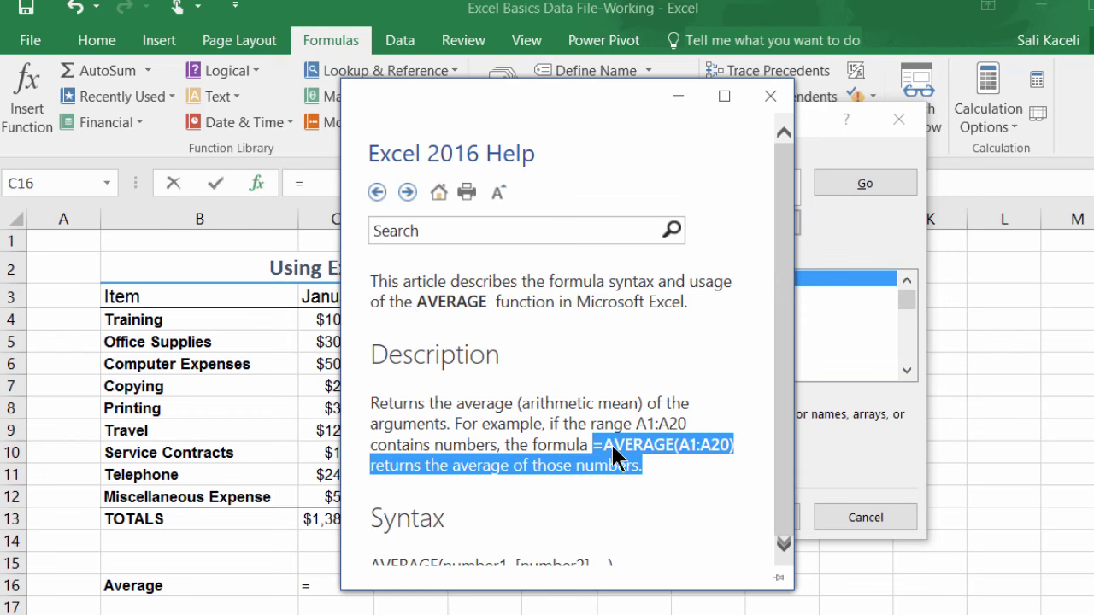
{"action": "left_click", "coordinate": [600, 443]}
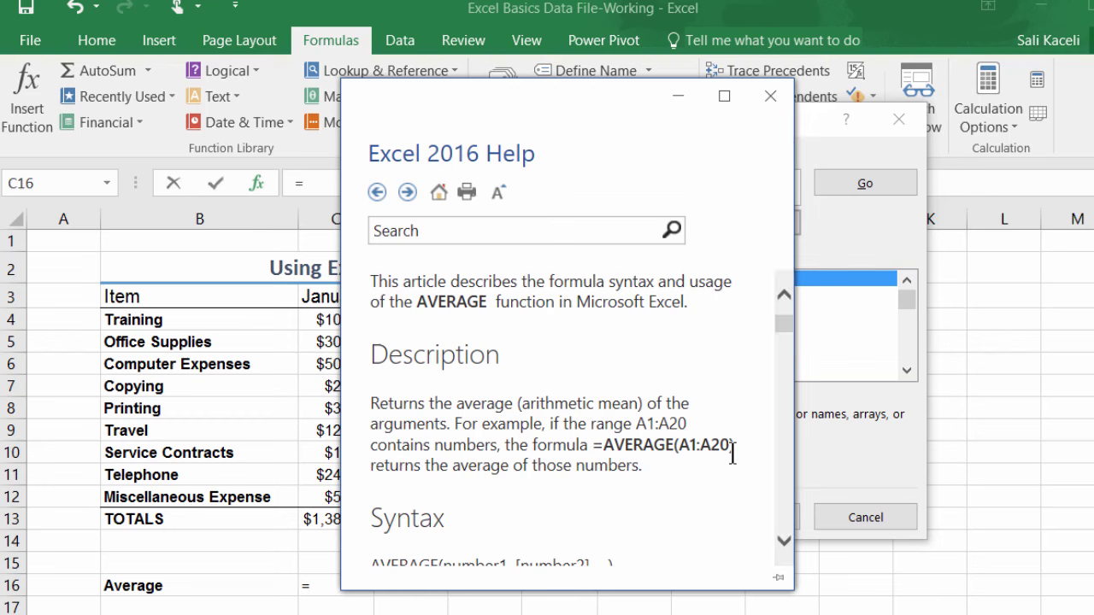
{"action": "scroll", "coordinate": [672, 390], "scroll_direction": "down", "scroll_amount": 4}
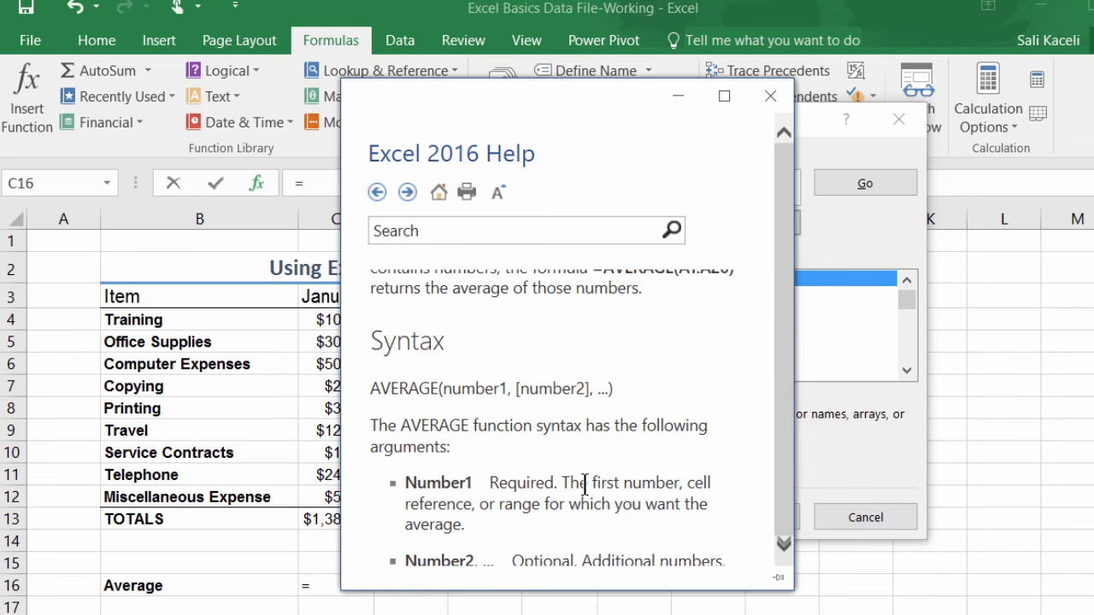
{"action": "scroll", "coordinate": [585, 483], "scroll_direction": "down", "scroll_amount": 10}
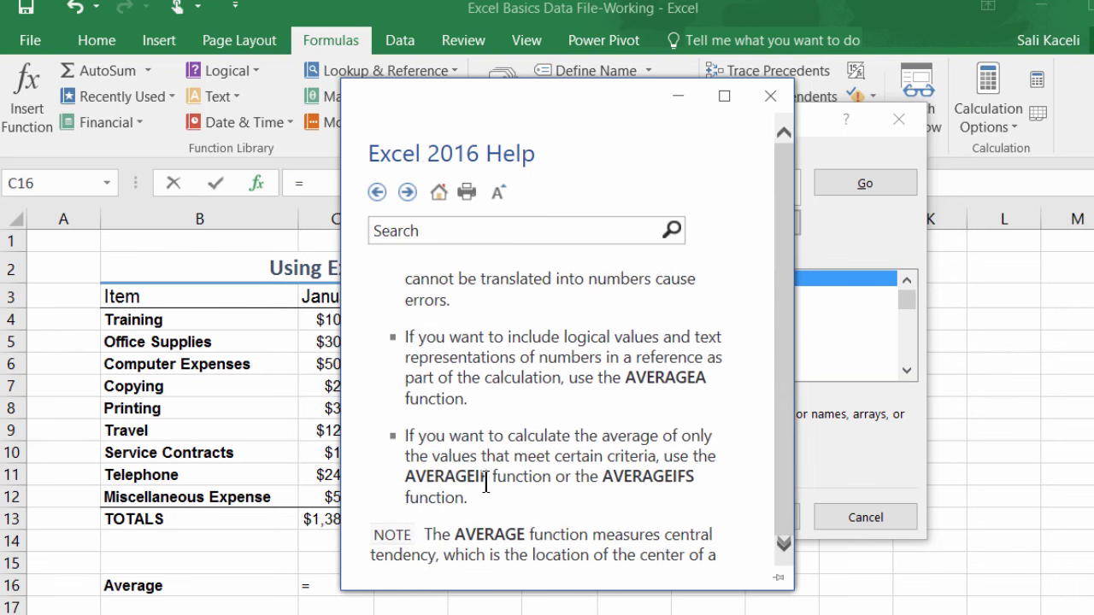
{"action": "scroll", "coordinate": [504, 445], "scroll_direction": "down", "scroll_amount": 12}
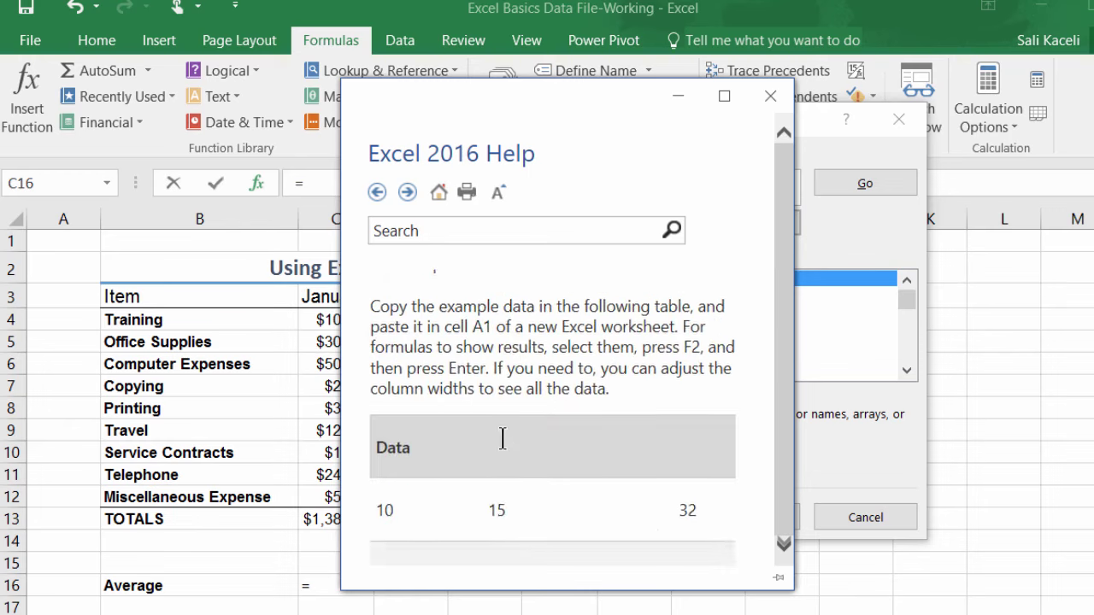
{"action": "scroll", "coordinate": [503, 439], "scroll_direction": "down", "scroll_amount": 8}
Step: Close the help and set C16 to =AVERAGE(C4:C12), showing $154.00
{"action": "key", "text": "alt+F4"}
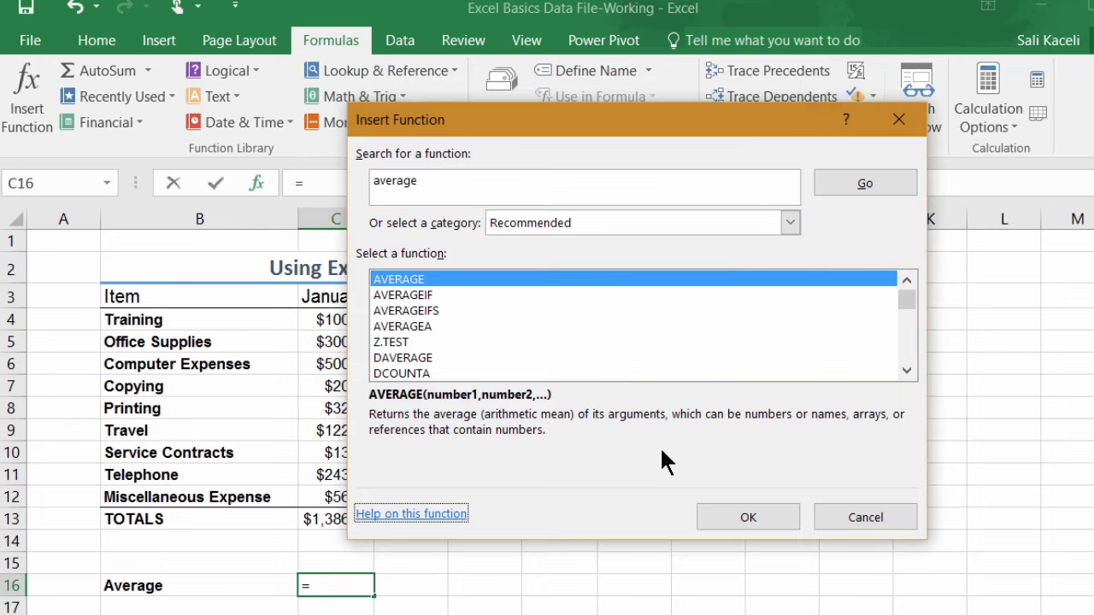
{"action": "double_click", "coordinate": [397, 279]}
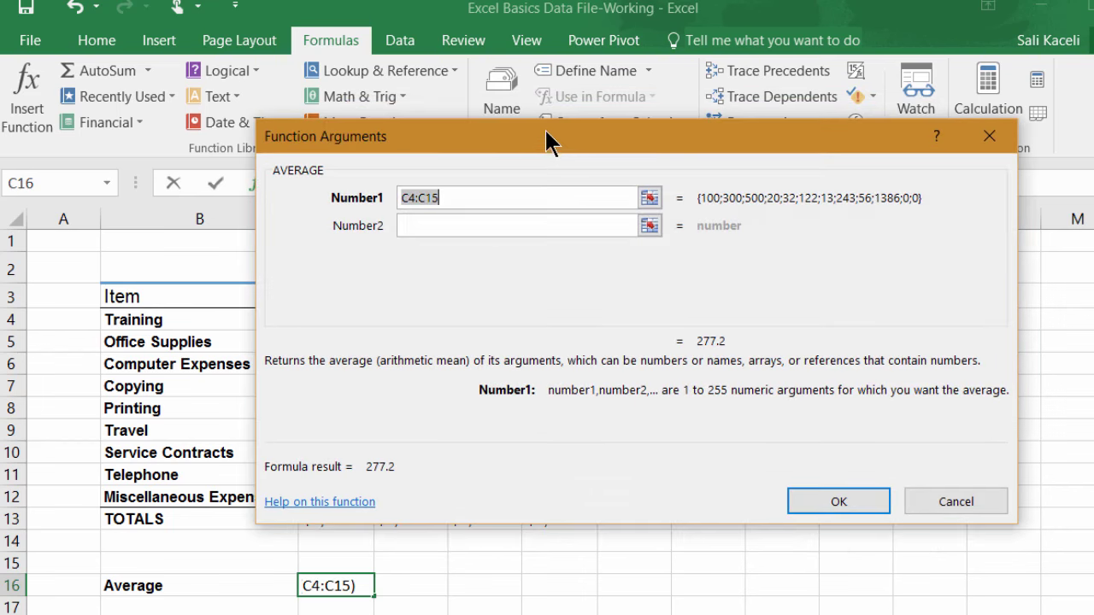
{"action": "left_click_drag", "start_coordinate": [547, 140], "coordinate": [767, 245]}
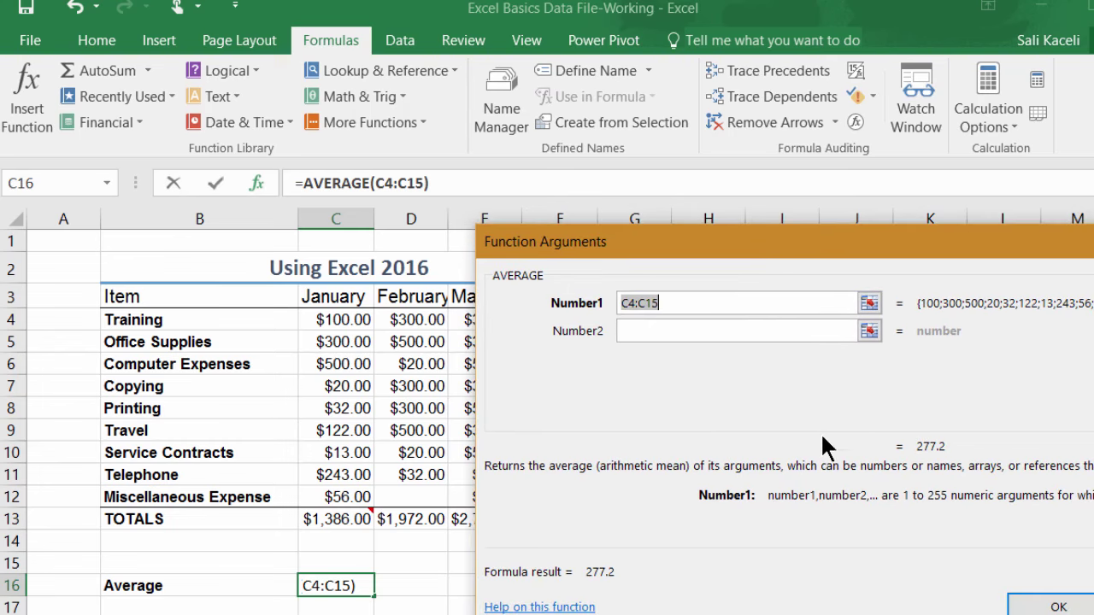
{"action": "left_click_drag", "start_coordinate": [342, 321], "coordinate": [332, 498]}
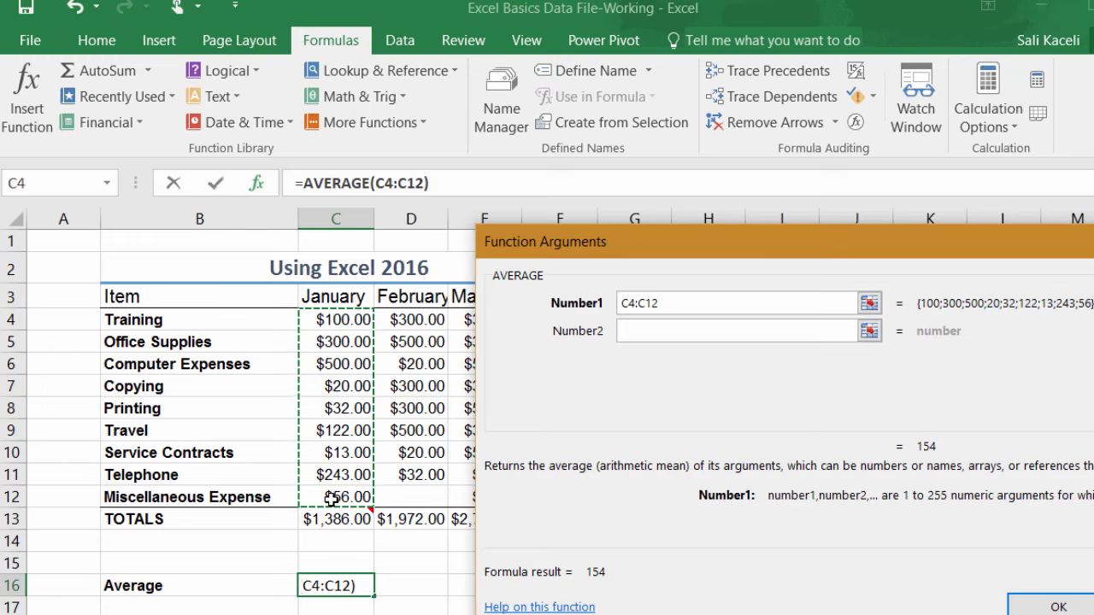
{"action": "left_click", "coordinate": [1054, 601]}
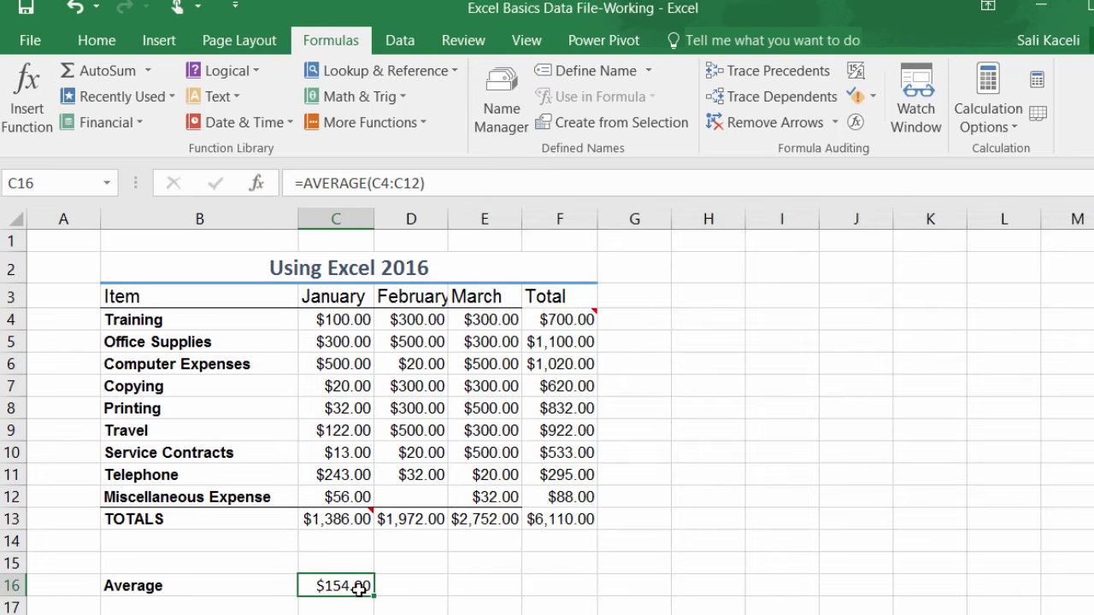
Step: Enter =AVERAGE(D4:D12) in D16 and fill it to F16 ($246.50, $305.78, $678.89)
{"action": "left_click", "coordinate": [410, 586]}
{"action": "type", "text": "="}
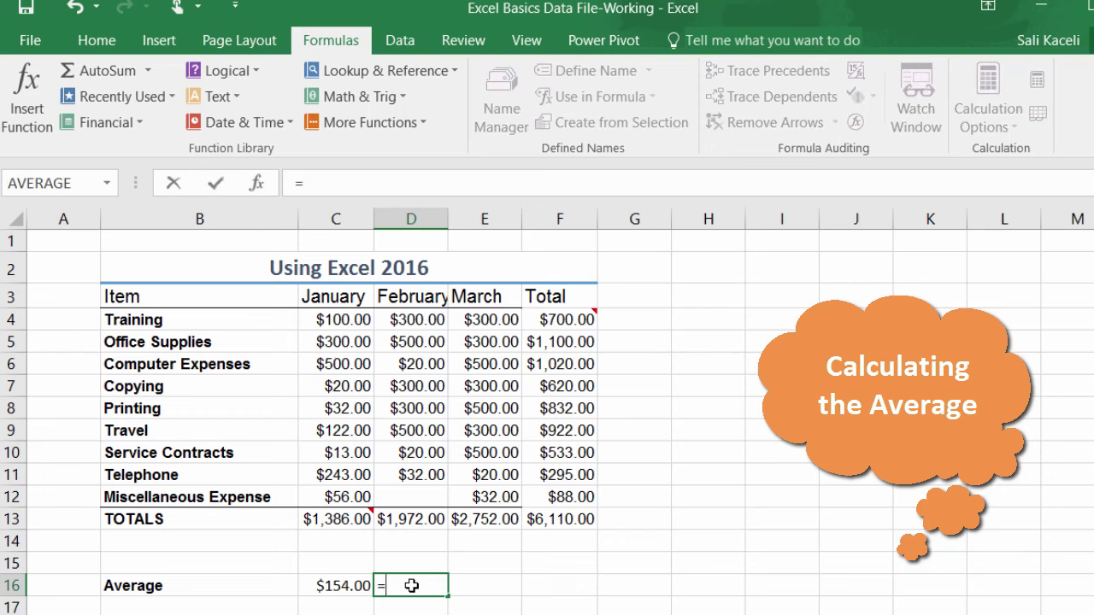
{"action": "type", "text": "aver"}
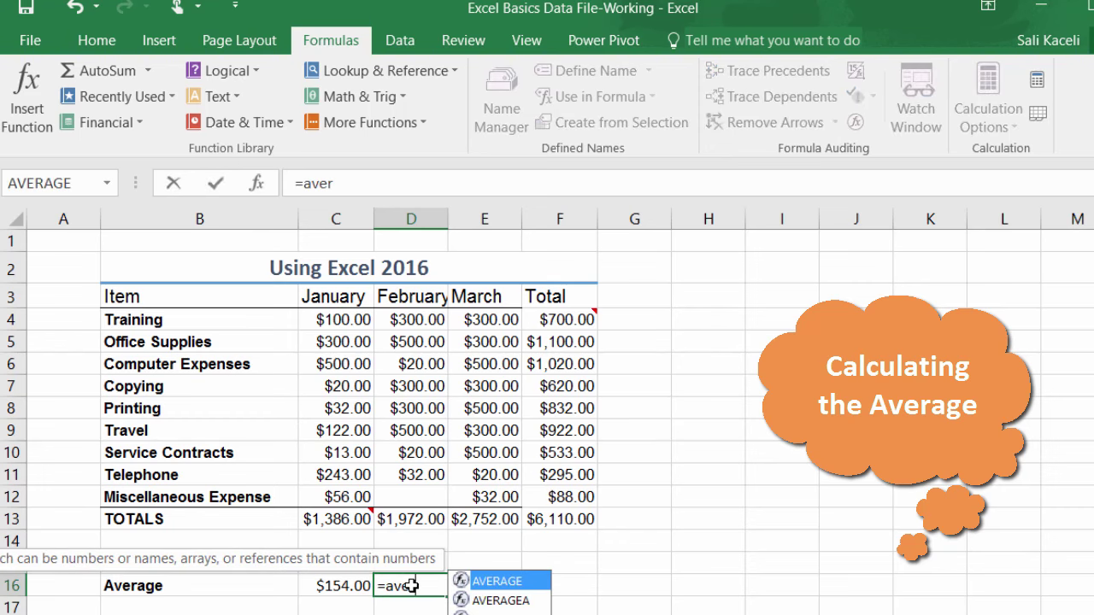
{"action": "type", "text": "age("}
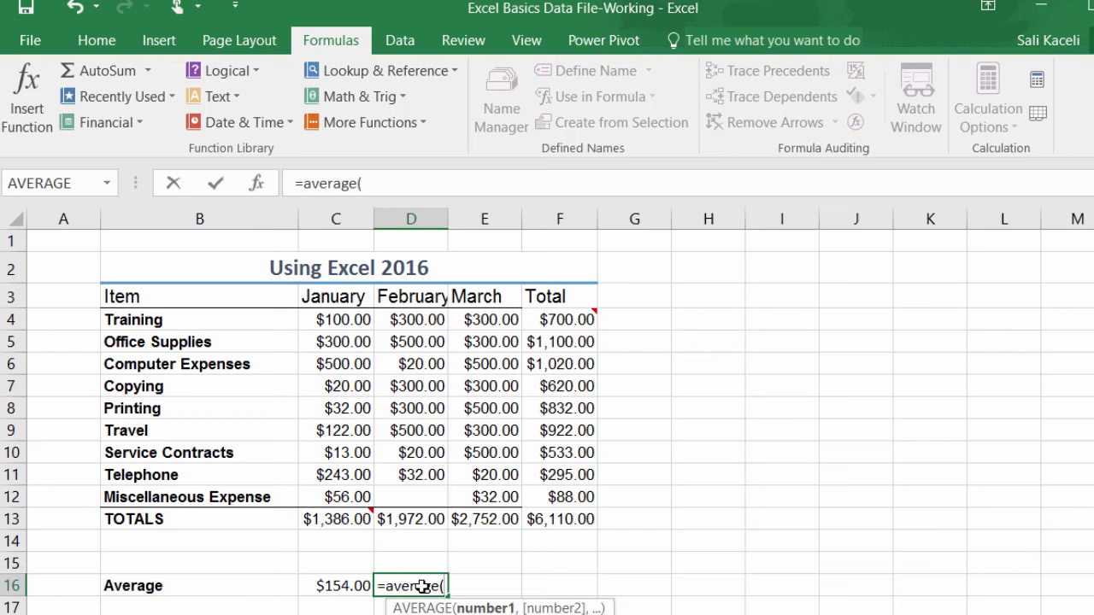
{"action": "left_click_drag", "start_coordinate": [430, 326], "coordinate": [434, 489]}
{"action": "key", "text": "Return"}
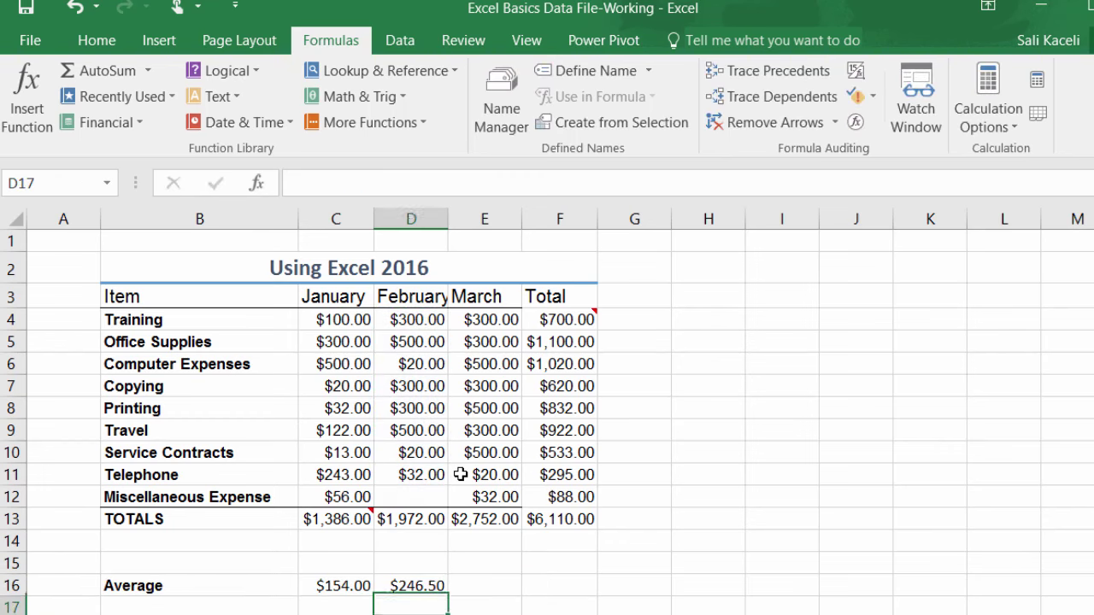
{"action": "left_click", "coordinate": [424, 582]}
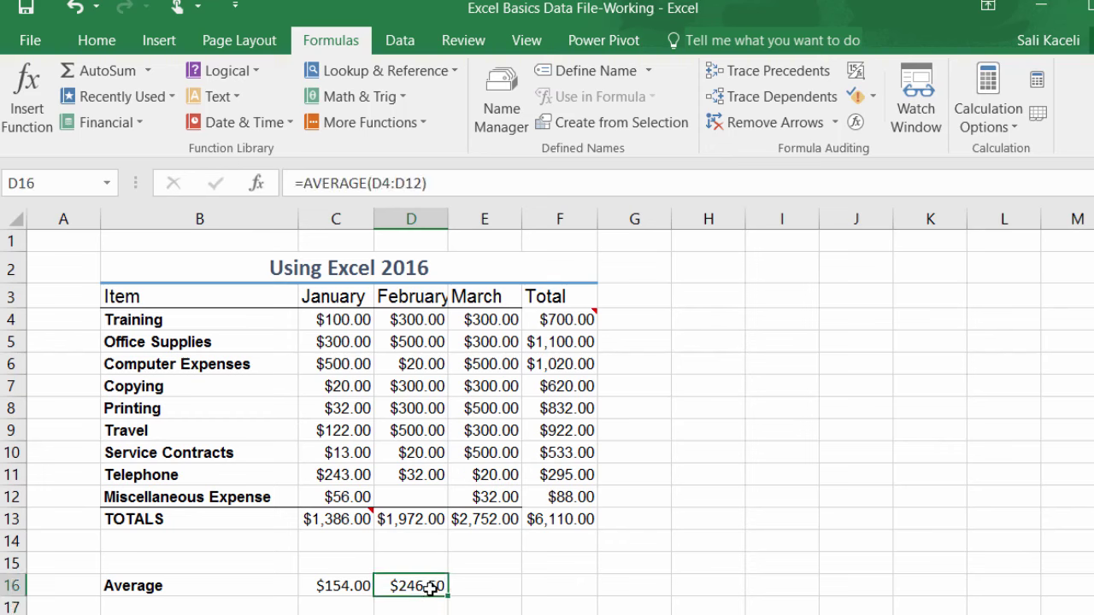
{"action": "left_click_drag", "start_coordinate": [460, 596], "coordinate": [583, 604]}
{"action": "left_click_drag", "start_coordinate": [584, 604], "coordinate": [585, 598]}
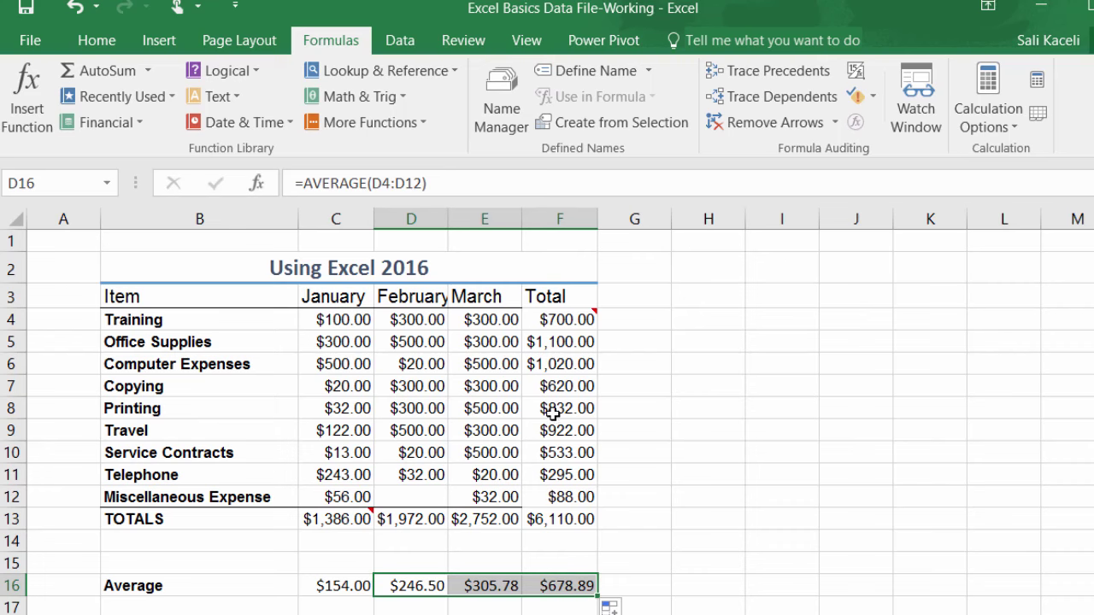
{"action": "scroll", "coordinate": [740, 413], "scroll_direction": "down", "scroll_amount": 2}
{"action": "left_click", "coordinate": [209, 466]}
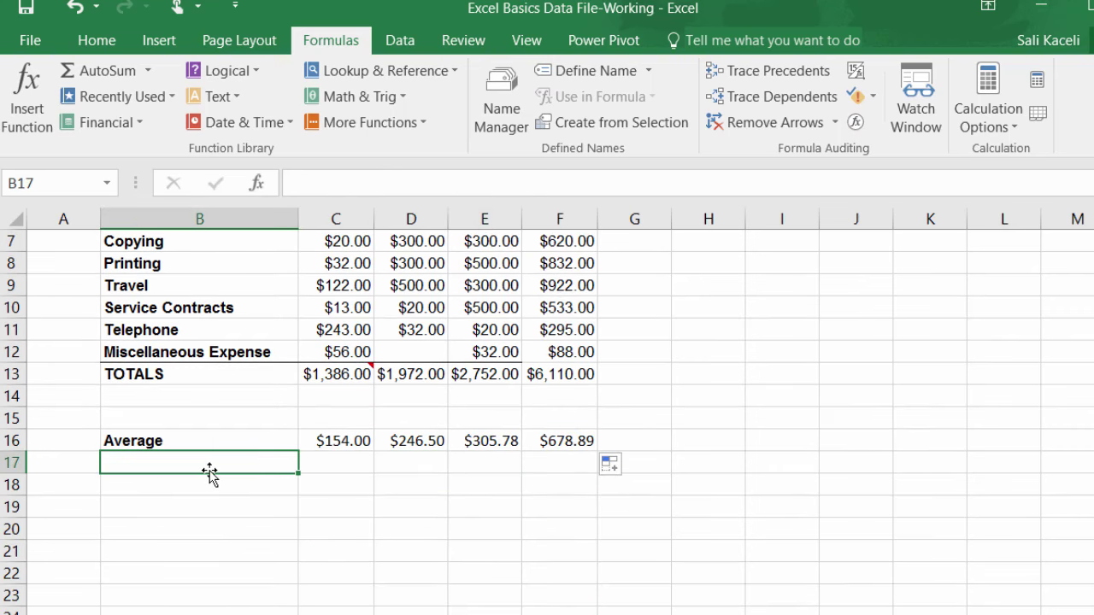
Step: Add a Minimum row with =MIN(C4:C12) filled to F17 ($13.00, $20.00, $20.00, $88.00)
{"action": "key", "text": "alt+h"}
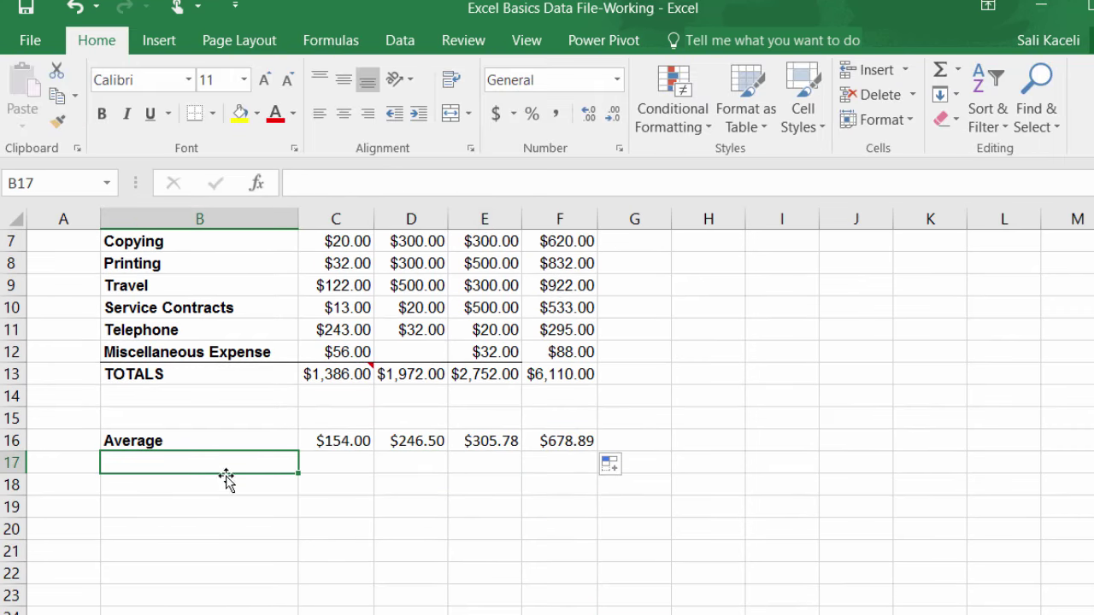
{"action": "type", "text": "L"}
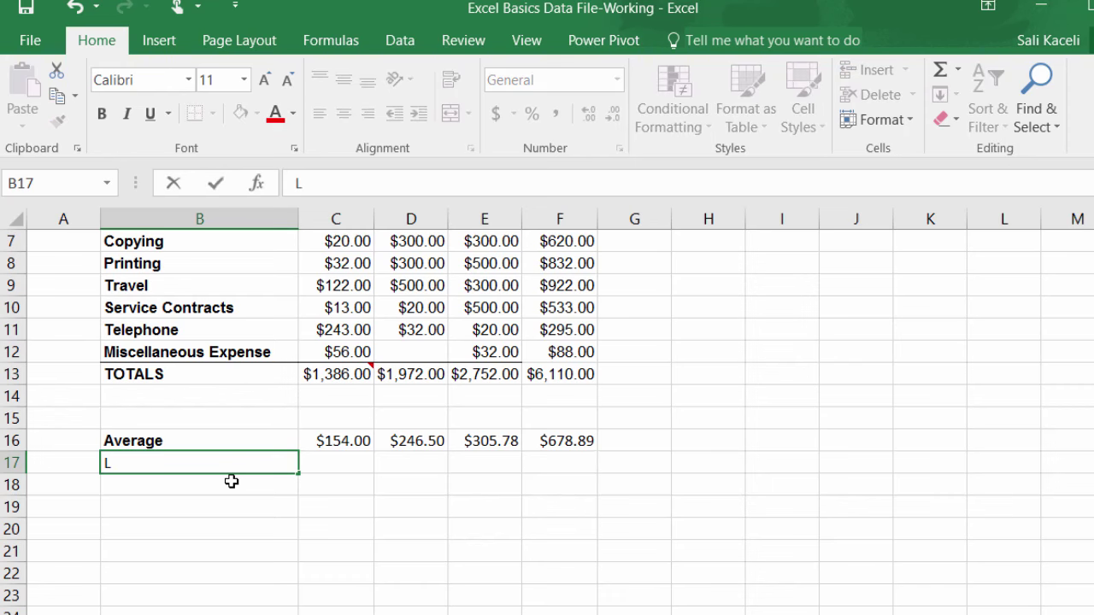
{"action": "type", "text": "Minimum"}
{"action": "key", "text": "Tab"}
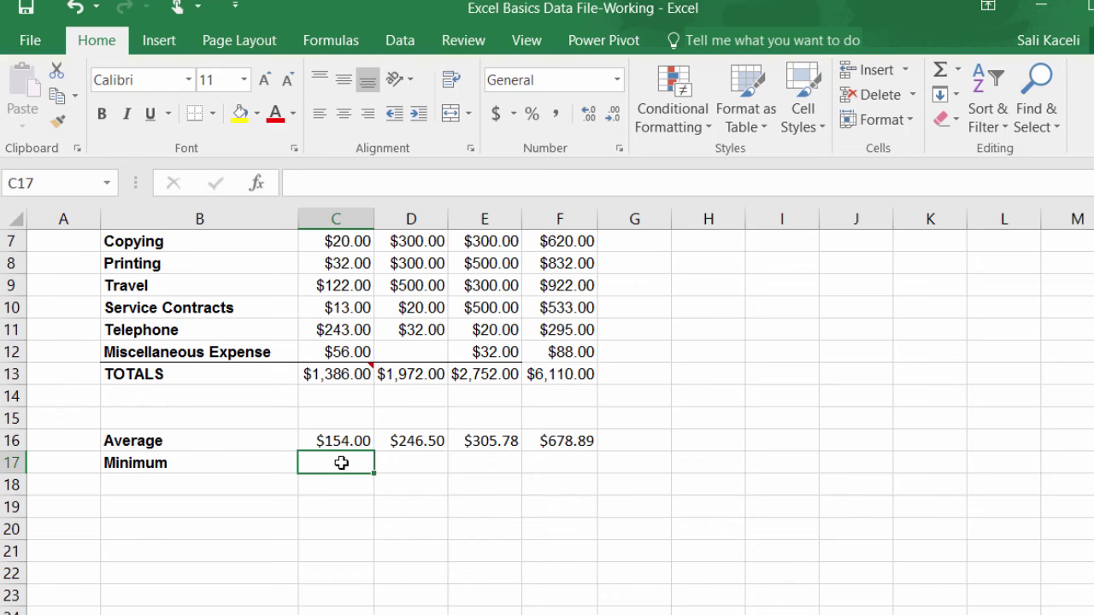
{"action": "type", "text": "=min"}
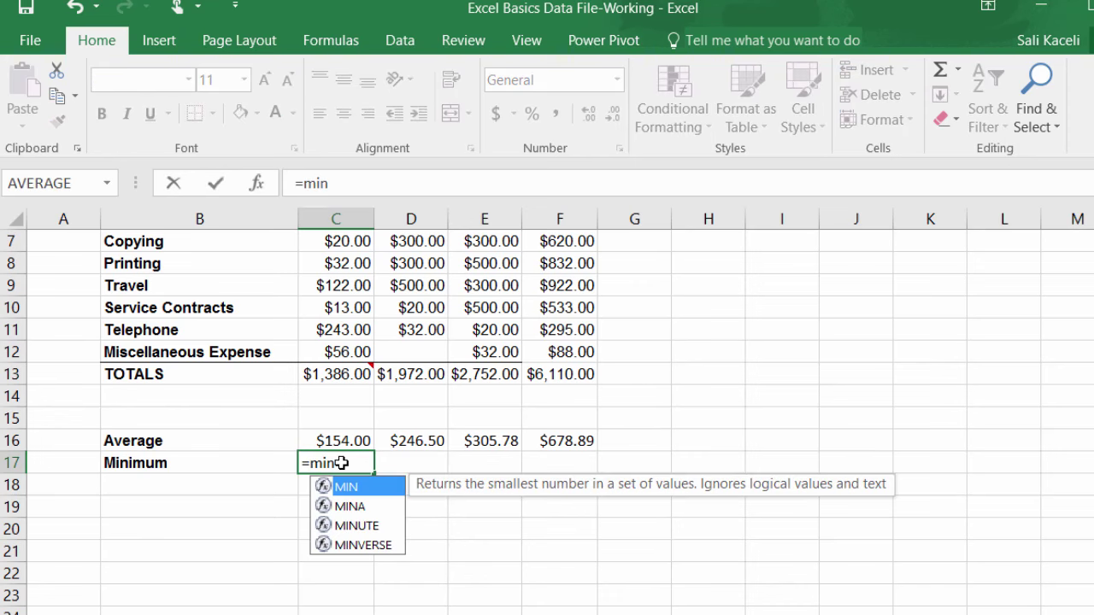
{"action": "type", "text": "("}
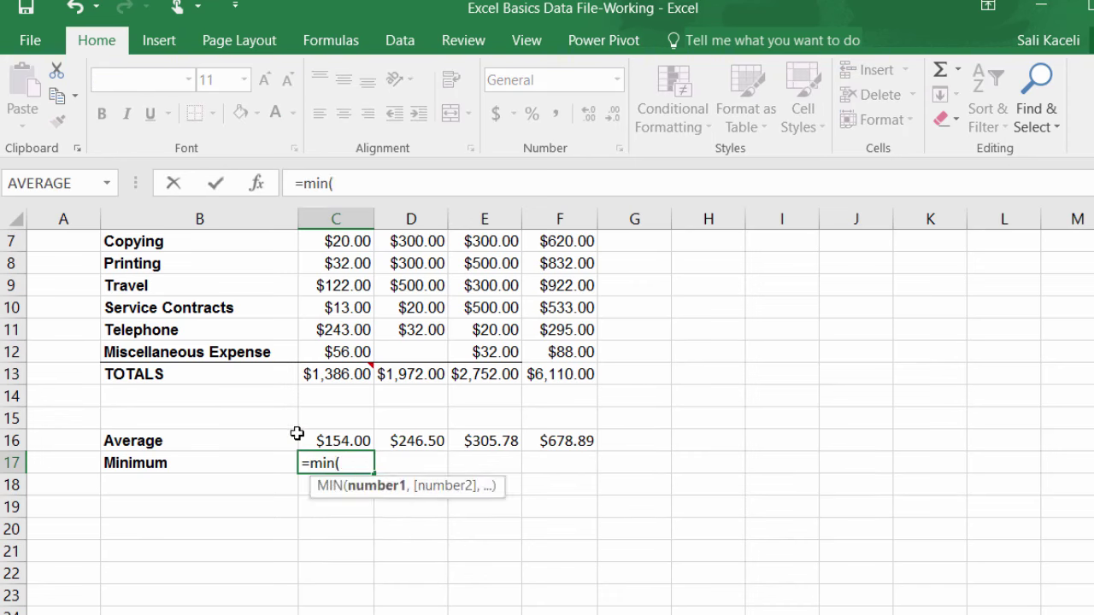
{"action": "left_click_drag", "start_coordinate": [346, 350], "coordinate": [351, 294]}
{"action": "key", "text": "Return"}
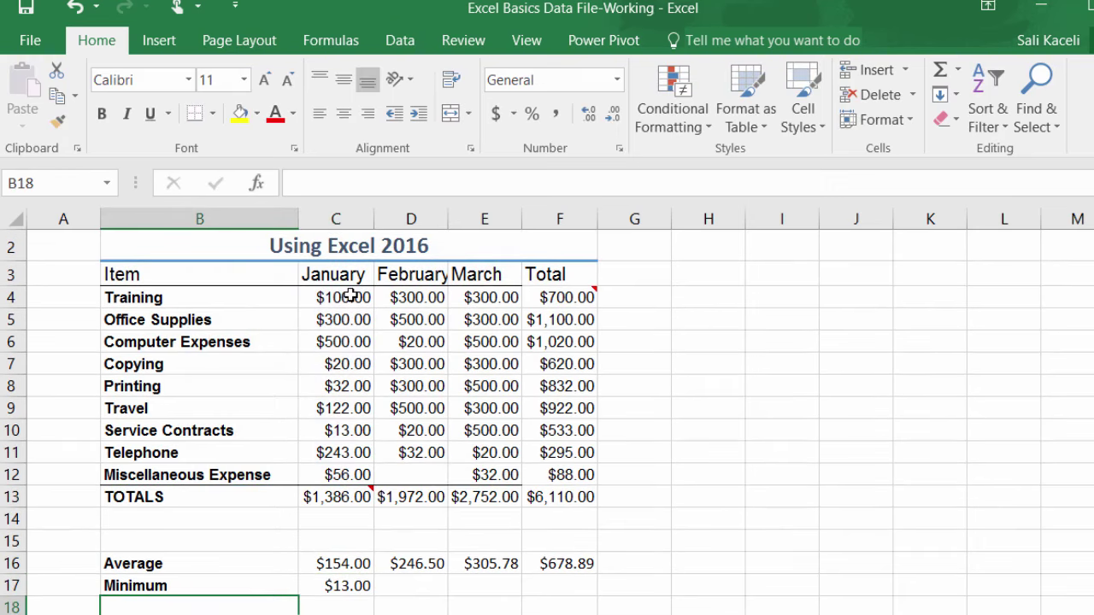
{"action": "left_click", "coordinate": [349, 587]}
{"action": "left_click_drag", "start_coordinate": [385, 596], "coordinate": [590, 603]}
{"action": "scroll", "coordinate": [642, 572], "scroll_direction": "down", "scroll_amount": 2}
Step: Type the label Maximum in B18
{"action": "left_click", "coordinate": [192, 468]}
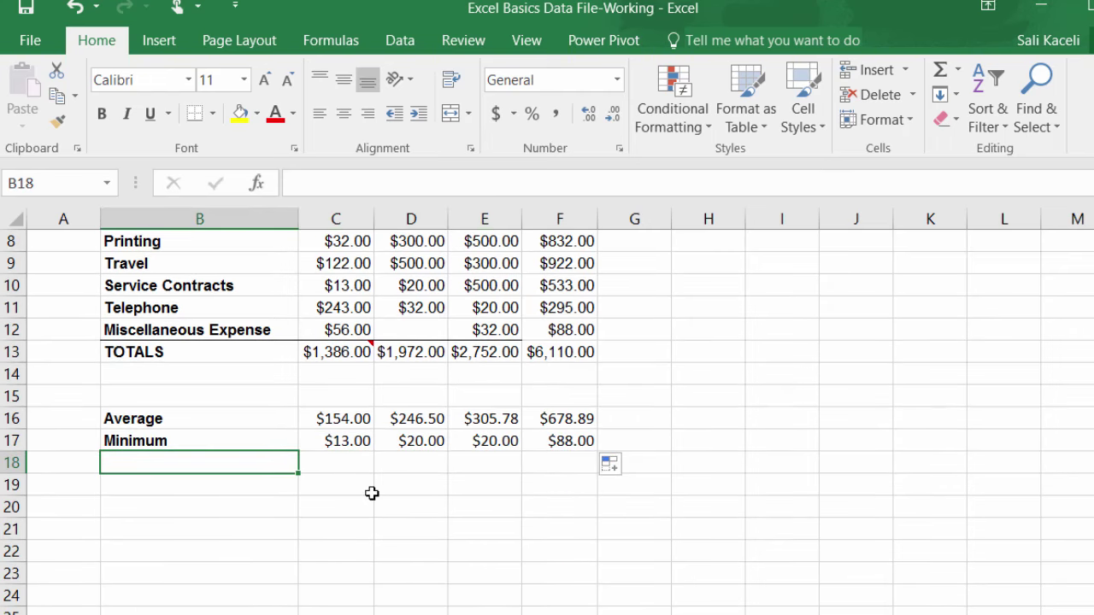
{"action": "type", "text": "Maximum"}
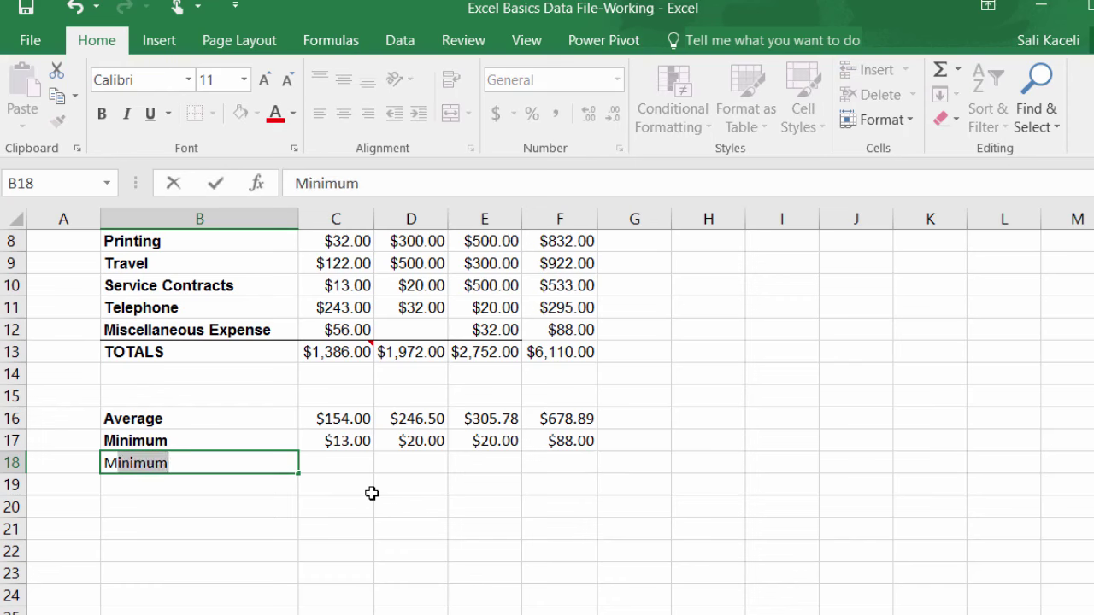
{"action": "key", "text": "Tab"}
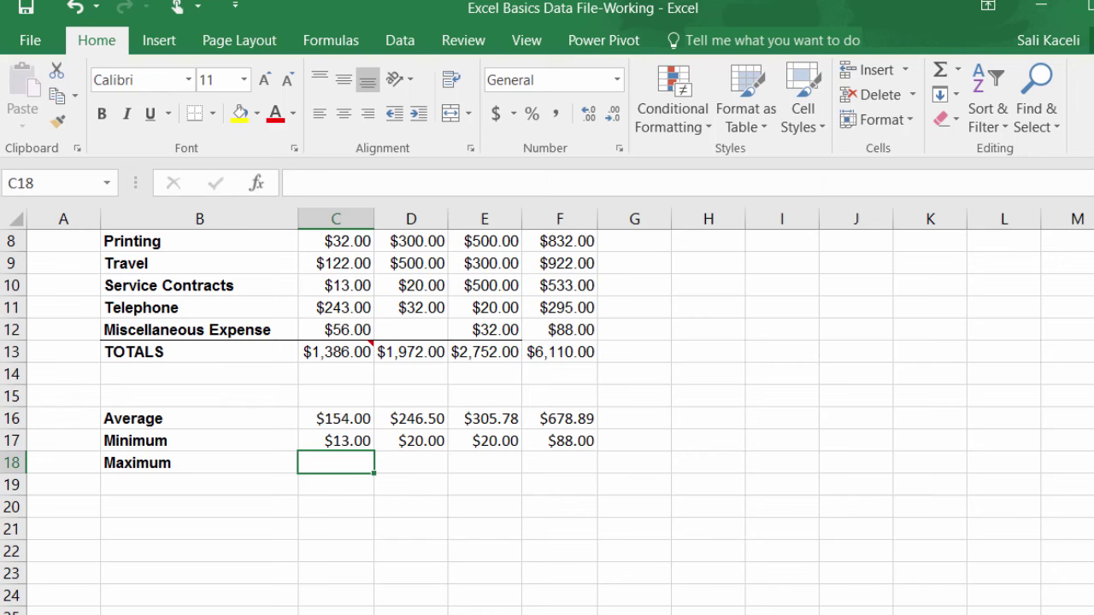
Step: Switch to the payroll sheet and select Total Deductions cell F4
{"action": "left_click", "coordinate": [855, 416]}
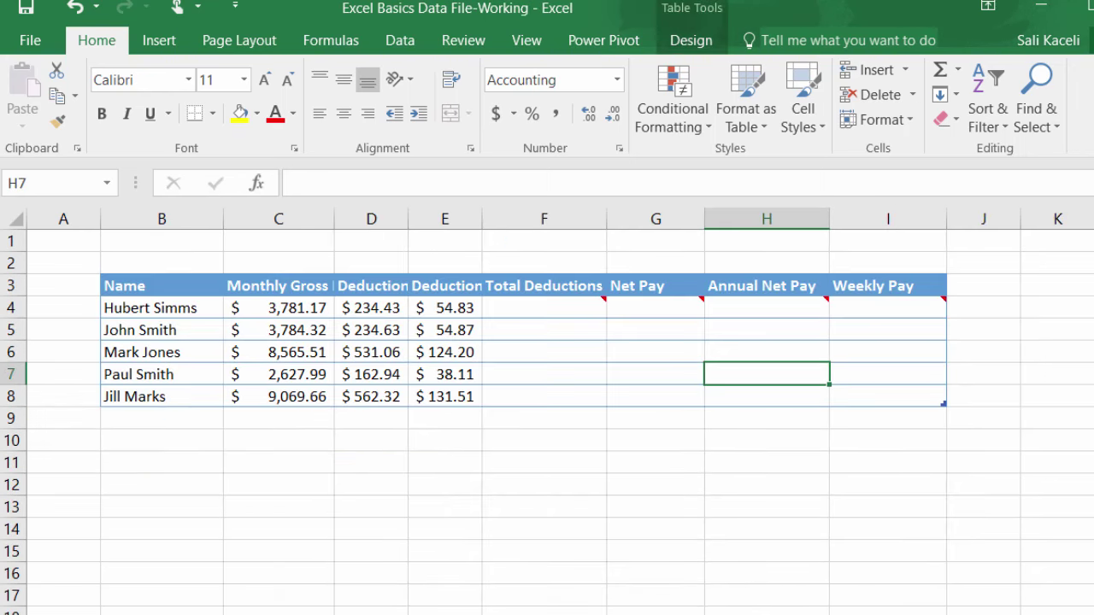
{"action": "left_click", "coordinate": [419, 462]}
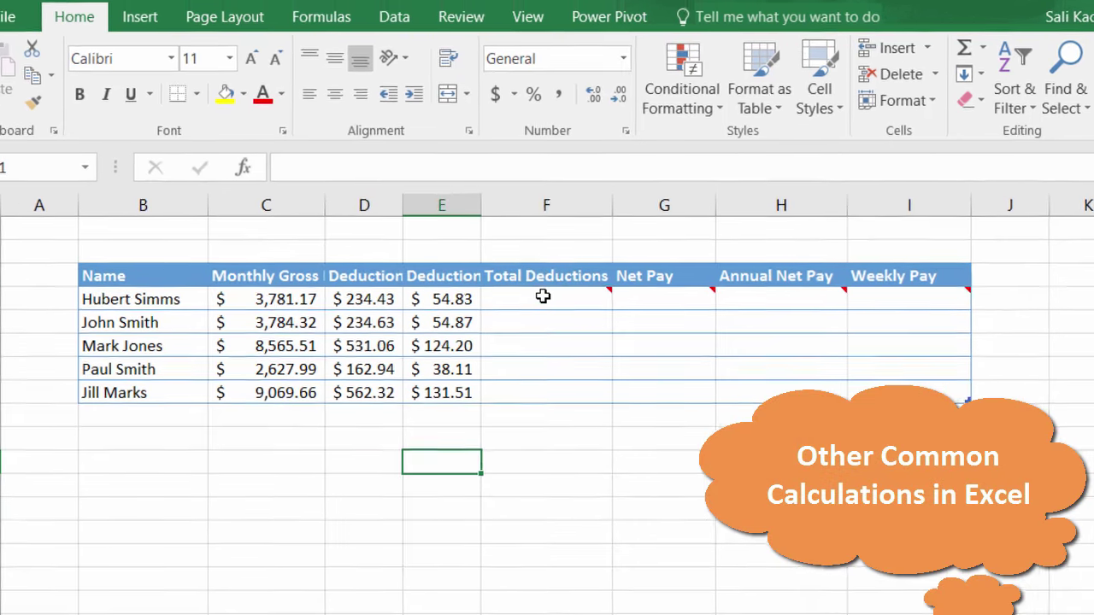
{"action": "left_click", "coordinate": [537, 305]}
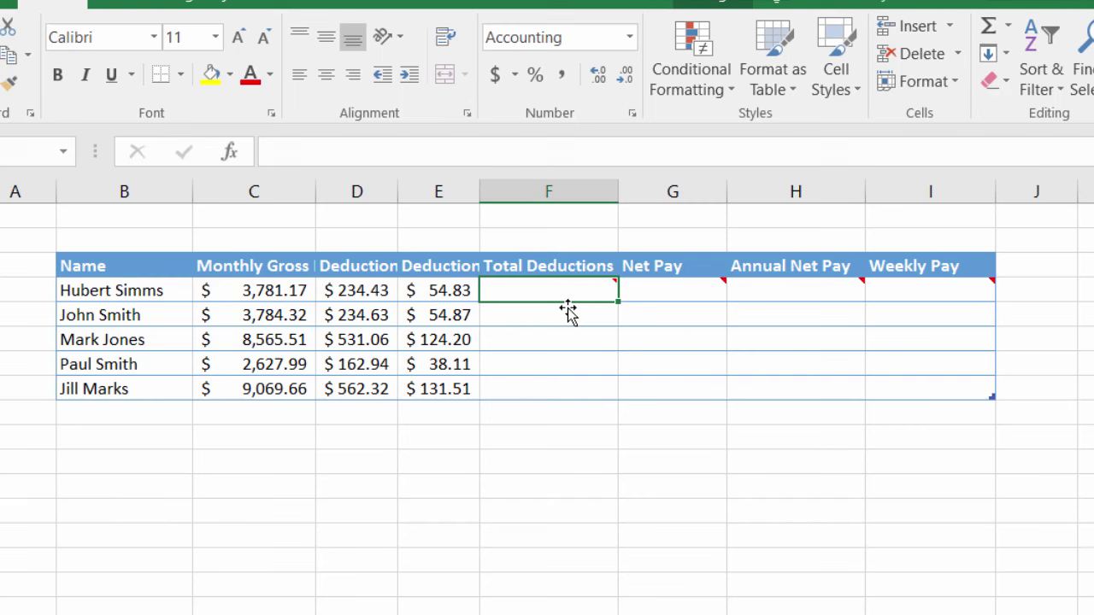
Step: Sum both deduction columns in F5, undo the calculated column, and fill down to F8
{"action": "type", "text": "=su"}
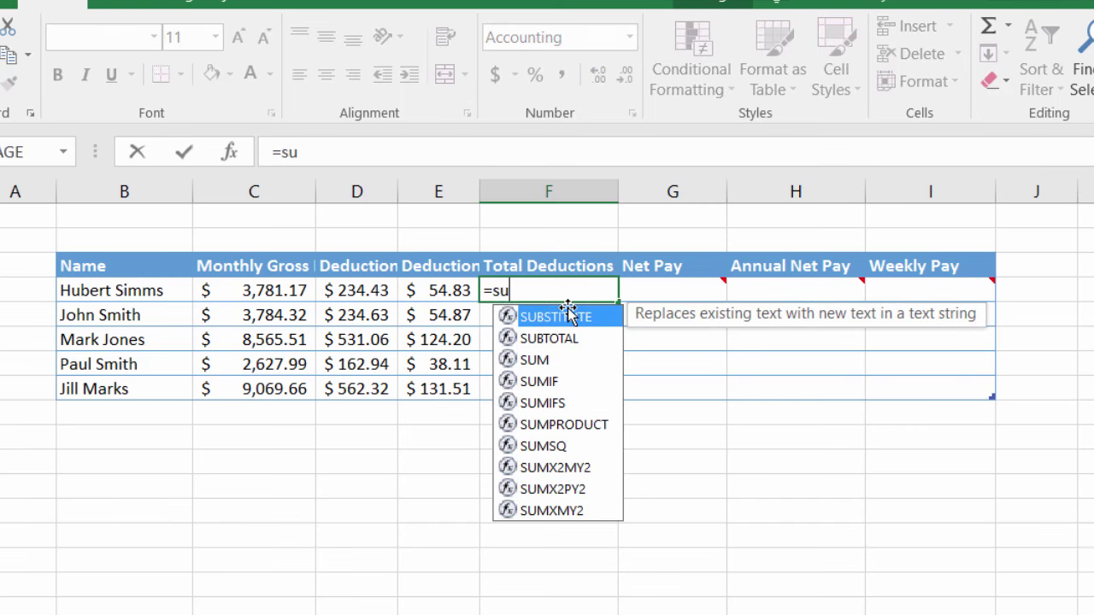
{"action": "type", "text": "m("}
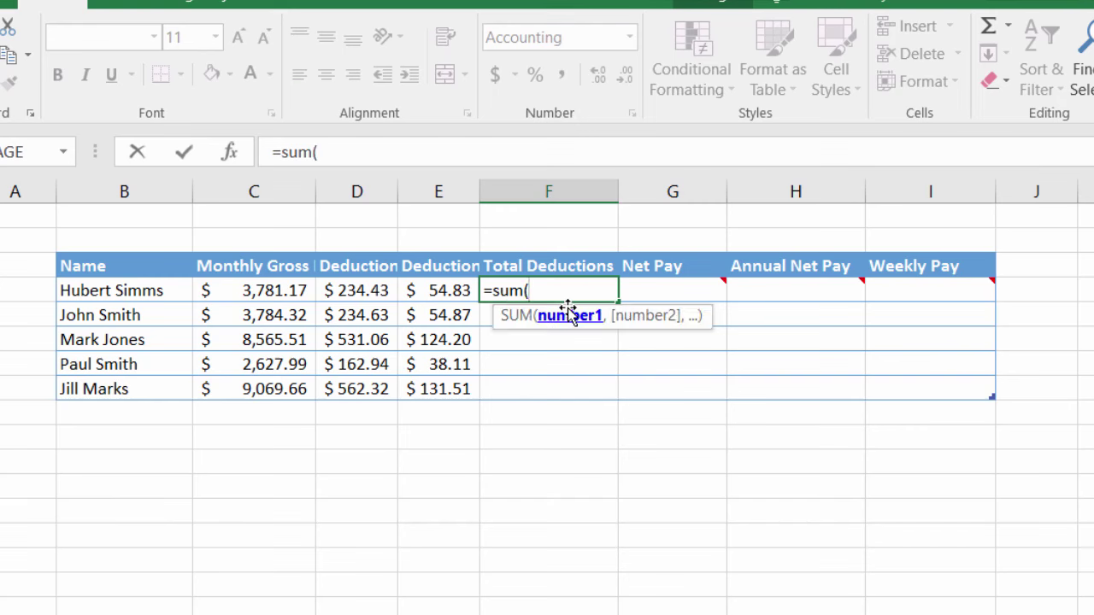
{"action": "left_click", "coordinate": [344, 291]}
{"action": "left_click_drag", "start_coordinate": [345, 291], "coordinate": [436, 289]}
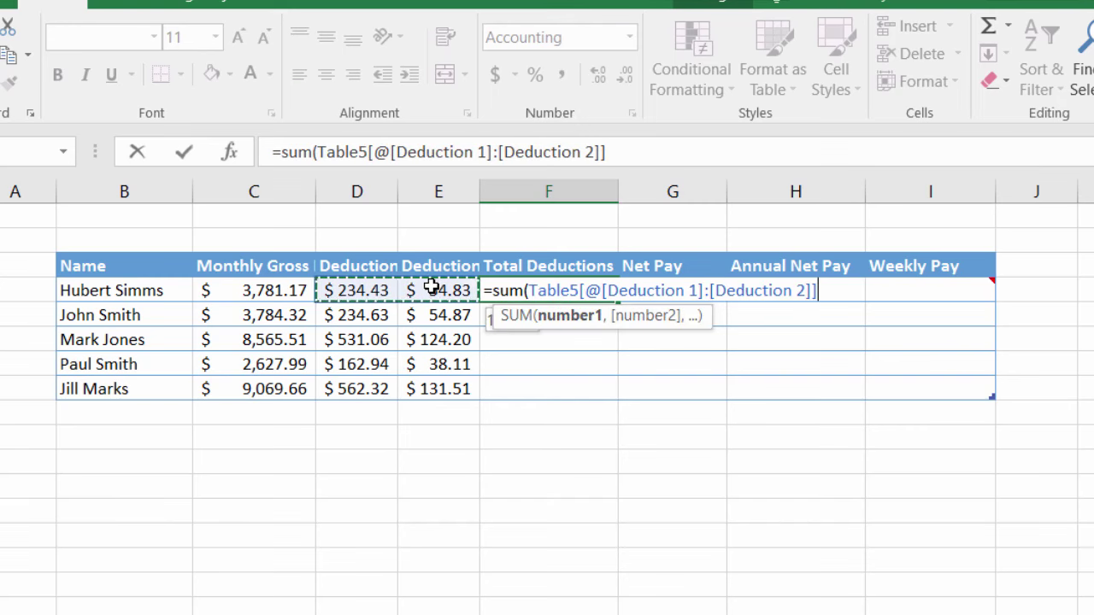
{"action": "key", "text": "Return"}
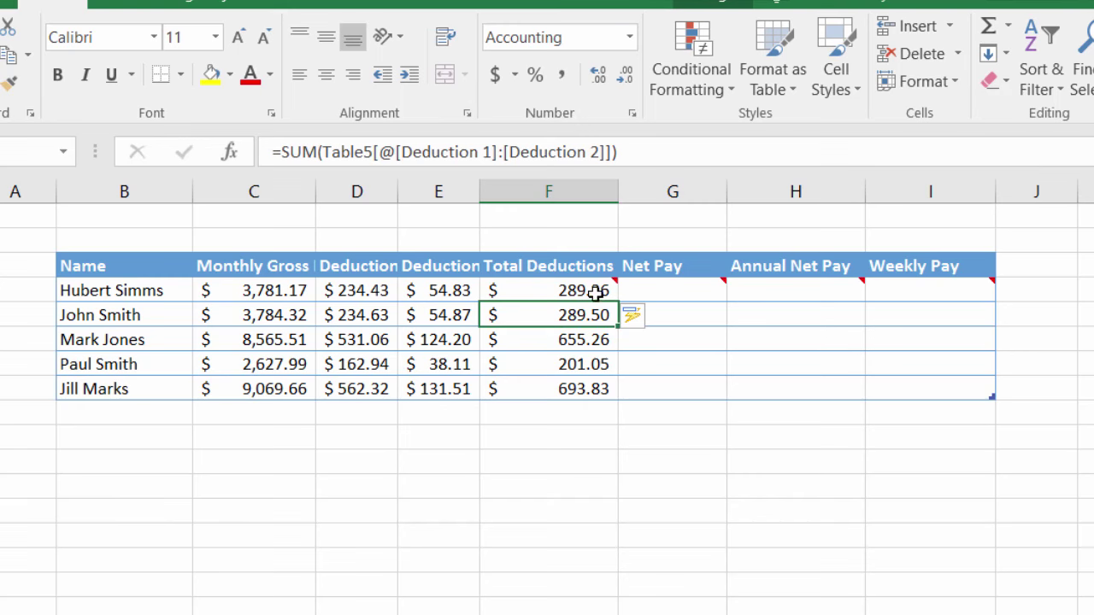
{"action": "left_click", "coordinate": [650, 316]}
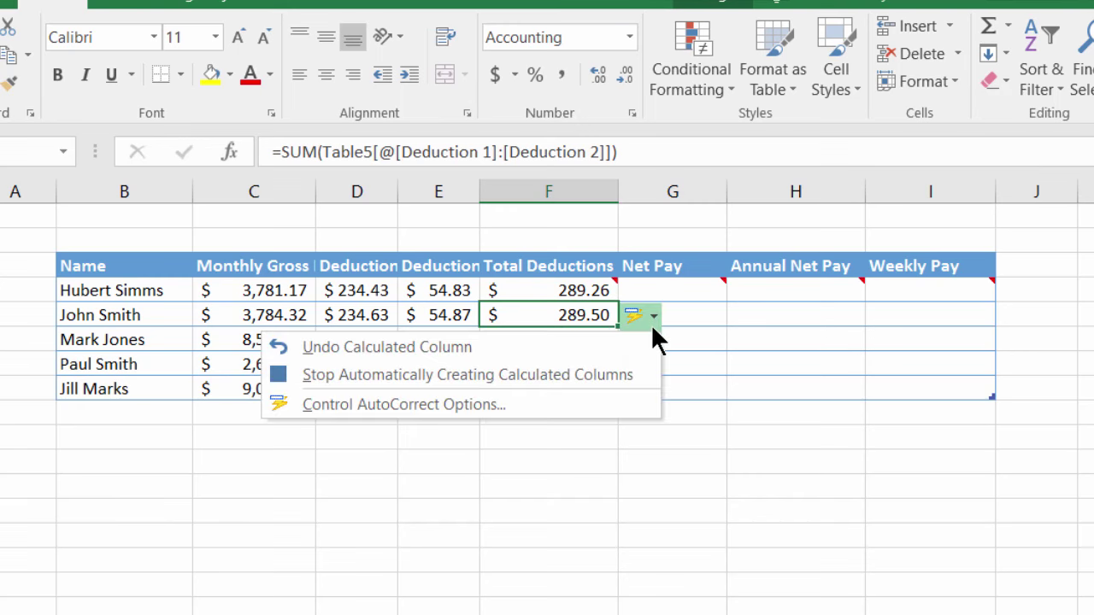
{"action": "left_click", "coordinate": [466, 347]}
{"action": "left_click", "coordinate": [585, 335]}
{"action": "left_click", "coordinate": [557, 291]}
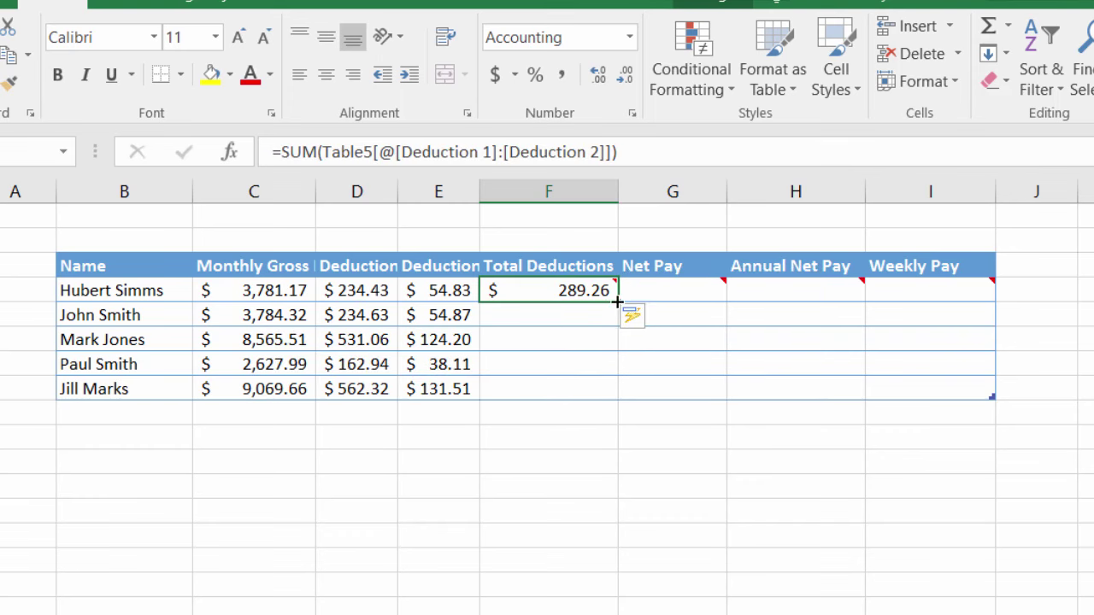
{"action": "left_click_drag", "start_coordinate": [612, 318], "coordinate": [608, 384]}
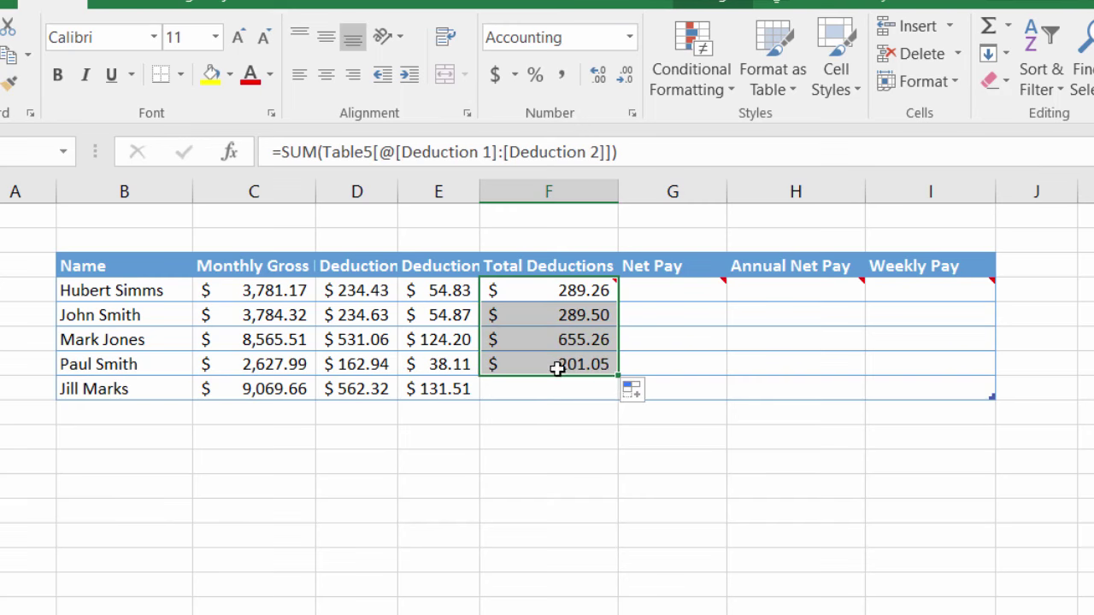
{"action": "left_click", "coordinate": [655, 295]}
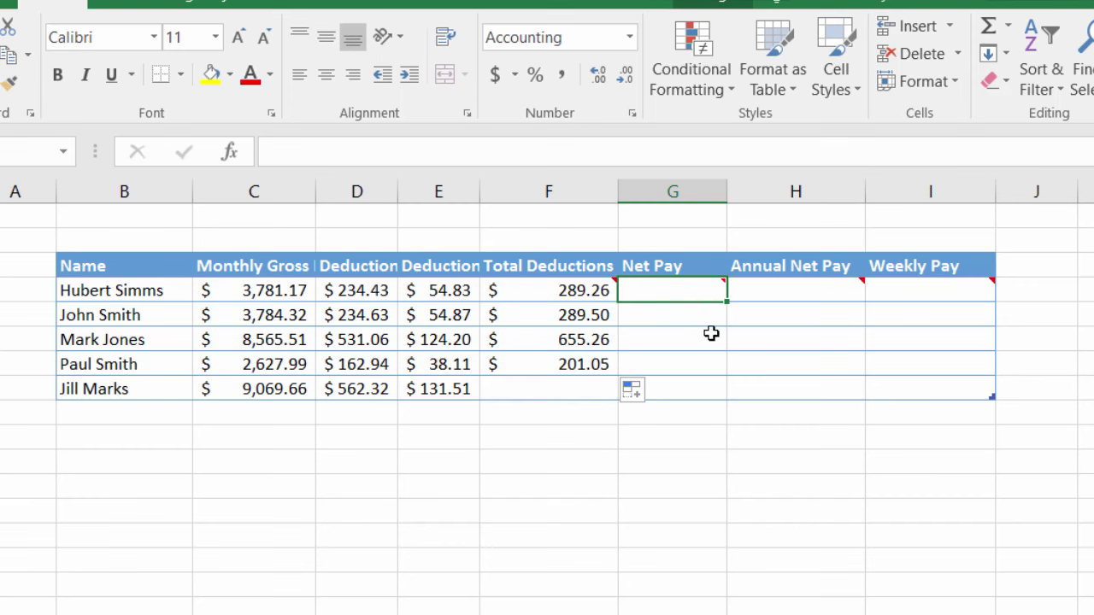
{"action": "mouse_move", "coordinate": [679, 299]}
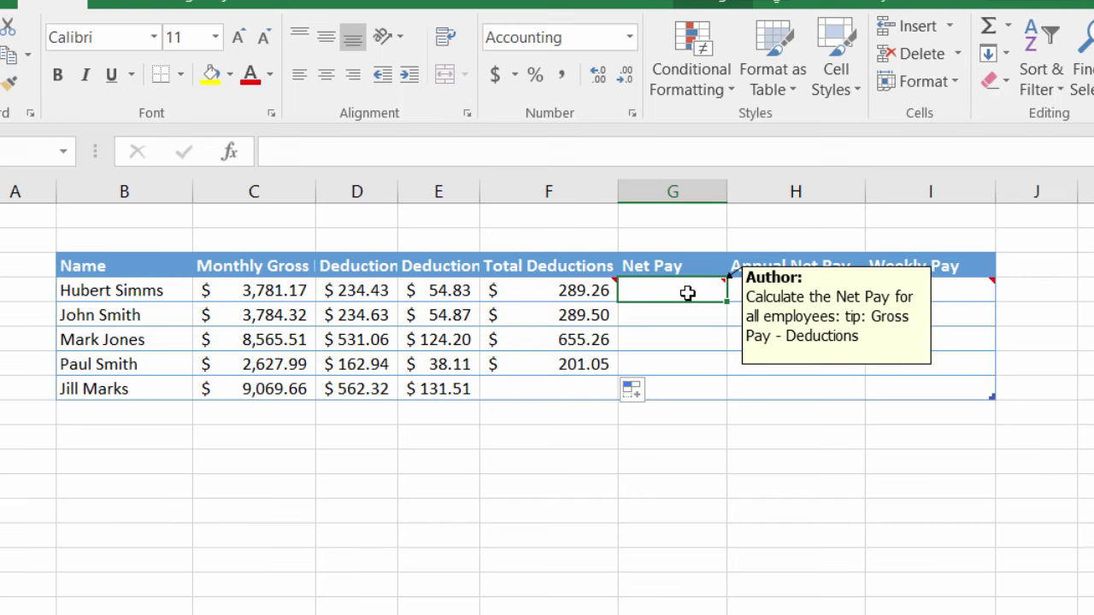
Step: Enter Net Pay as =C4-F4 and fill it down for all five employees
{"action": "type", "text": "="}
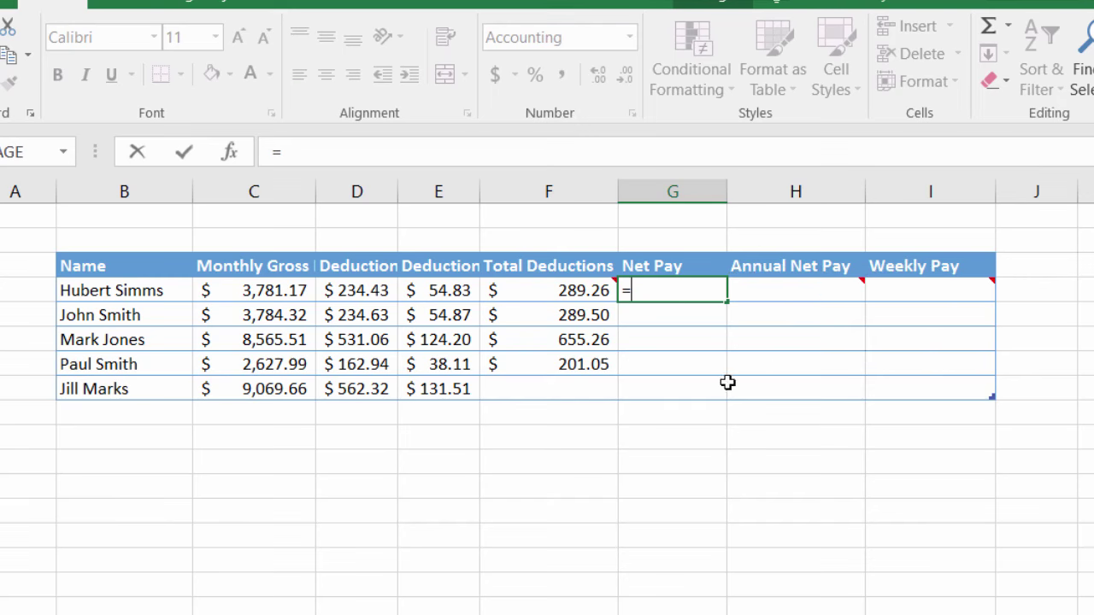
{"action": "type", "text": "c4-"}
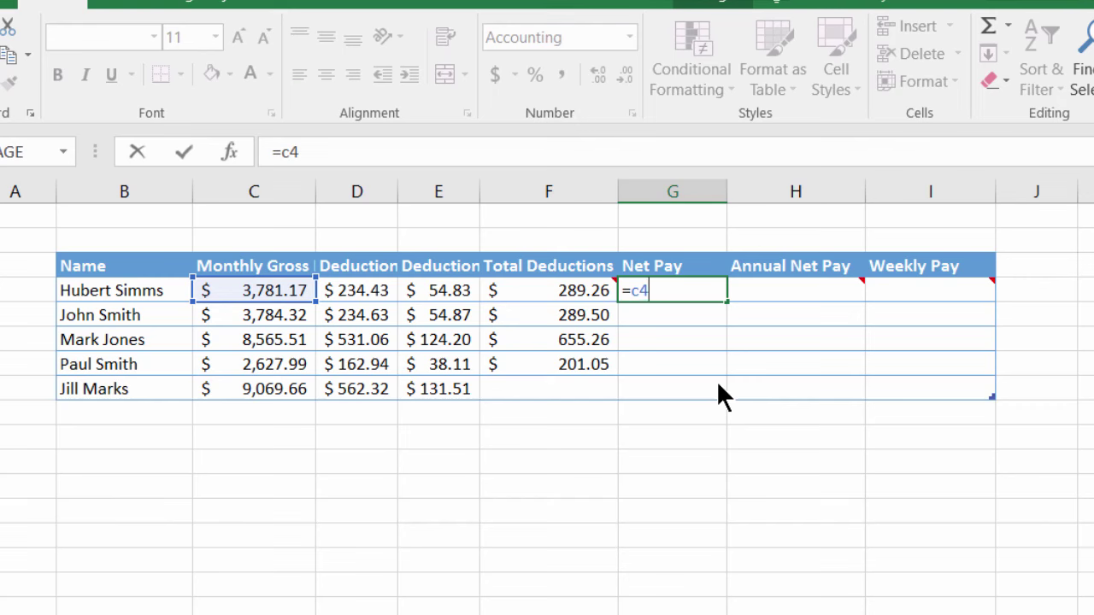
{"action": "mouse_move", "coordinate": [559, 293]}
{"action": "type", "text": "f4"}
{"action": "key", "text": "Return"}
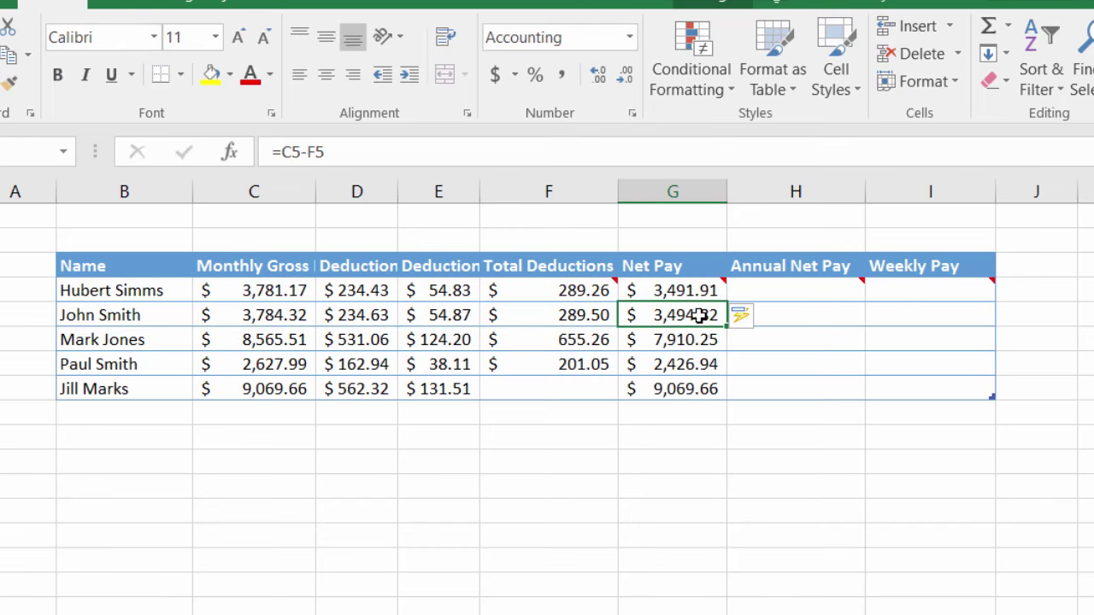
{"action": "left_click_drag", "start_coordinate": [700, 317], "coordinate": [703, 389]}
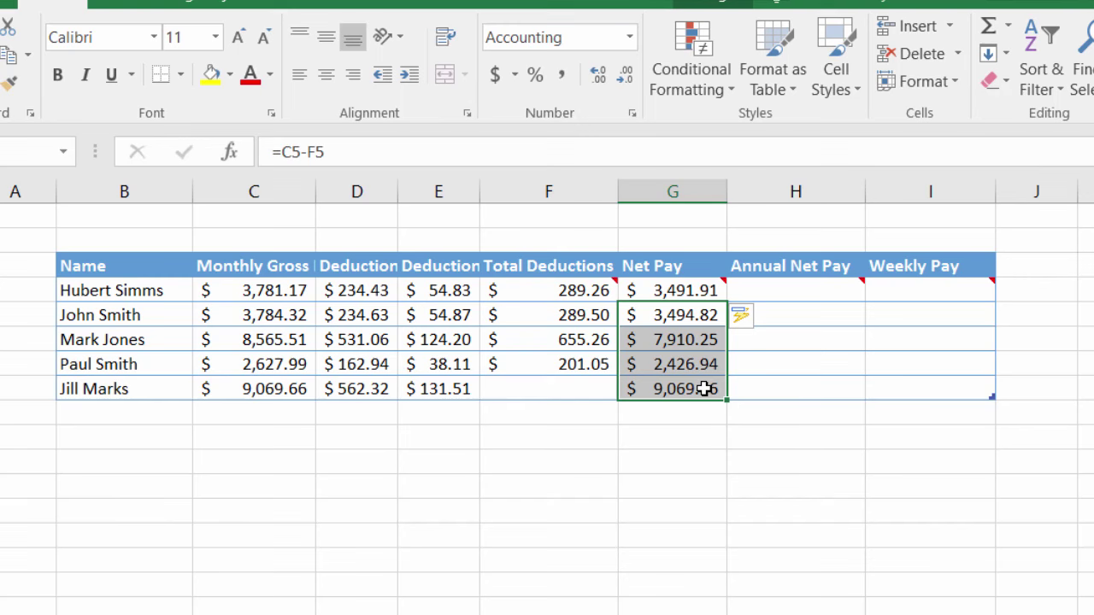
{"action": "key", "text": "F2"}
{"action": "key", "text": "ctrl+Return"}
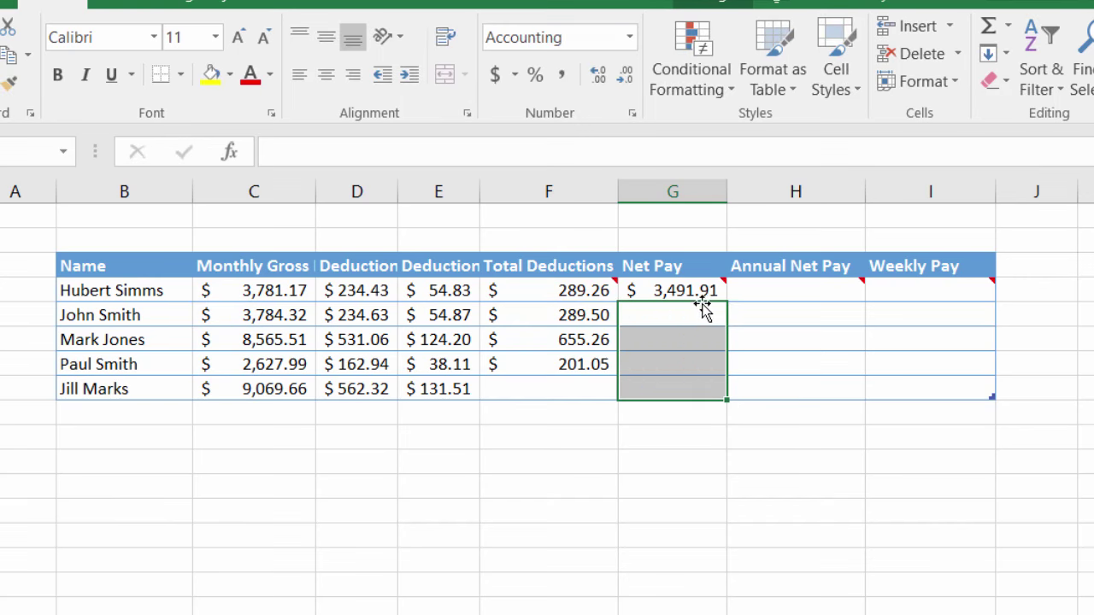
{"action": "key", "text": "Up"}
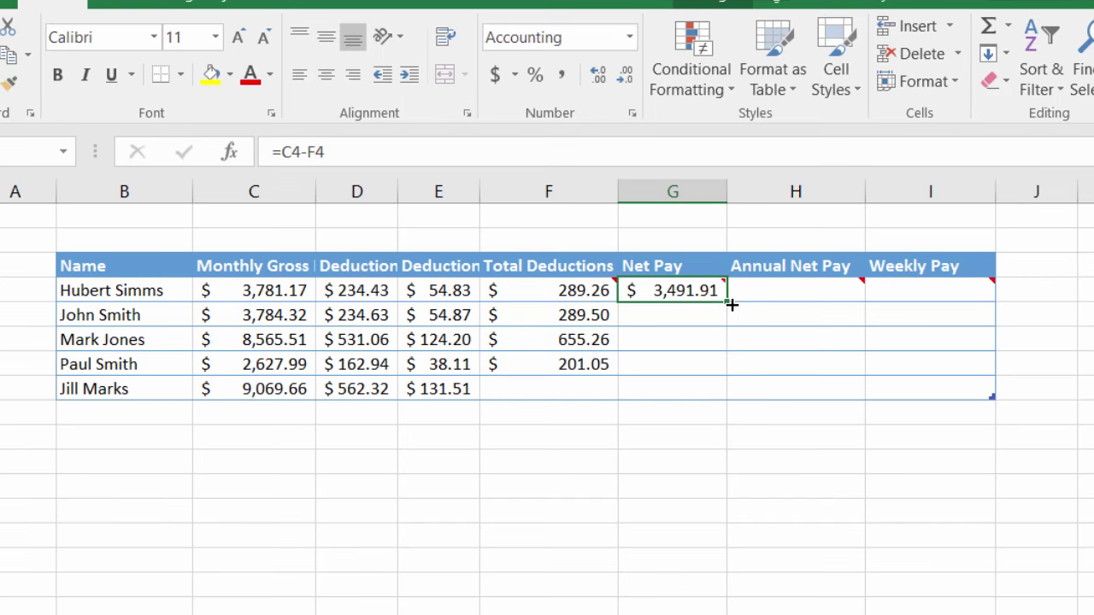
{"action": "left_click_drag", "start_coordinate": [728, 302], "coordinate": [733, 395]}
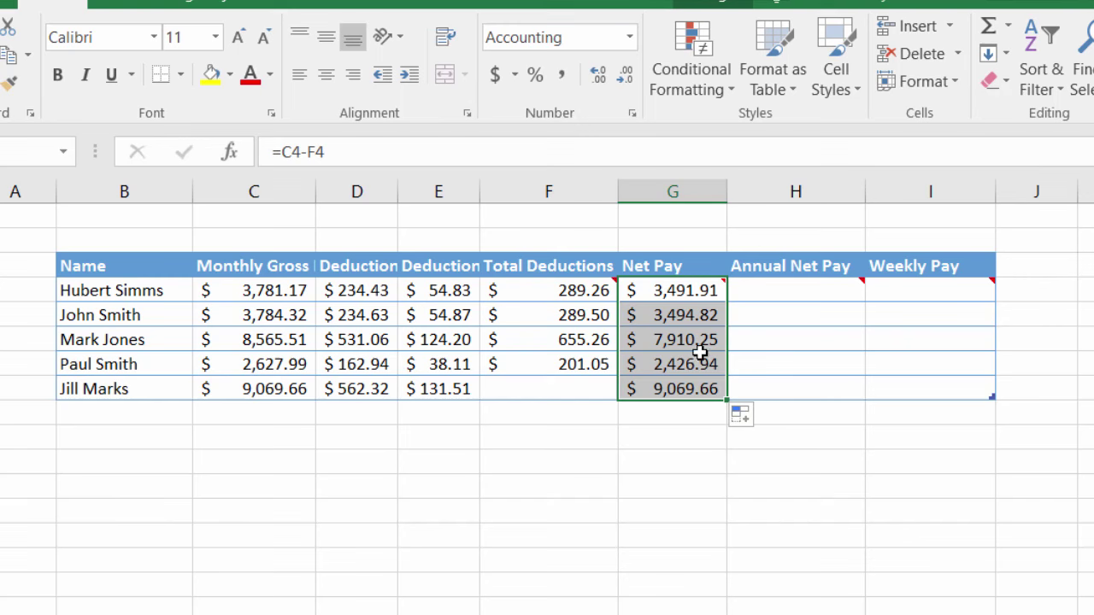
Step: Review the third employee's Net Pay formula without changing it
{"action": "left_click", "coordinate": [677, 341]}
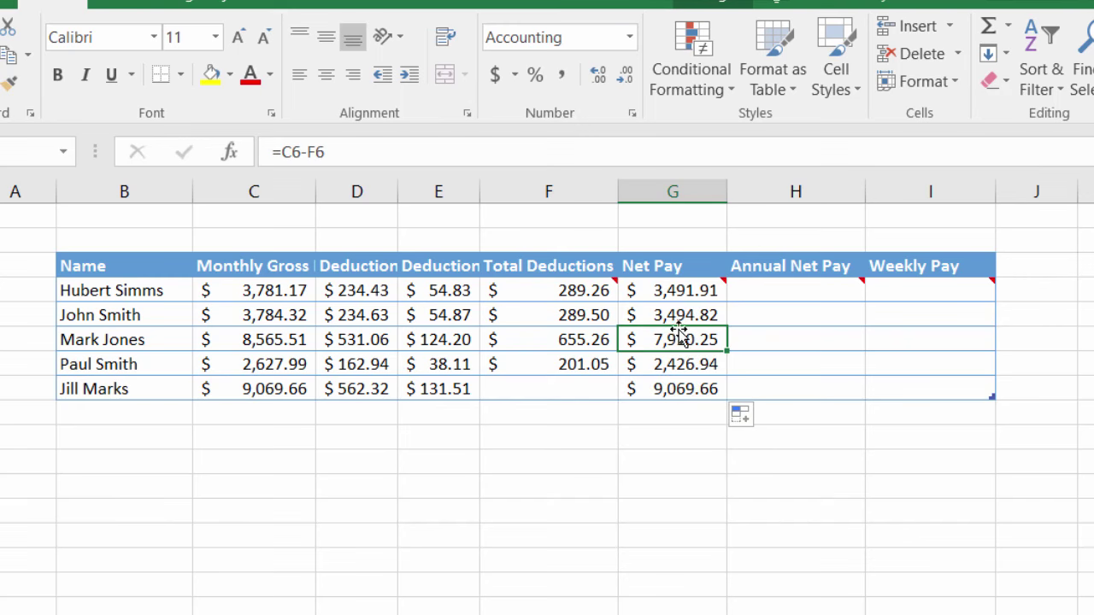
{"action": "left_click", "coordinate": [310, 151]}
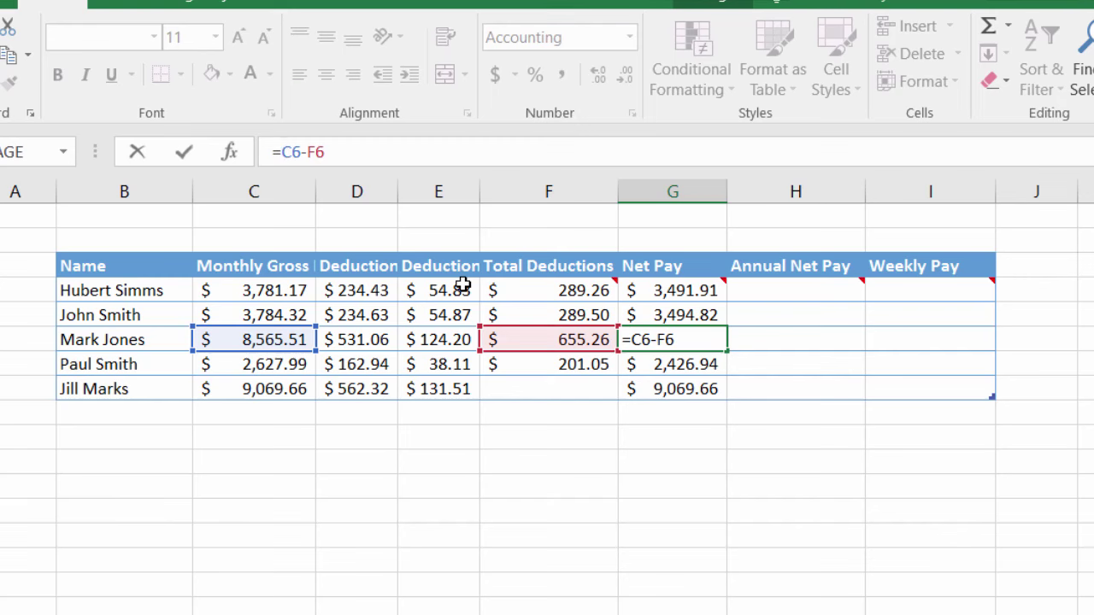
{"action": "left_click", "coordinate": [778, 297]}
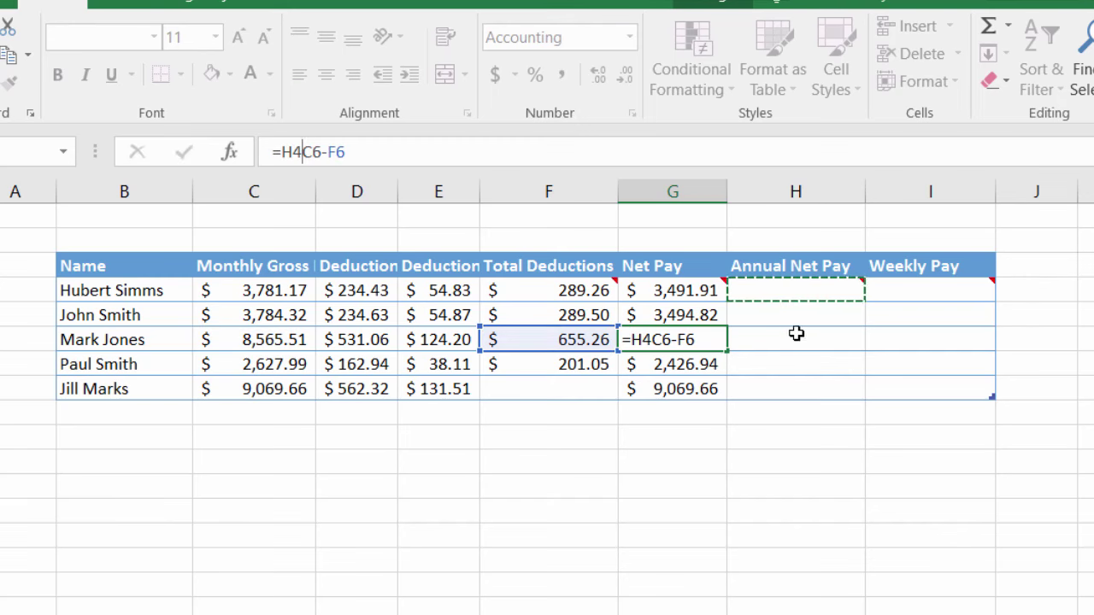
{"action": "key", "text": "Escape"}
{"action": "left_click", "coordinate": [803, 291]}
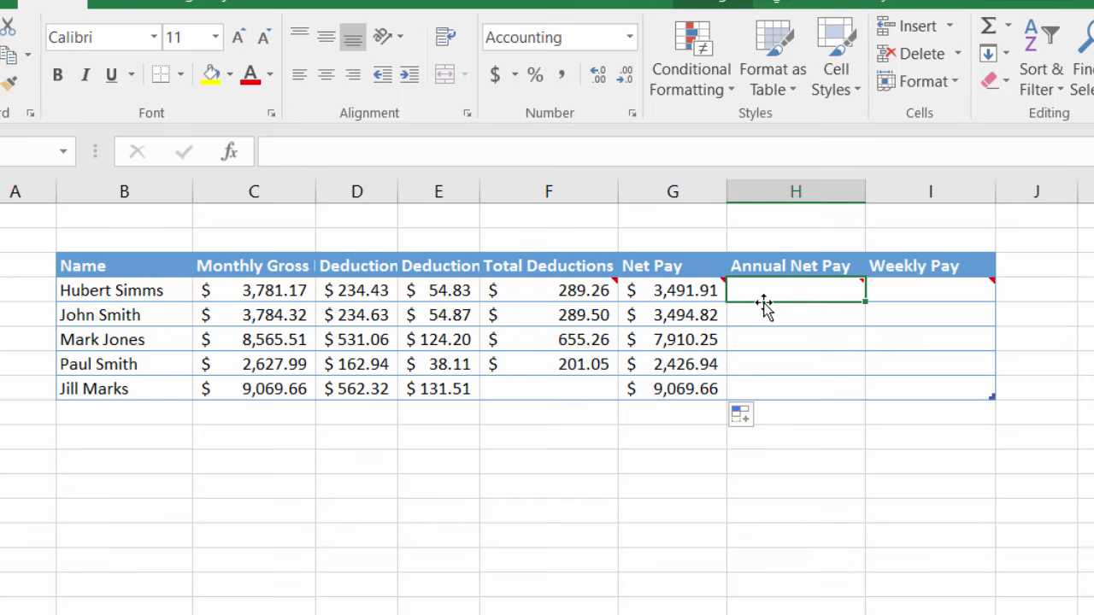
Step: Enter =G4*12 for Annual Net Pay, filling $41,902.92 through $108,835.92
{"action": "mouse_move", "coordinate": [787, 293]}
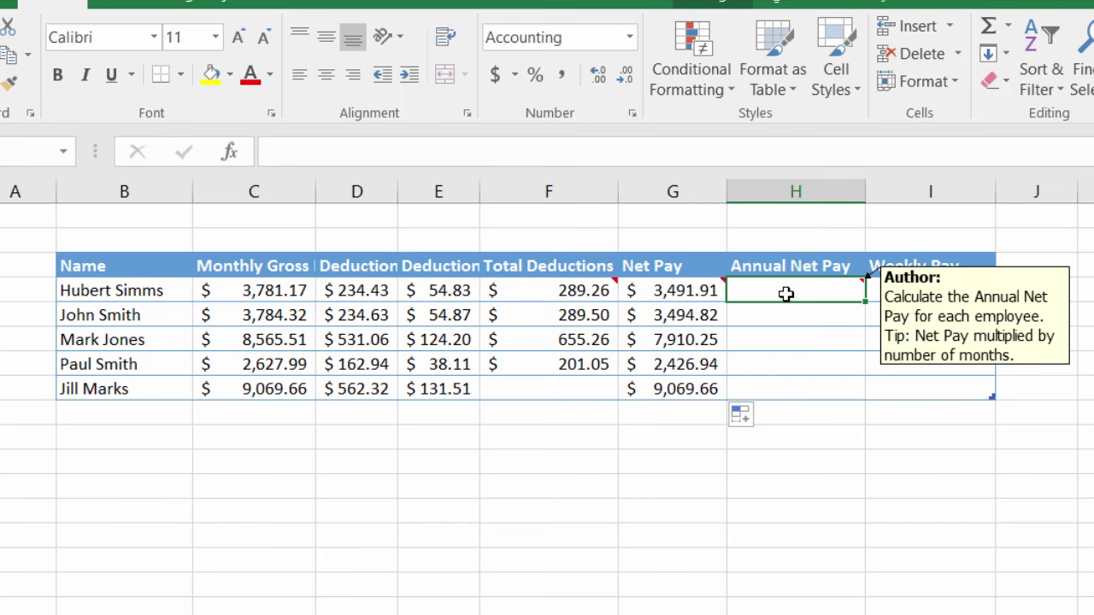
{"action": "type", "text": "="}
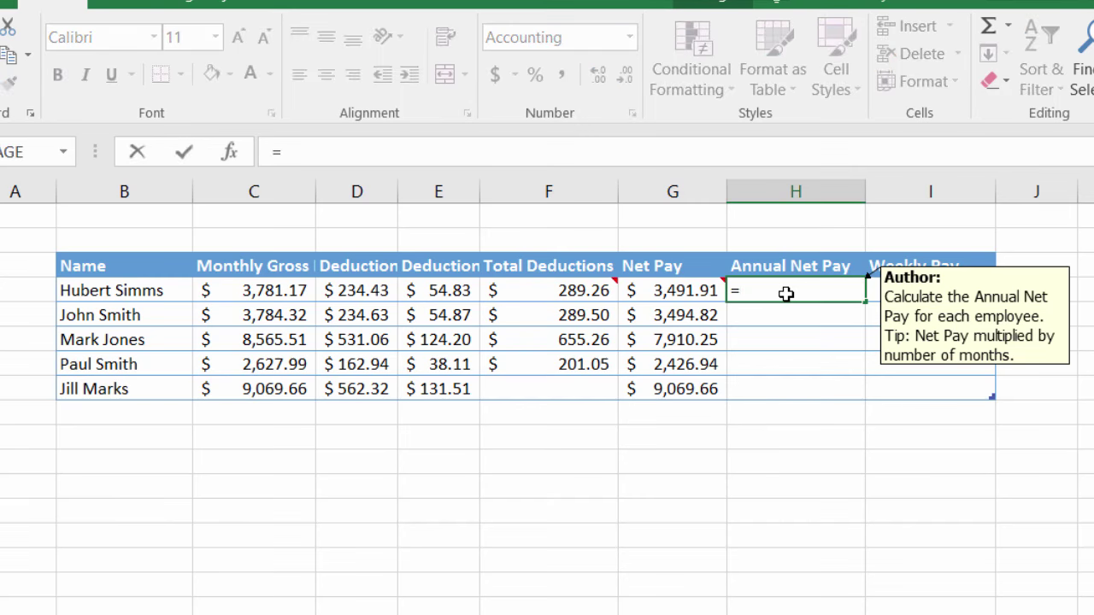
{"action": "type", "text": "g4"}
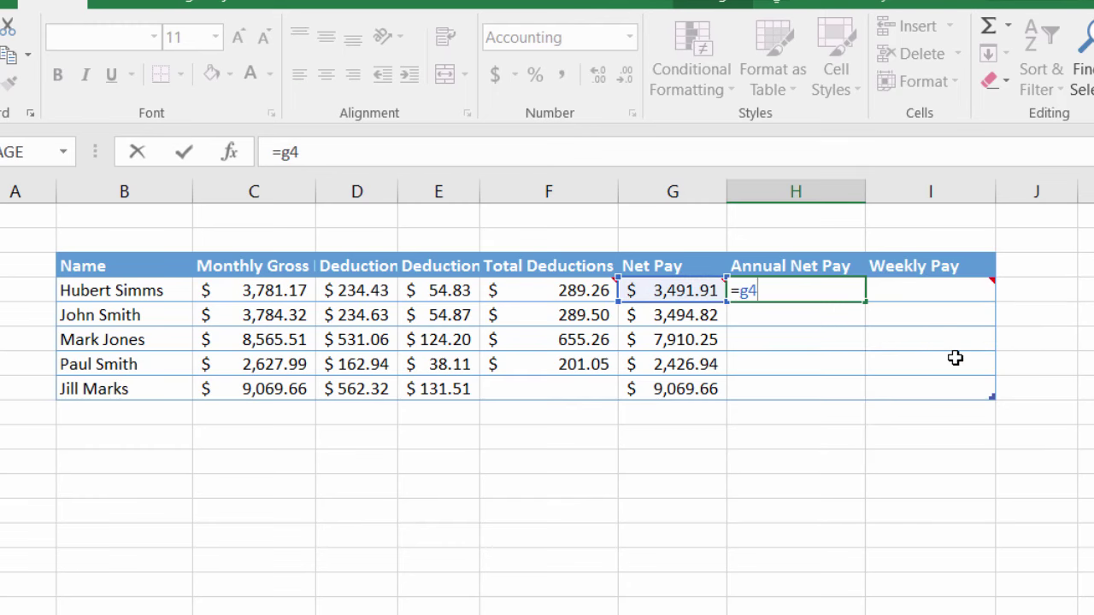
{"action": "type", "text": "*12"}
{"action": "key", "text": "Return"}
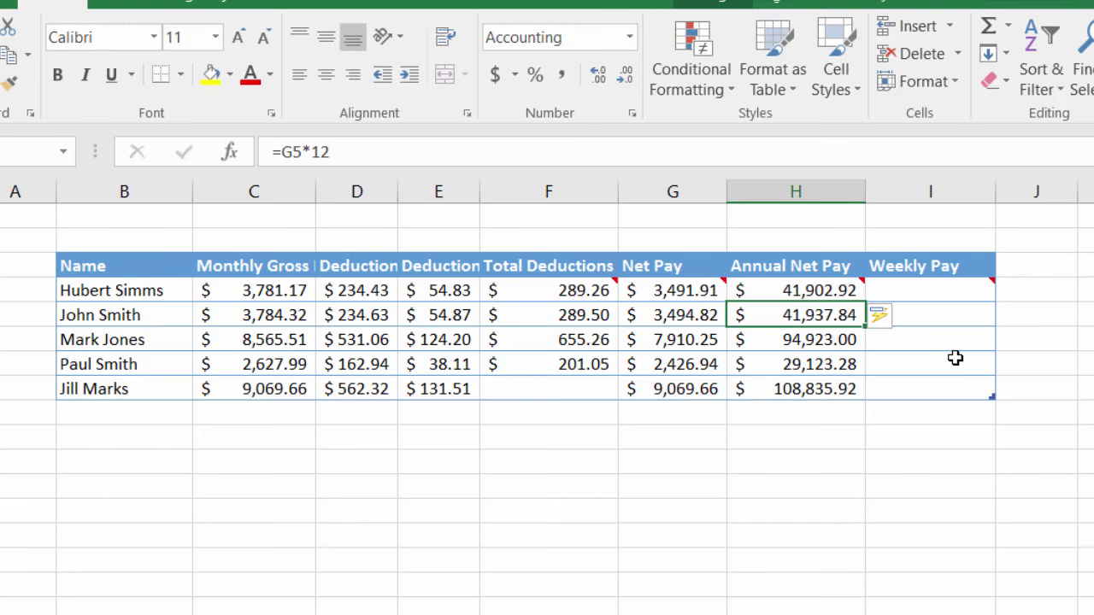
{"action": "left_click", "coordinate": [809, 290]}
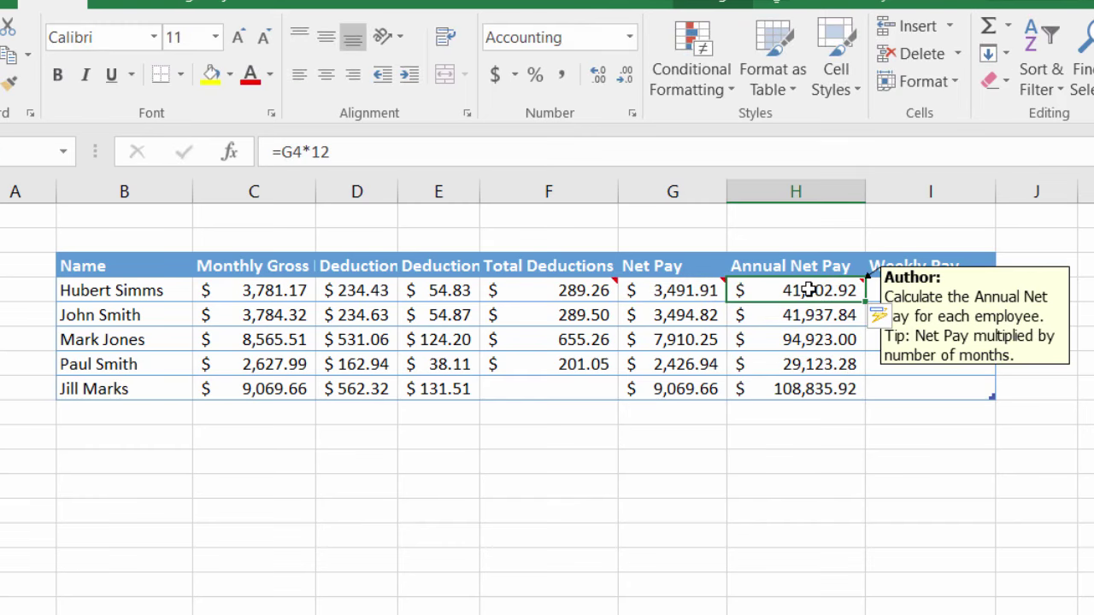
{"action": "left_click", "coordinate": [929, 291]}
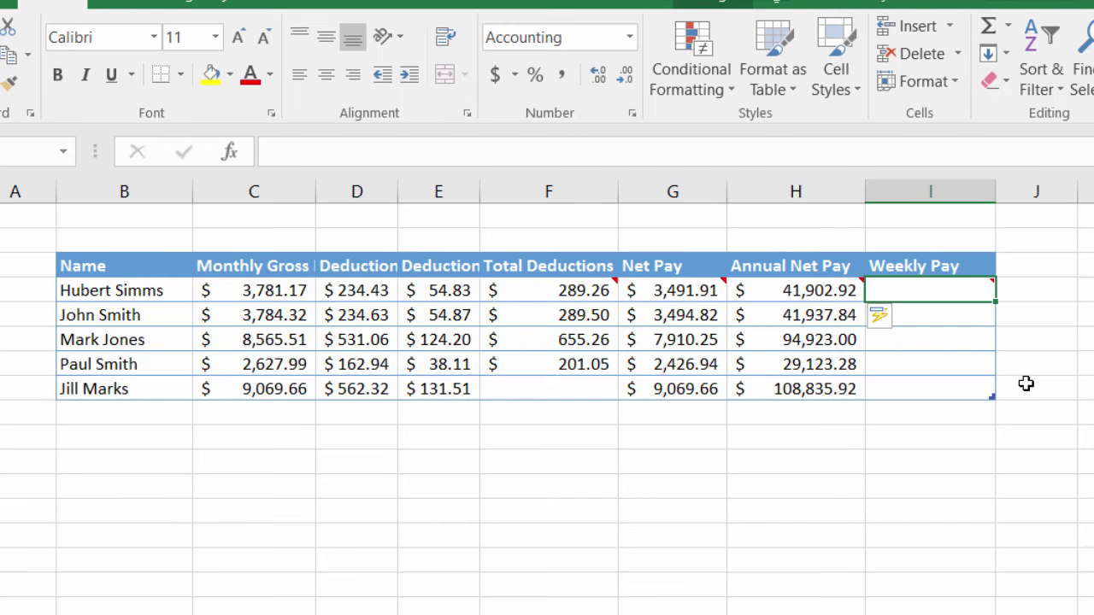
Step: Enter =H4/52 in the first Weekly Pay cell, giving weekly pay from 805.83 to 2,093.00
{"action": "type", "text": "="}
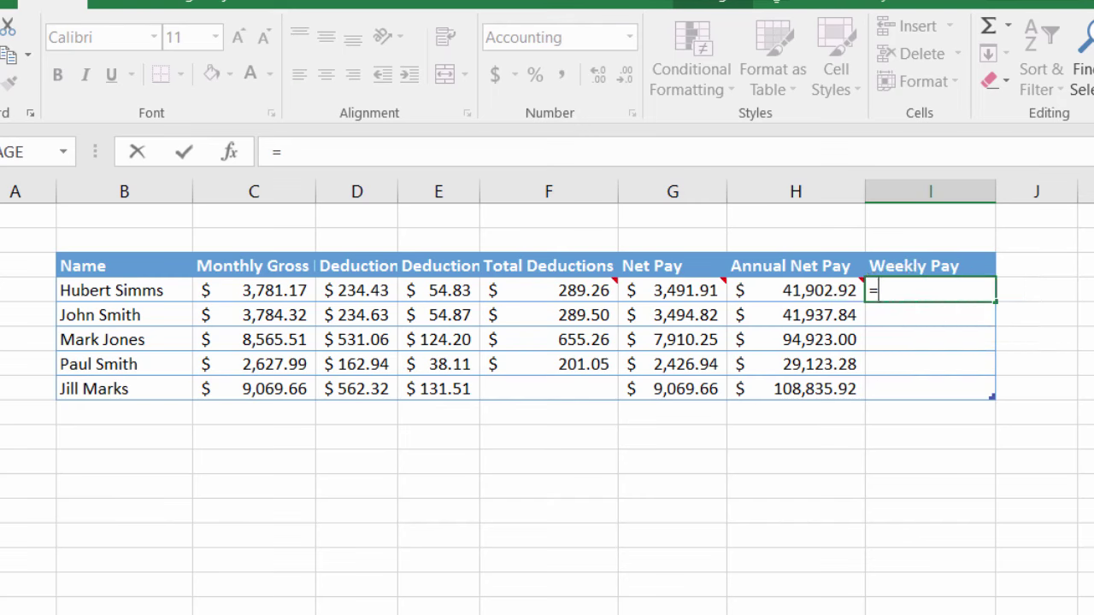
{"action": "type", "text": "h4/"}
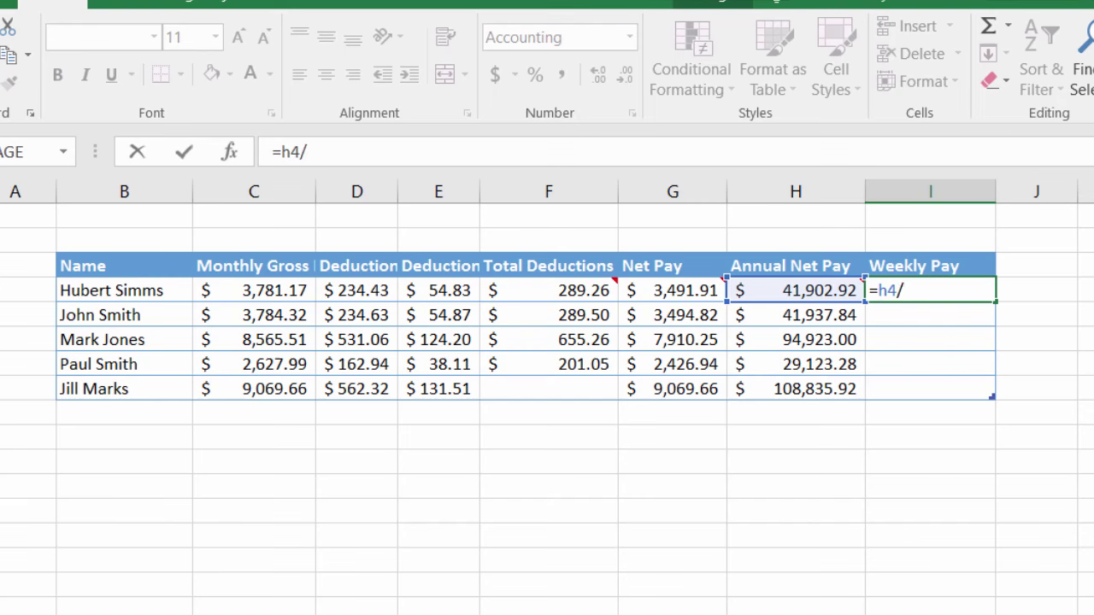
{"action": "type", "text": "52"}
{"action": "key", "text": "Return"}
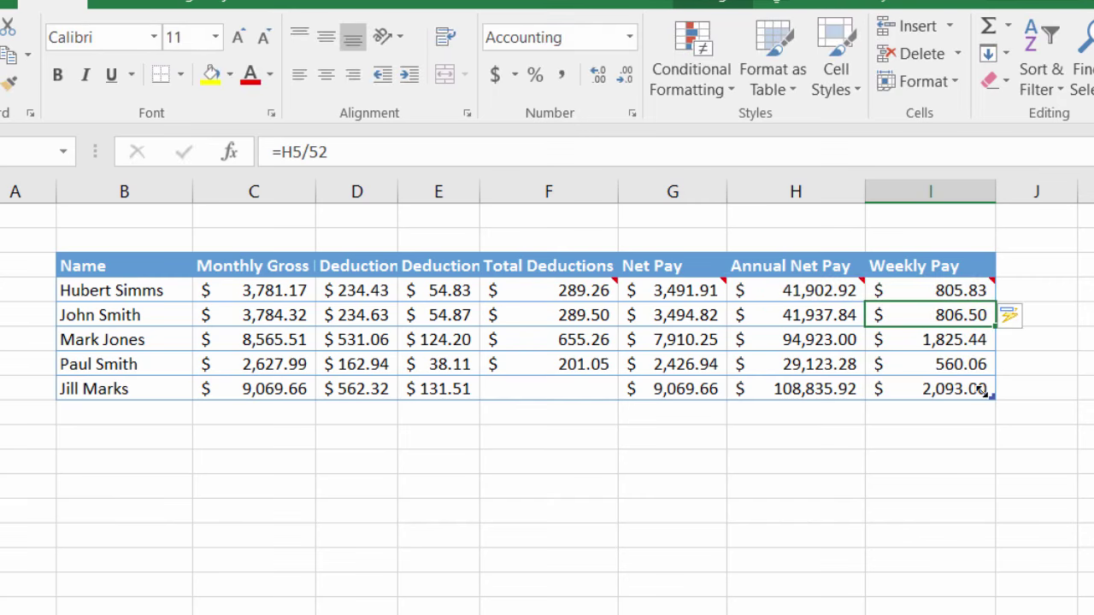
{"action": "left_click", "coordinate": [970, 291]}
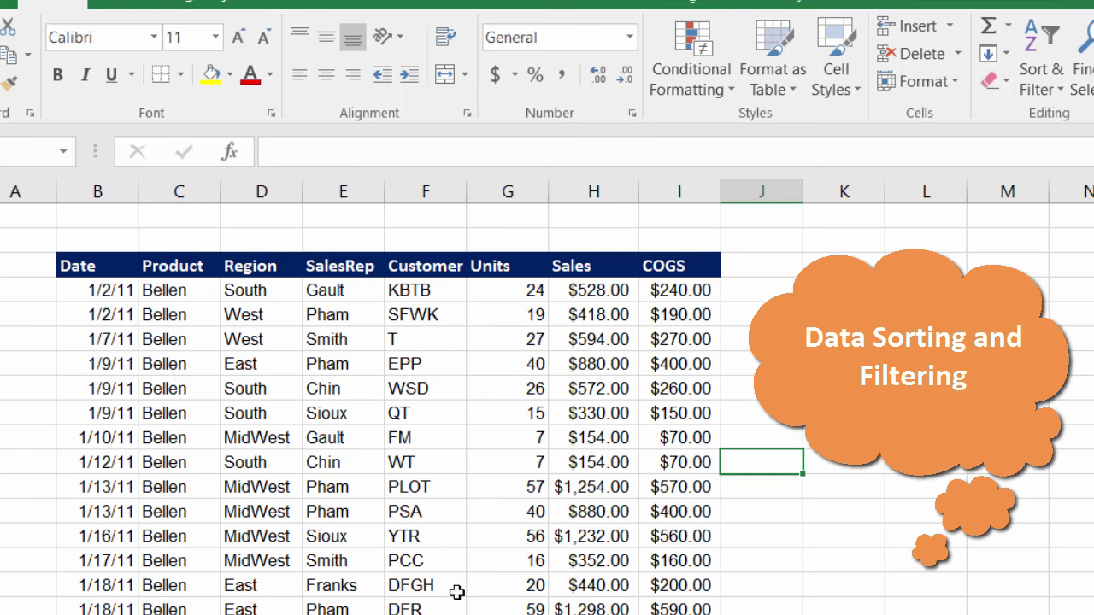
Step: Sort the sales table by Date, newest to oldest and then oldest to newest
{"action": "left_click", "coordinate": [105, 340]}
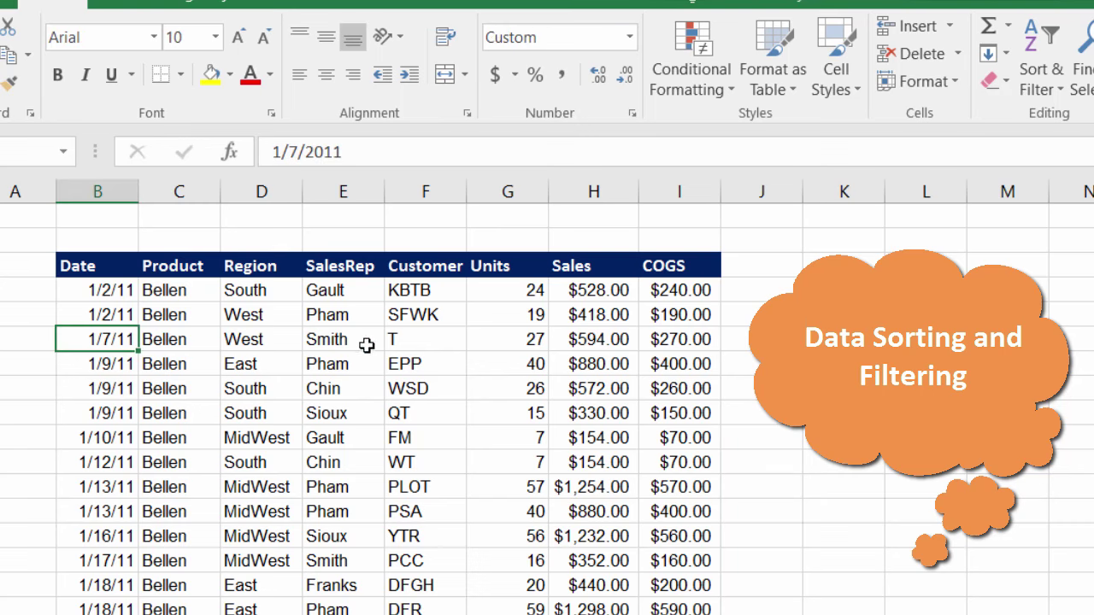
{"action": "left_click", "coordinate": [425, 314]}
{"action": "left_click", "coordinate": [113, 368]}
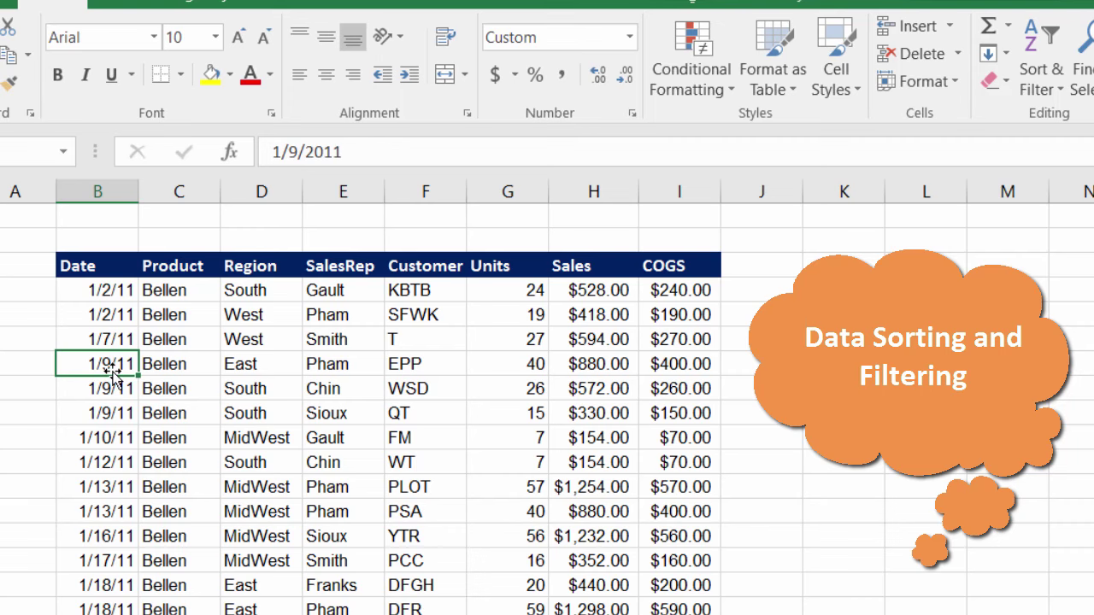
{"action": "left_click", "coordinate": [1061, 92]}
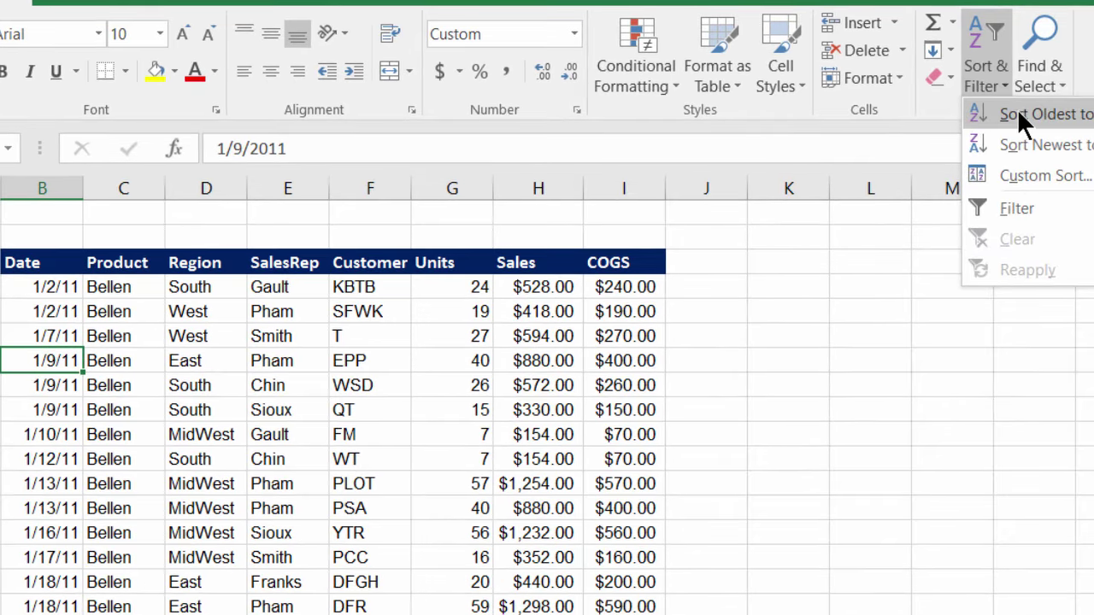
{"action": "left_click", "coordinate": [1042, 141]}
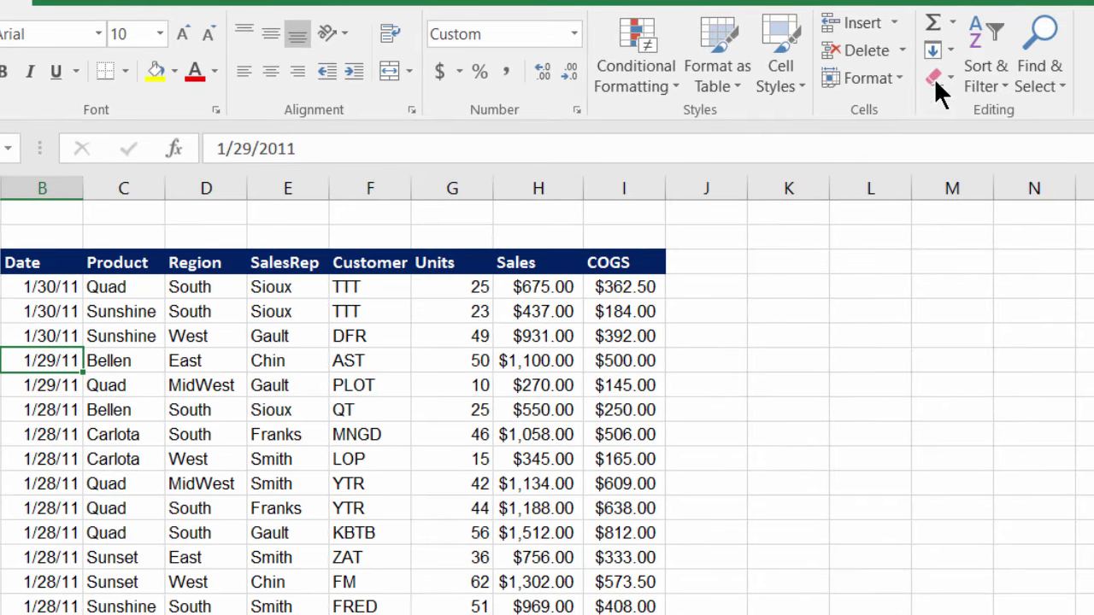
{"action": "left_click", "coordinate": [991, 60]}
{"action": "left_click", "coordinate": [1010, 111]}
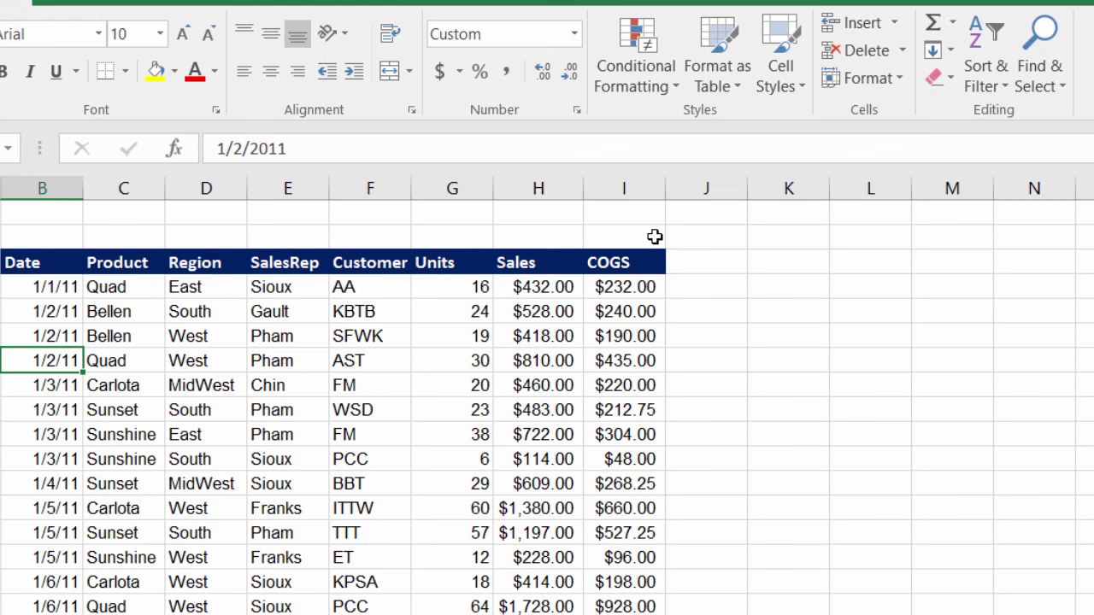
Step: Sort by Region A to Z, then Z to A so West rows come first
{"action": "left_click", "coordinate": [197, 338]}
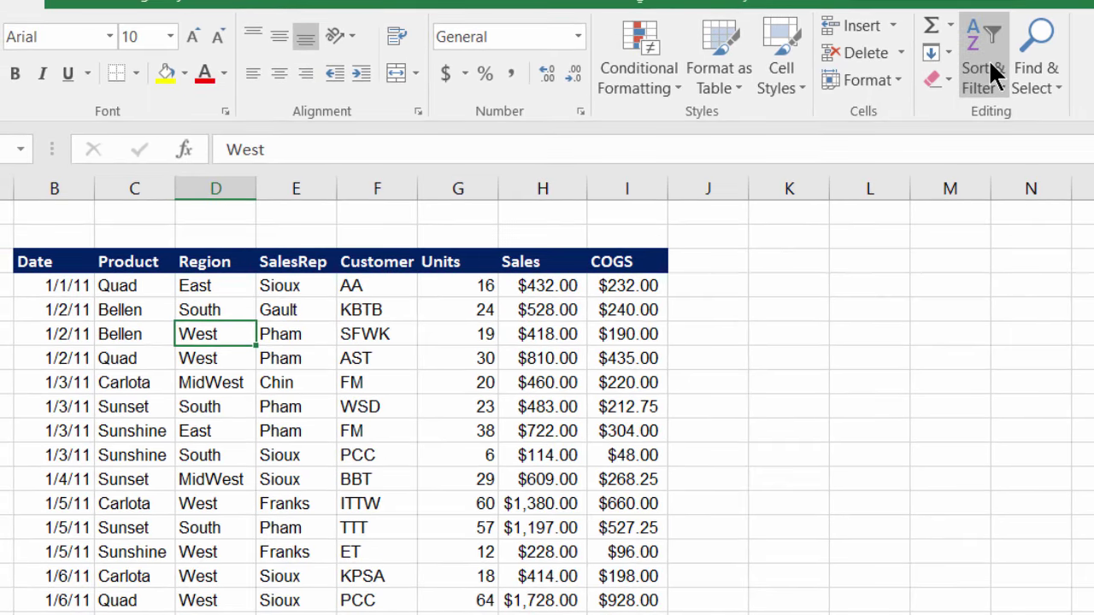
{"action": "left_click", "coordinate": [989, 60]}
{"action": "left_click", "coordinate": [1018, 113]}
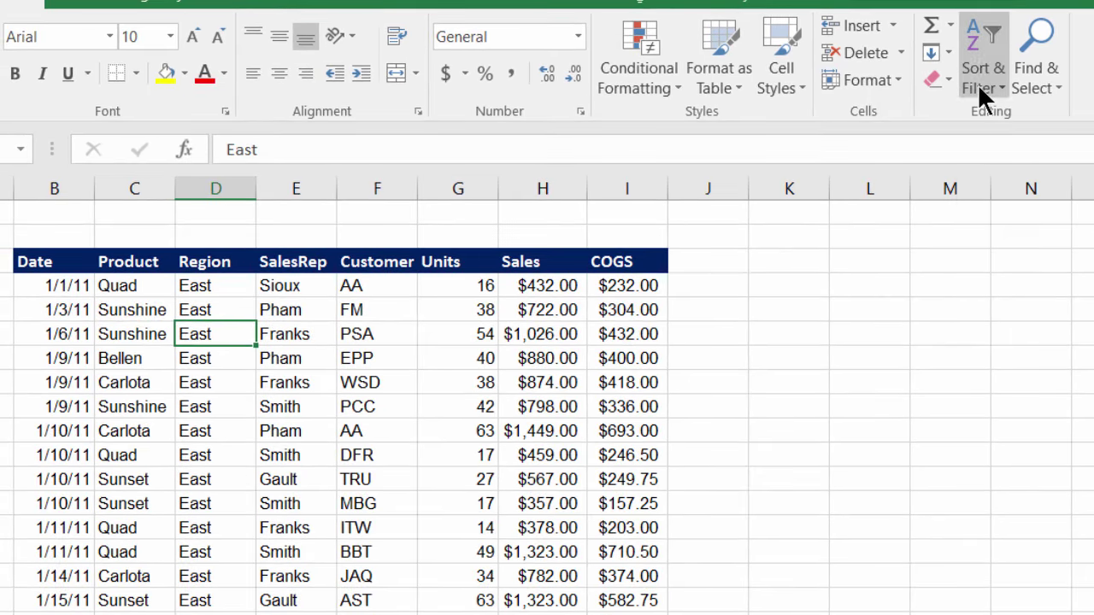
{"action": "left_click", "coordinate": [979, 77]}
{"action": "left_click", "coordinate": [1009, 146]}
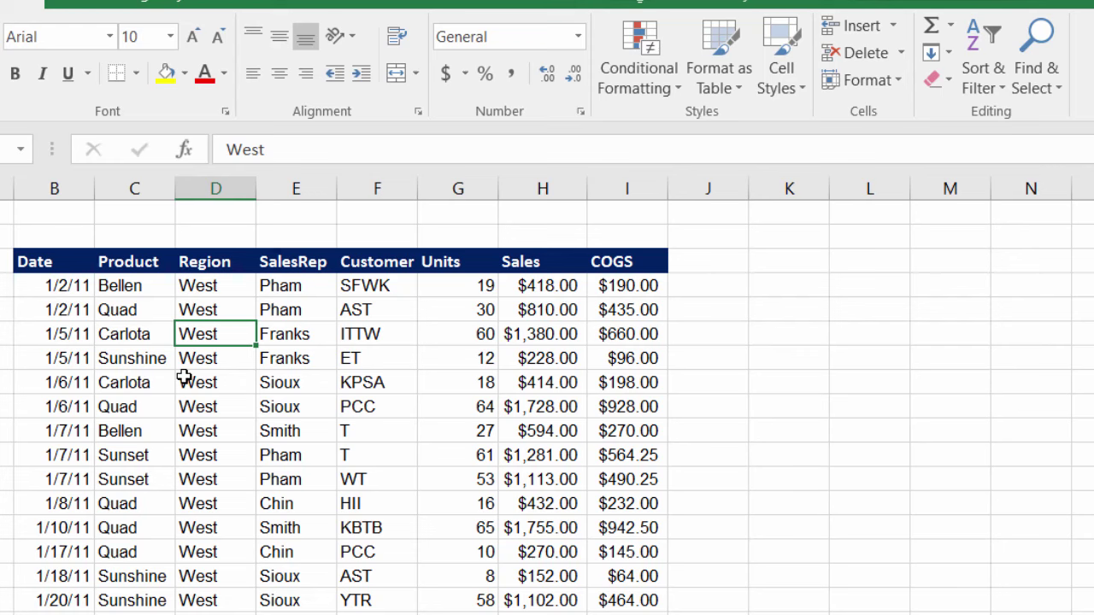
Step: Turn on Filter so every sales table header from Date to COGS gets a dropdown
{"action": "left_click", "coordinate": [315, 317]}
{"action": "key", "text": "alt+h"}
{"action": "key", "text": "s"}
{"action": "key", "text": "s"}
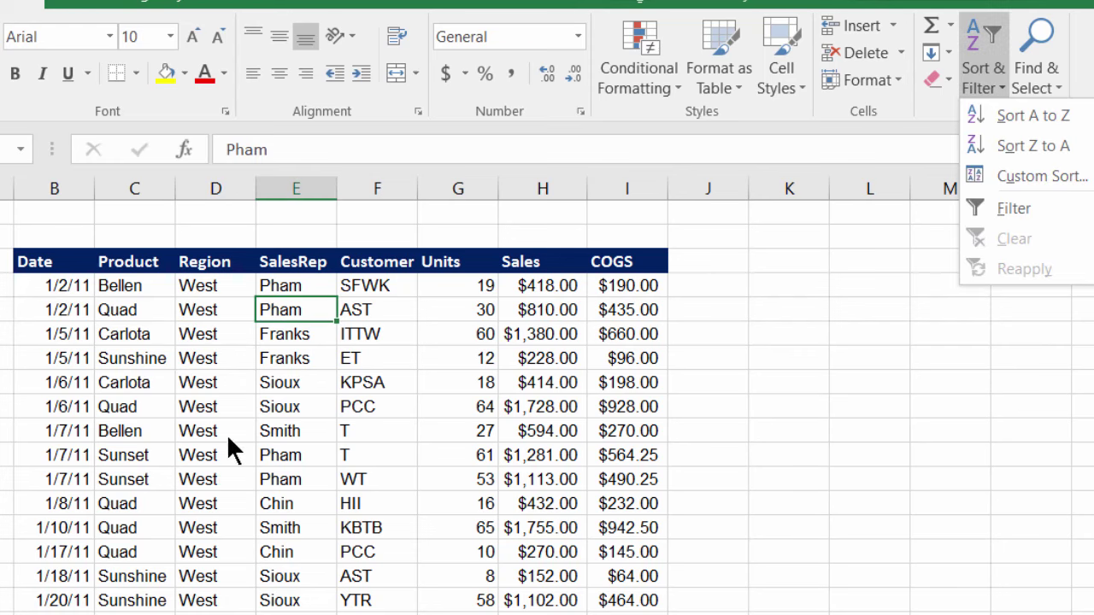
{"action": "scroll", "coordinate": [188, 492], "scroll_direction": "down", "scroll_amount": 9}
{"action": "key", "text": "Escape"}
{"action": "left_click", "coordinate": [296, 390]}
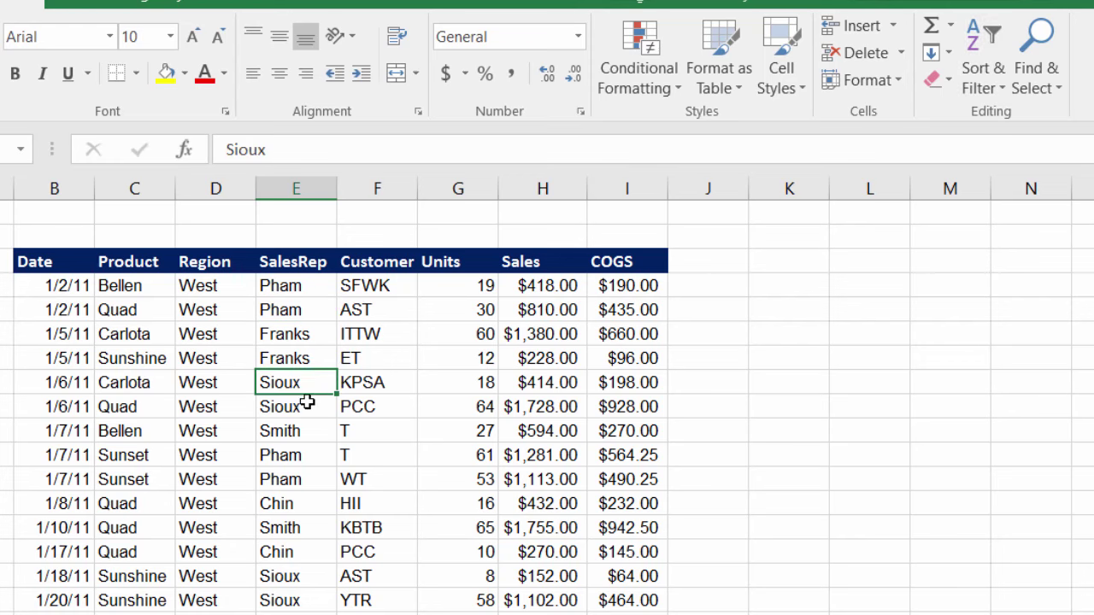
{"action": "left_click", "coordinate": [304, 335]}
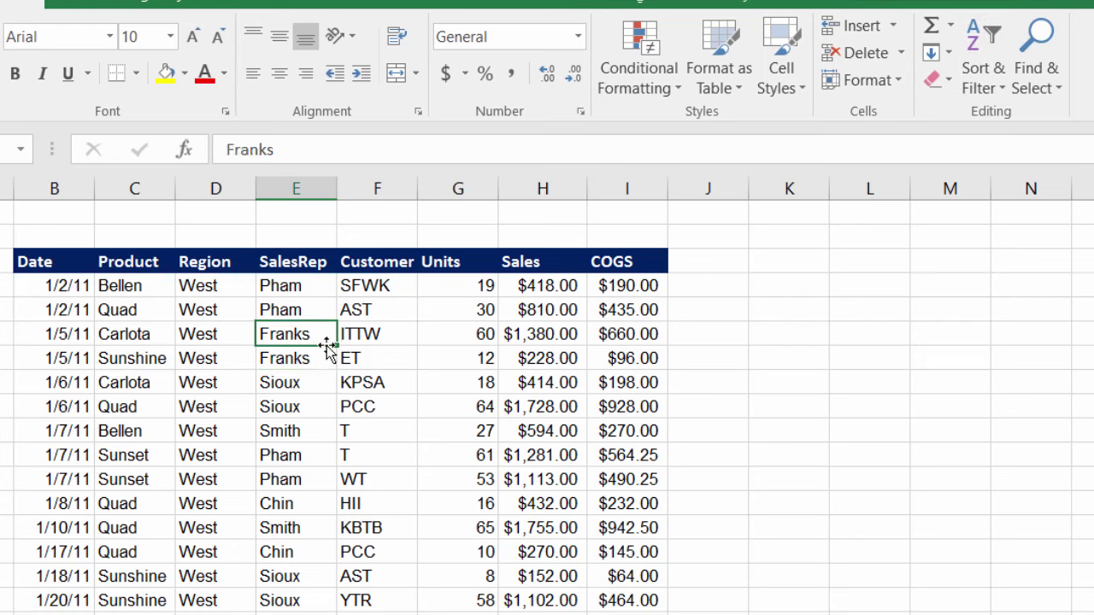
{"action": "left_click", "coordinate": [982, 84]}
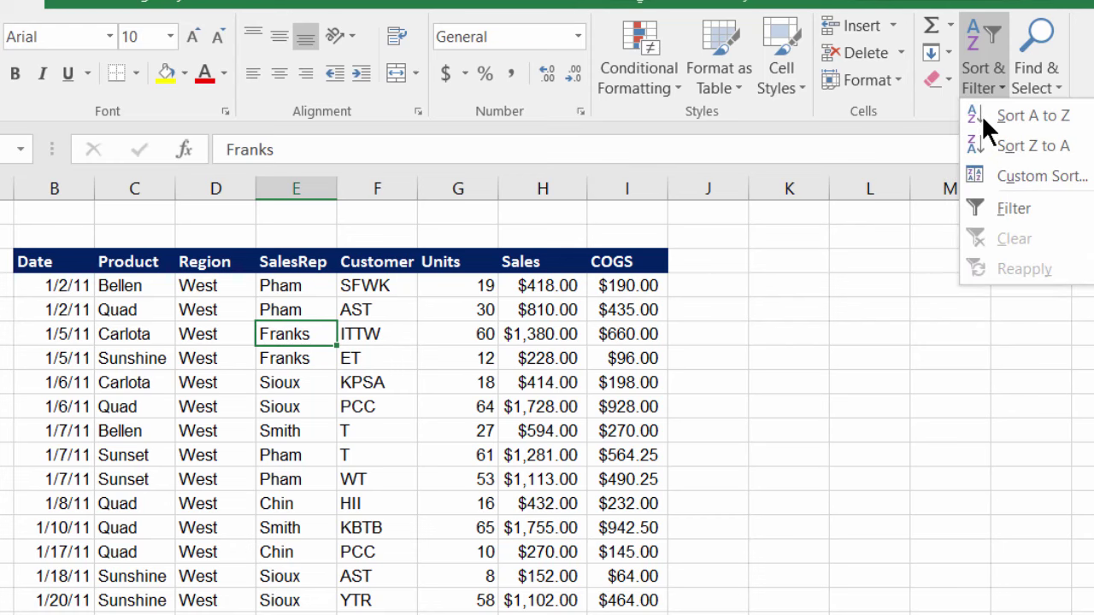
{"action": "left_click", "coordinate": [1007, 209]}
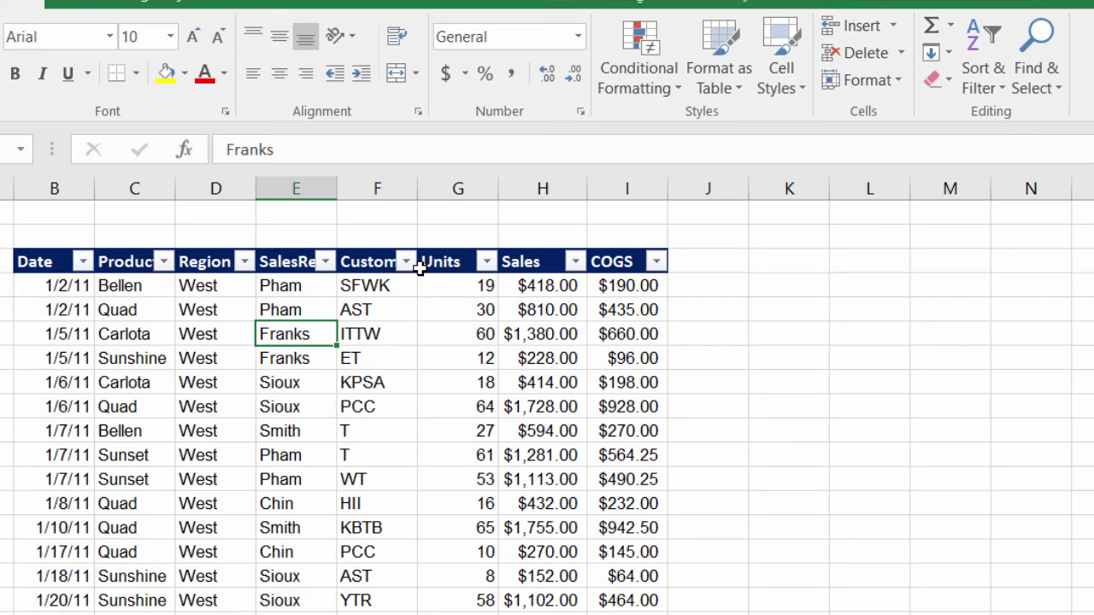
Step: Filter the SalesRep column to show only Franks's rows
{"action": "left_click", "coordinate": [327, 263]}
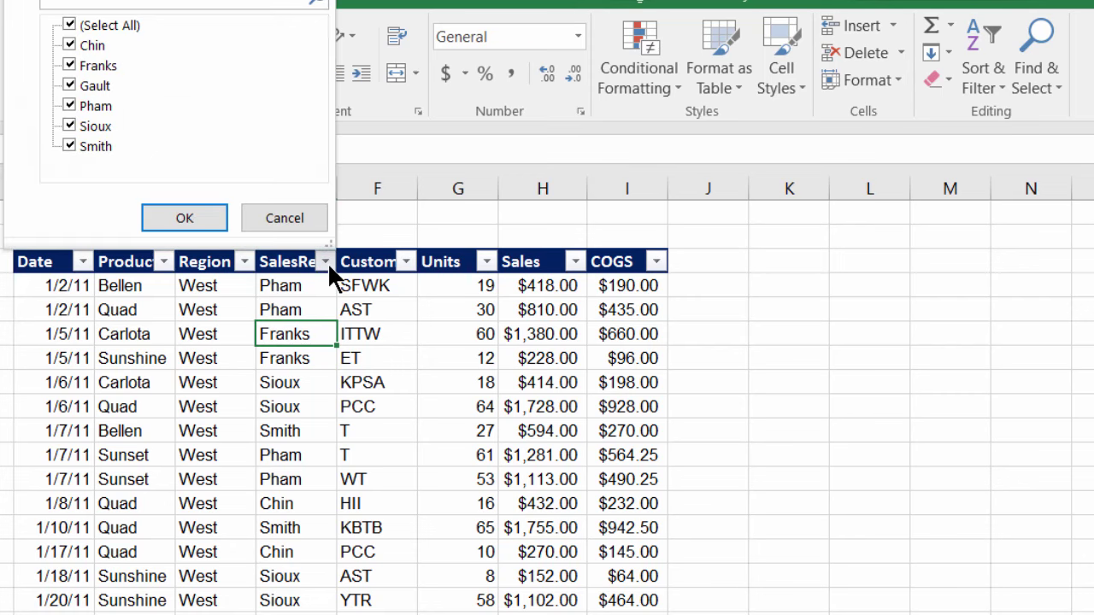
{"action": "left_click", "coordinate": [70, 25]}
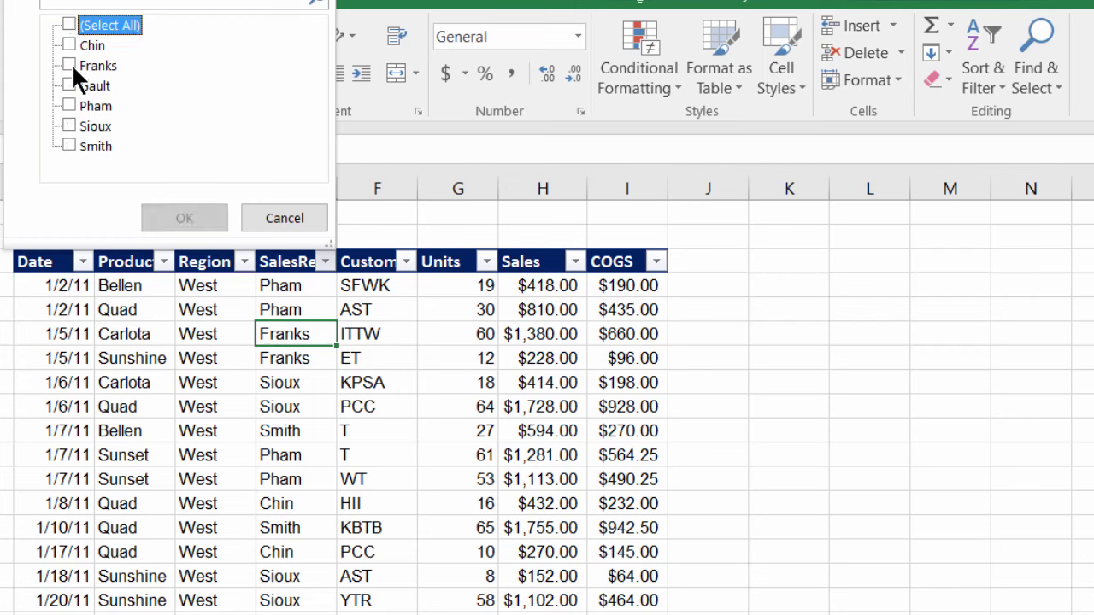
{"action": "left_click", "coordinate": [70, 66]}
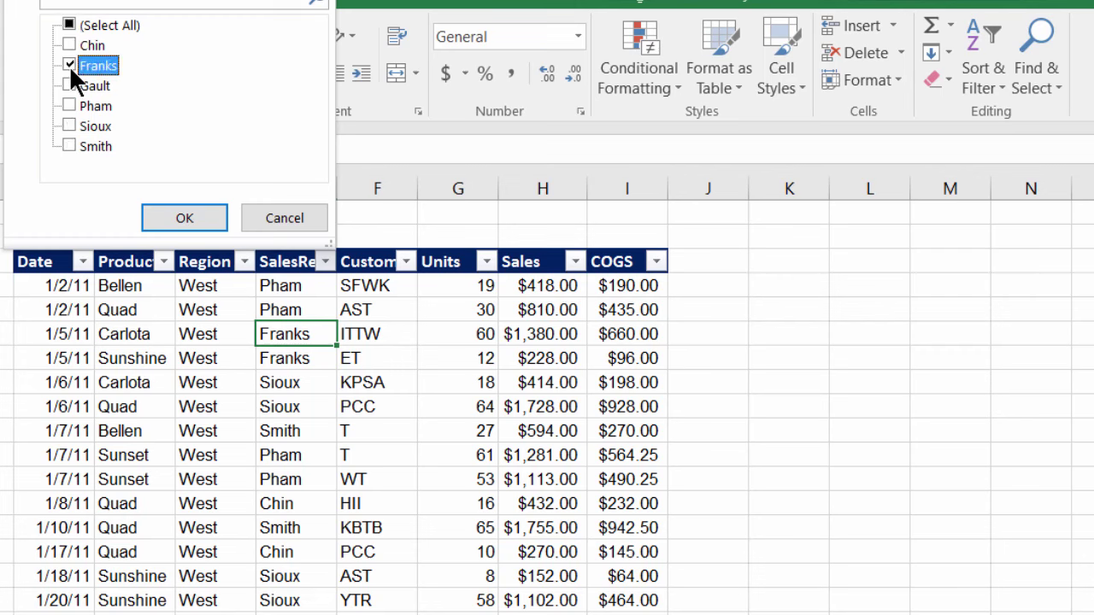
{"action": "left_click", "coordinate": [171, 220]}
{"action": "scroll", "coordinate": [307, 427], "scroll_direction": "down", "scroll_amount": 2}
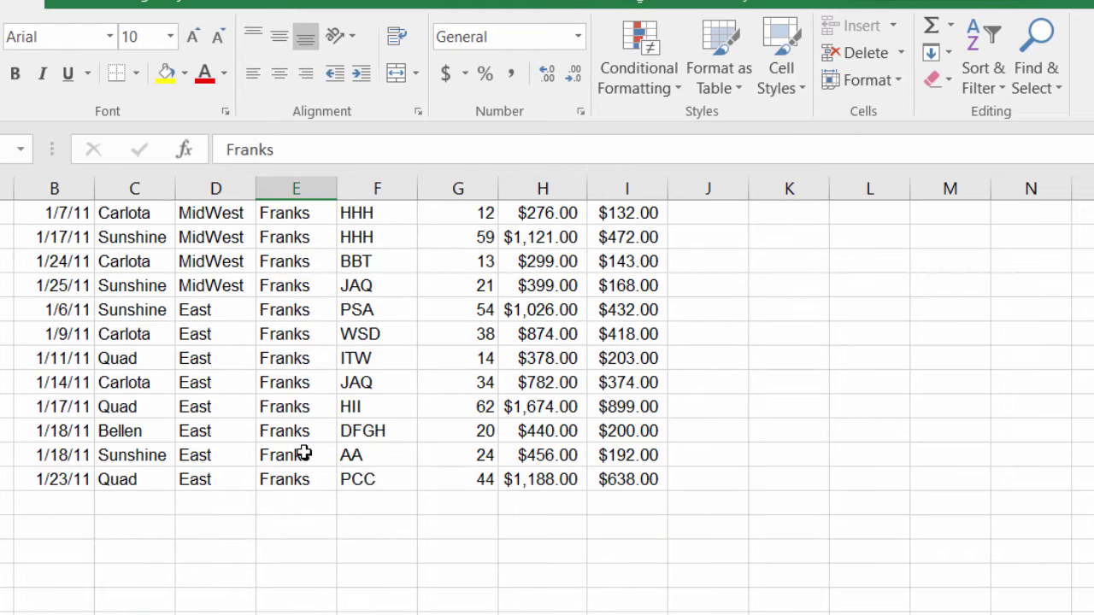
{"action": "scroll", "coordinate": [305, 456], "scroll_direction": "down", "scroll_amount": 1}
{"action": "scroll", "coordinate": [313, 456], "scroll_direction": "up", "scroll_amount": 4}
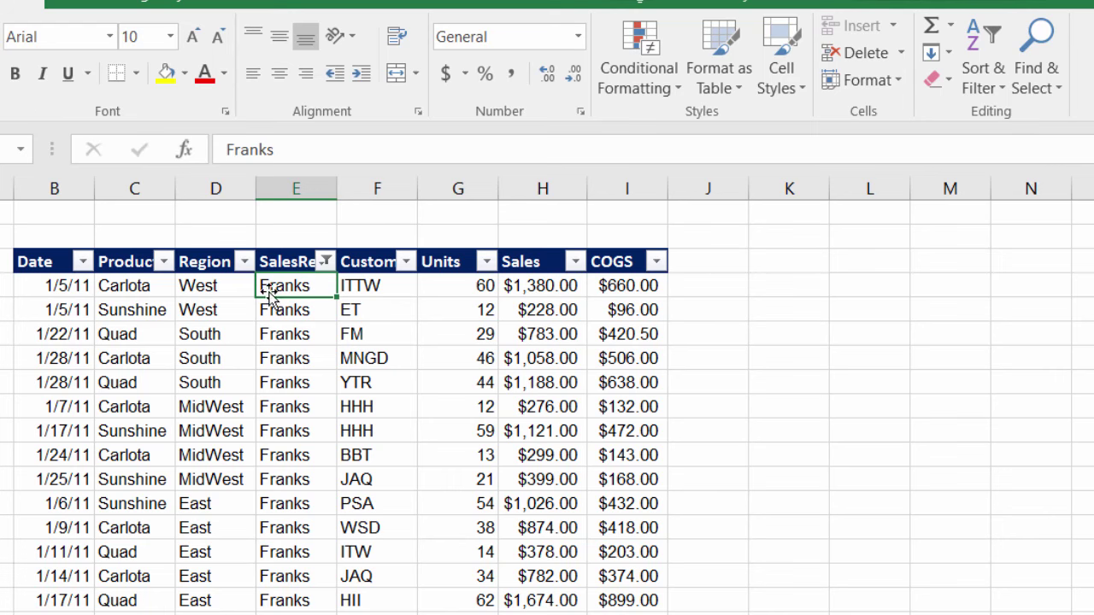
Step: Filter Region to East only, leaving eight Franks rows dated 1/6/11 to 1/23/11
{"action": "left_click", "coordinate": [244, 263]}
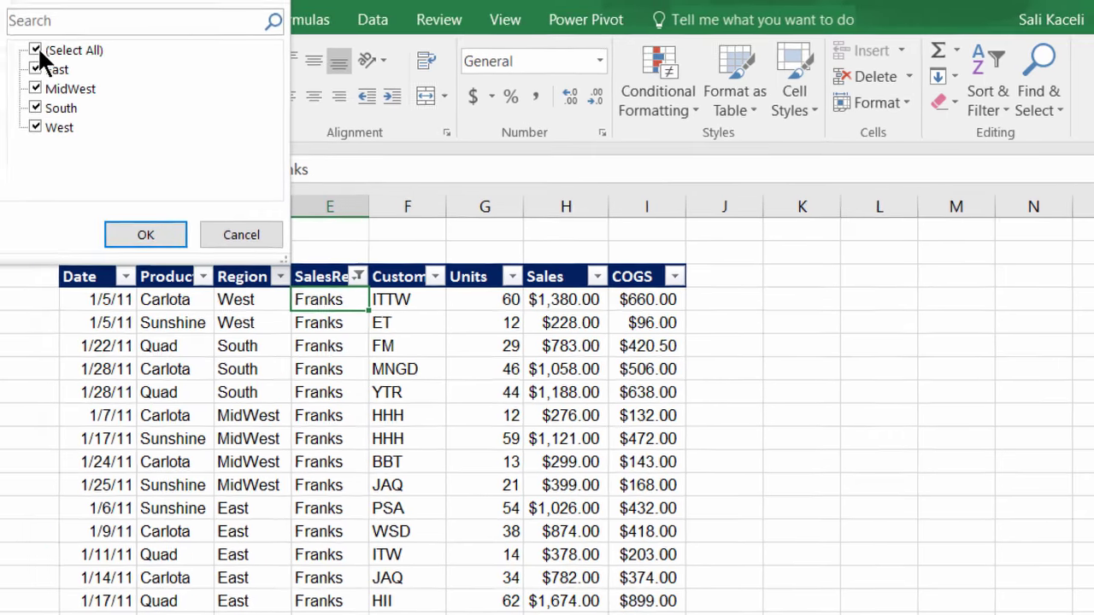
{"action": "left_click", "coordinate": [37, 46]}
{"action": "left_click", "coordinate": [91, 100]}
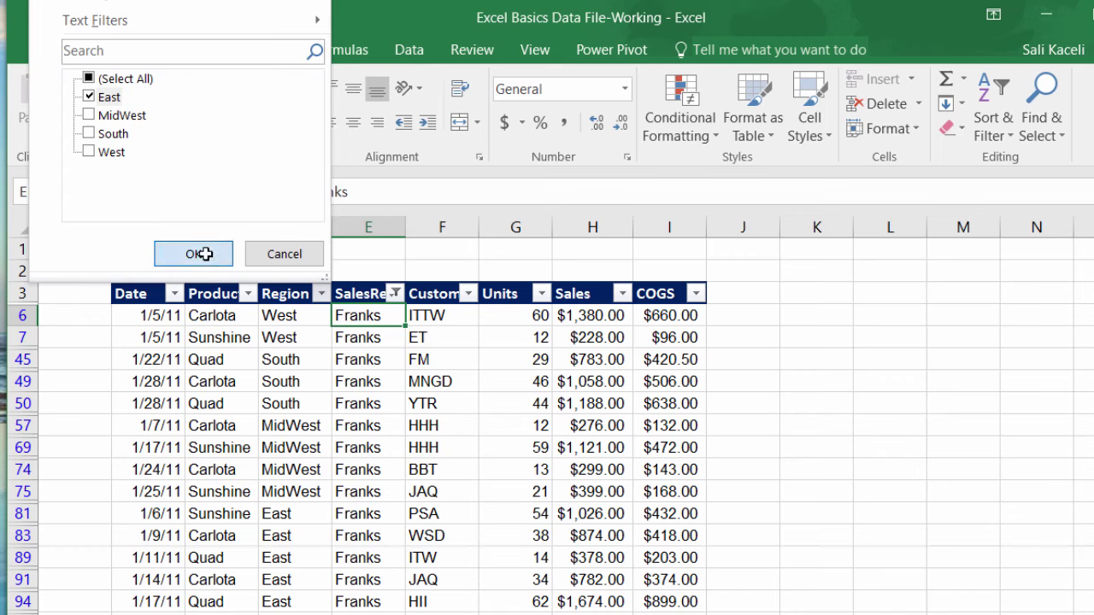
{"action": "left_click", "coordinate": [208, 253]}
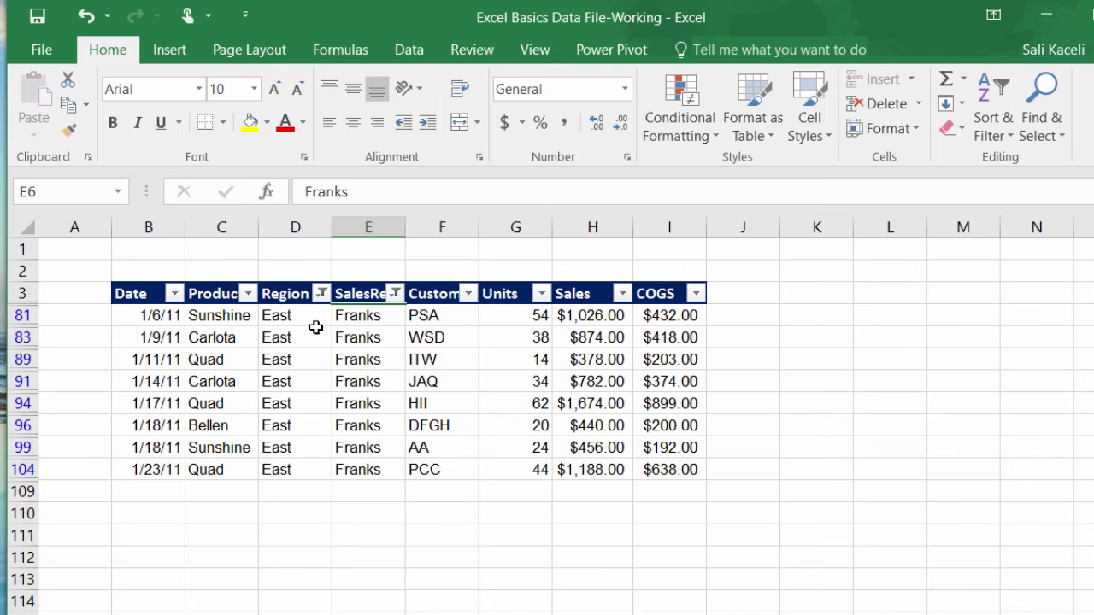
{"action": "mouse_move", "coordinate": [323, 301]}
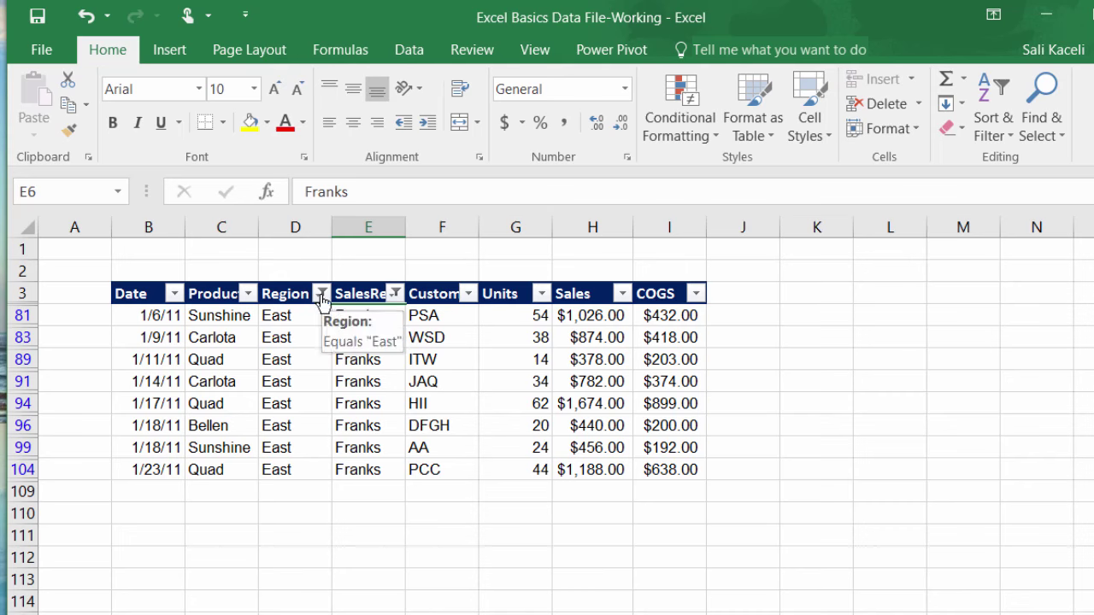
{"action": "left_click", "coordinate": [322, 294]}
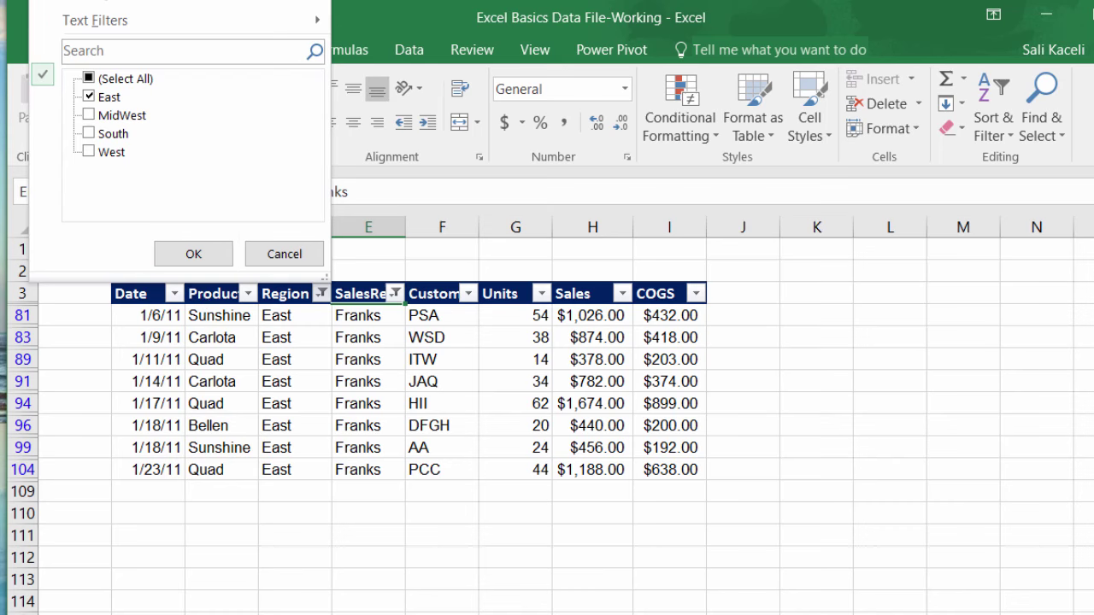
Step: Re-include all regions to clear the Region filter, then clear the SalesRep filter
{"action": "left_click", "coordinate": [89, 98]}
{"action": "left_click", "coordinate": [89, 79]}
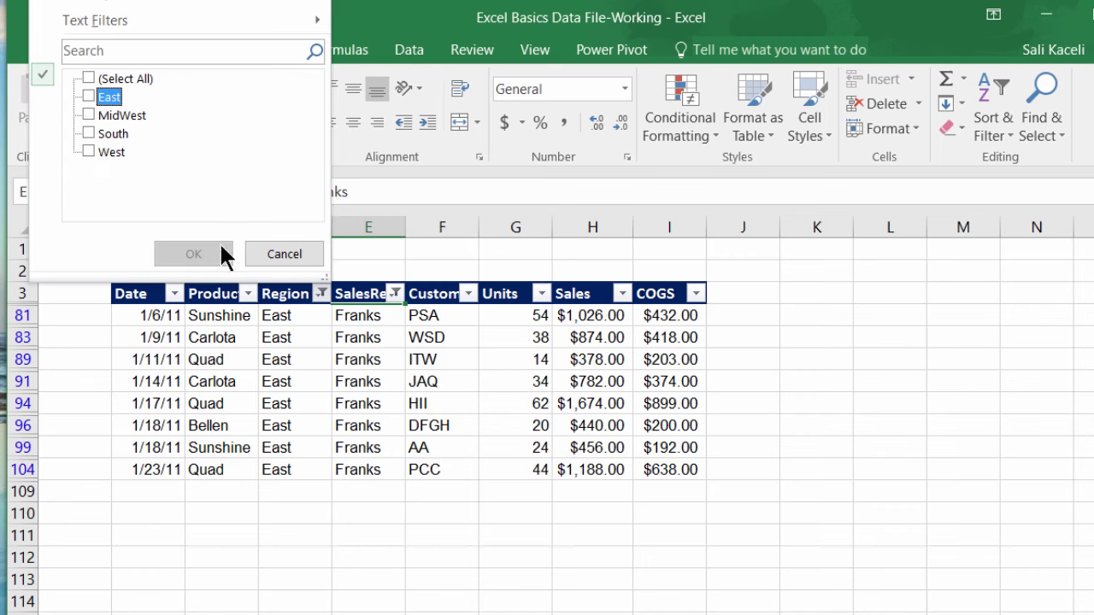
{"action": "left_click", "coordinate": [219, 251]}
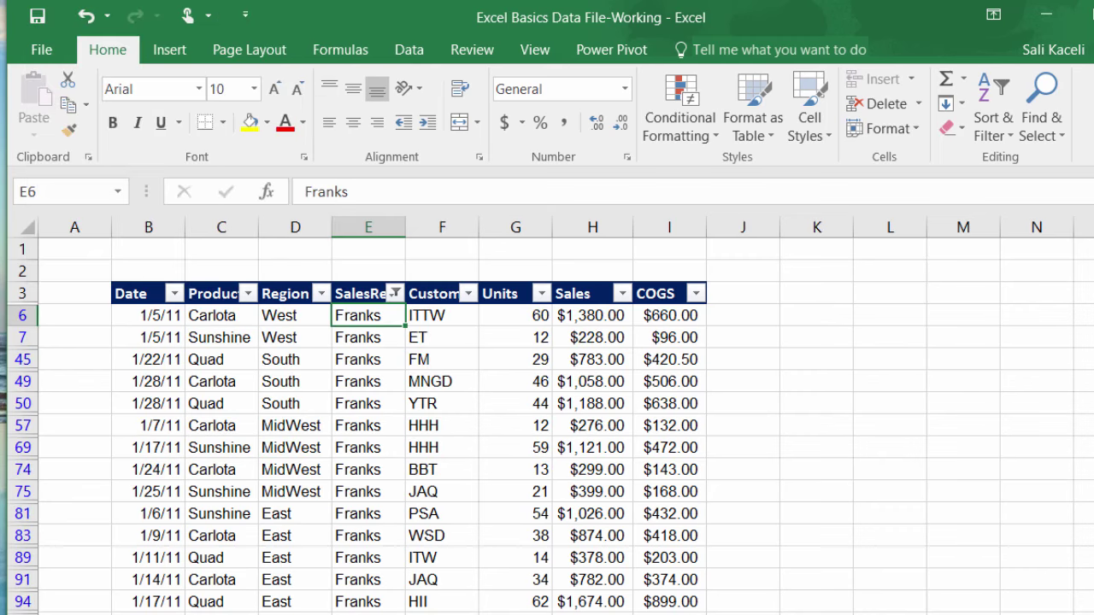
{"action": "left_click", "coordinate": [397, 293]}
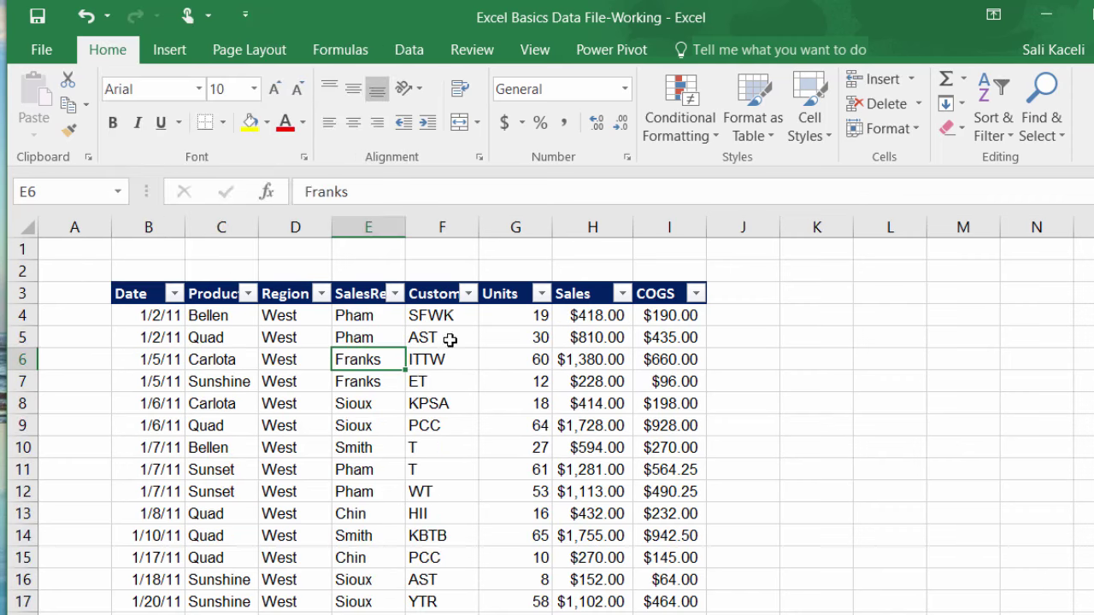
Step: Look through the Product and Sales filter menus and close them without changes
{"action": "left_click", "coordinate": [248, 294]}
{"action": "left_click", "coordinate": [623, 294]}
{"action": "left_click", "coordinate": [623, 294]}
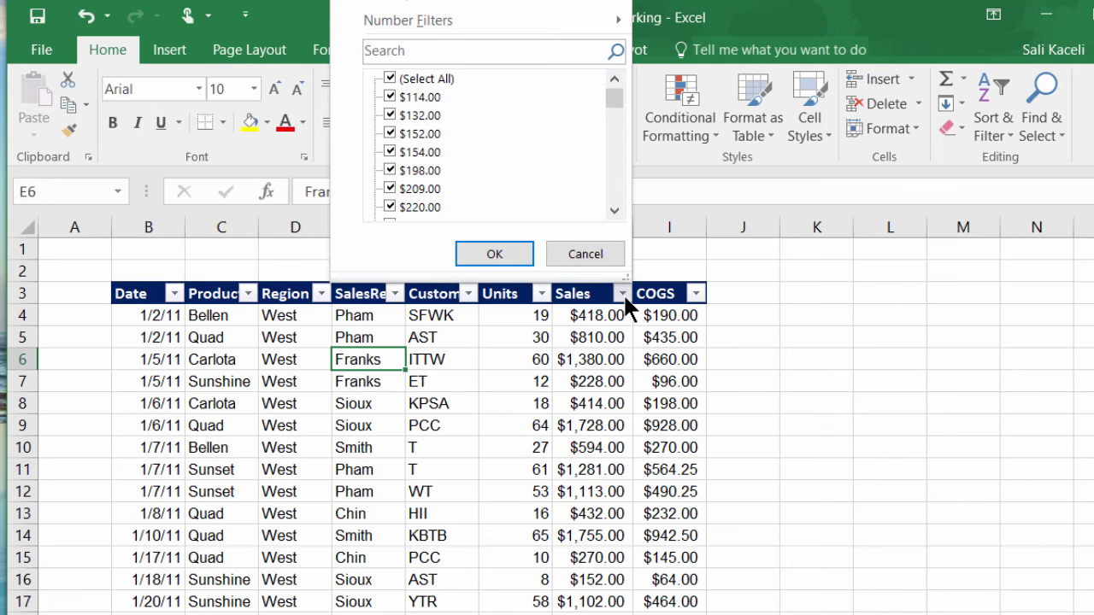
{"action": "mouse_move", "coordinate": [446, 19]}
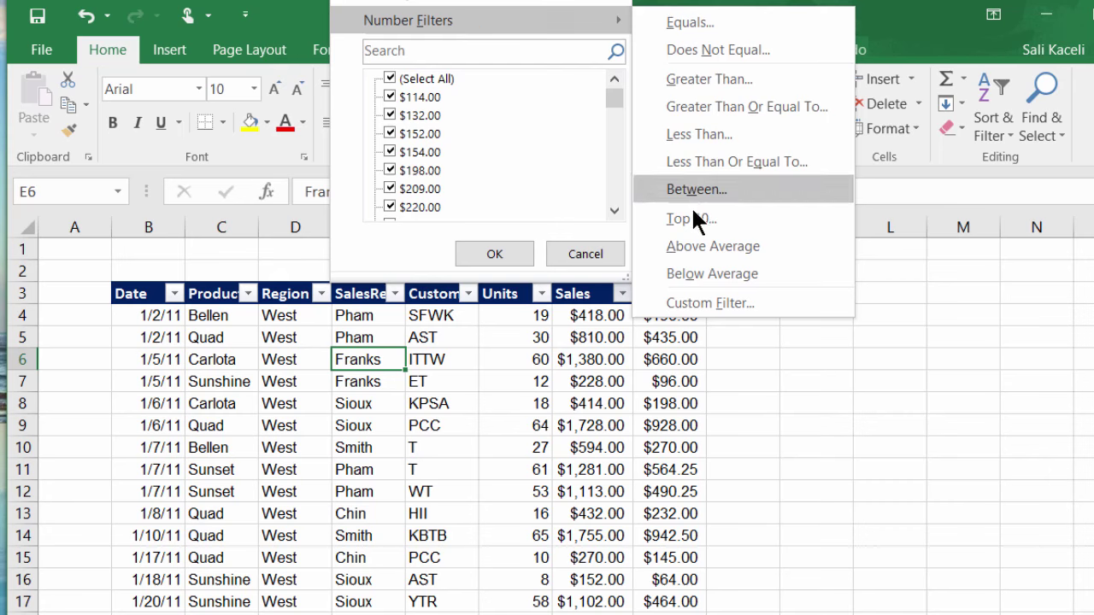
{"action": "left_click", "coordinate": [806, 367]}
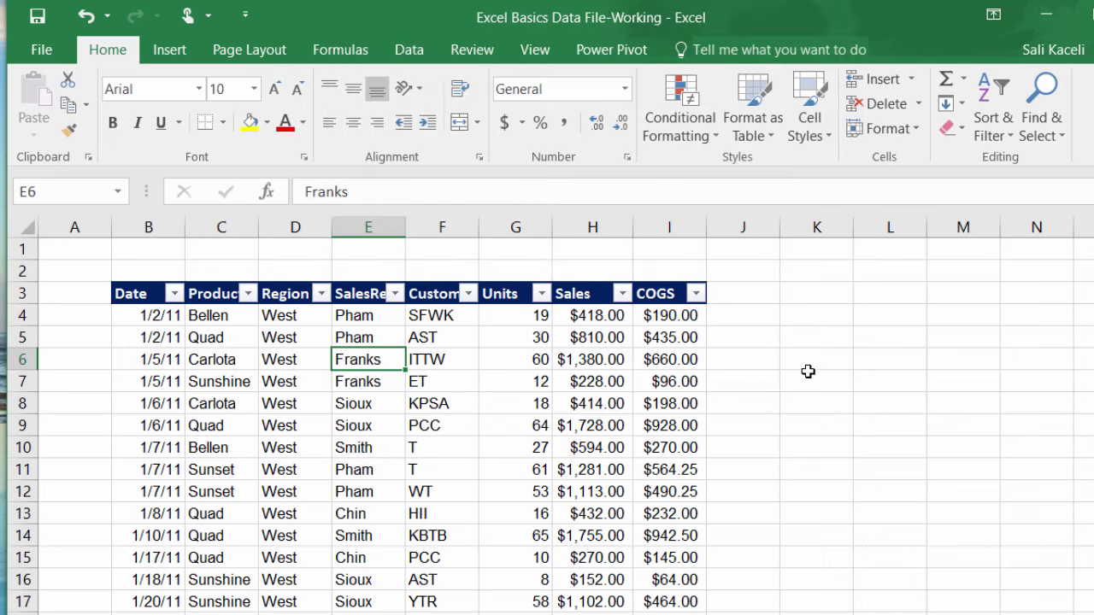
{"action": "left_click", "coordinate": [750, 414]}
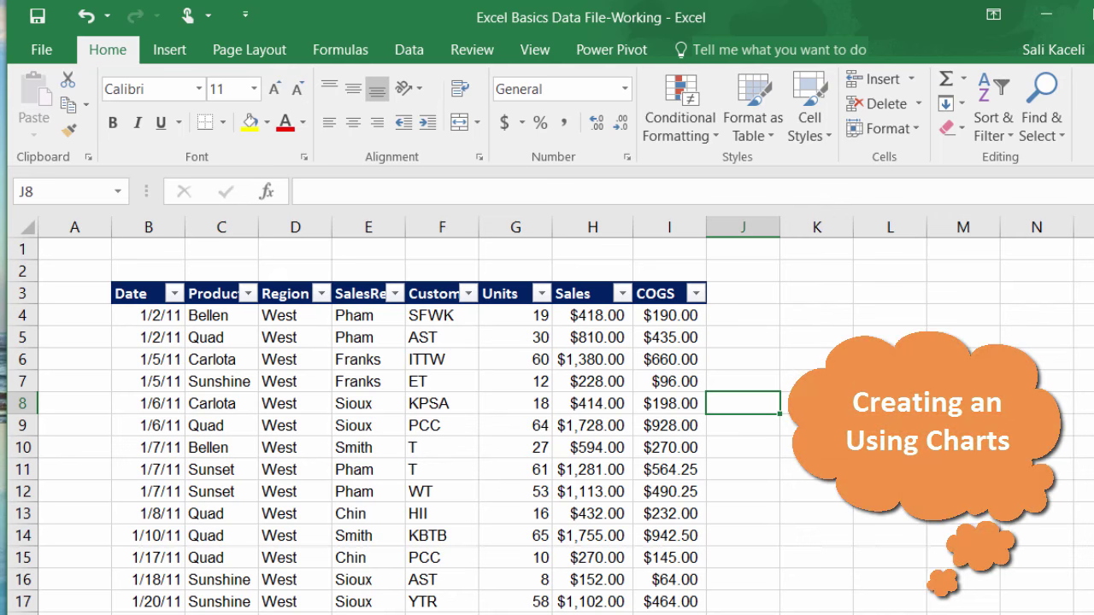
Step: Switch to the next sheet, showing the Example 2 Year and Sales table
{"action": "key", "text": "ctrl+Page_Down"}
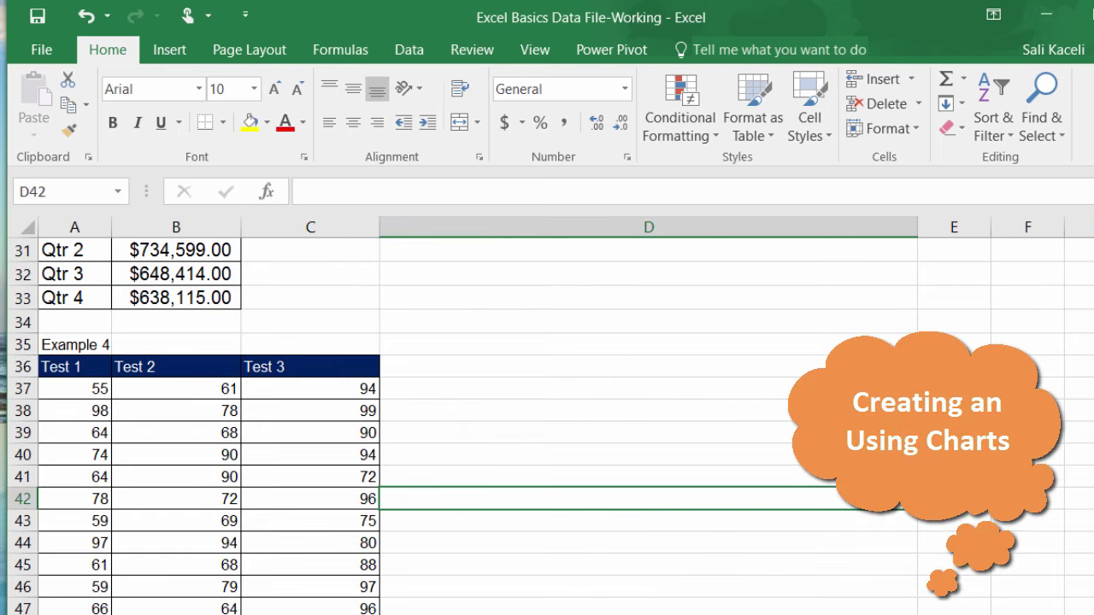
{"action": "scroll", "coordinate": [531, 531], "scroll_direction": "up", "scroll_amount": 10}
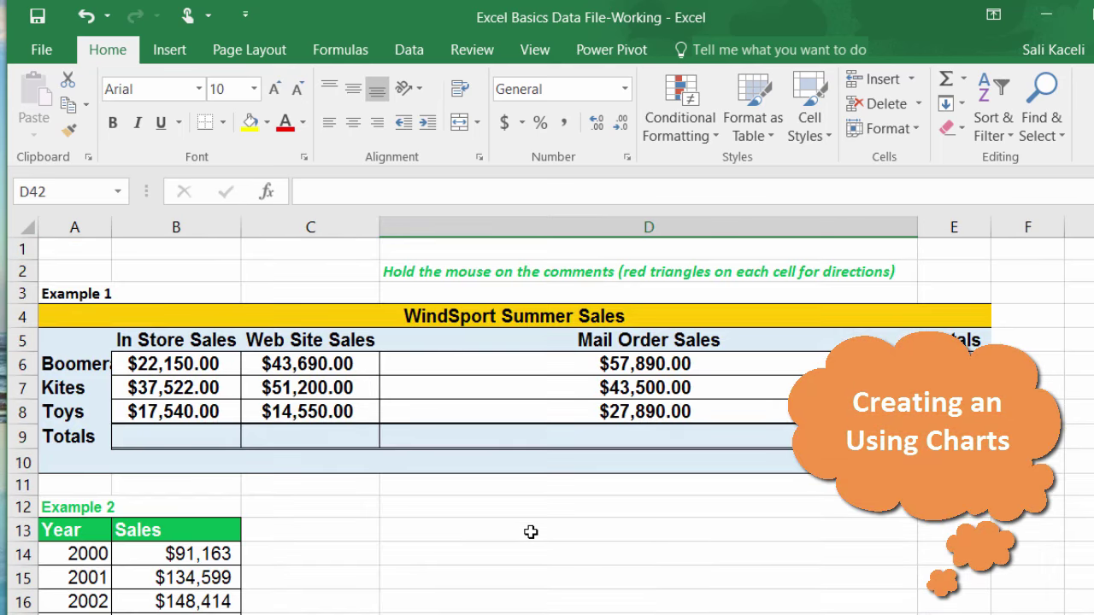
{"action": "scroll", "coordinate": [531, 532], "scroll_direction": "down", "scroll_amount": 4}
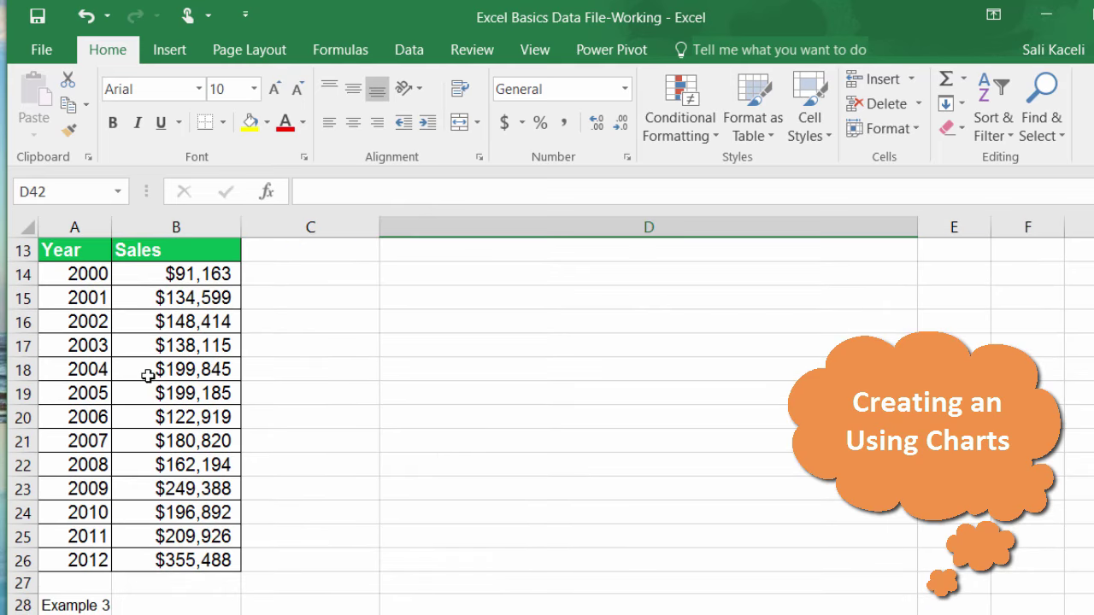
Step: Select the Year and Sales range A13:B26 with headers, dismissing the Quick Analysis suggestions
{"action": "left_click", "coordinate": [62, 247]}
{"action": "left_click_drag", "start_coordinate": [62, 246], "coordinate": [168, 559]}
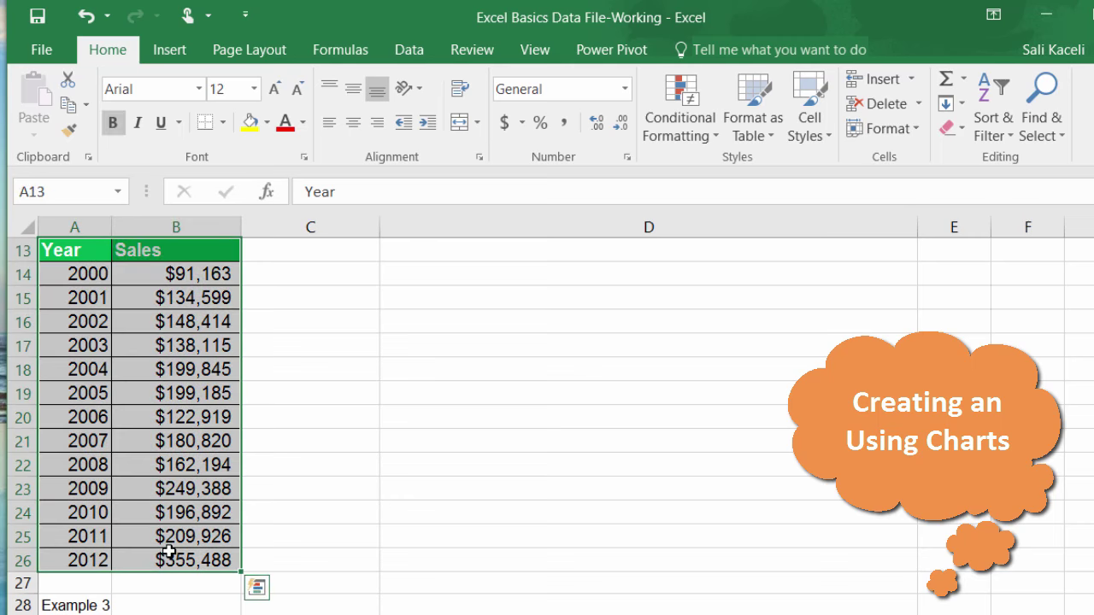
{"action": "left_click", "coordinate": [255, 591]}
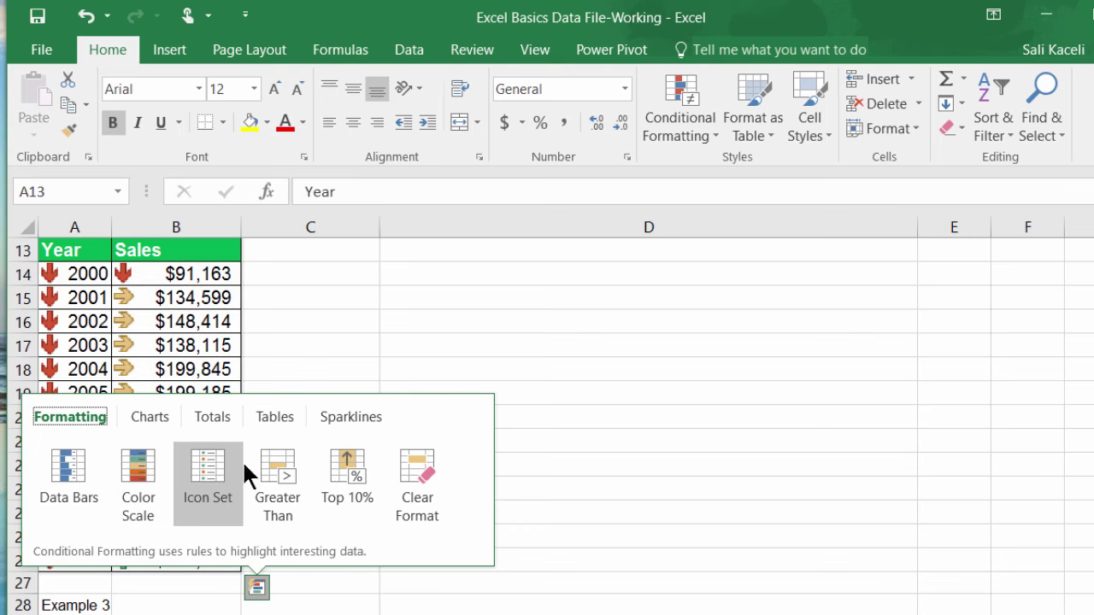
{"action": "left_click", "coordinate": [147, 418]}
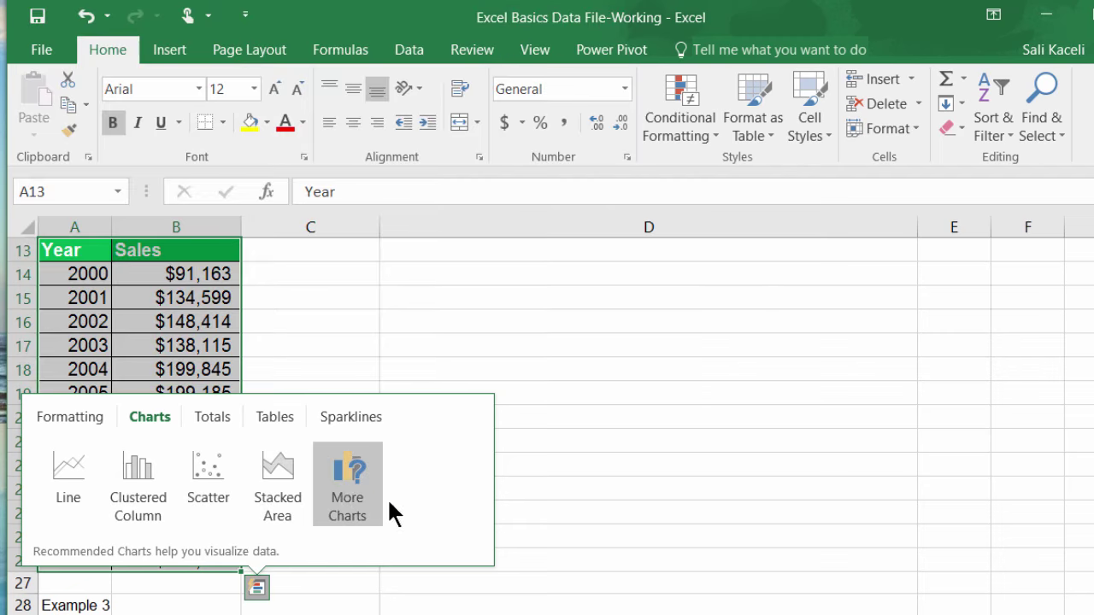
{"action": "left_click", "coordinate": [704, 515]}
{"action": "left_click_drag", "start_coordinate": [81, 250], "coordinate": [174, 552]}
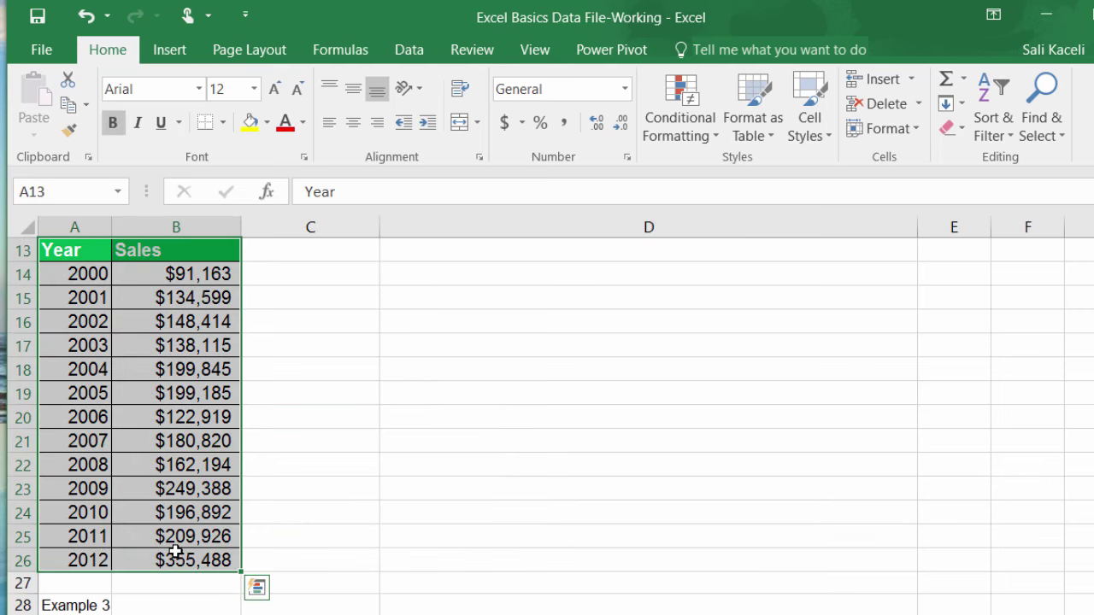
Step: Insert the recommended Line chart plotting 2000–2012 yearly sales beside the table
{"action": "left_click", "coordinate": [187, 47]}
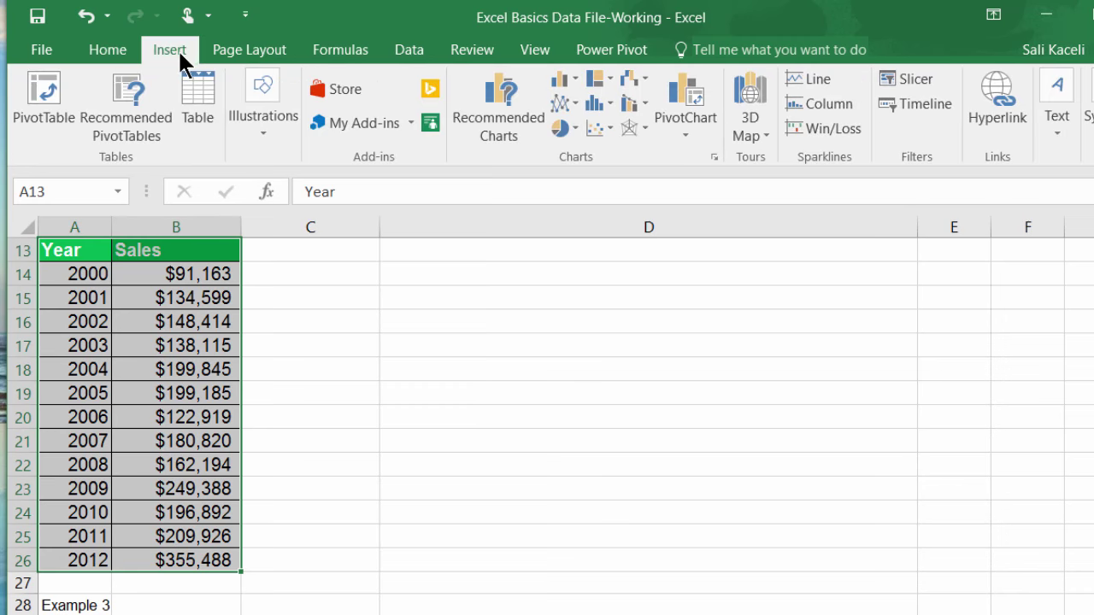
{"action": "left_click", "coordinate": [497, 127]}
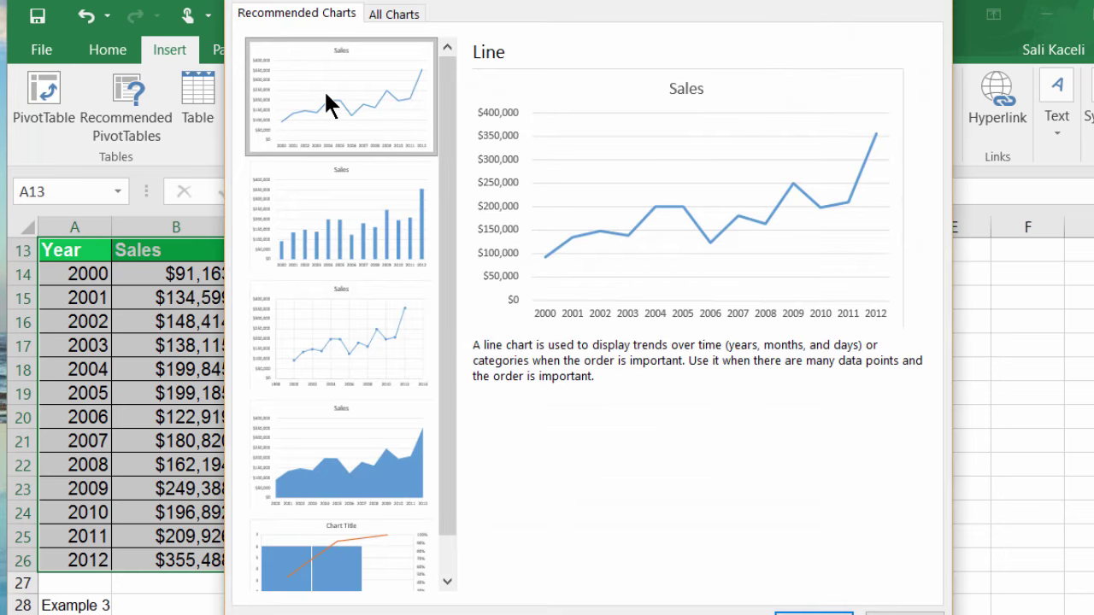
{"action": "left_click", "coordinate": [814, 614]}
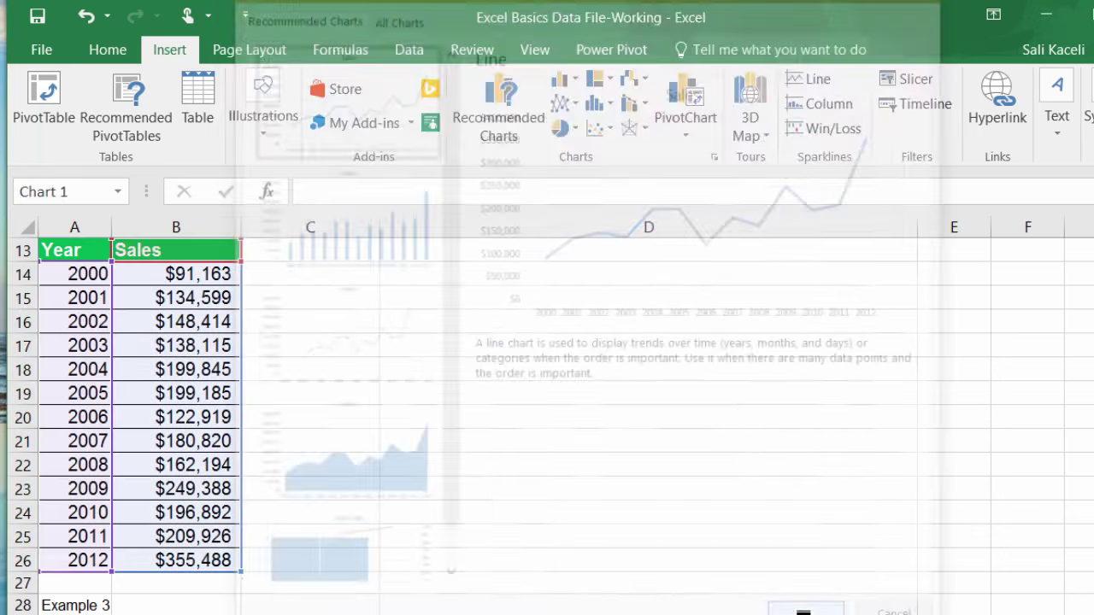
{"action": "left_click", "coordinate": [517, 442]}
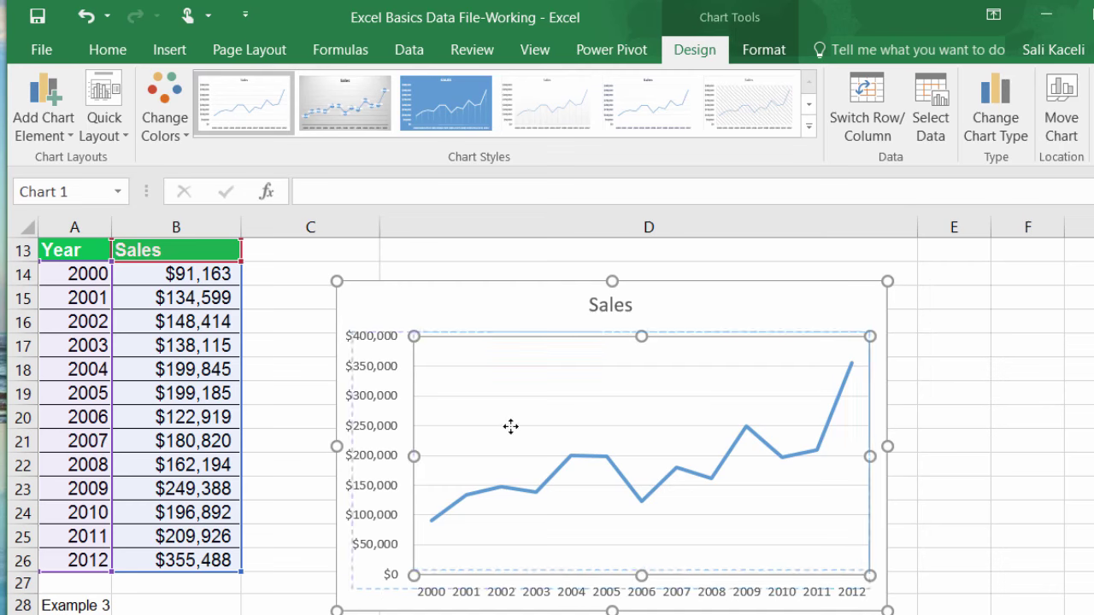
{"action": "mouse_move", "coordinate": [510, 428]}
{"action": "left_mouse_down"}
{"action": "mouse_move", "coordinate": [488, 410]}
{"action": "mouse_move", "coordinate": [493, 436]}
{"action": "left_mouse_up"}
Step: Undo the plot area move and apply the gridlined Chart Style 4
{"action": "key", "text": "ctrl+z"}
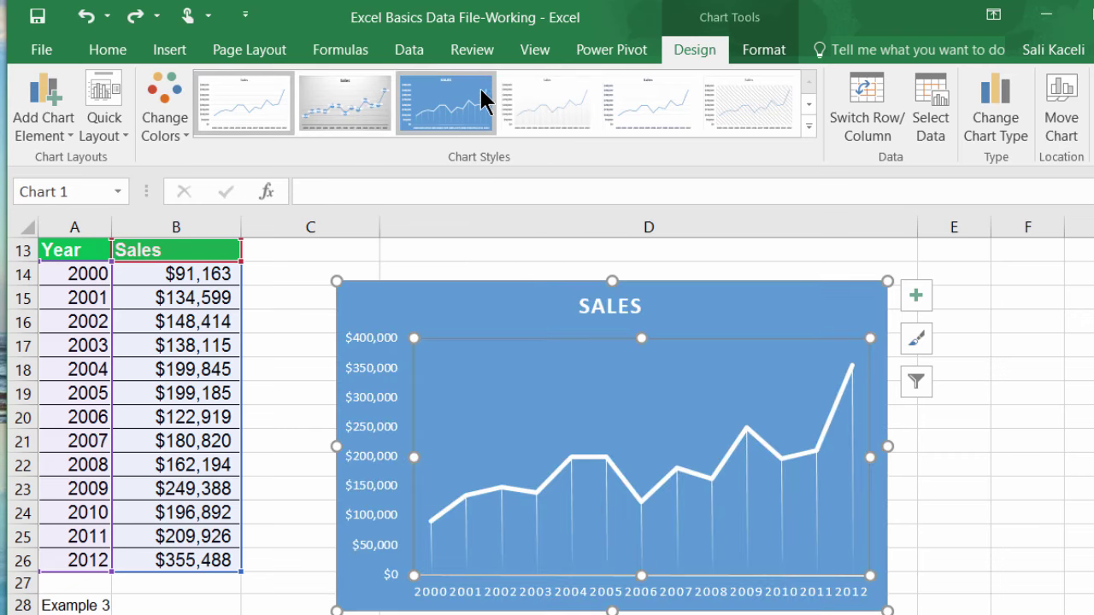
{"action": "left_click", "coordinate": [573, 117]}
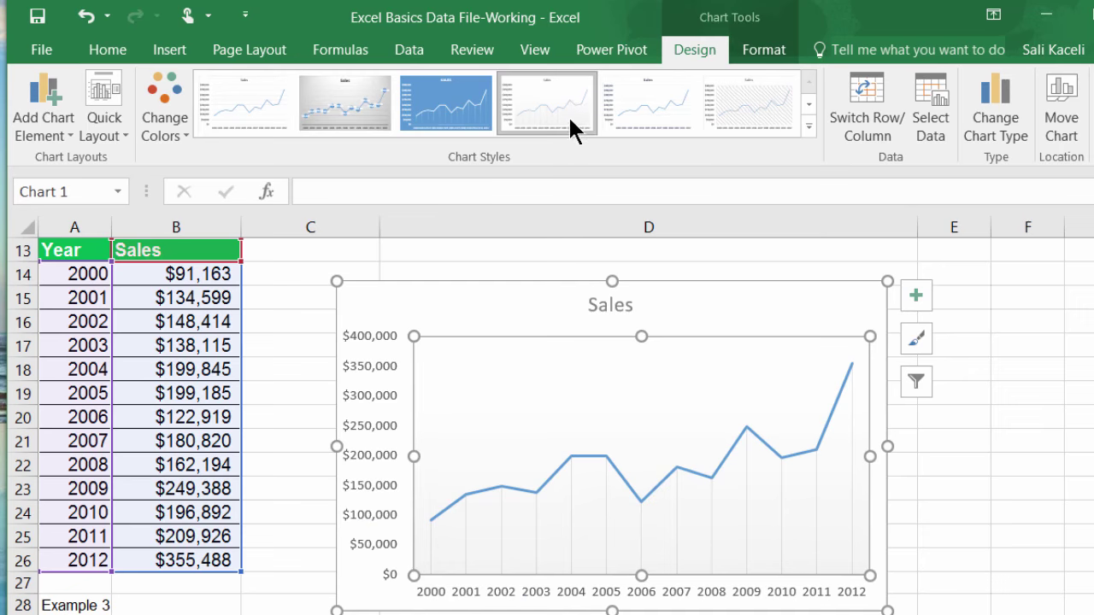
{"action": "left_click", "coordinate": [166, 118]}
{"action": "key", "text": "Escape"}
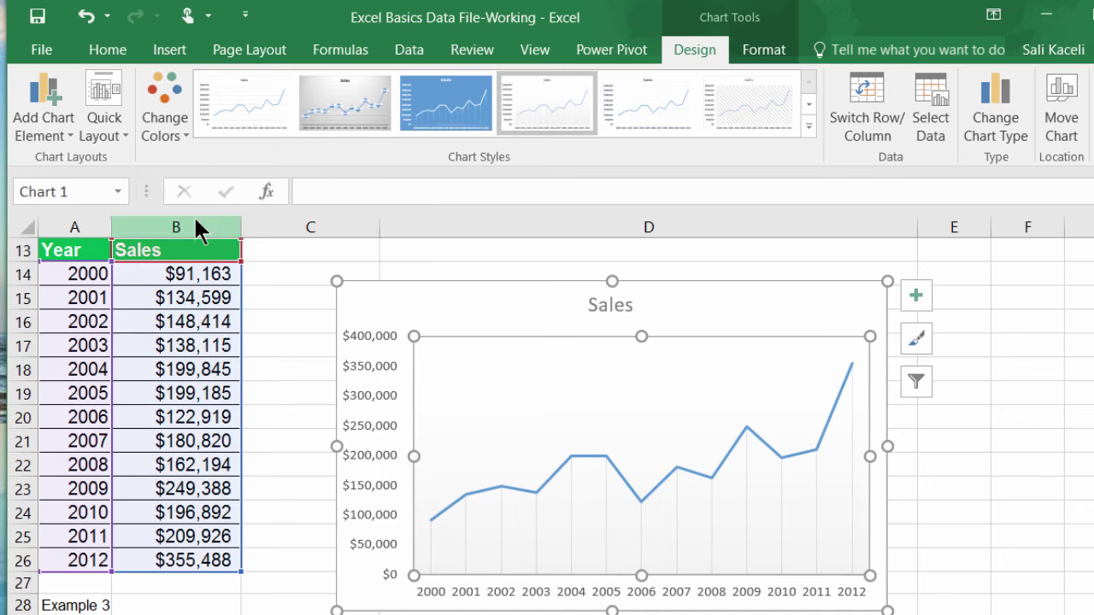
Step: Apply a Quick Layout with the Sales legend at the bottom, then deselect the chart
{"action": "left_click", "coordinate": [116, 129]}
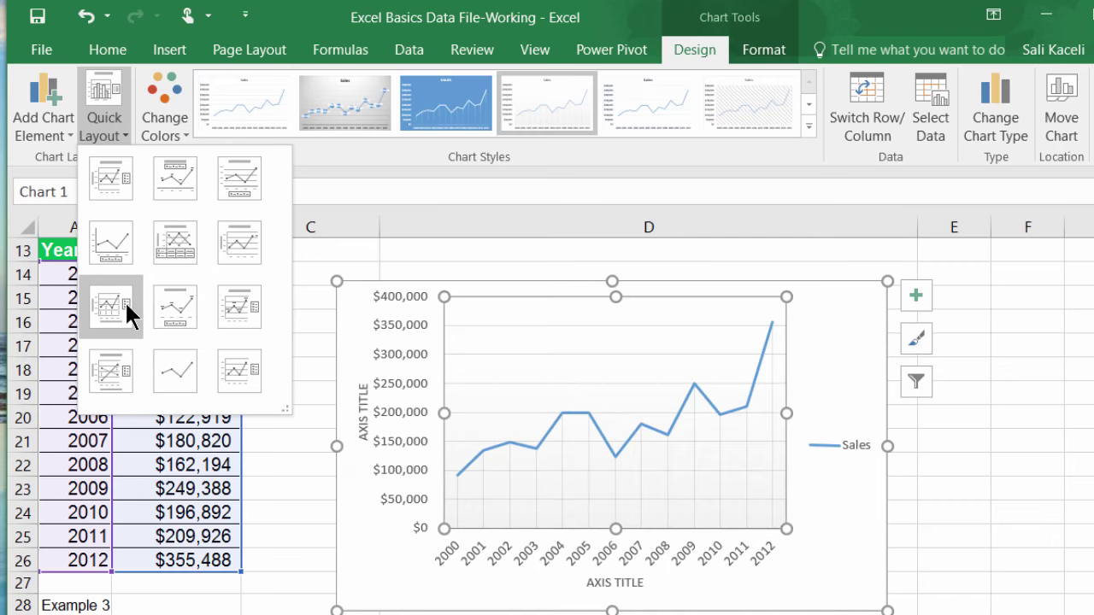
{"action": "left_click", "coordinate": [128, 250]}
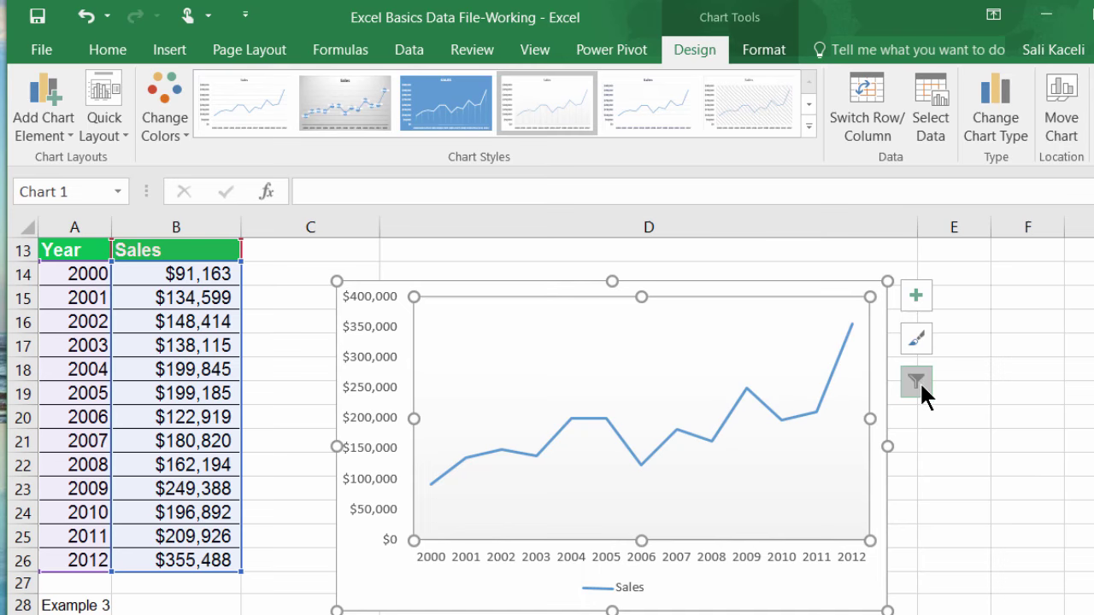
{"action": "left_click", "coordinate": [758, 49]}
{"action": "left_click", "coordinate": [696, 51]}
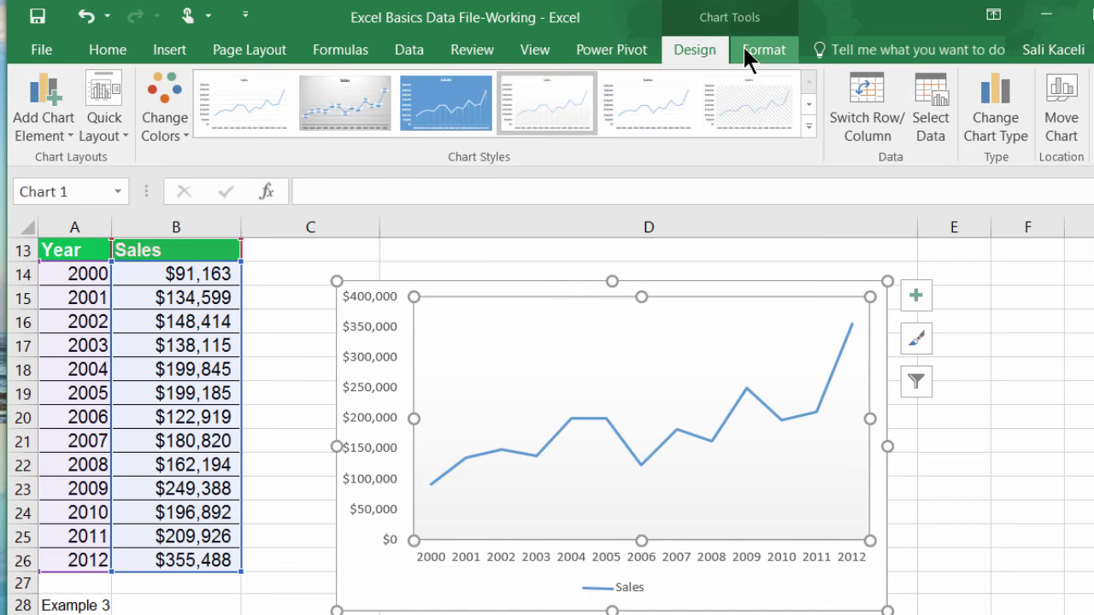
{"action": "left_click", "coordinate": [995, 419]}
{"action": "scroll", "coordinate": [926, 465], "scroll_direction": "down", "scroll_amount": 4}
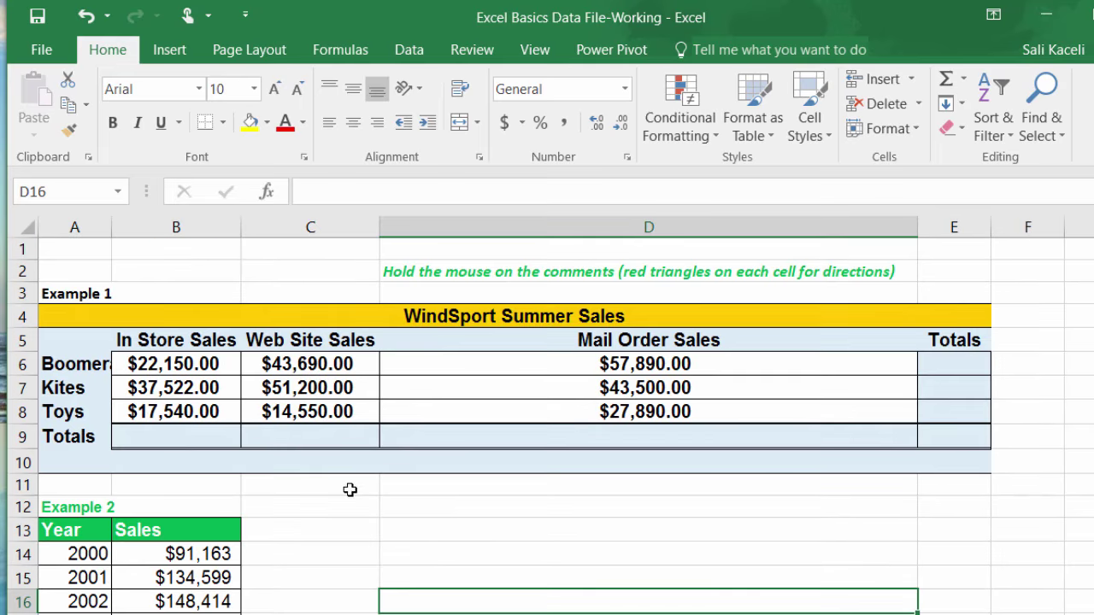
Step: Widen column A so the Boomerangs label shows in full
{"action": "left_click", "coordinate": [62, 333]}
{"action": "left_click_drag", "start_coordinate": [111, 228], "coordinate": [190, 228]}
{"action": "left_click", "coordinate": [97, 364]}
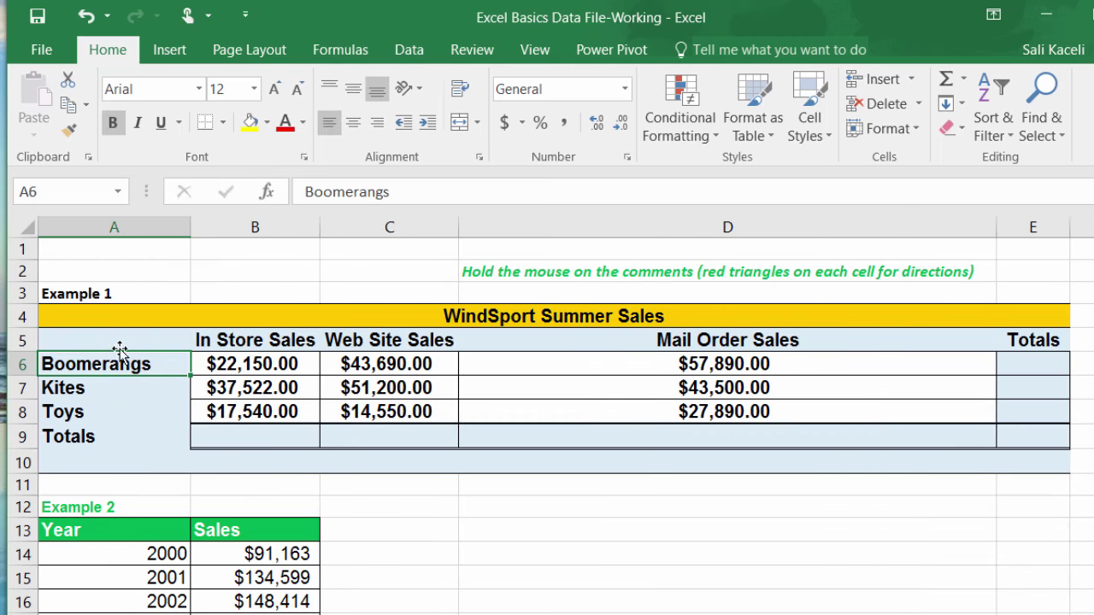
Step: Select the WindSport sales range A5:D8, including headers, for charting
{"action": "left_click_drag", "start_coordinate": [116, 342], "coordinate": [259, 408]}
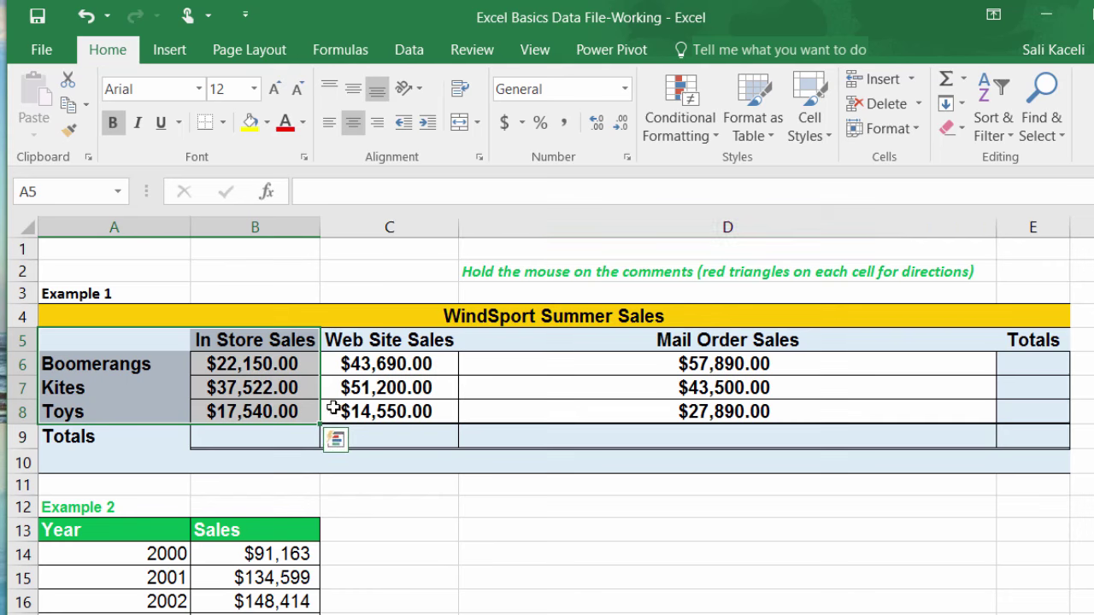
{"action": "left_click", "coordinate": [392, 389]}
{"action": "left_click_drag", "start_coordinate": [117, 360], "coordinate": [432, 412]}
{"action": "left_click_drag", "start_coordinate": [116, 341], "coordinate": [583, 403]}
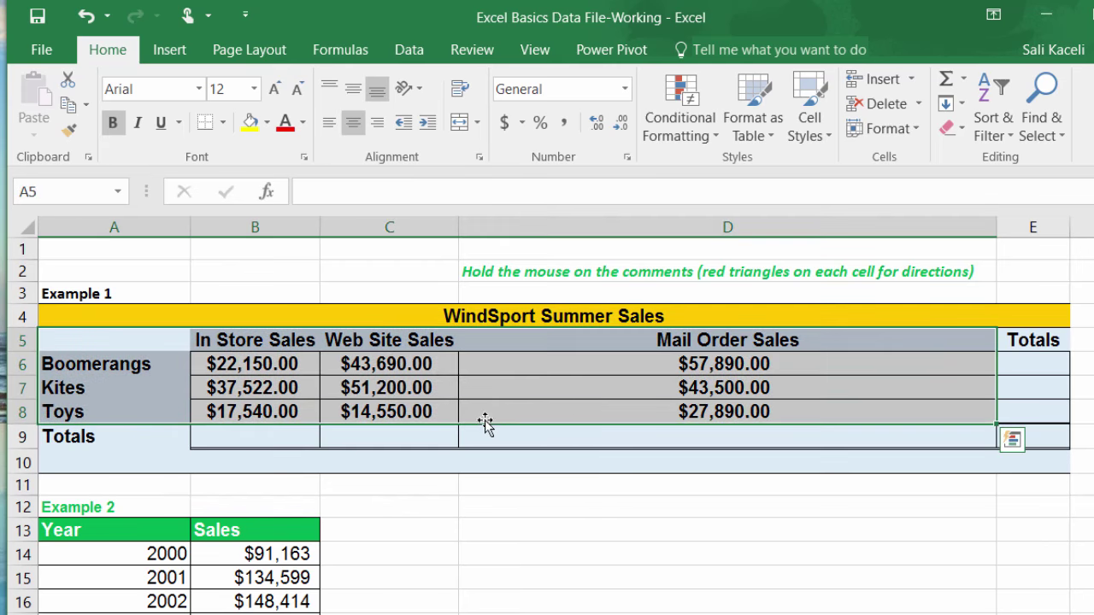
{"action": "left_click", "coordinate": [166, 57]}
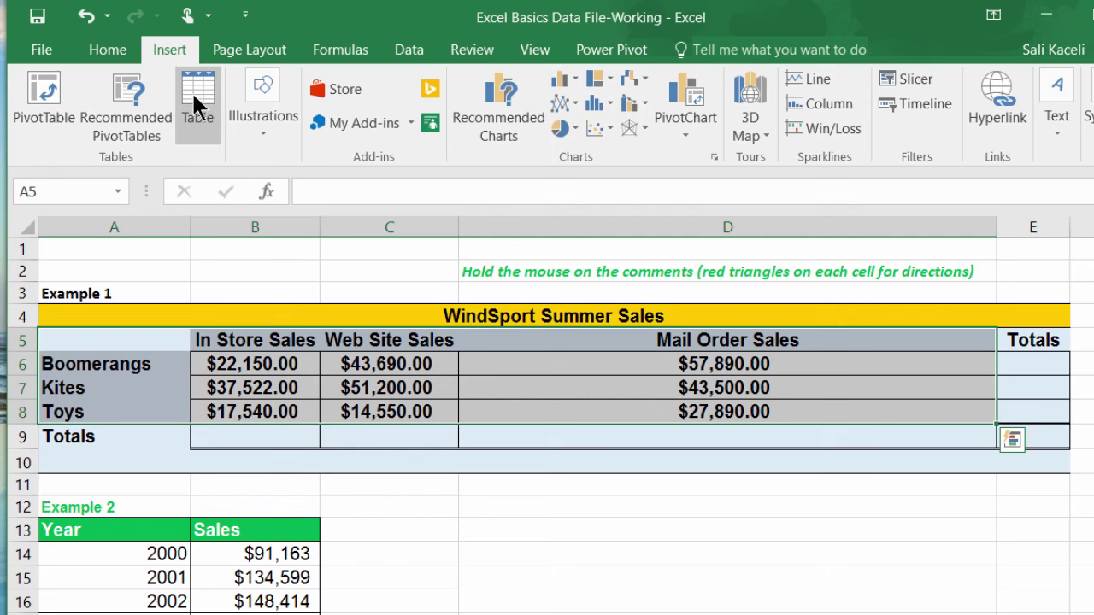
Step: Insert the recommended clustered column chart of In Store, Web Site and Mail Order sales and move it below the table
{"action": "left_click", "coordinate": [479, 115]}
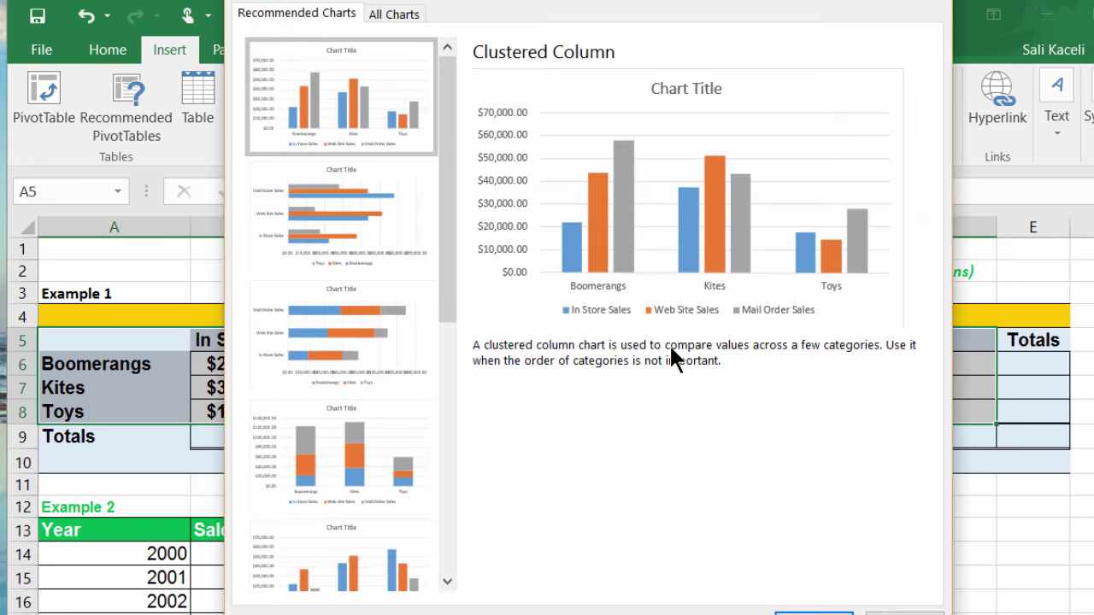
{"action": "left_click", "coordinate": [814, 614]}
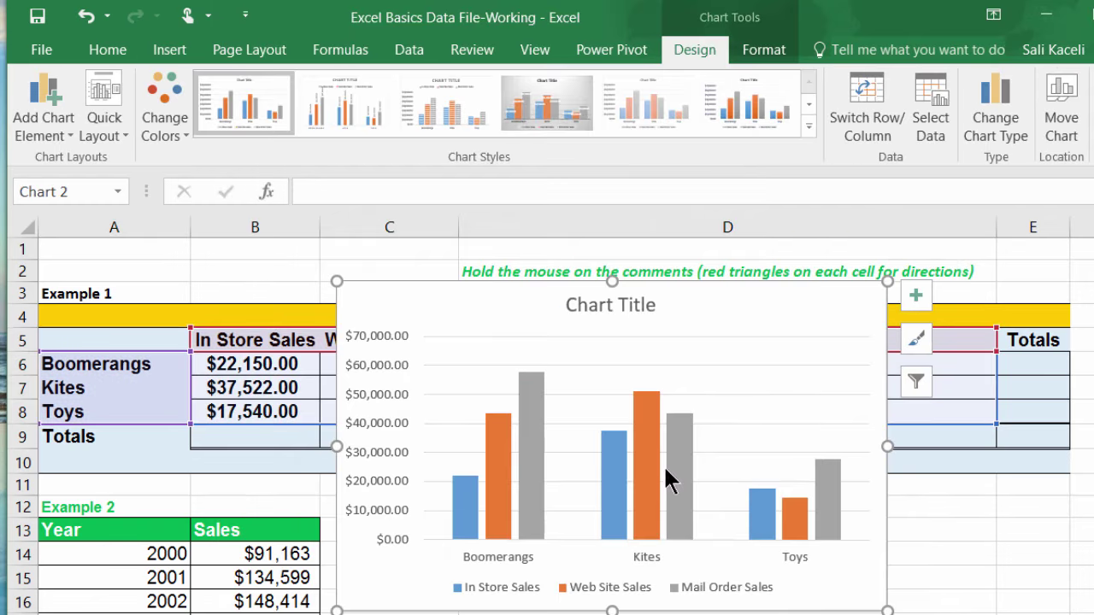
{"action": "scroll", "coordinate": [684, 376], "scroll_direction": "down", "scroll_amount": 2}
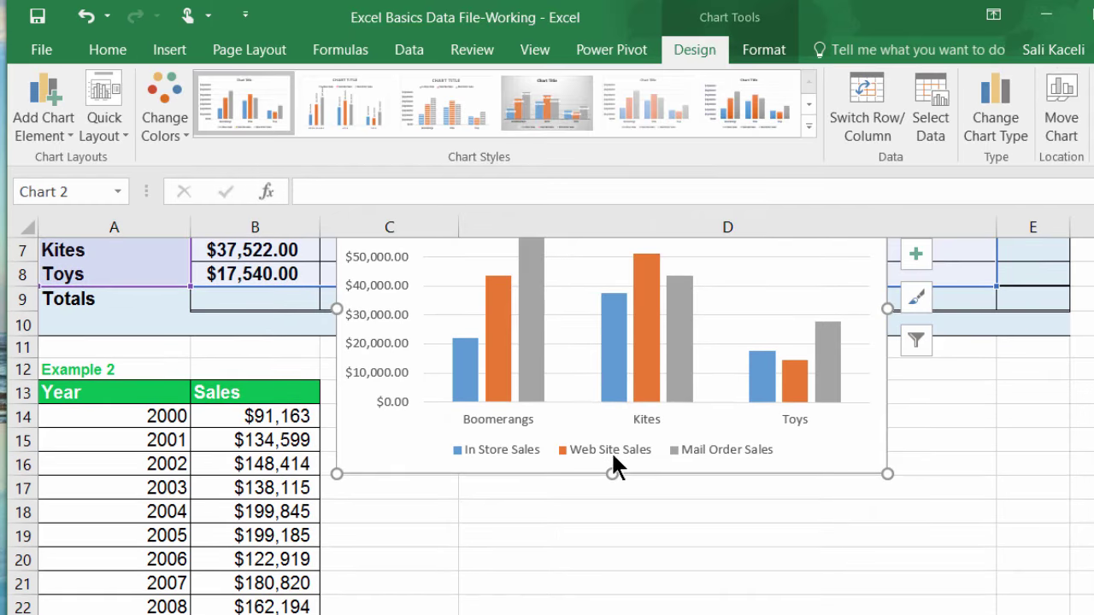
{"action": "left_click_drag", "start_coordinate": [612, 451], "coordinate": [713, 607]}
{"action": "key", "text": "Escape"}
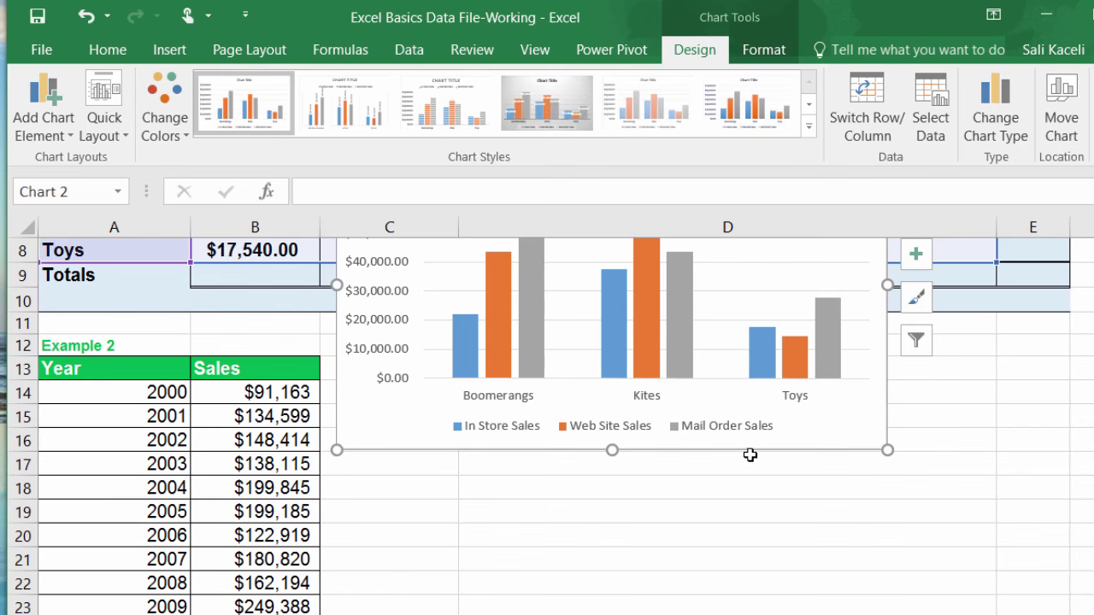
{"action": "left_click_drag", "start_coordinate": [751, 459], "coordinate": [786, 611]}
{"action": "key", "text": "Escape"}
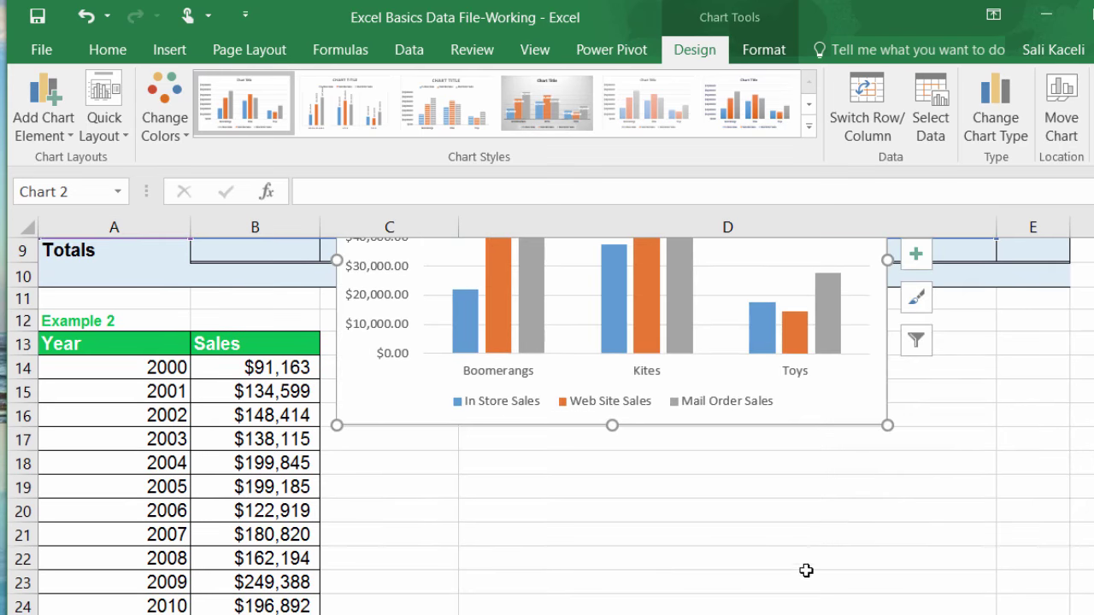
{"action": "scroll", "coordinate": [806, 572], "scroll_direction": "up", "scroll_amount": 3}
{"action": "left_click_drag", "start_coordinate": [871, 384], "coordinate": [966, 548]}
{"action": "scroll", "coordinate": [904, 547], "scroll_direction": "down", "scroll_amount": 2}
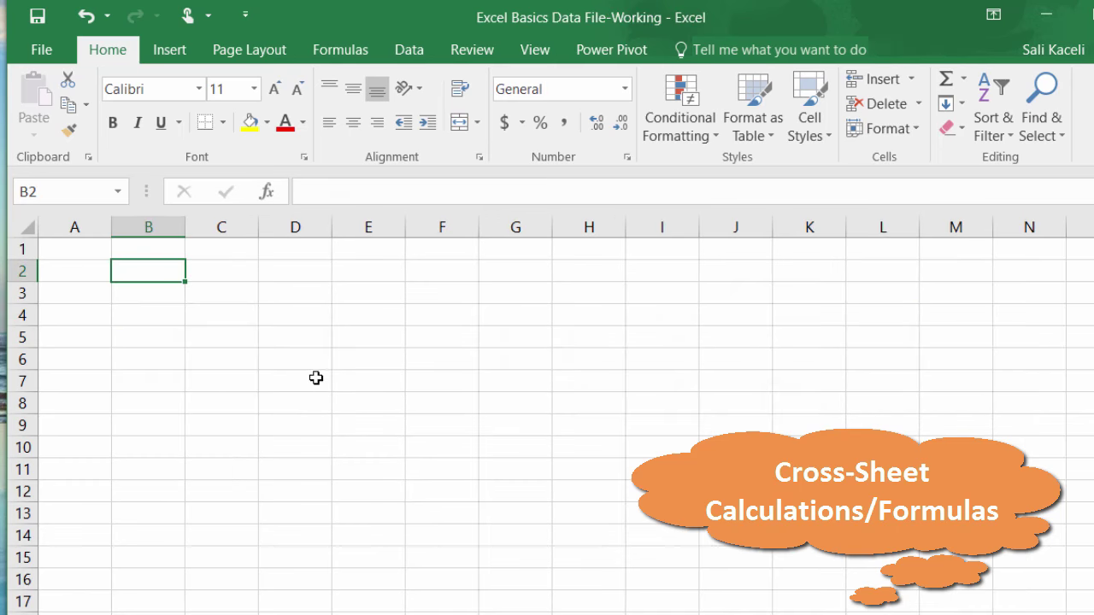
Step: Enter the heading 'Annual Report' in C2 on the blank sheet
{"action": "left_click", "coordinate": [218, 295]}
{"action": "left_click", "coordinate": [224, 271]}
{"action": "type", "text": "Annual Report"}
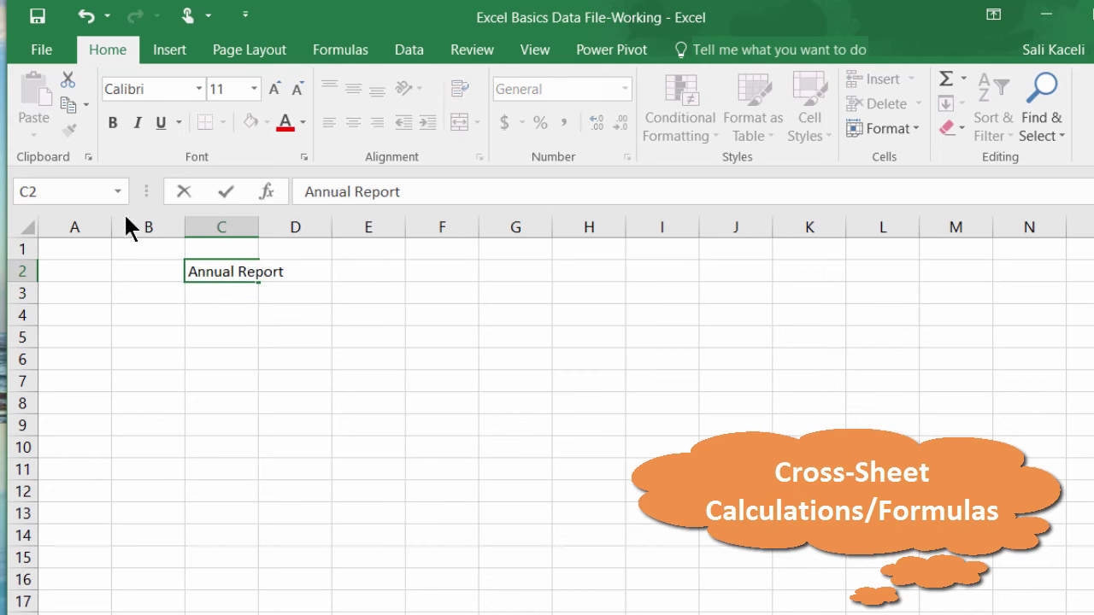
{"action": "left_click", "coordinate": [369, 270]}
{"action": "left_click", "coordinate": [230, 293]}
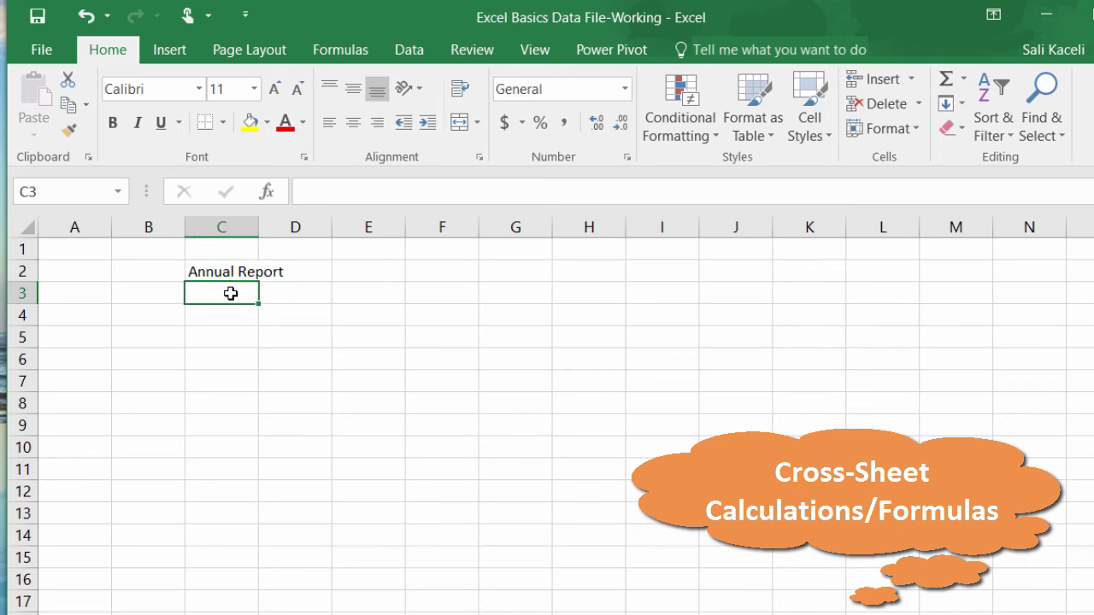
{"action": "left_click", "coordinate": [289, 303]}
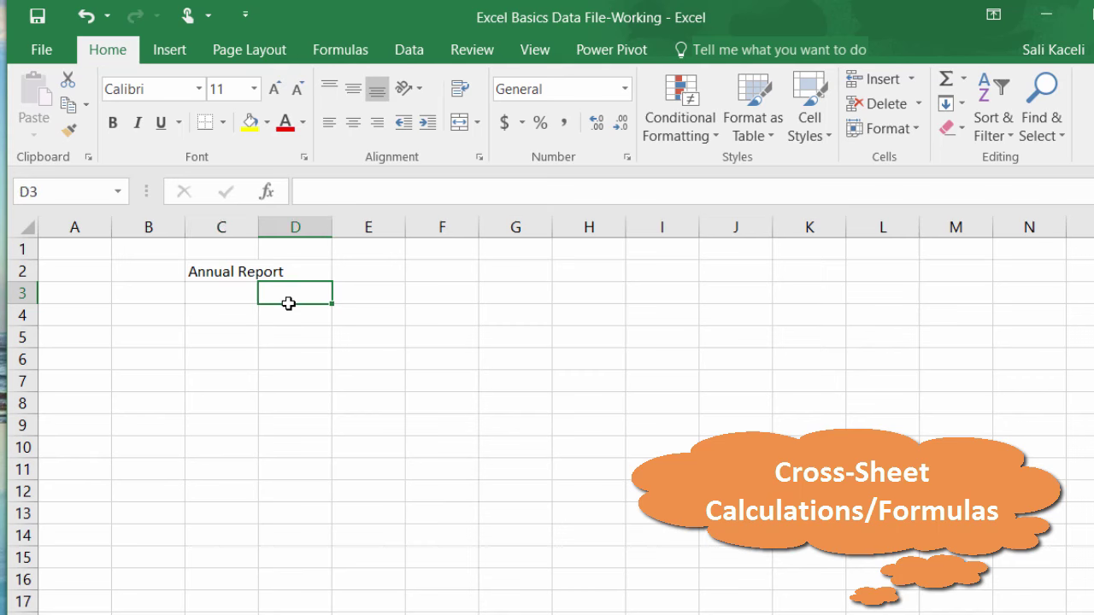
{"action": "left_click", "coordinate": [223, 302]}
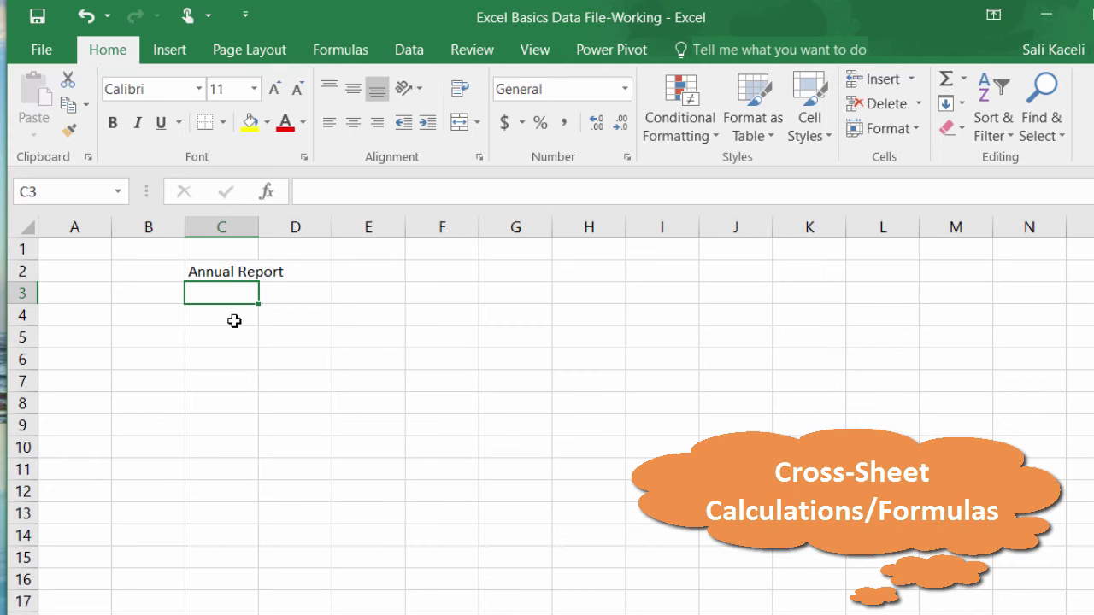
Step: Copy the payroll employee names from B4:B8 into C3:C7 and widen column C
{"action": "key", "text": "ctrl+Page_Up"}
{"action": "left_click_drag", "start_coordinate": [162, 315], "coordinate": [183, 413]}
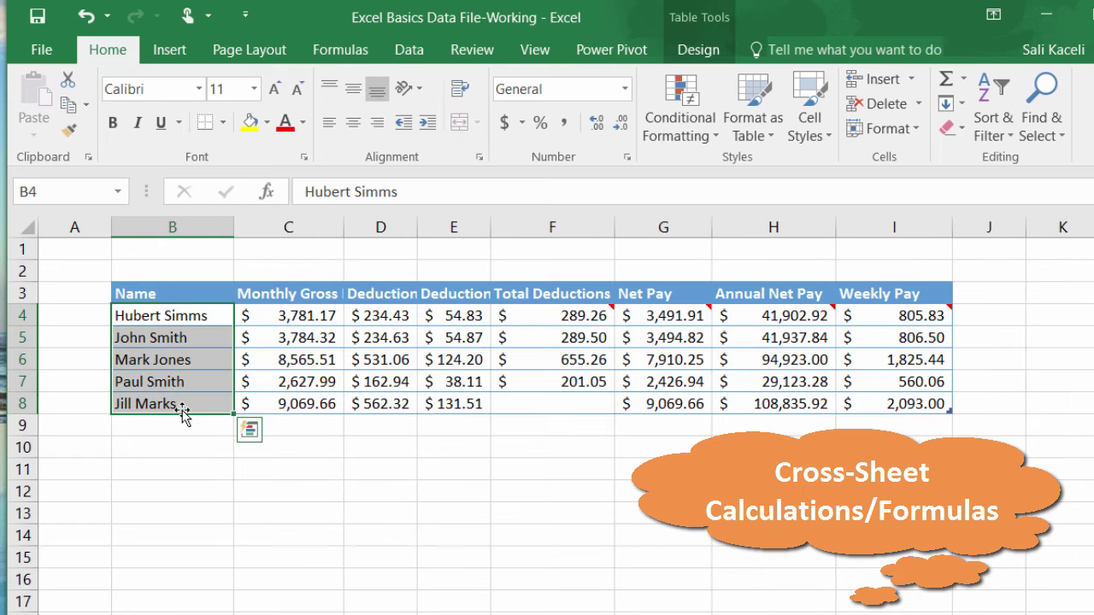
{"action": "key", "text": "ctrl+c"}
{"action": "key", "text": "ctrl+Page_Down"}
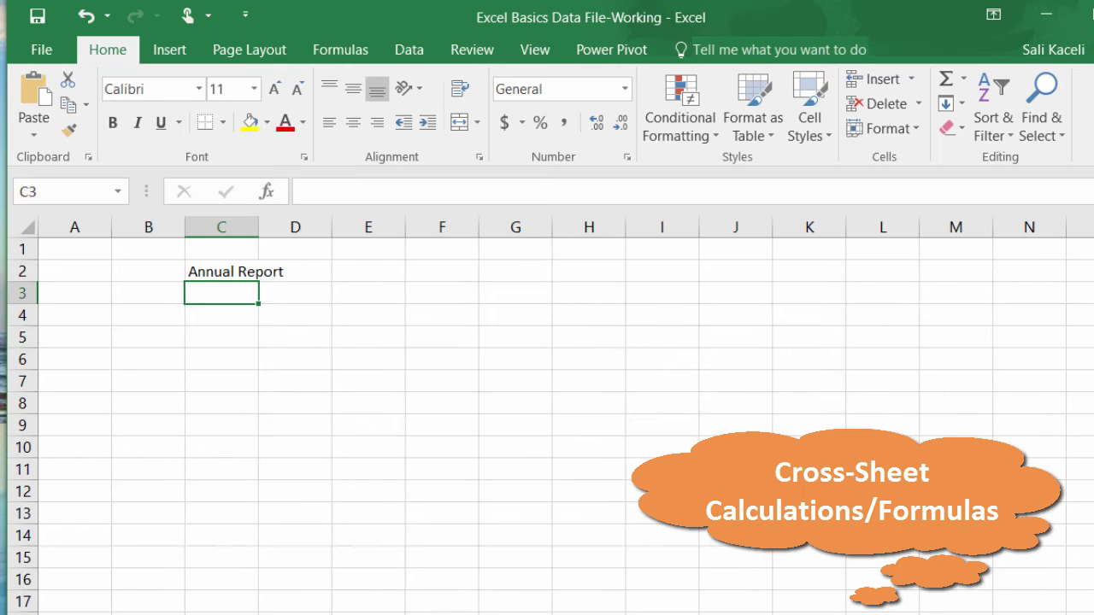
{"action": "key", "text": "ctrl+v"}
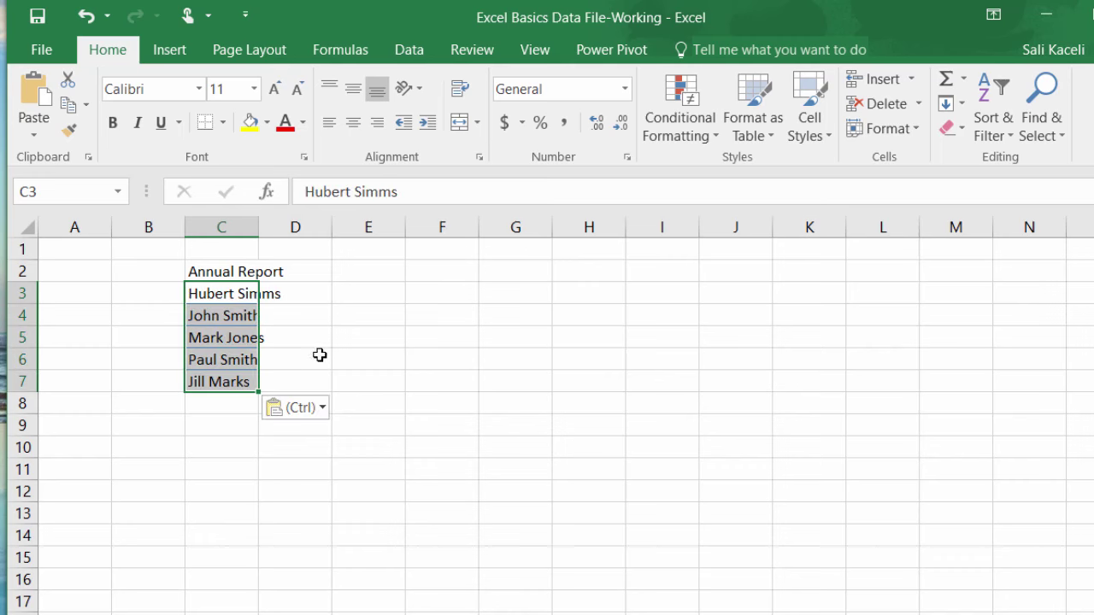
{"action": "left_click", "coordinate": [347, 296]}
{"action": "left_click_drag", "start_coordinate": [256, 224], "coordinate": [325, 226]}
{"action": "left_click", "coordinate": [373, 290]}
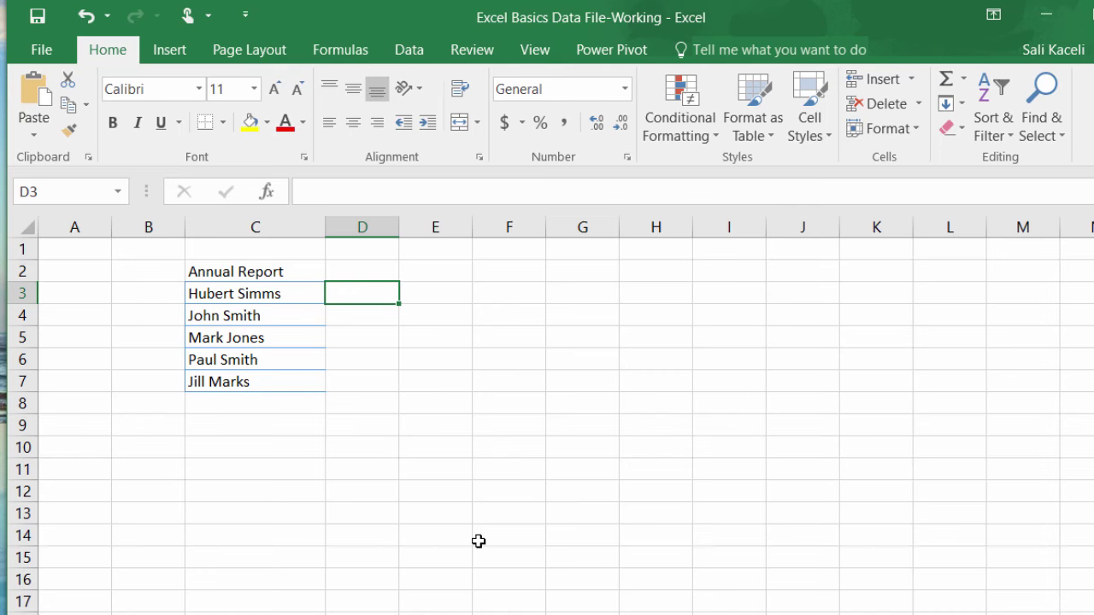
Step: Link Annual Report cell D3 to Basic Formulas cell C4 with a formula
{"action": "type", "text": "="}
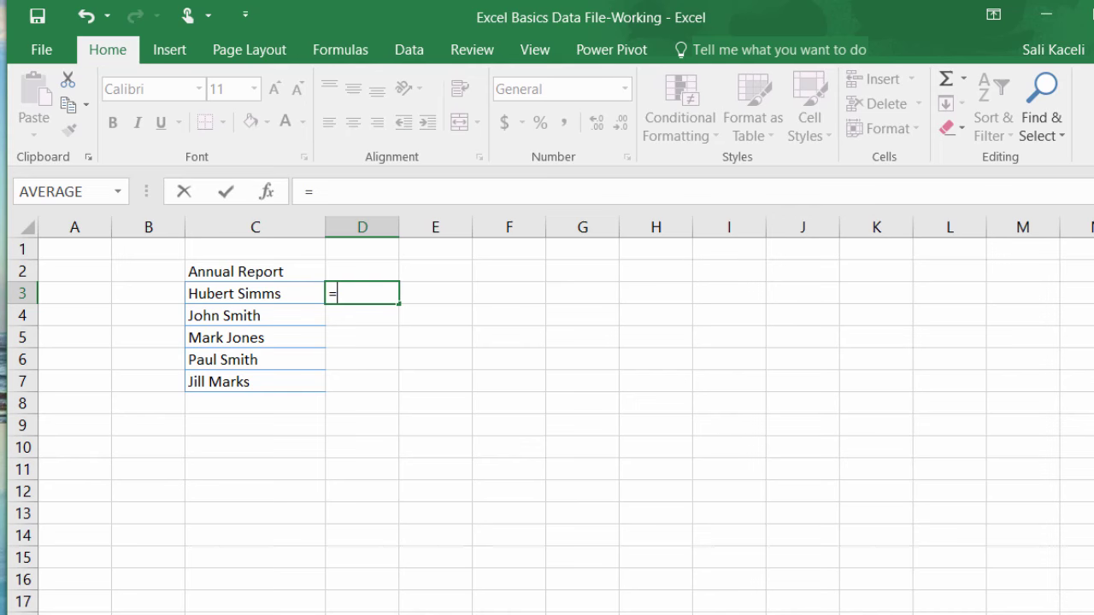
{"action": "left_click", "coordinate": [235, 609]}
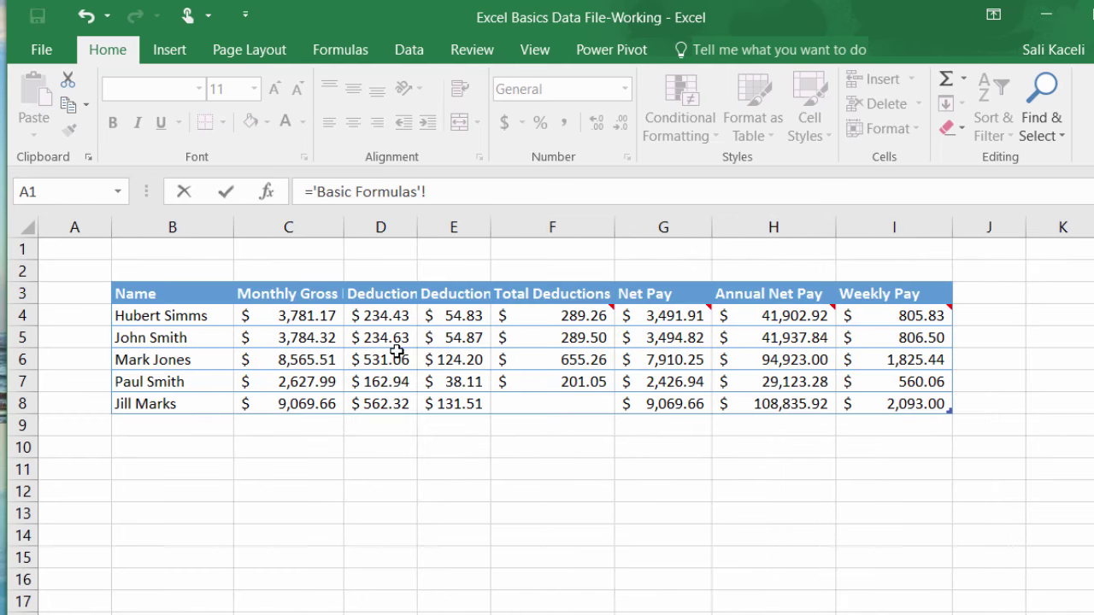
{"action": "left_click", "coordinate": [306, 315]}
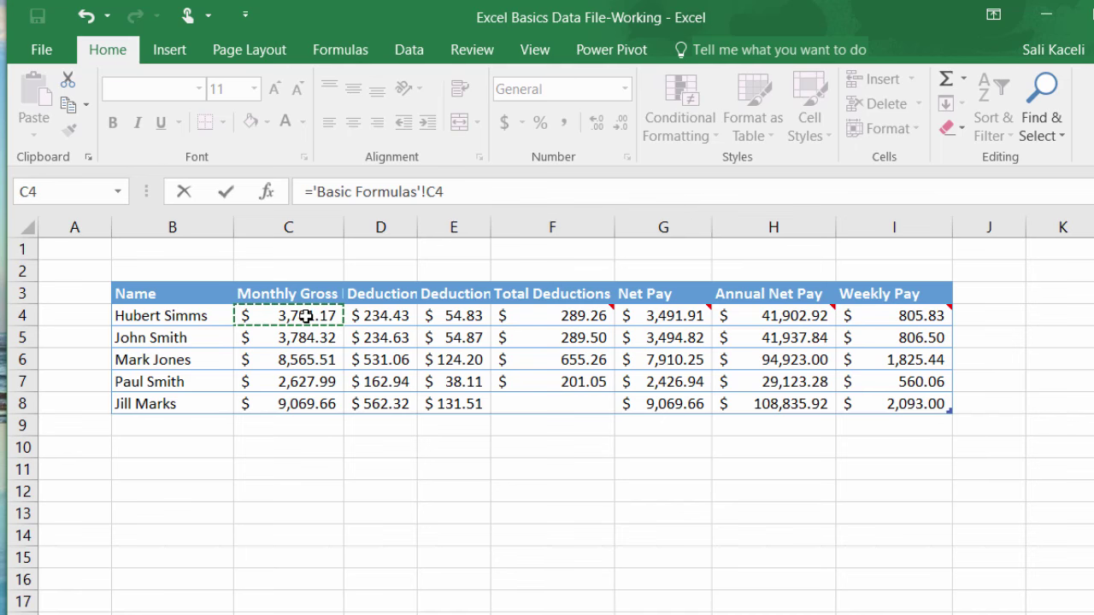
{"action": "key", "text": "Return"}
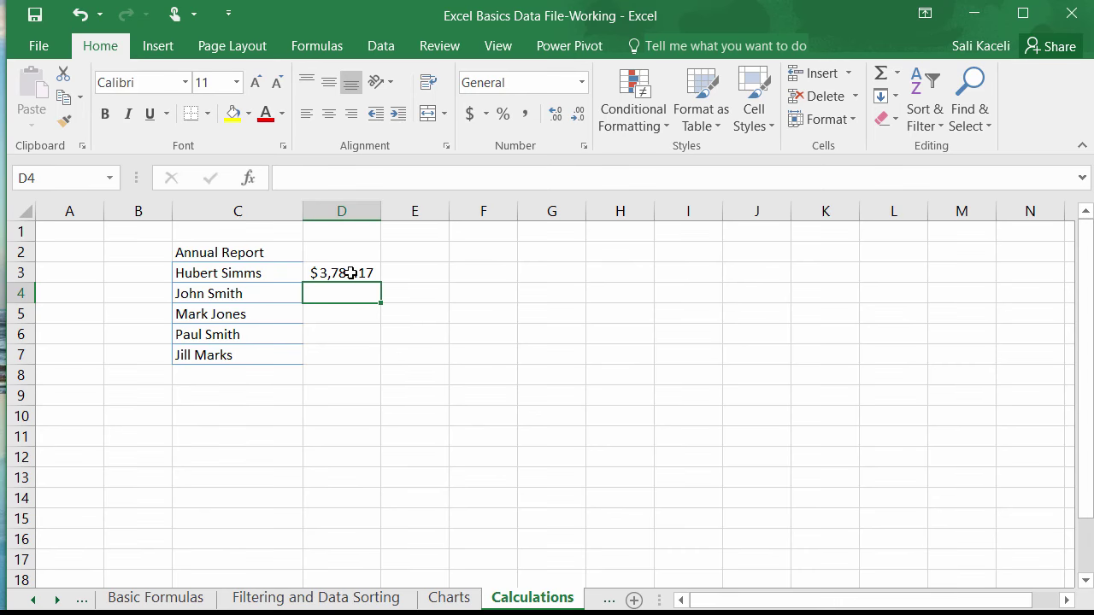
Step: Change the Monthly Gross in Basic Formulas C4 to 232333
{"action": "left_click", "coordinate": [156, 598]}
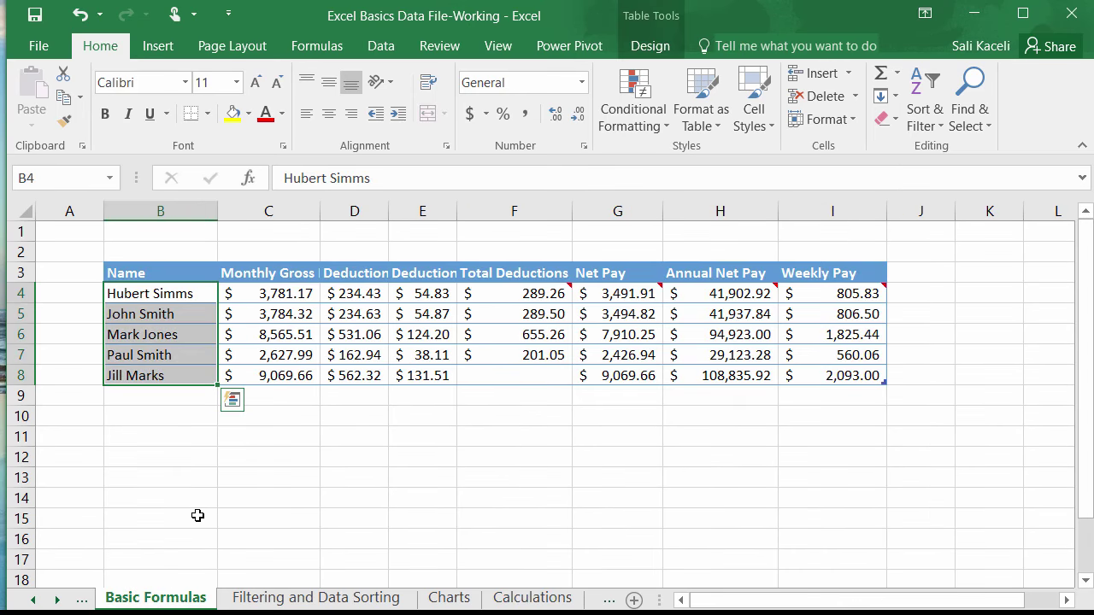
{"action": "left_click", "coordinate": [282, 294]}
{"action": "type", "text": "232333"}
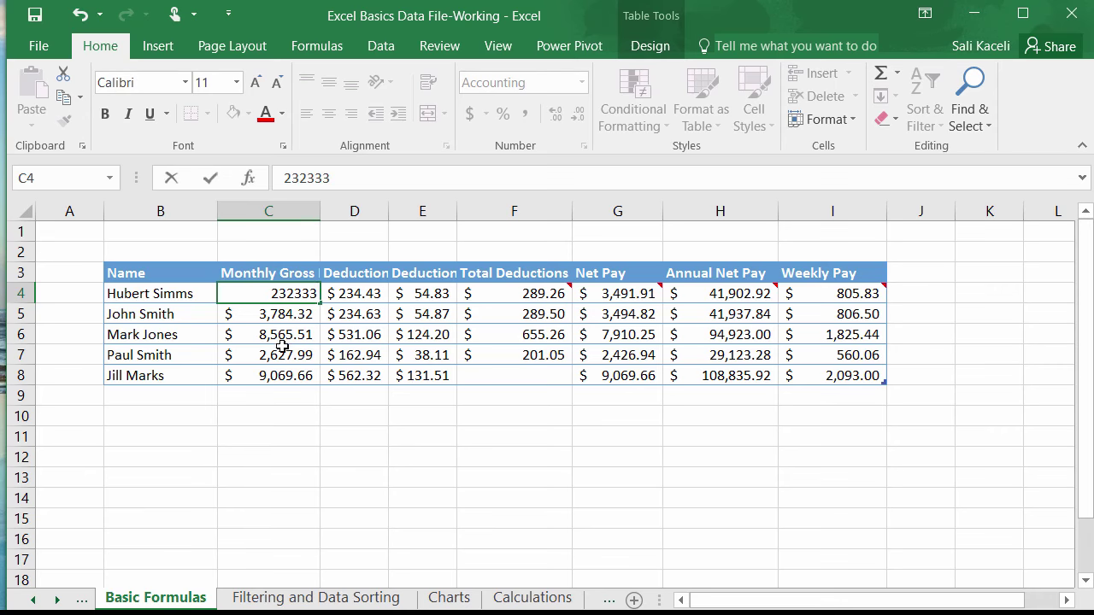
{"action": "key", "text": "Return"}
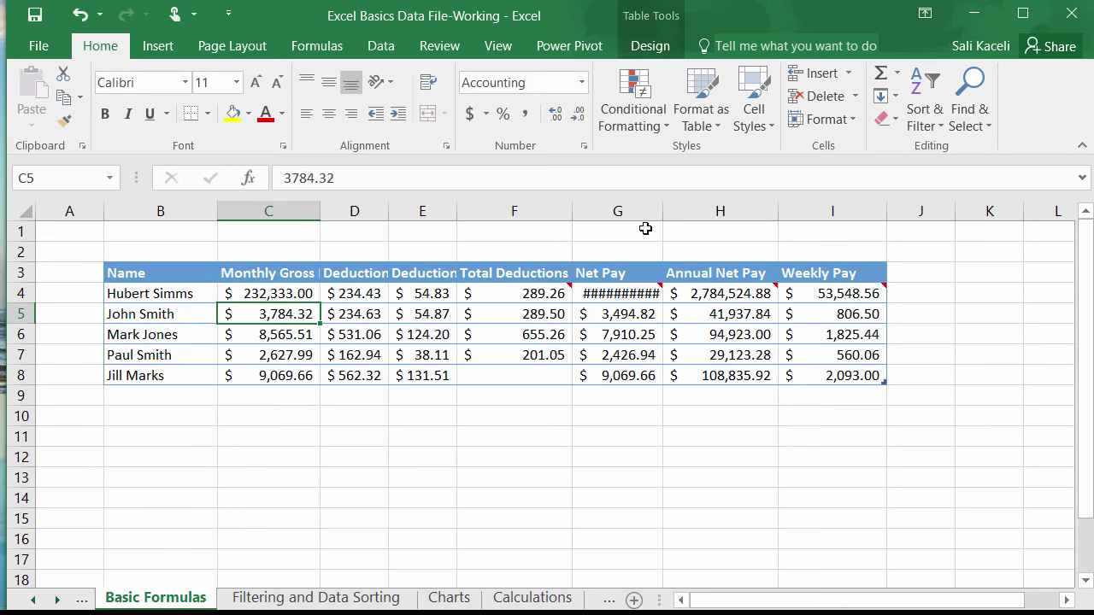
Step: Widen column D on the Calculations sheet and fill the link down into D4
{"action": "left_click", "coordinate": [516, 602]}
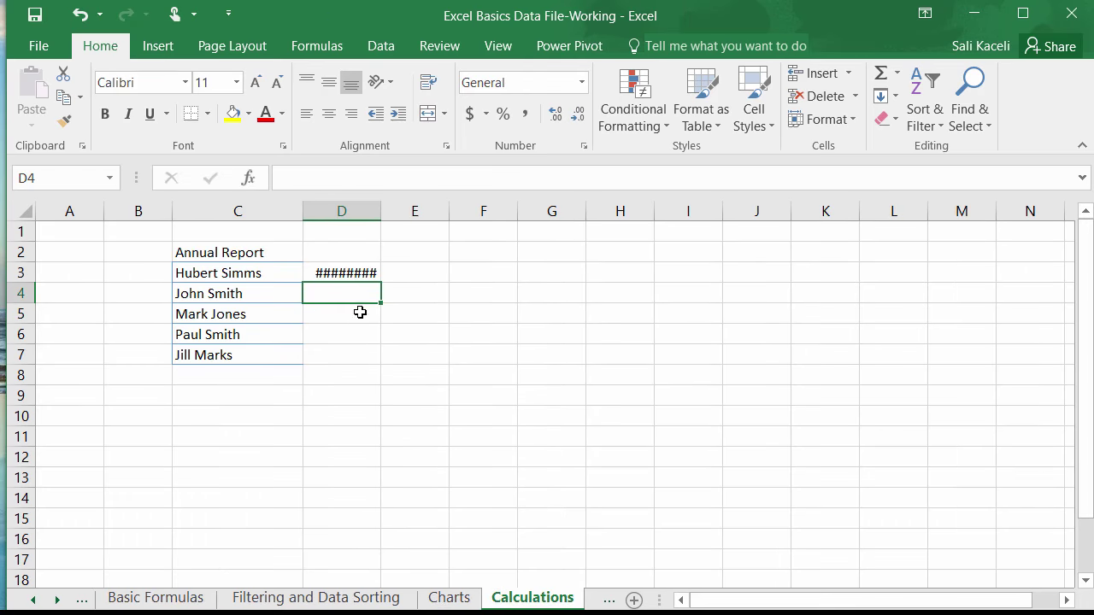
{"action": "mouse_move", "coordinate": [338, 272]}
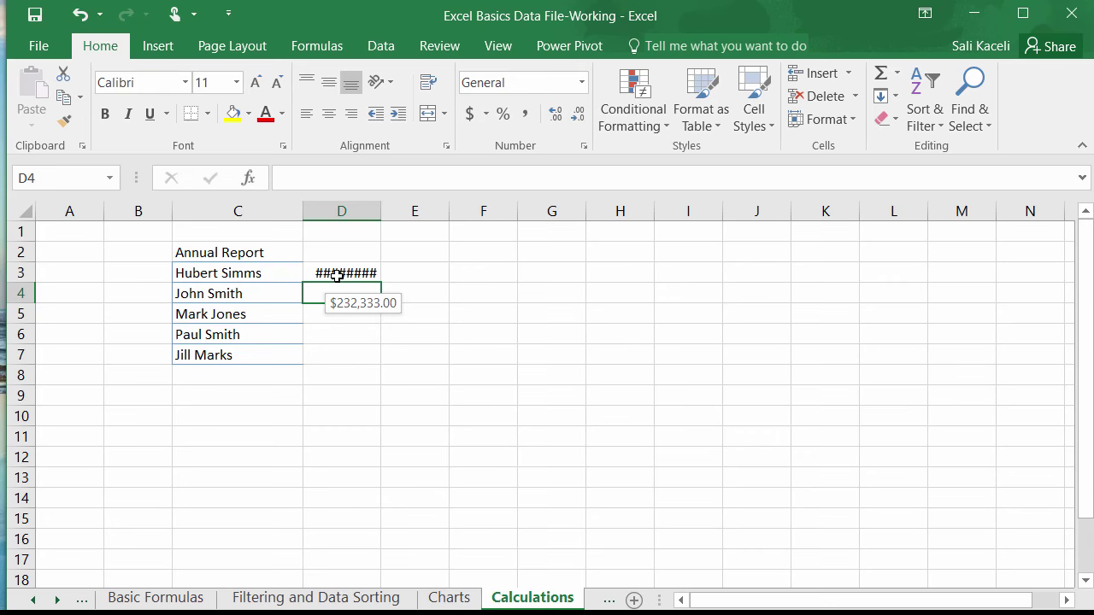
{"action": "left_click_drag", "start_coordinate": [383, 211], "coordinate": [415, 220]}
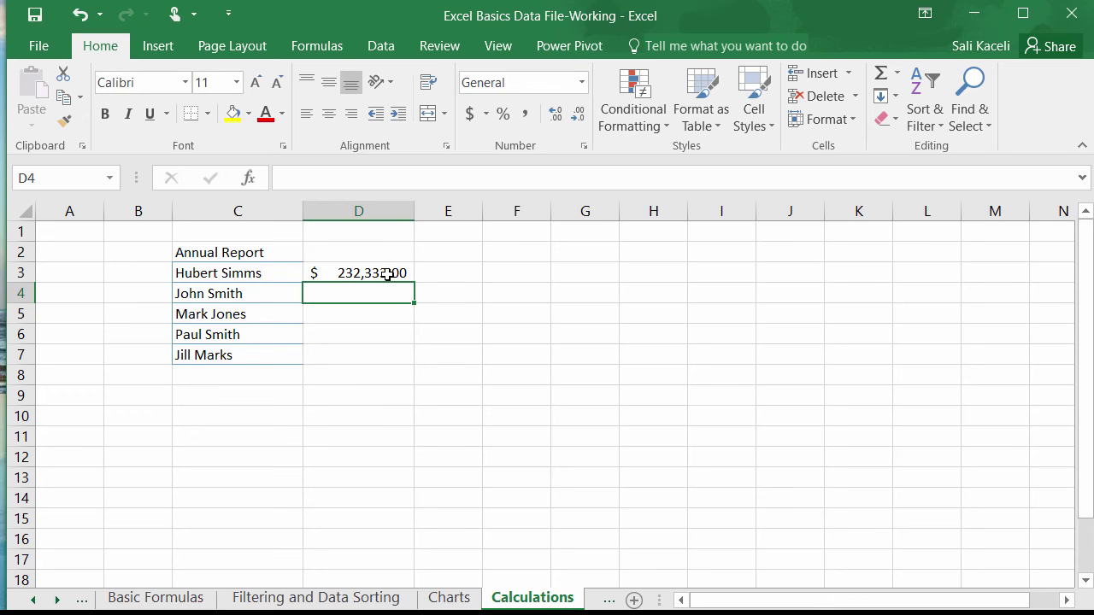
{"action": "key", "text": "ctrl+d"}
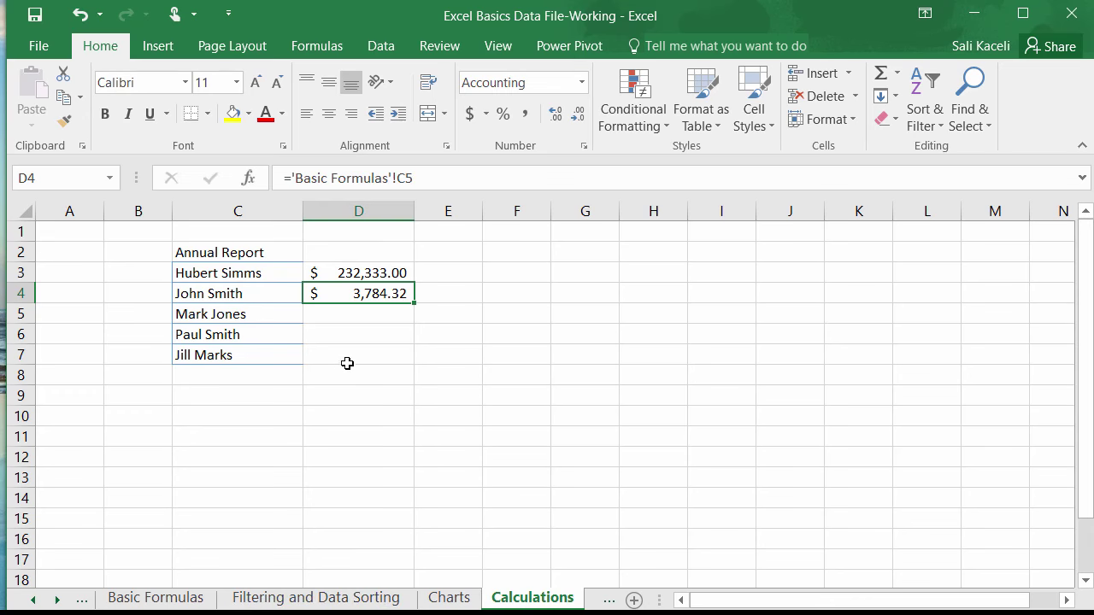
Step: Link D5 to the Annual Net Pay in Basic Formulas cell H6
{"action": "left_click", "coordinate": [368, 318]}
{"action": "type", "text": "="}
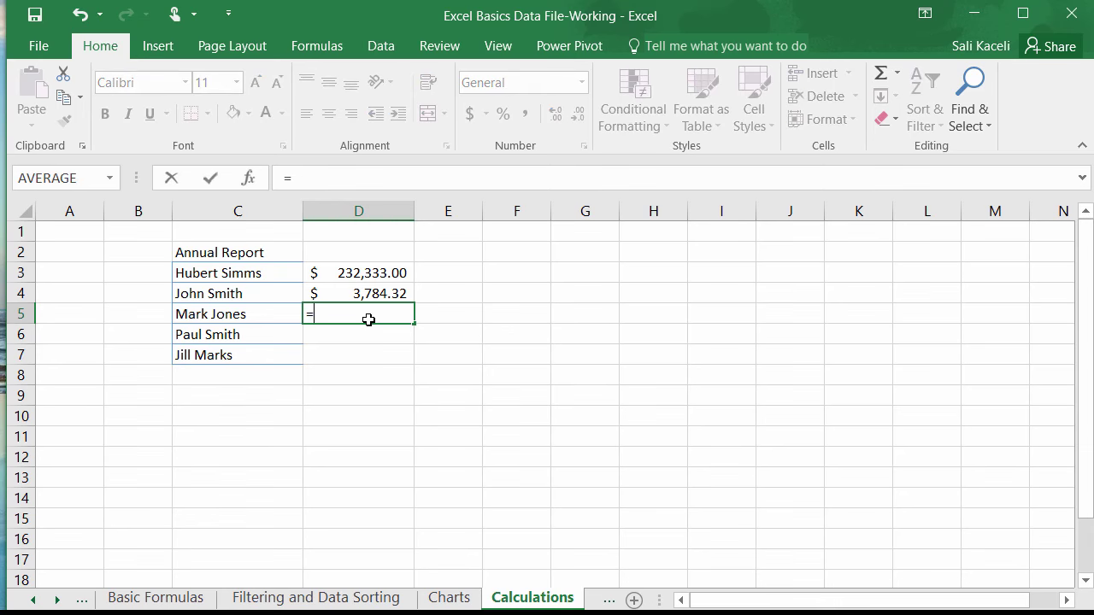
{"action": "left_click", "coordinate": [142, 598]}
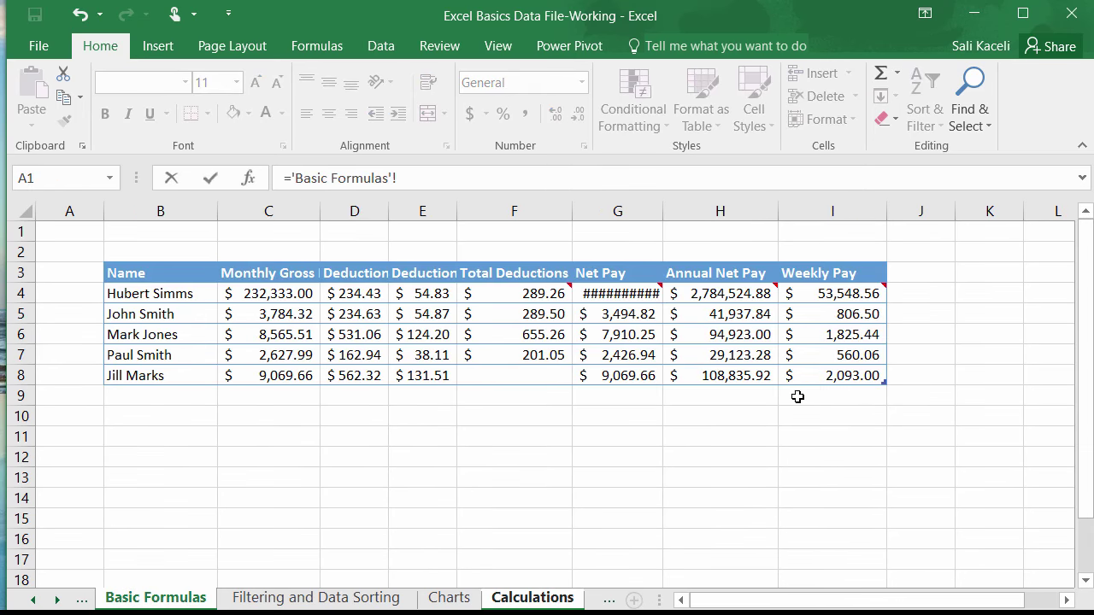
{"action": "mouse_move", "coordinate": [718, 293]}
{"action": "left_click", "coordinate": [746, 339]}
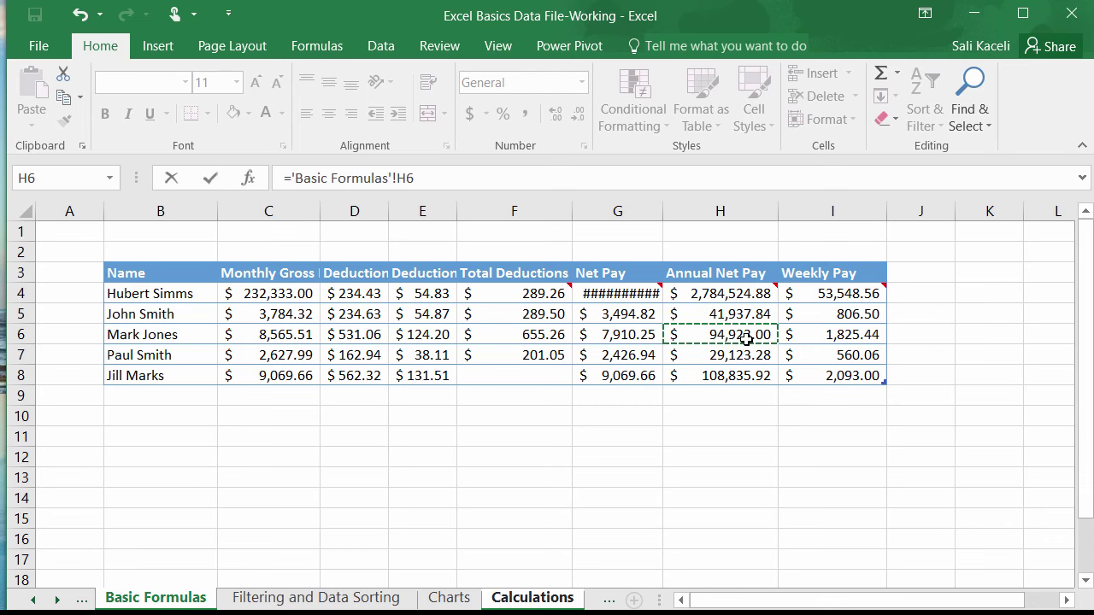
{"action": "key", "text": "Return"}
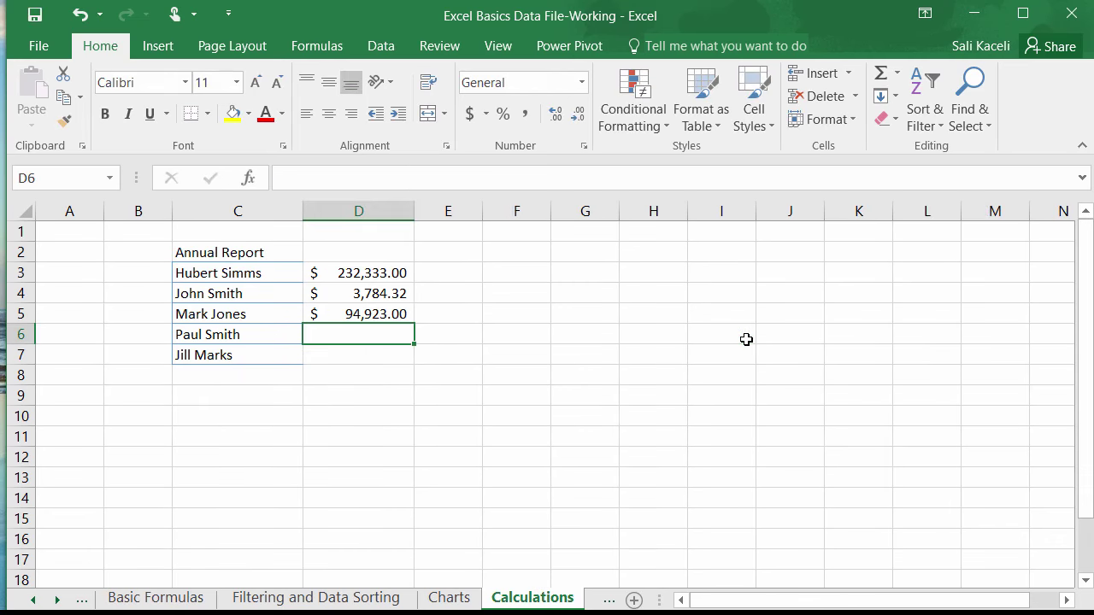
{"action": "left_click", "coordinate": [361, 351]}
{"action": "left_click", "coordinate": [384, 337]}
Step: Switch to the Basic Calculations expense sheet
{"action": "left_click", "coordinate": [609, 600]}
{"action": "left_click", "coordinate": [453, 598]}
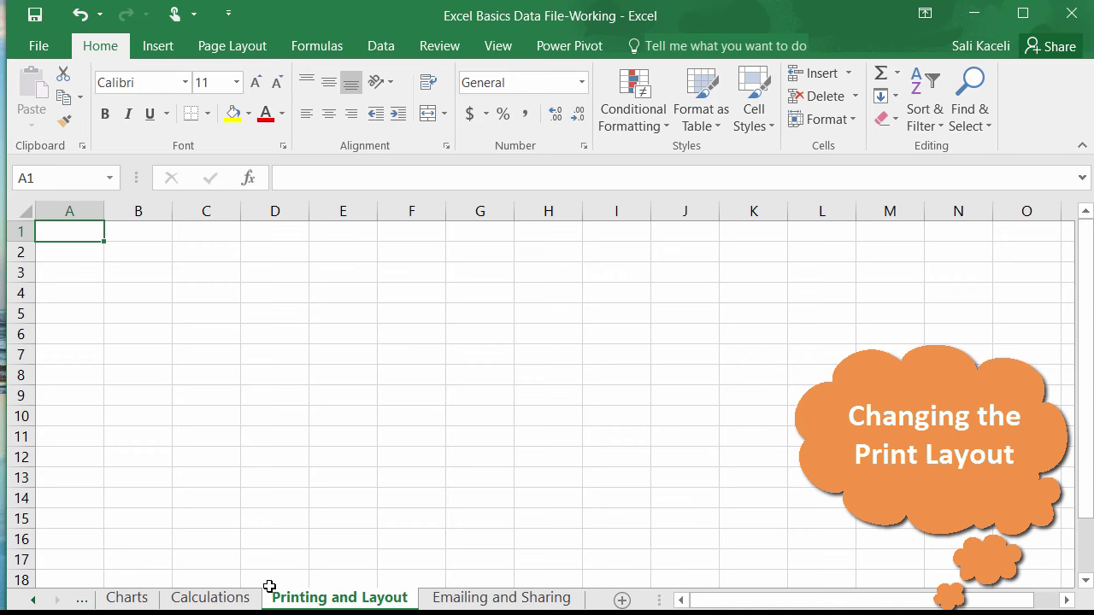
{"action": "left_click", "coordinate": [34, 600]}
{"action": "left_click", "coordinate": [34, 600]}
{"action": "left_click", "coordinate": [34, 600]}
{"action": "left_click", "coordinate": [34, 600]}
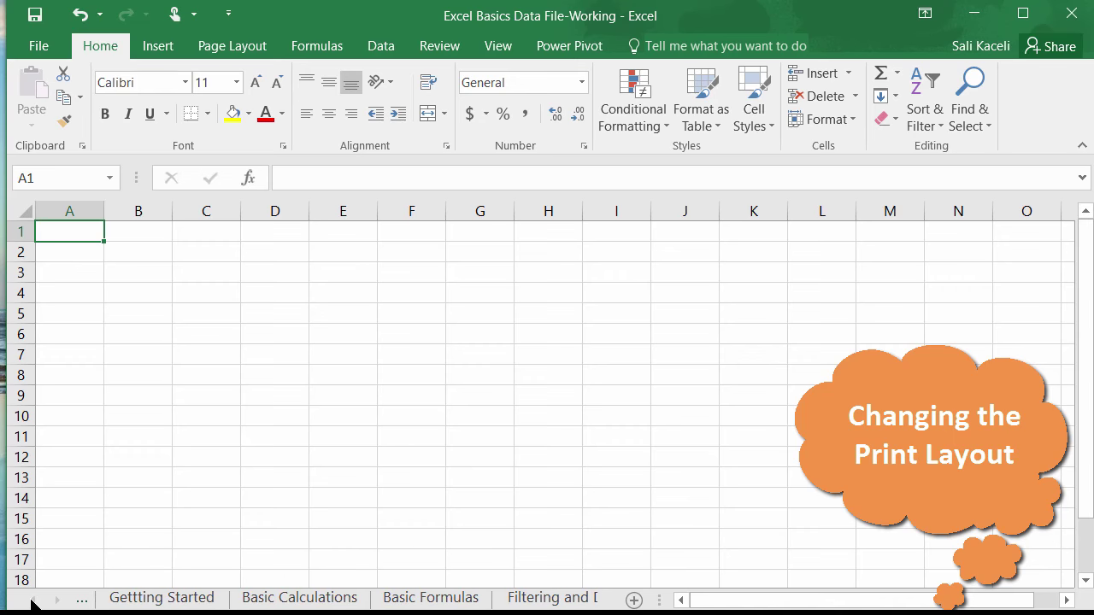
{"action": "left_click", "coordinate": [141, 599]}
{"action": "left_click", "coordinate": [257, 600]}
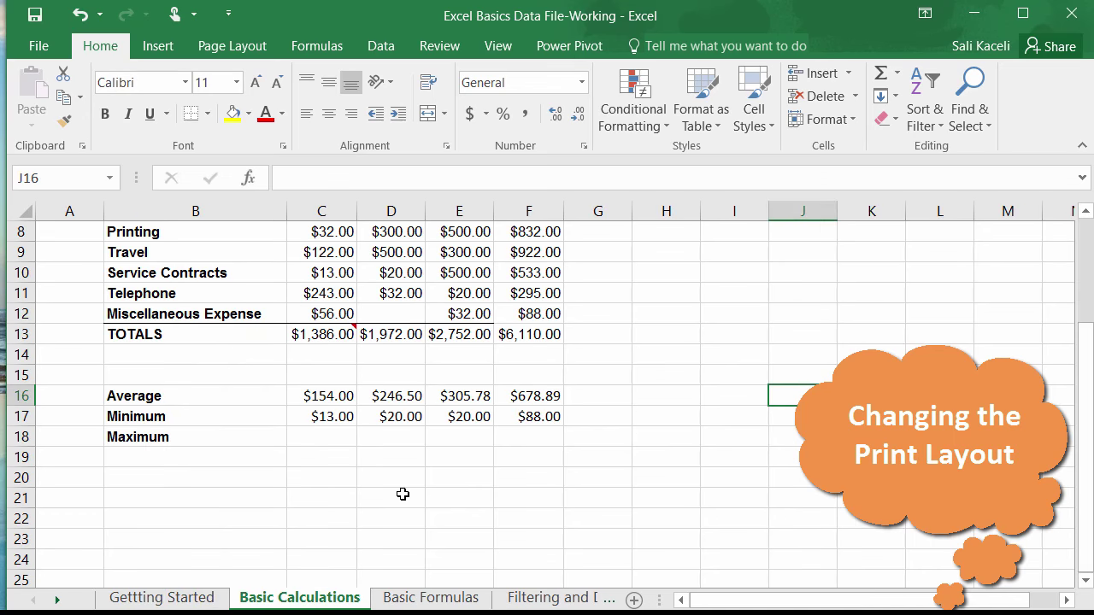
{"action": "scroll", "coordinate": [402, 494], "scroll_direction": "up", "scroll_amount": 3}
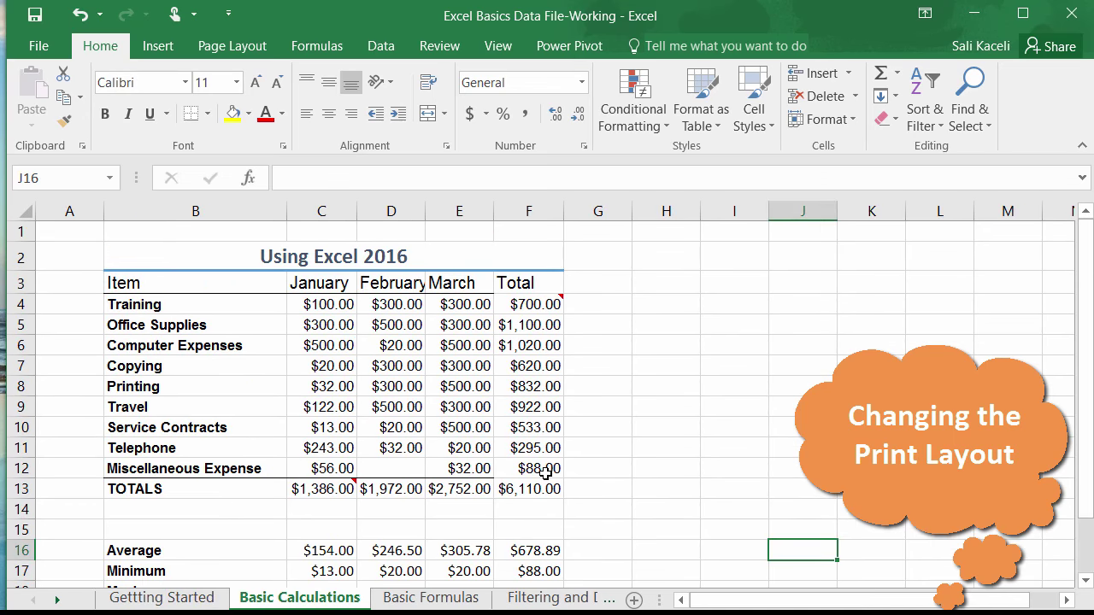
Step: Format the expense data B3:F13 as a blue-header table with headers
{"action": "mouse_move", "coordinate": [139, 282]}
{"action": "left_mouse_down"}
{"action": "mouse_move", "coordinate": [208, 354]}
{"action": "mouse_move", "coordinate": [522, 486]}
{"action": "left_mouse_up"}
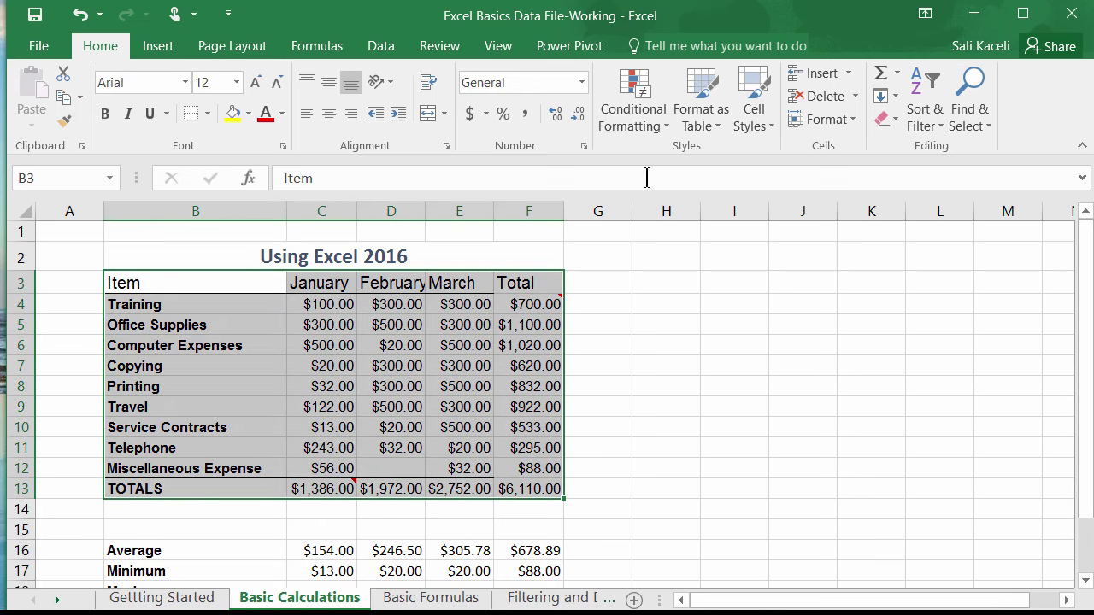
{"action": "left_click", "coordinate": [716, 120]}
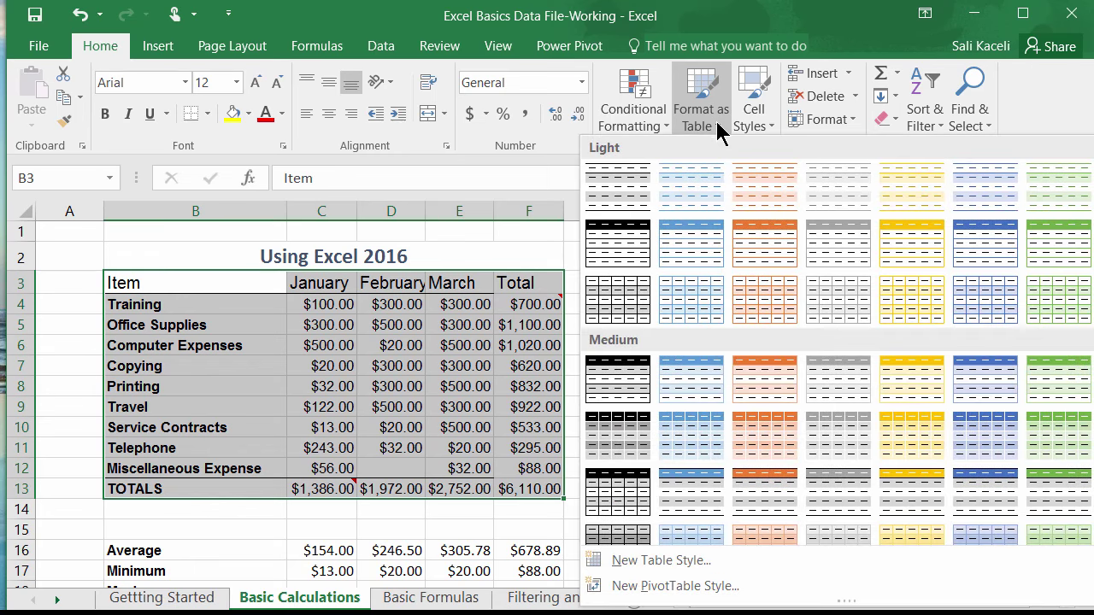
{"action": "left_click", "coordinate": [970, 246]}
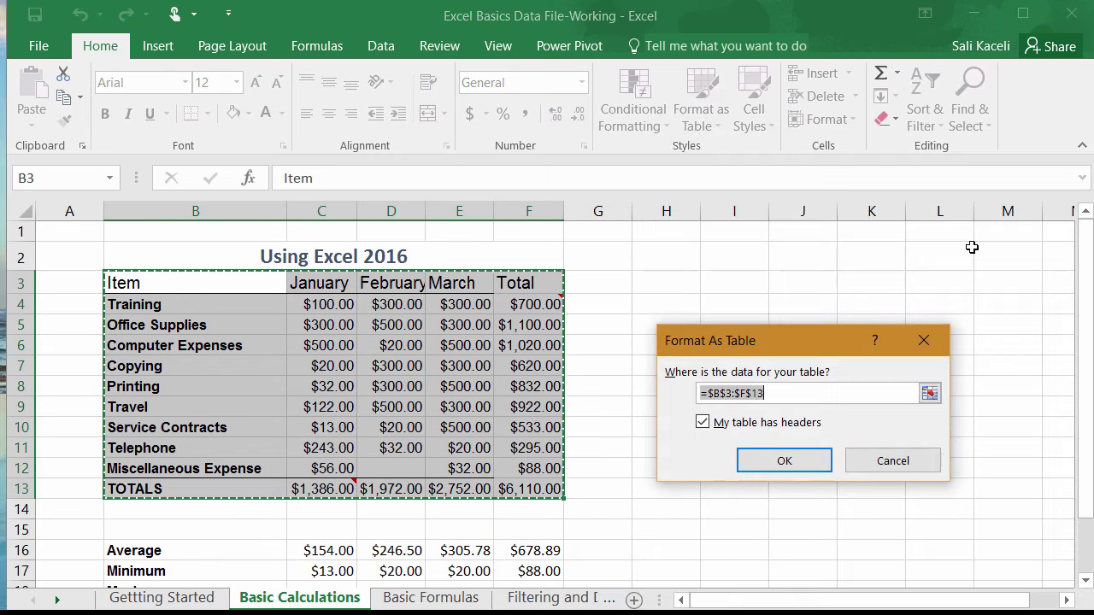
{"action": "left_click", "coordinate": [778, 466]}
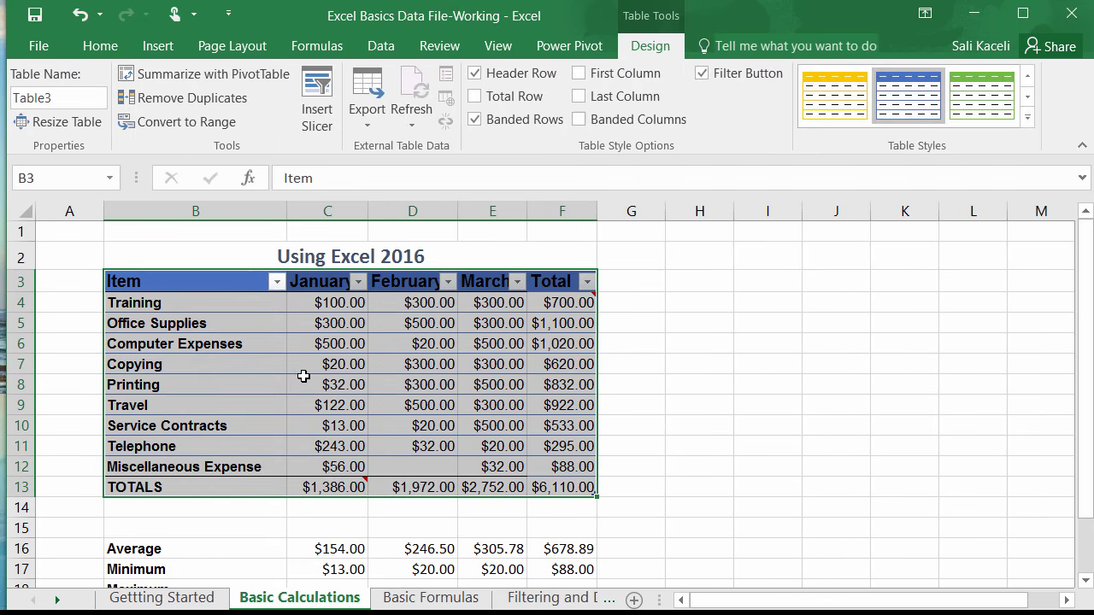
Step: Check the F10 Total formula and select the monthly and total amounts
{"action": "left_click", "coordinate": [342, 383]}
{"action": "left_click", "coordinate": [555, 425]}
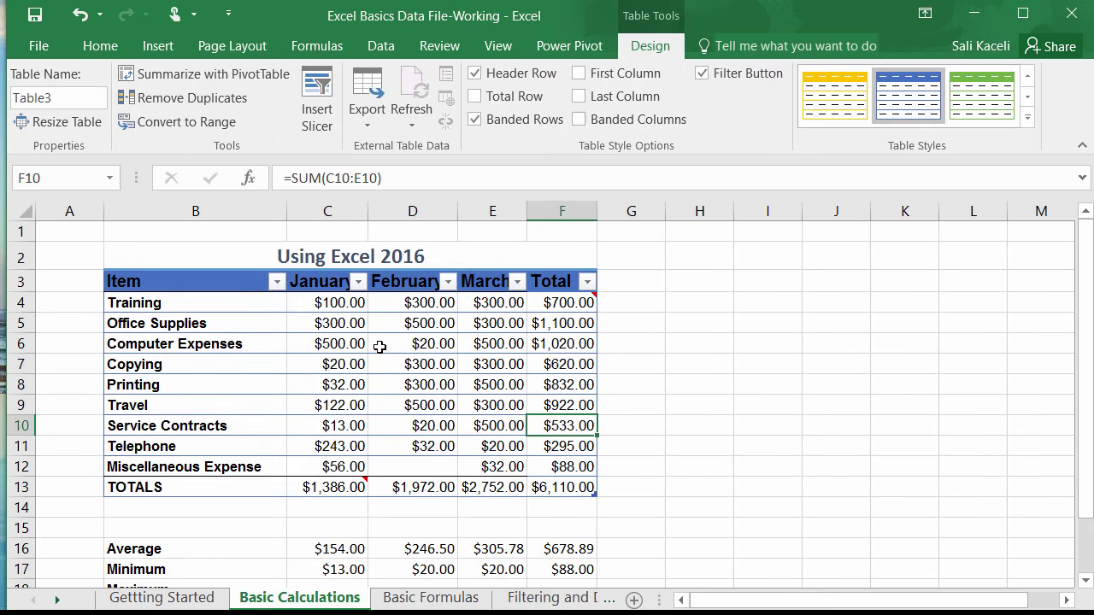
{"action": "mouse_move", "coordinate": [319, 305]}
{"action": "left_mouse_down"}
{"action": "mouse_move", "coordinate": [402, 435]}
{"action": "mouse_move", "coordinate": [554, 446]}
{"action": "mouse_move", "coordinate": [559, 462]}
{"action": "left_mouse_up"}
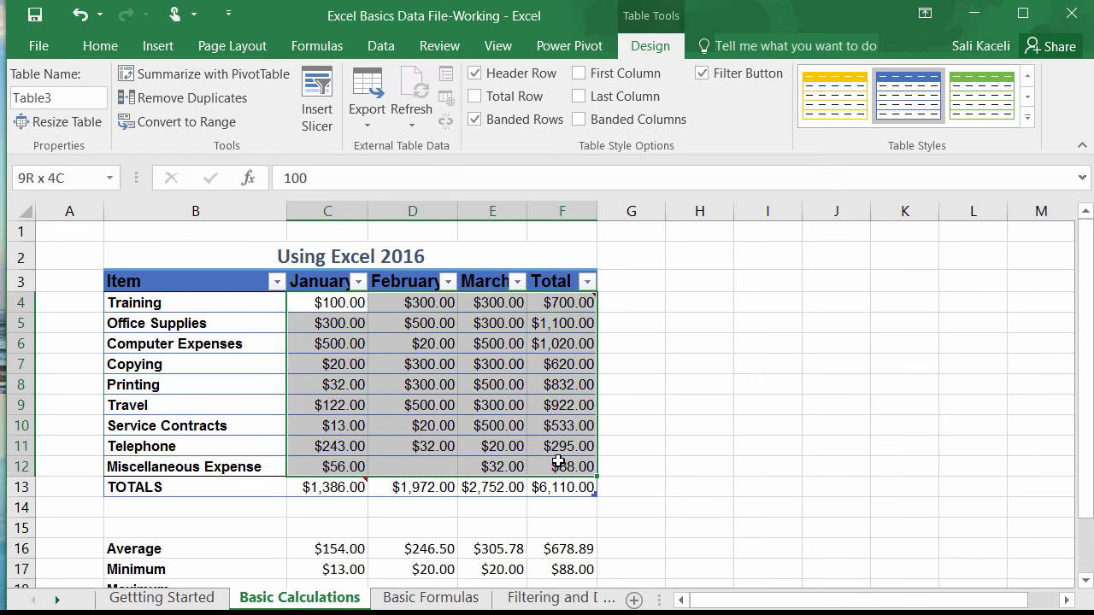
Step: Shade the amounts in C4:F12 with the green-yellow-red colour scale
{"action": "left_click", "coordinate": [99, 47]}
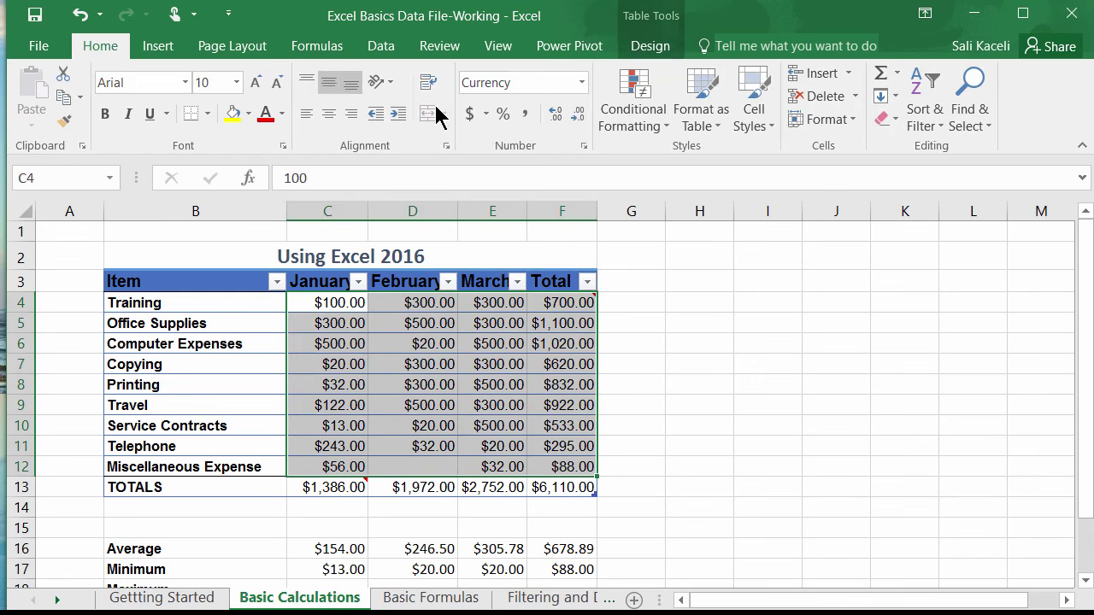
{"action": "left_click", "coordinate": [645, 128]}
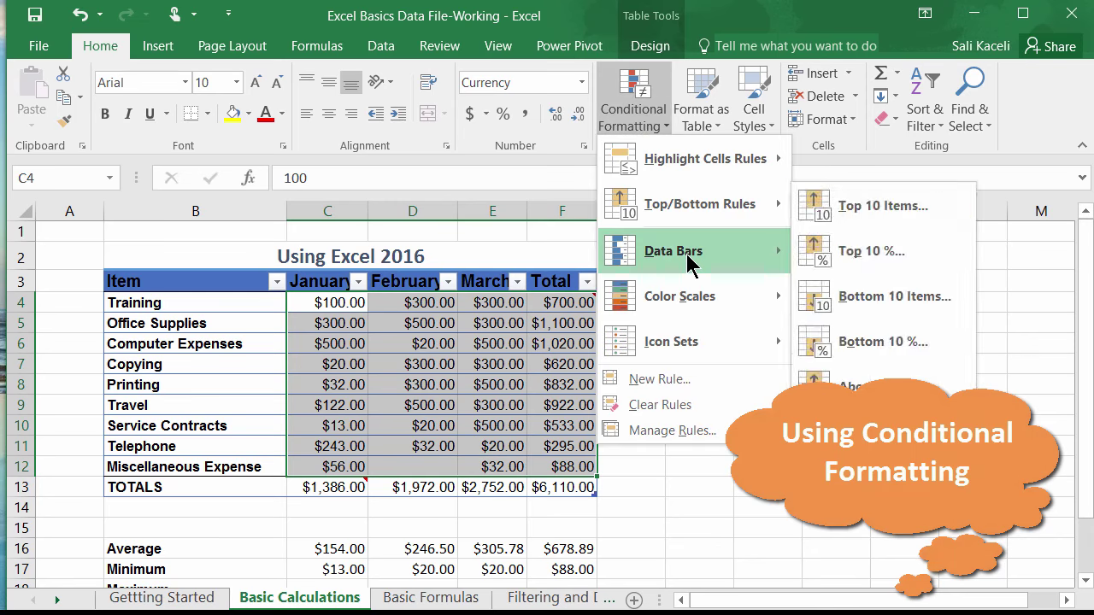
{"action": "mouse_move", "coordinate": [687, 256]}
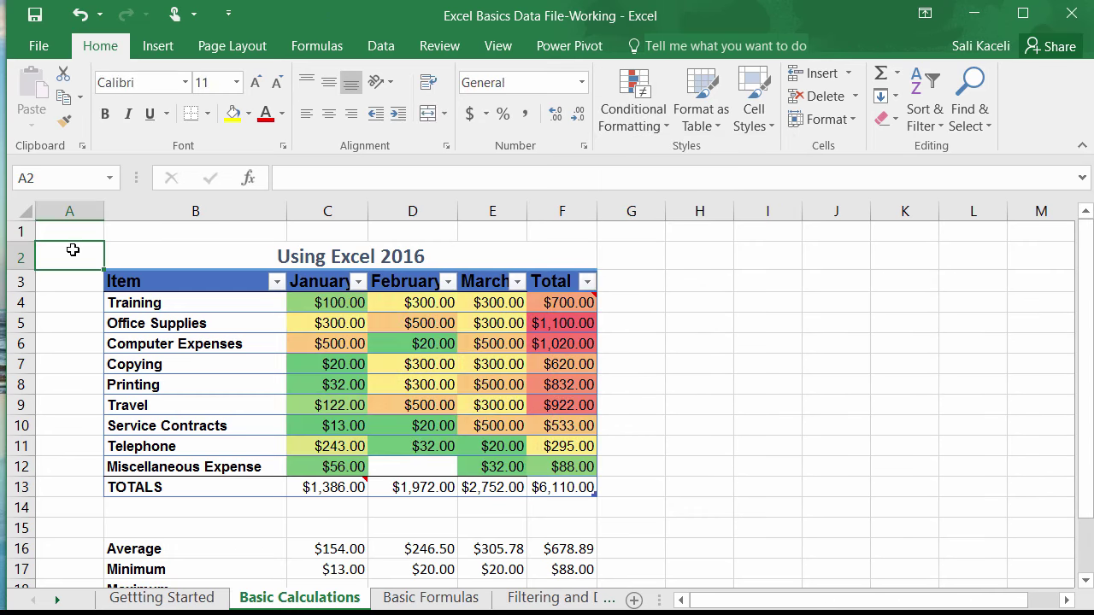
{"action": "left_click", "coordinate": [231, 45]}
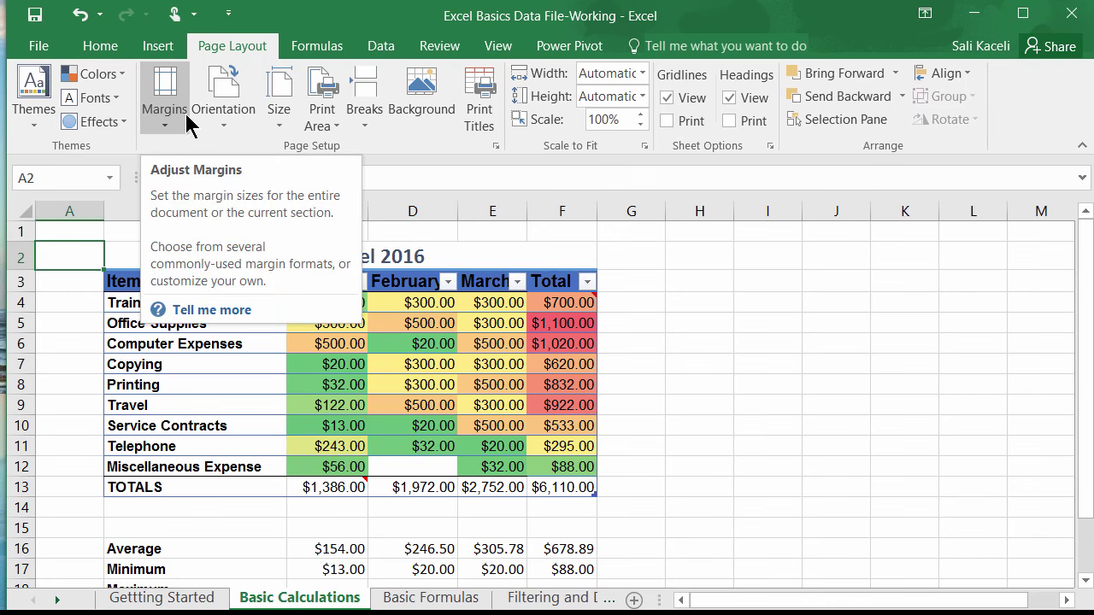
Step: Add a centred custom page header 'My Header' in Page Setup and preview the page
{"action": "left_click", "coordinate": [179, 130]}
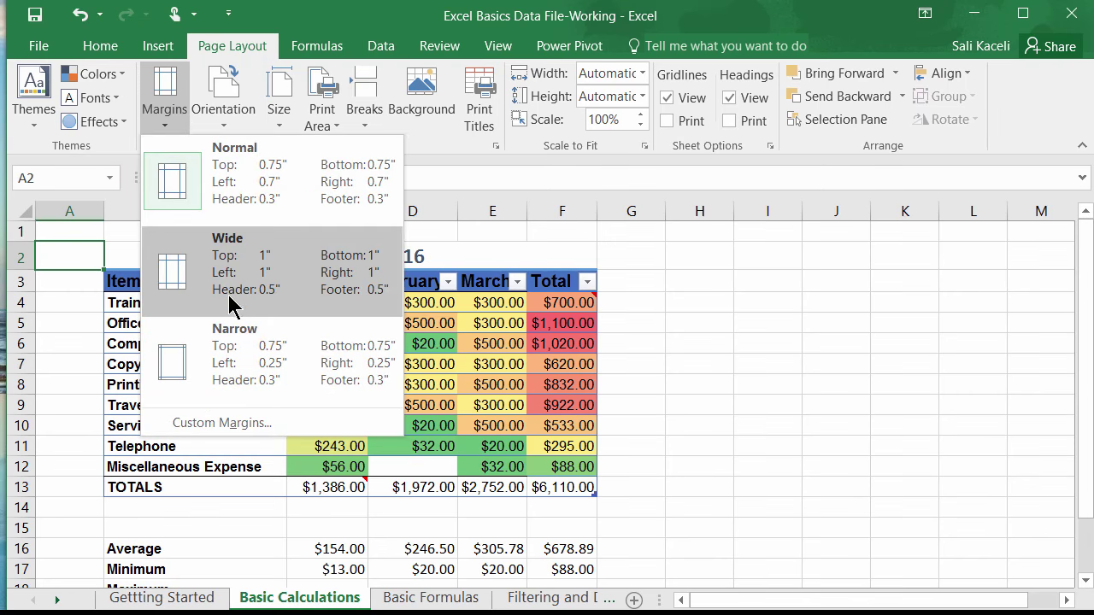
{"action": "left_click", "coordinate": [247, 424]}
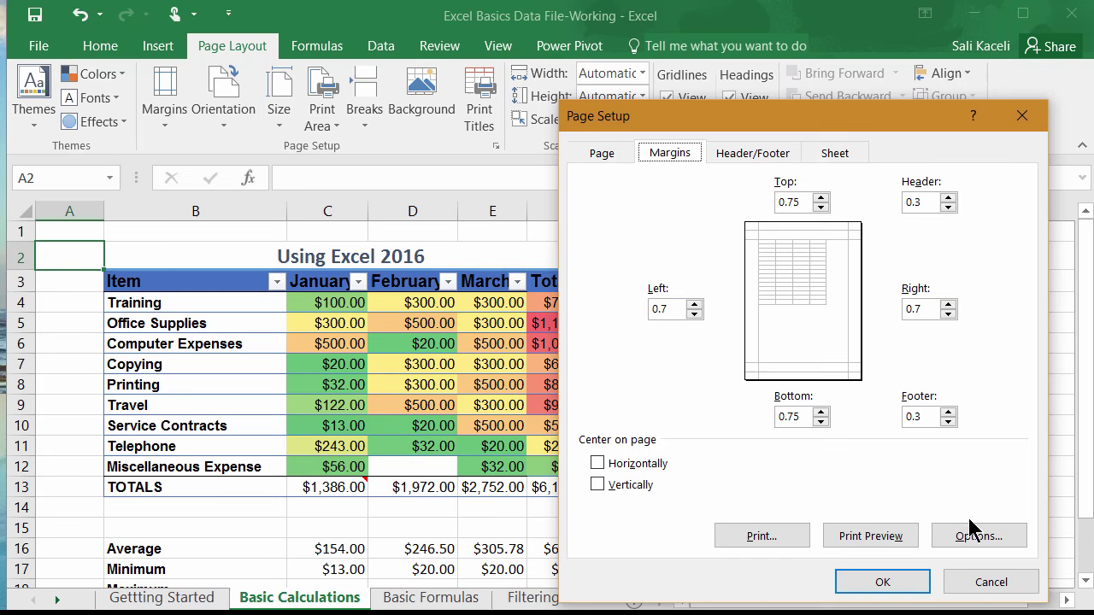
{"action": "left_click", "coordinate": [749, 155]}
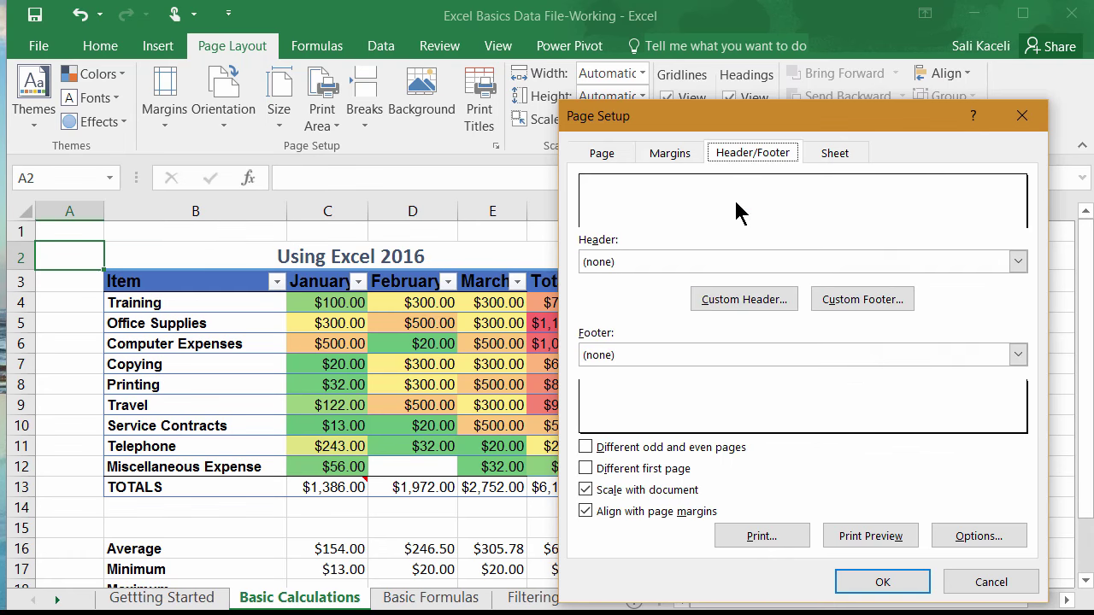
{"action": "left_click", "coordinate": [752, 301]}
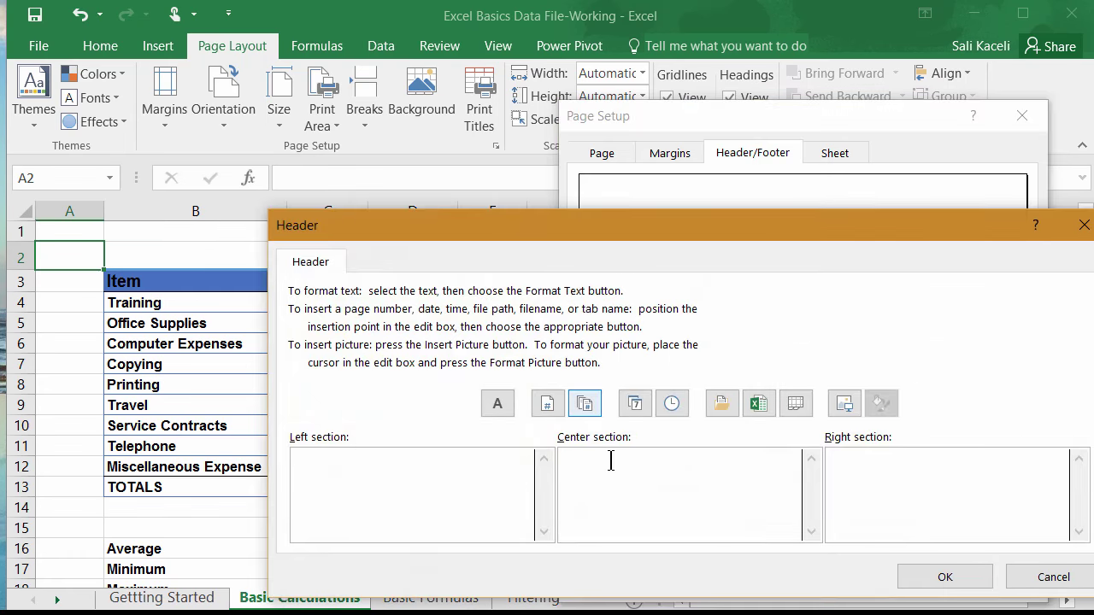
{"action": "left_click", "coordinate": [641, 477]}
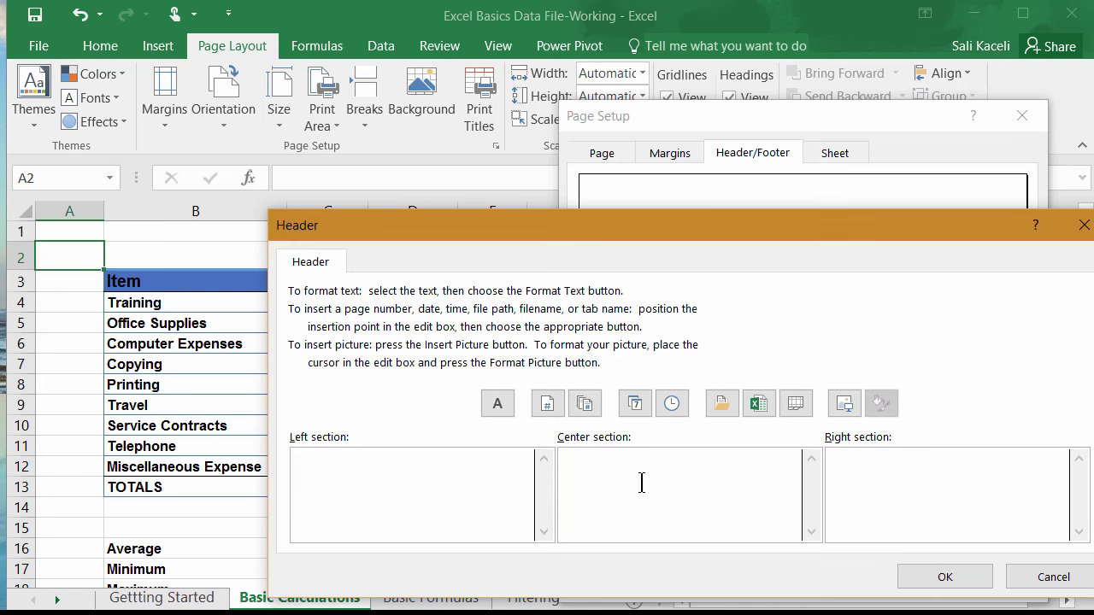
{"action": "type", "text": "My Headers"}
{"action": "key", "text": "BackSpace"}
{"action": "left_click", "coordinate": [935, 583]}
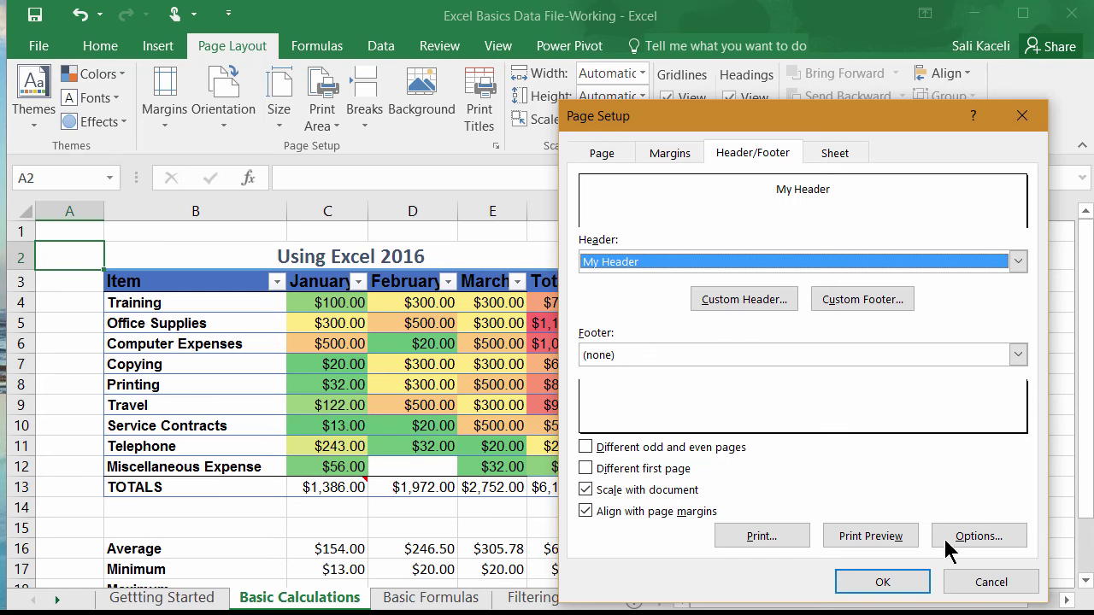
{"action": "left_click", "coordinate": [870, 536]}
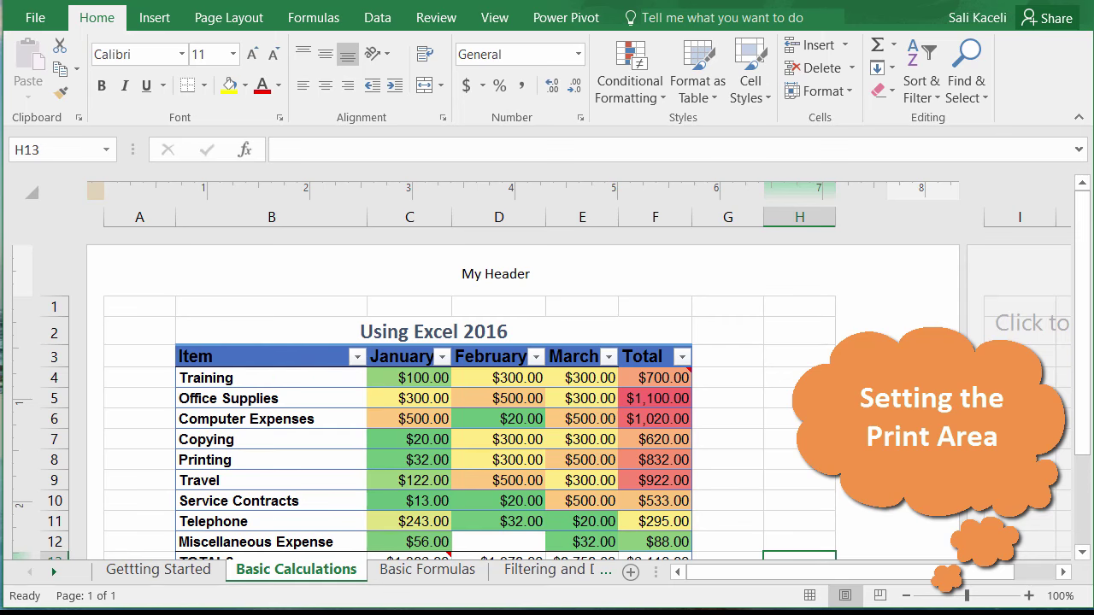
Step: Set B2:F13, from the Using Excel 2016 title to TOTALS, as the print area
{"action": "scroll", "coordinate": [533, 360], "scroll_direction": "down", "scroll_amount": 4}
{"action": "scroll", "coordinate": [397, 330], "scroll_direction": "up", "scroll_amount": 2}
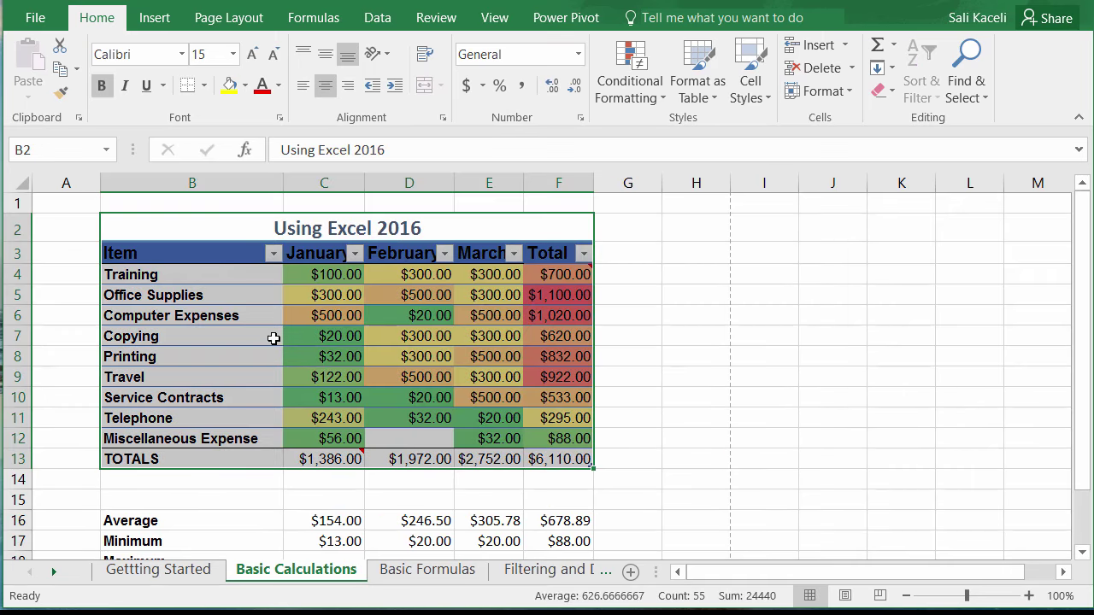
{"action": "left_click", "coordinate": [247, 21]}
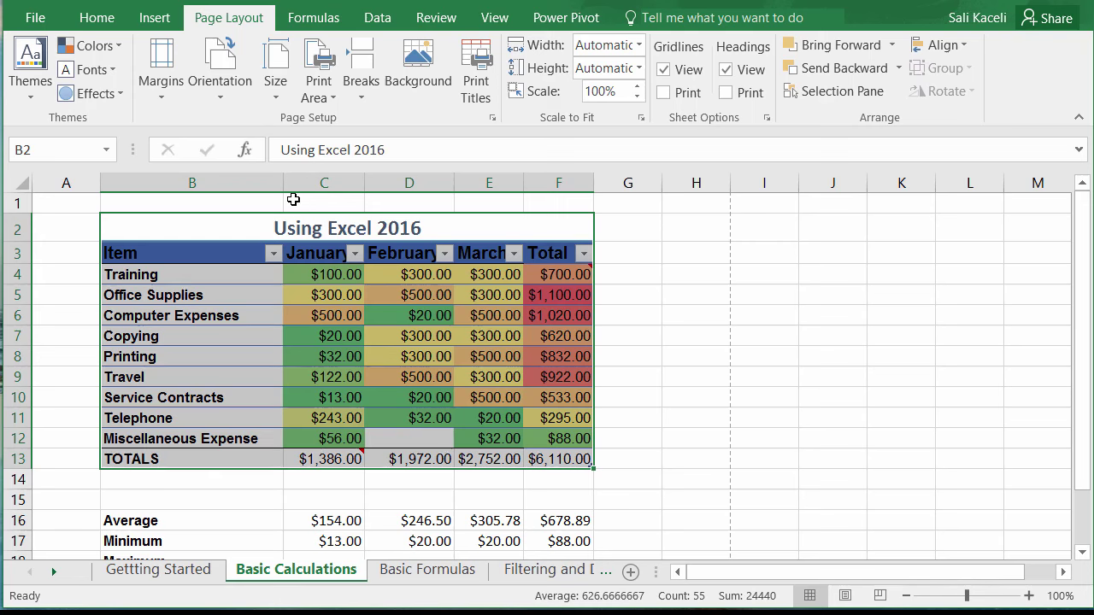
{"action": "left_click", "coordinate": [336, 104]}
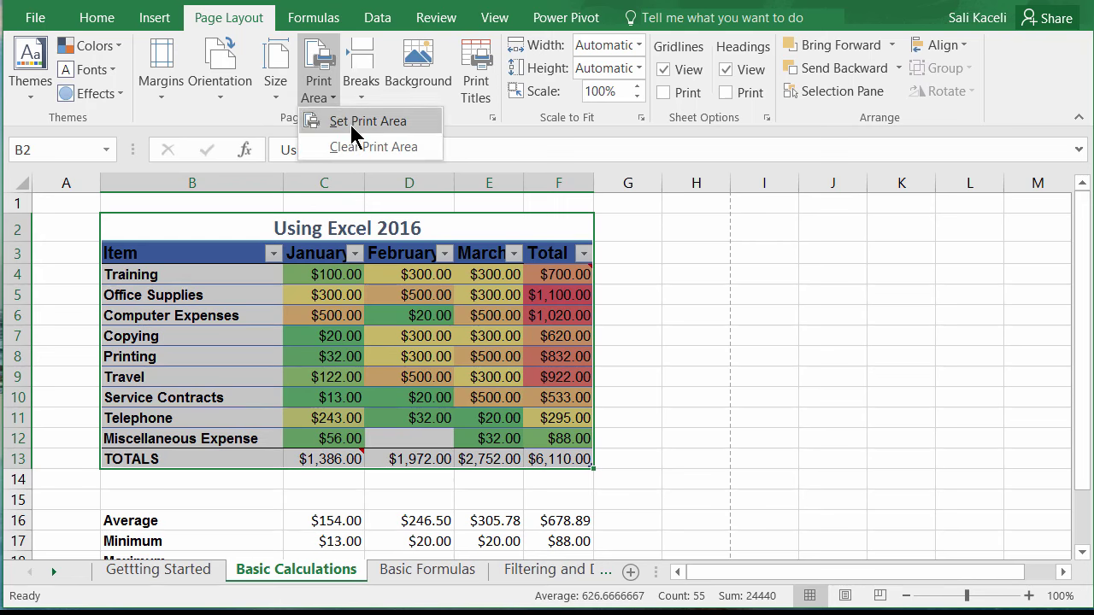
{"action": "left_click", "coordinate": [349, 121]}
Step: Preview the one-page printout of the headed expense table, then return to the sheet
{"action": "left_click", "coordinate": [35, 19]}
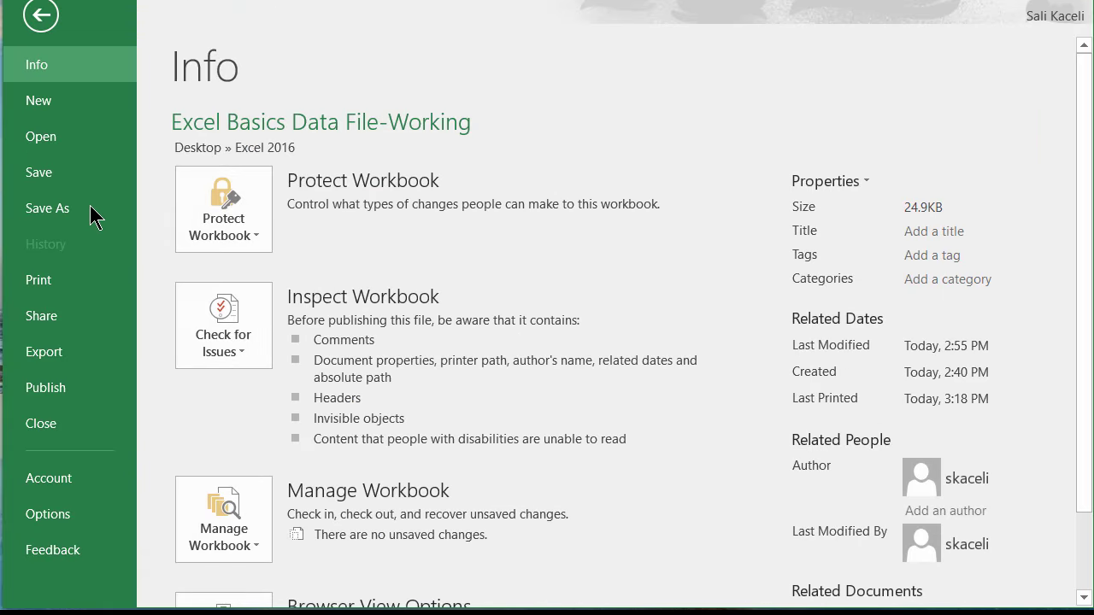
{"action": "left_click", "coordinate": [94, 282]}
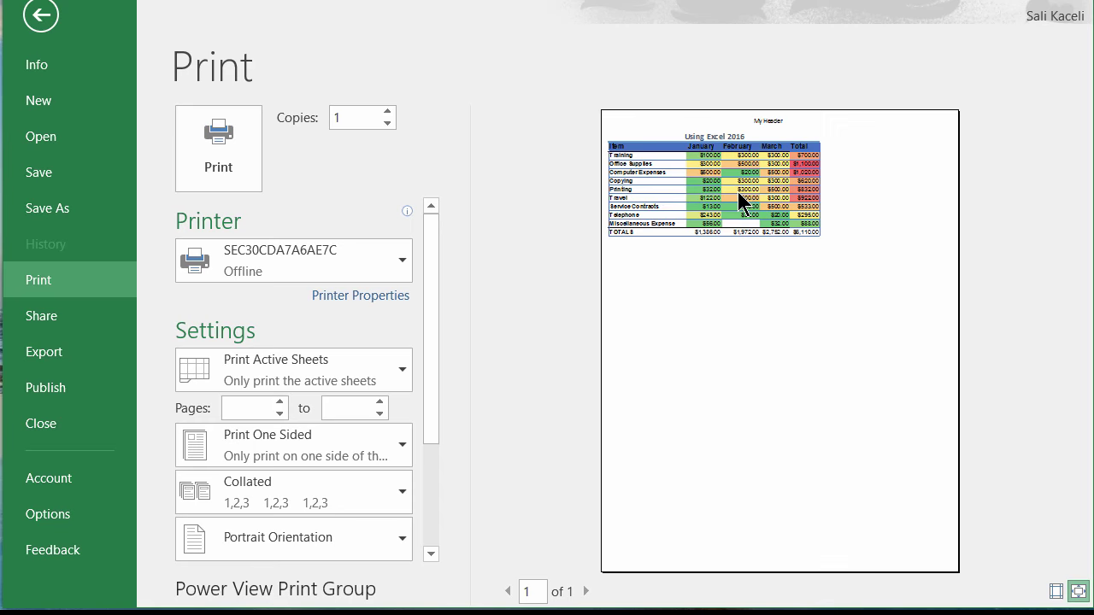
{"action": "left_click", "coordinate": [41, 16]}
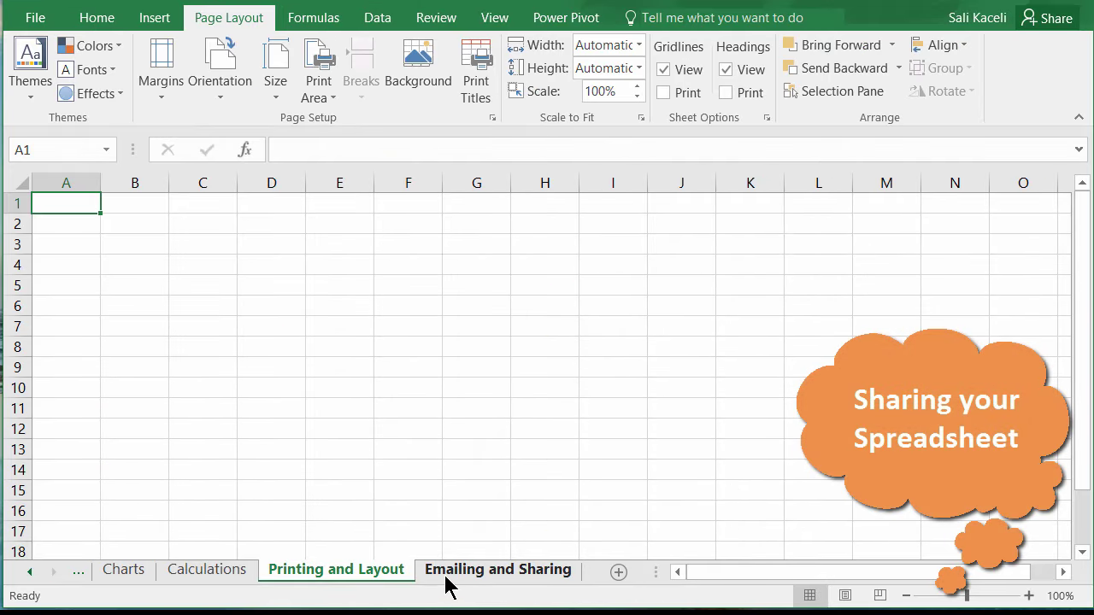
Step: Switch to the Basic Calculations sheet
{"action": "left_click", "coordinate": [446, 580]}
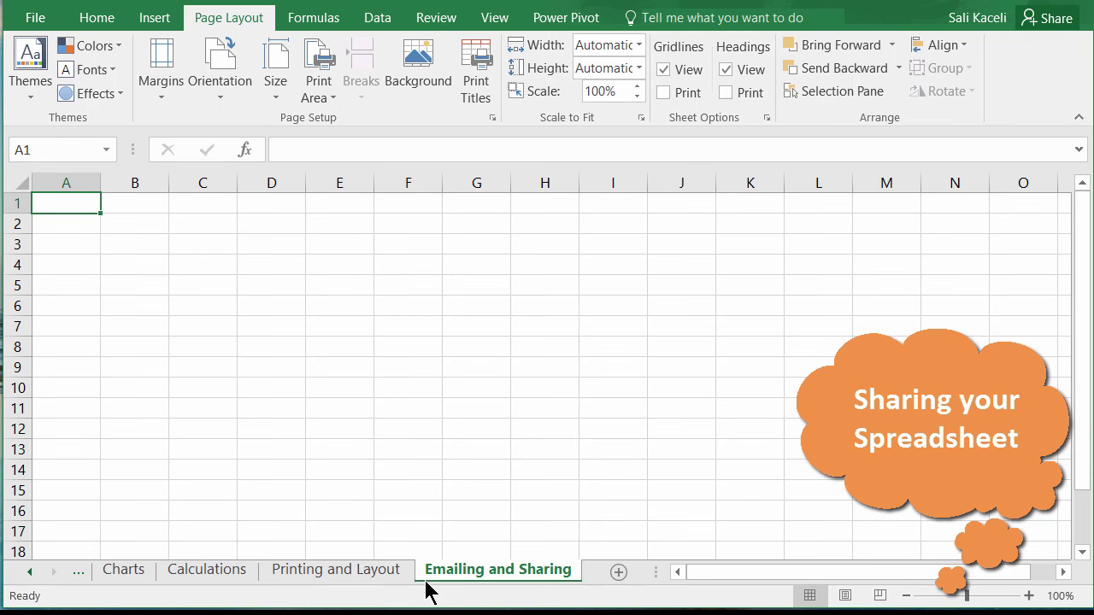
{"action": "left_click", "coordinate": [30, 573]}
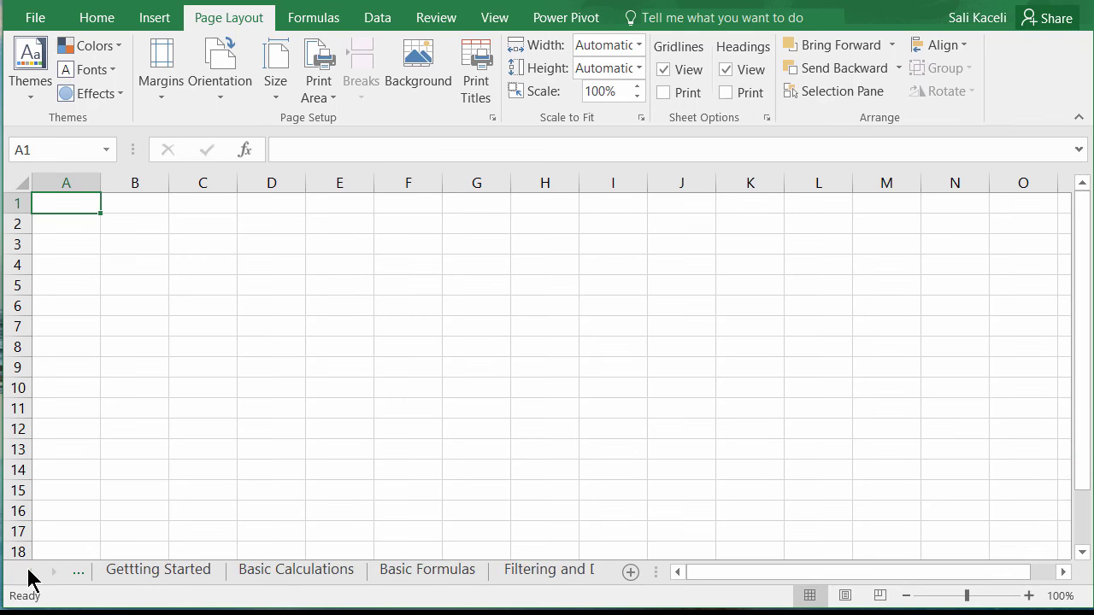
{"action": "left_click", "coordinate": [124, 580]}
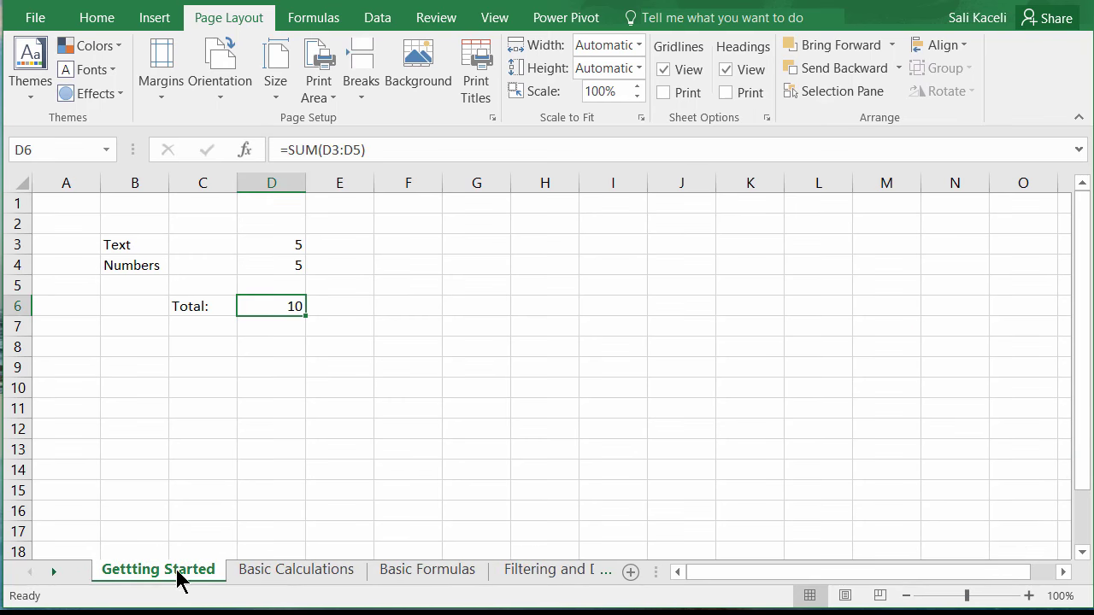
{"action": "left_click", "coordinate": [259, 573]}
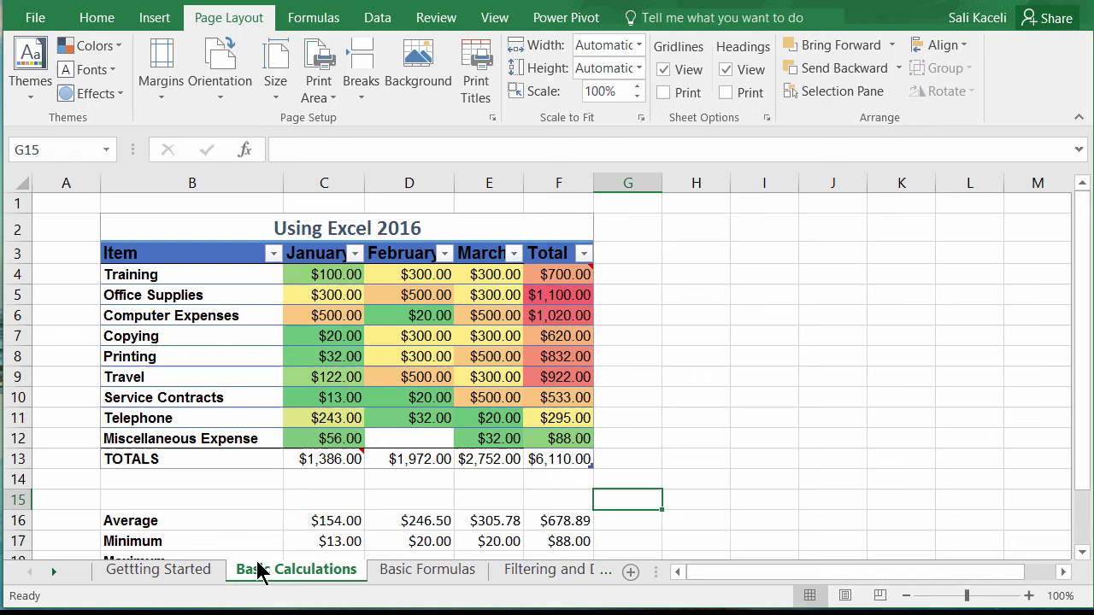
Step: Show the workbook's Email sharing options: attachment, link, PDF and XPS
{"action": "left_click", "coordinate": [49, 13]}
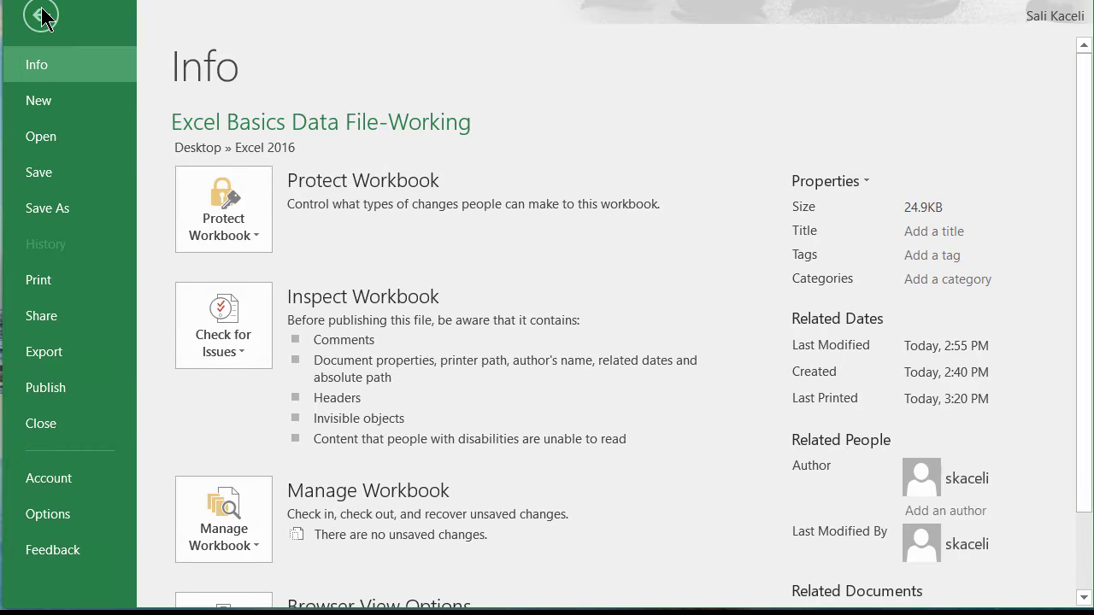
{"action": "left_click", "coordinate": [30, 13]}
{"action": "left_click", "coordinate": [44, 21]}
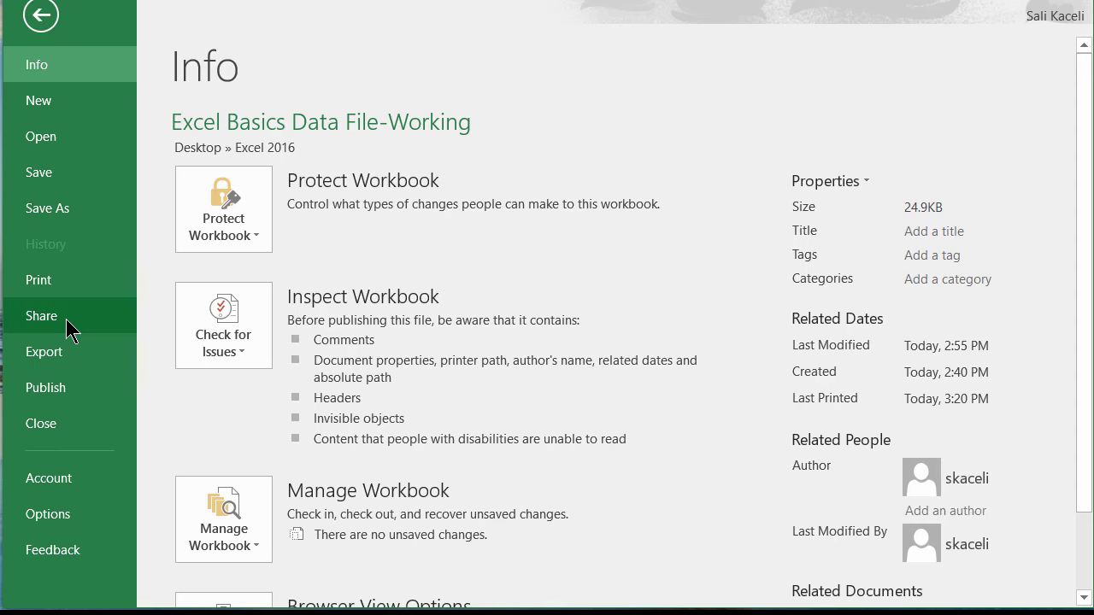
{"action": "left_click", "coordinate": [73, 319]}
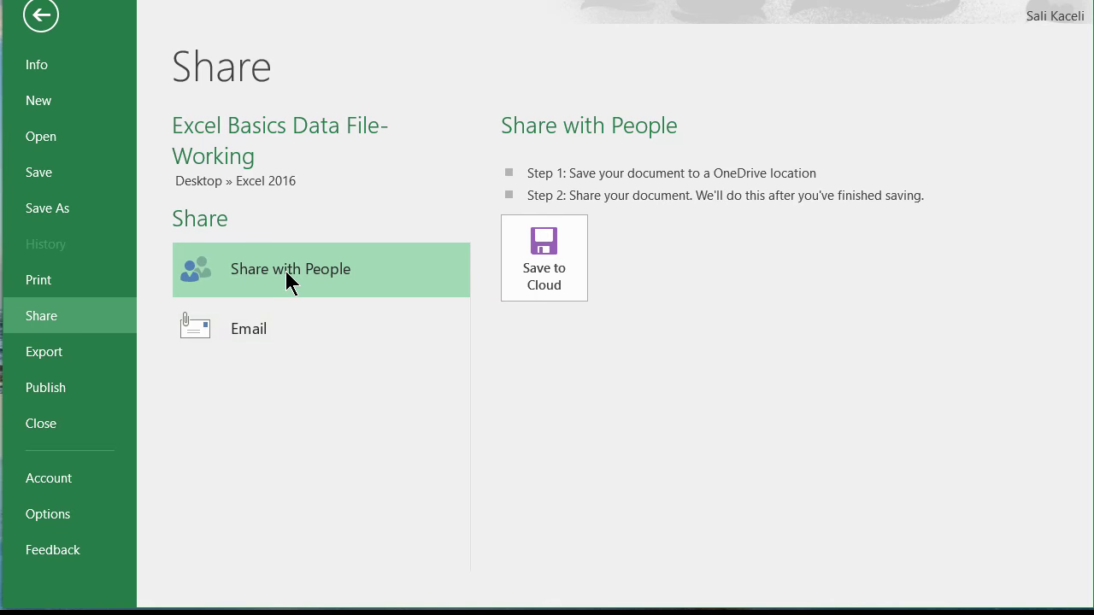
{"action": "left_click", "coordinate": [239, 329]}
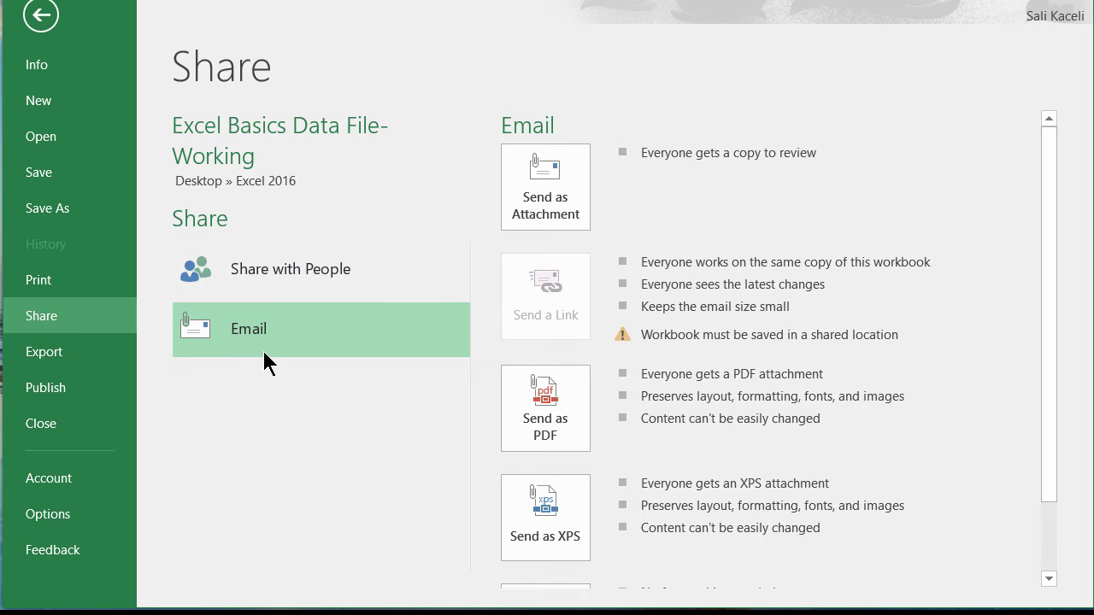
Step: Start exporting the workbook as a PDF with Create PDF/XPS Document
{"action": "left_click", "coordinate": [567, 425]}
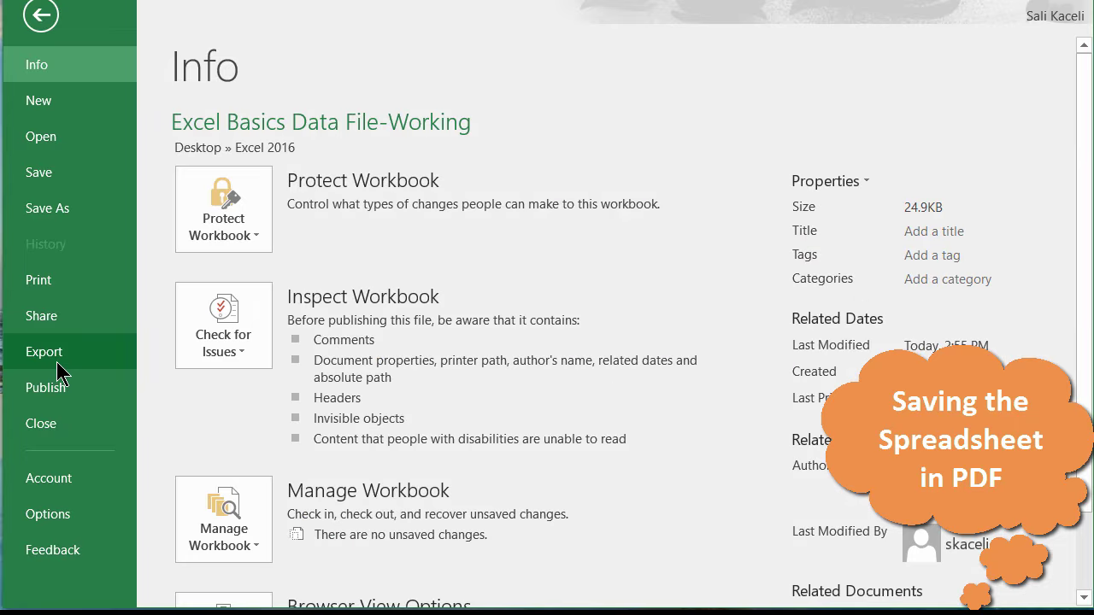
{"action": "left_click", "coordinate": [57, 361]}
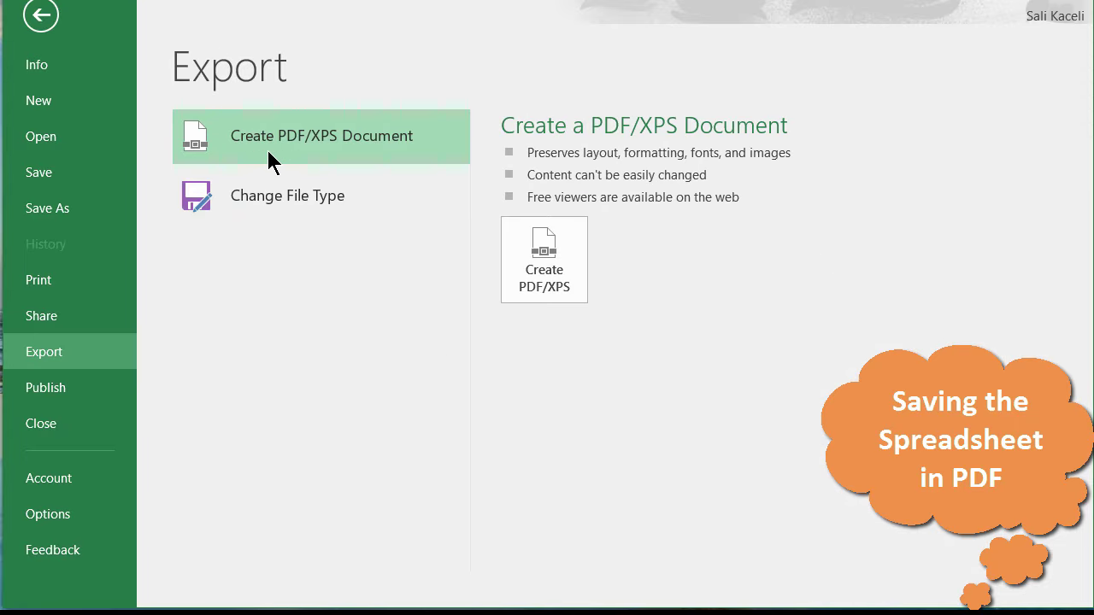
{"action": "left_click", "coordinate": [543, 259]}
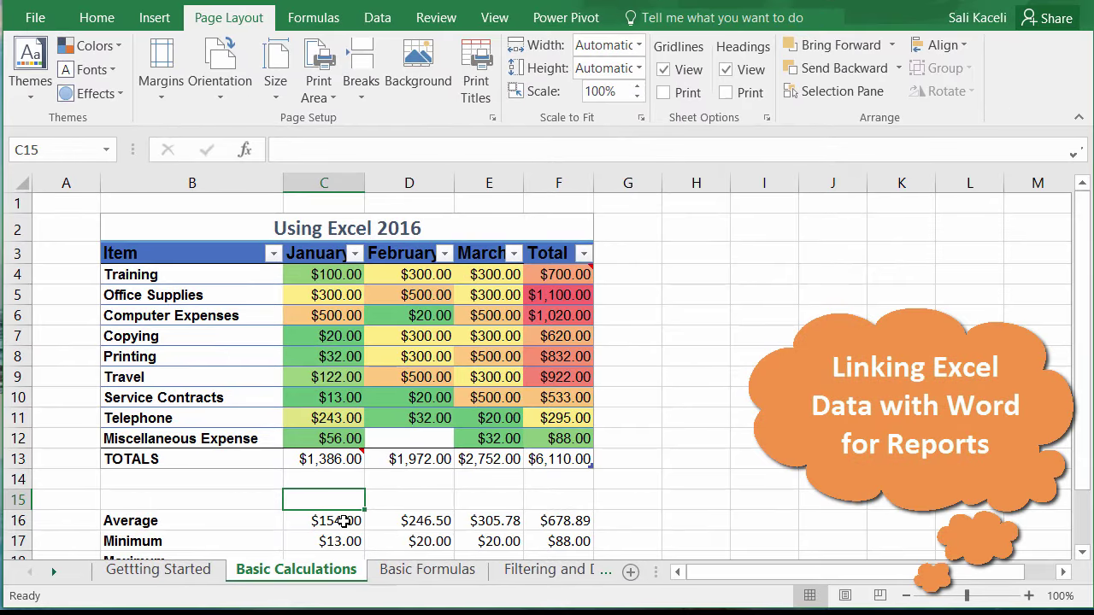
Step: Select empty cell D14, then the TOTALS cell in the expense table
{"action": "left_click", "coordinate": [423, 478]}
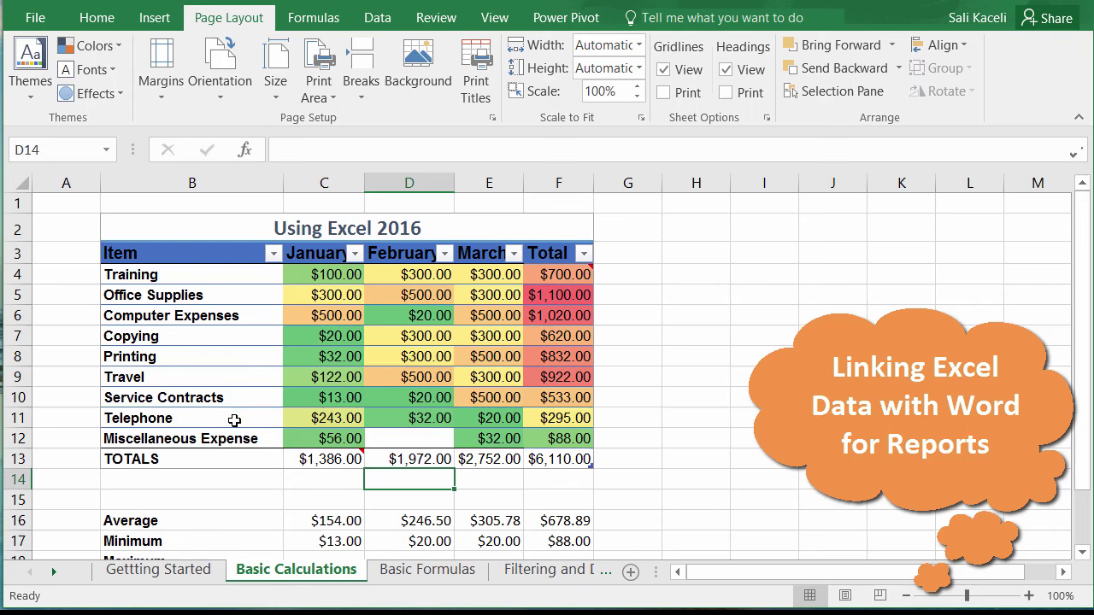
{"action": "left_click", "coordinate": [236, 454]}
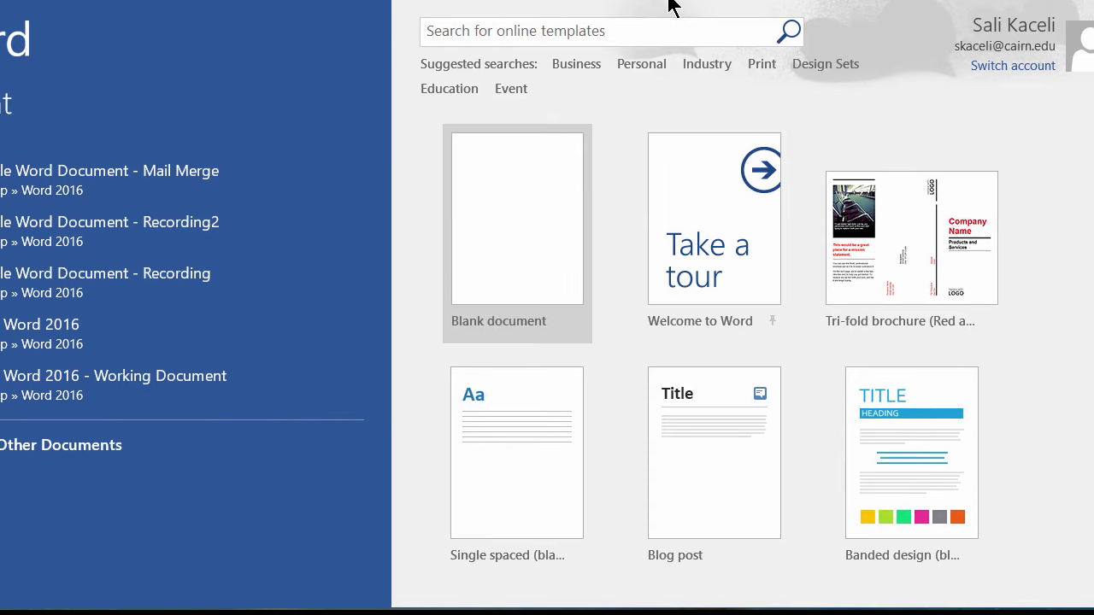
Step: Write 'This my report' and 'Below are the expenses for this month.' in a blank document, then copy the Excel table
{"action": "left_click", "coordinate": [496, 228]}
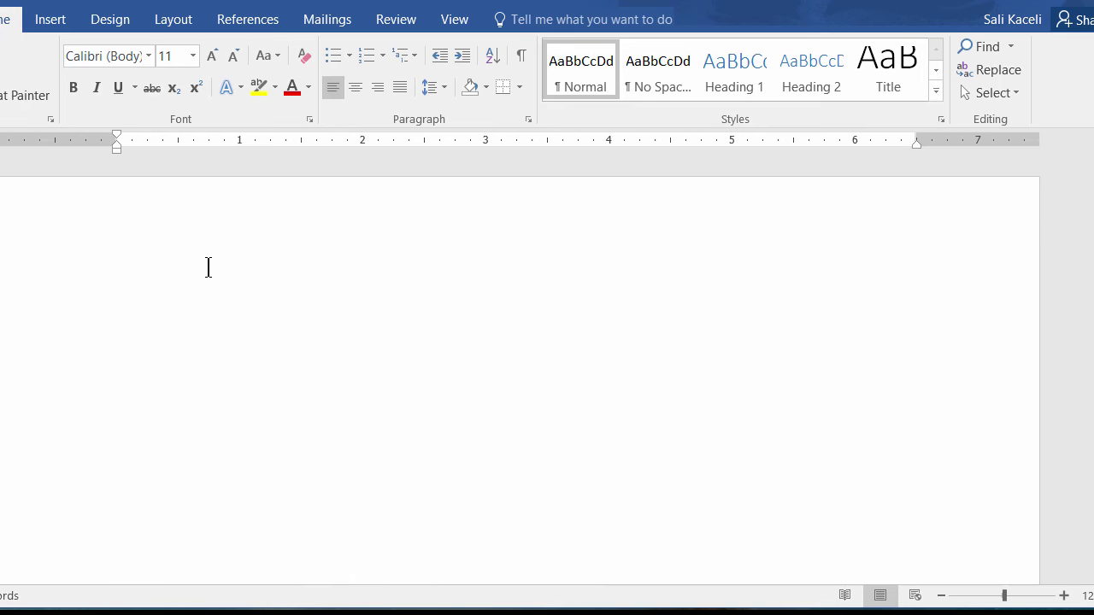
{"action": "type", "text": "This my report"}
{"action": "key", "text": "Return"}
{"action": "key", "text": "Return"}
{"action": "type", "text": "Below are the expenses for this month."}
{"action": "key", "text": "Return"}
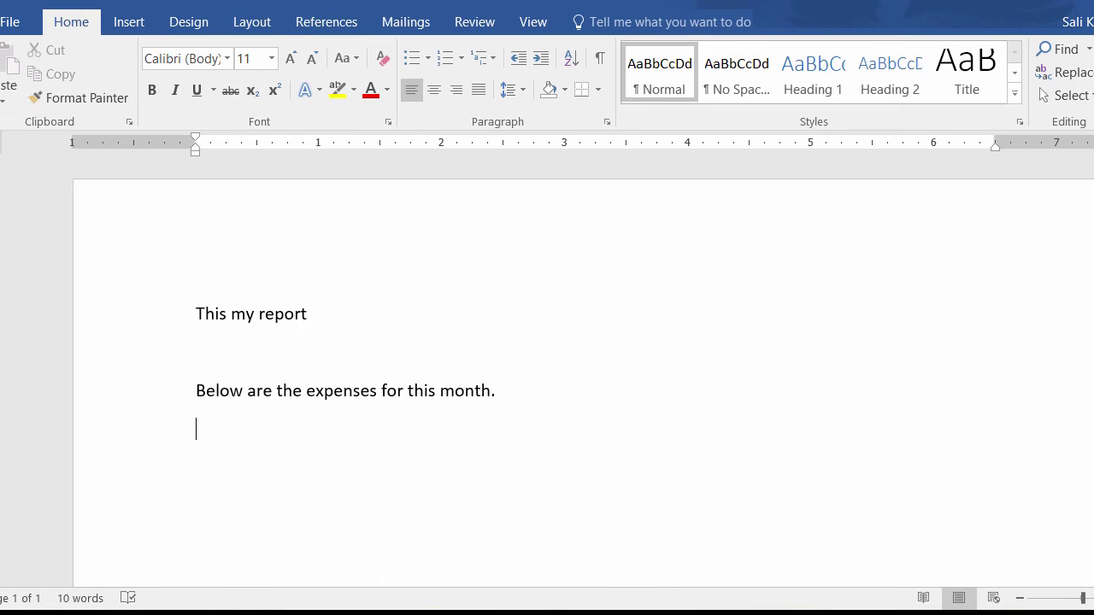
{"action": "key", "text": "alt+Tab"}
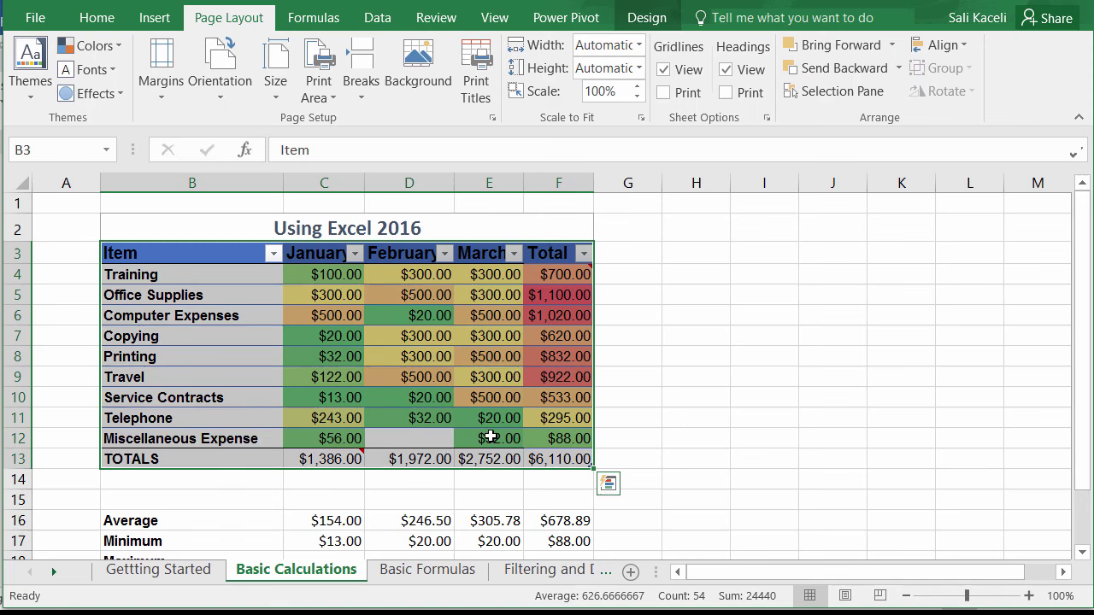
{"action": "key", "text": "ctrl+c"}
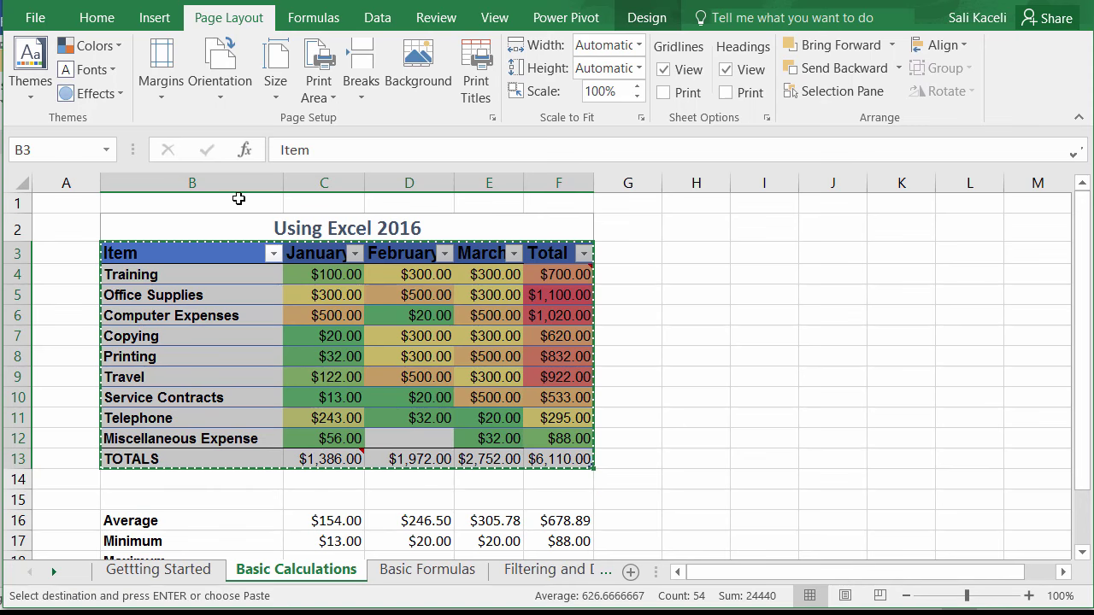
Step: Paste the colour-scaled Excel expense table into the Word report, keeping its source formatting
{"action": "left_click", "coordinate": [79, 26]}
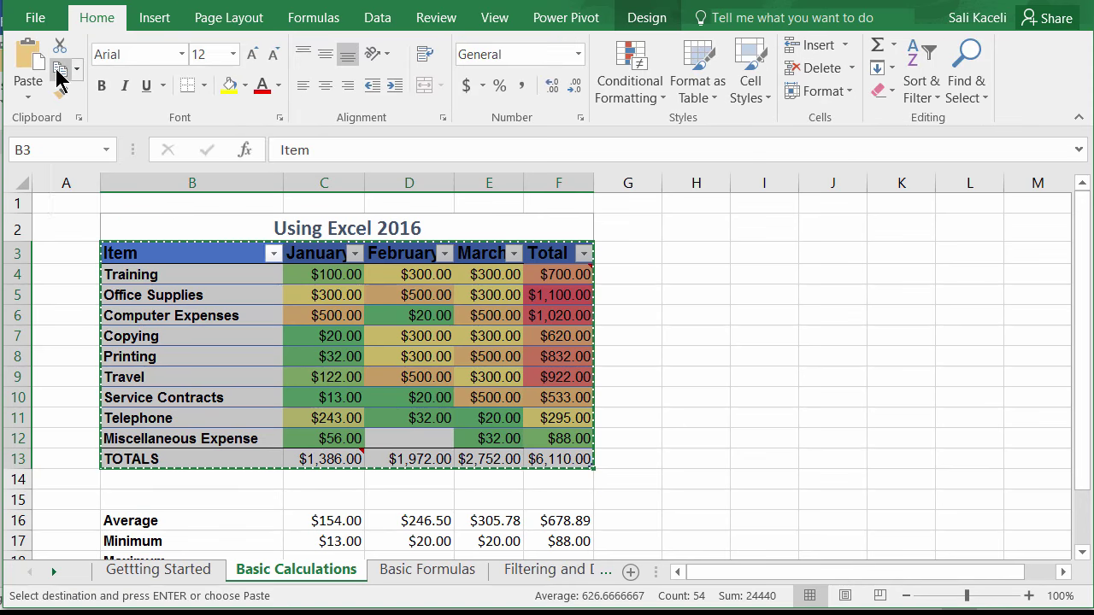
{"action": "key", "text": "alt+Tab"}
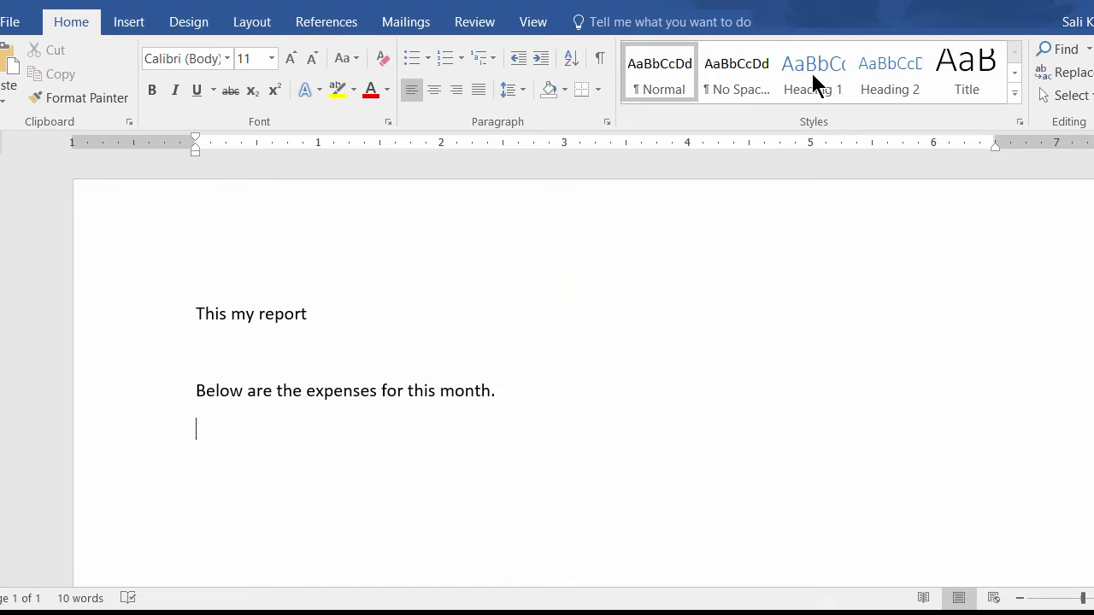
{"action": "right_click", "coordinate": [217, 424]}
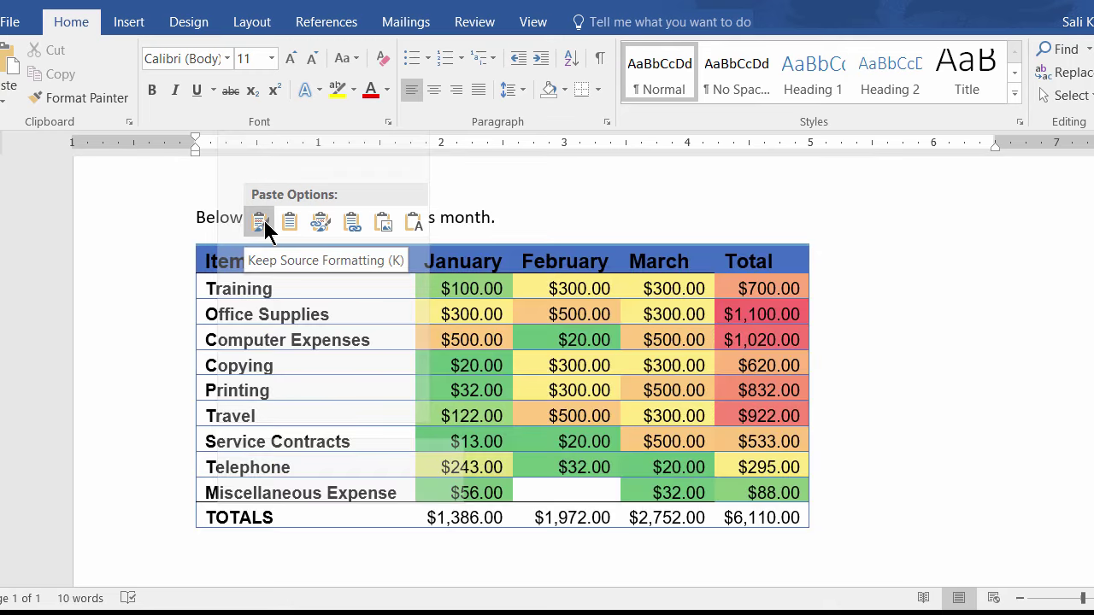
{"action": "left_click", "coordinate": [264, 220]}
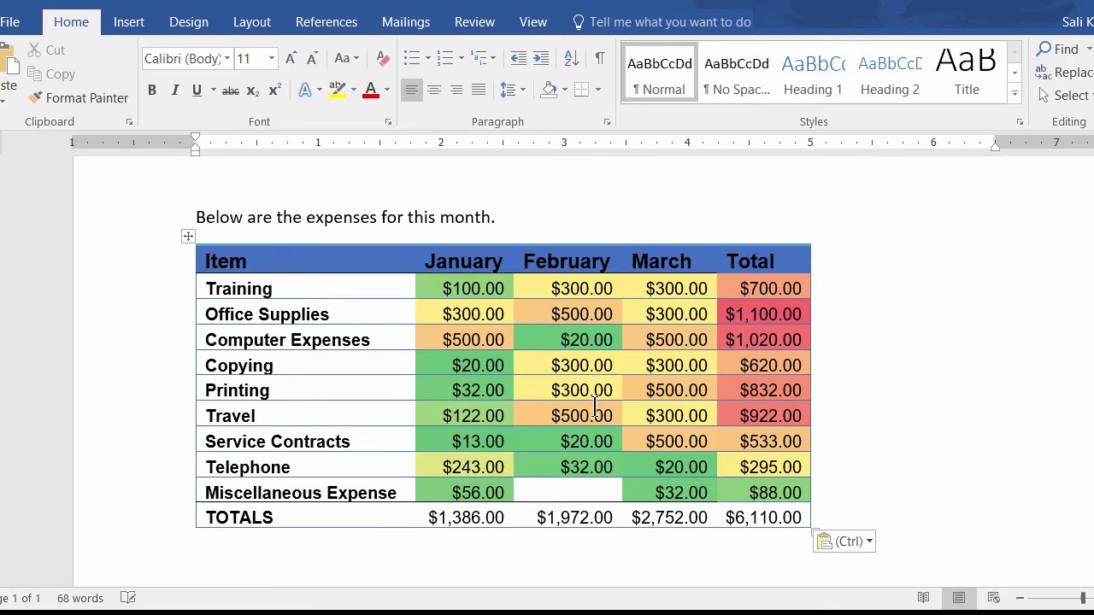
{"action": "left_click", "coordinate": [807, 380]}
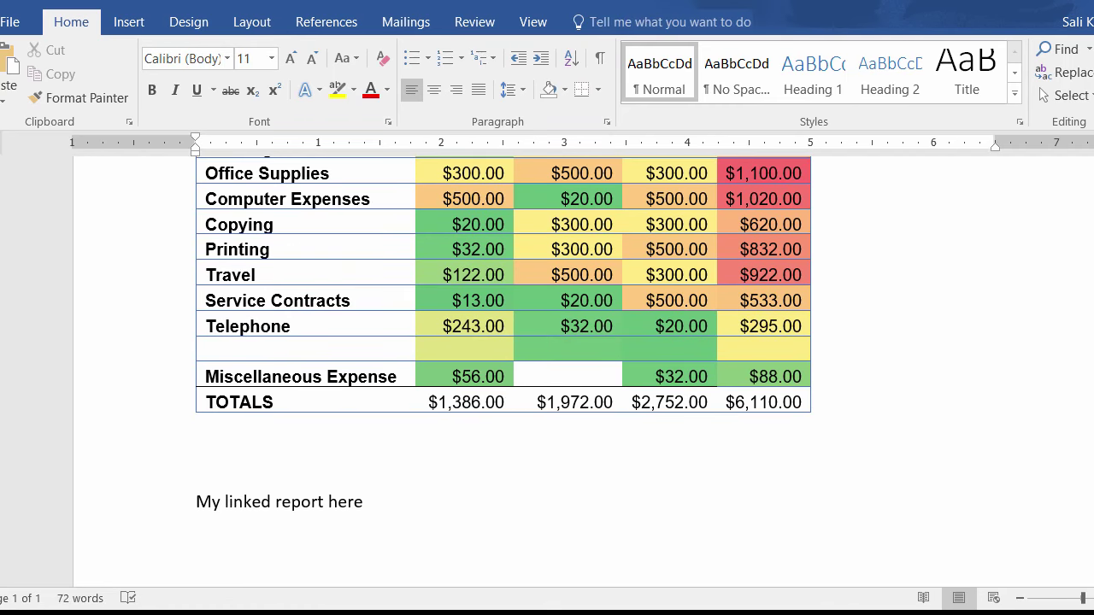
Step: Paste the Excel expense range below the line as a linked Microsoft Excel Worksheet Object
{"action": "left_click", "coordinate": [559, 539]}
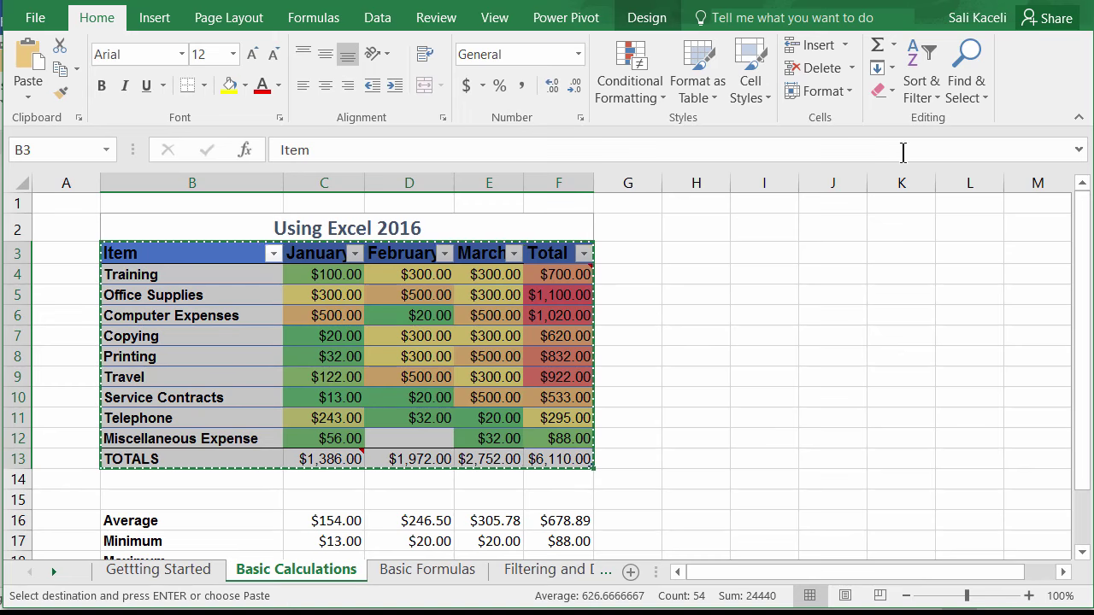
{"action": "key", "text": "alt+Tab"}
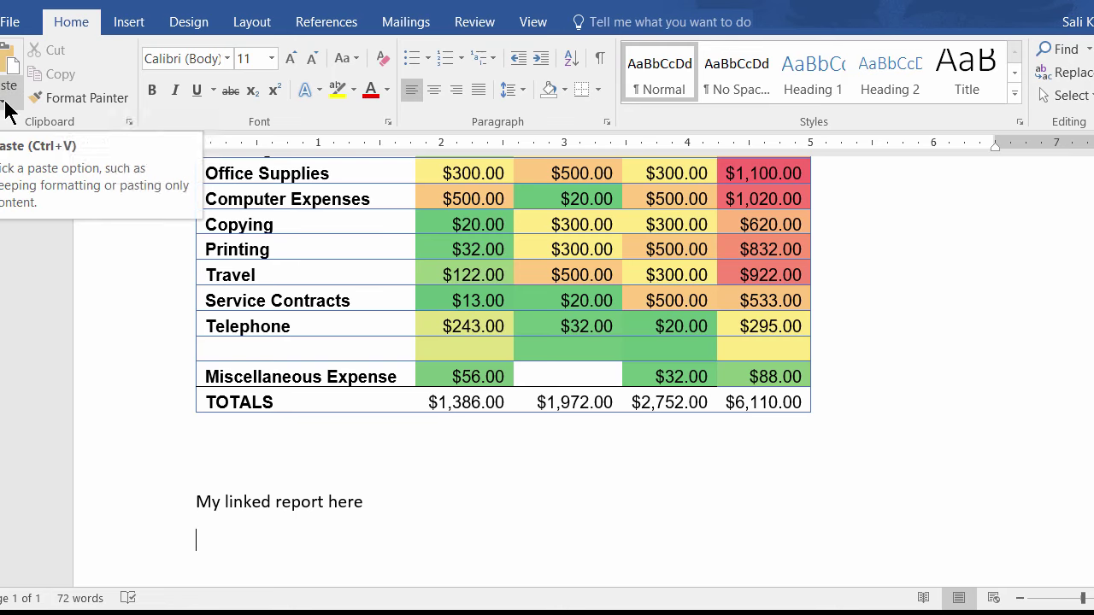
{"action": "left_click", "coordinate": [35, 106]}
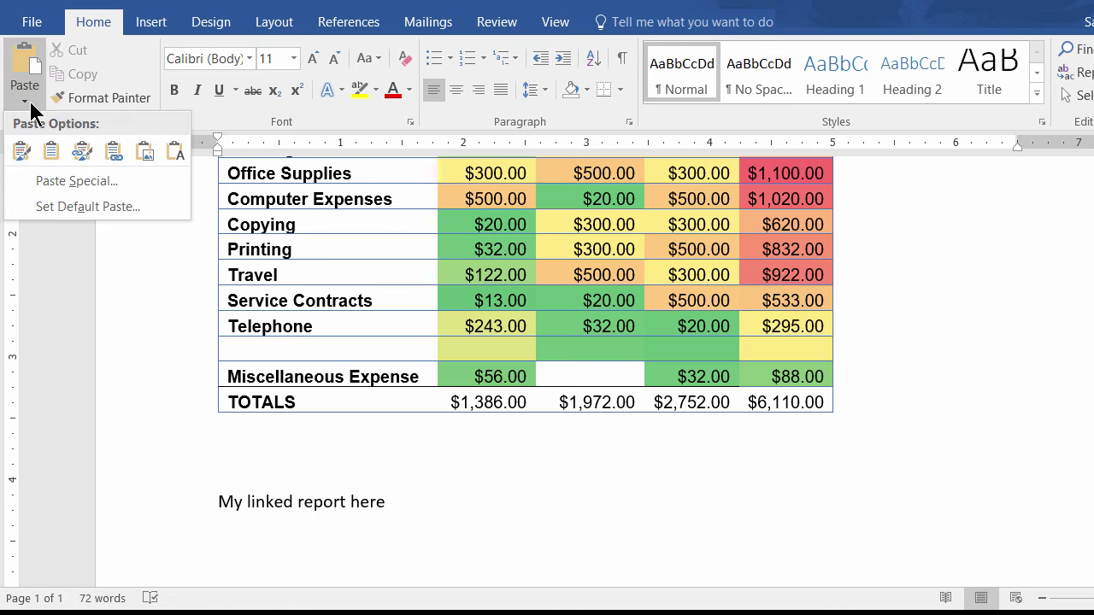
{"action": "left_click", "coordinate": [59, 185]}
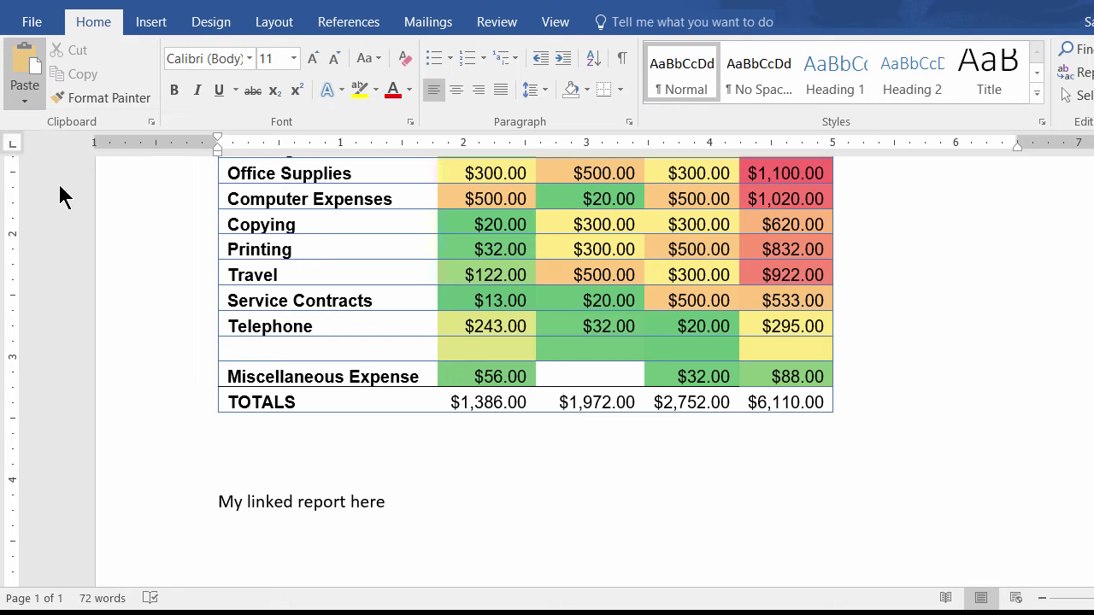
{"action": "left_click", "coordinate": [306, 212]}
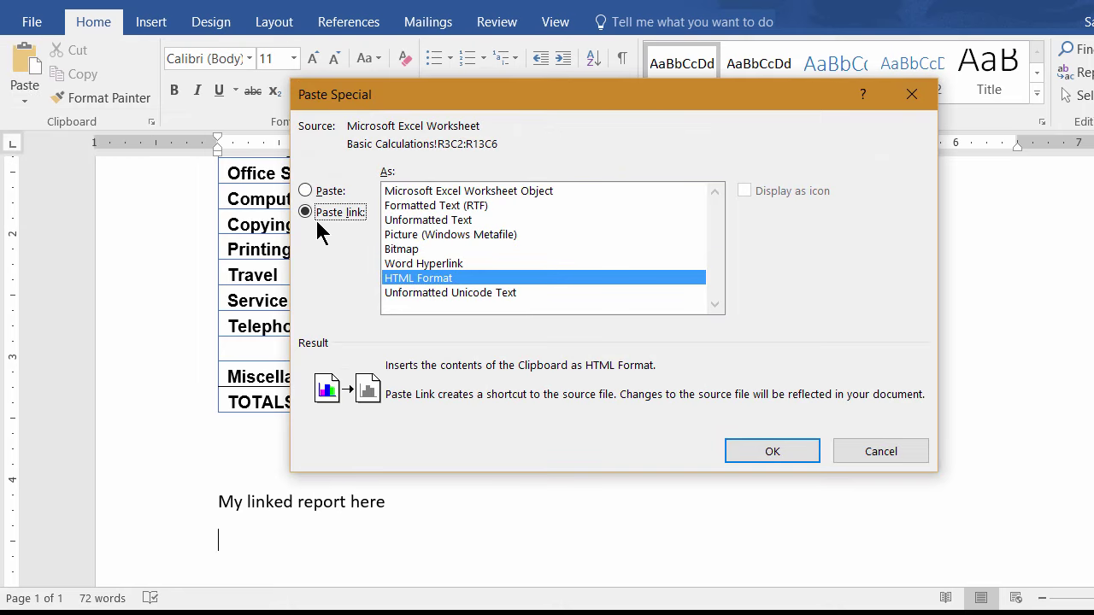
{"action": "left_click", "coordinate": [445, 191]}
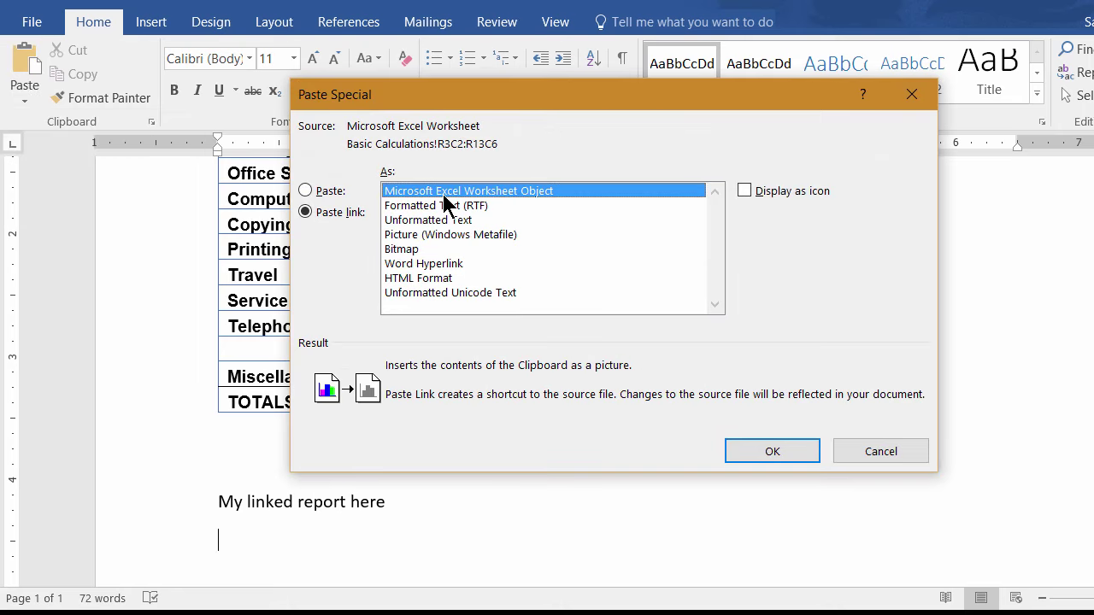
{"action": "left_click", "coordinate": [772, 451]}
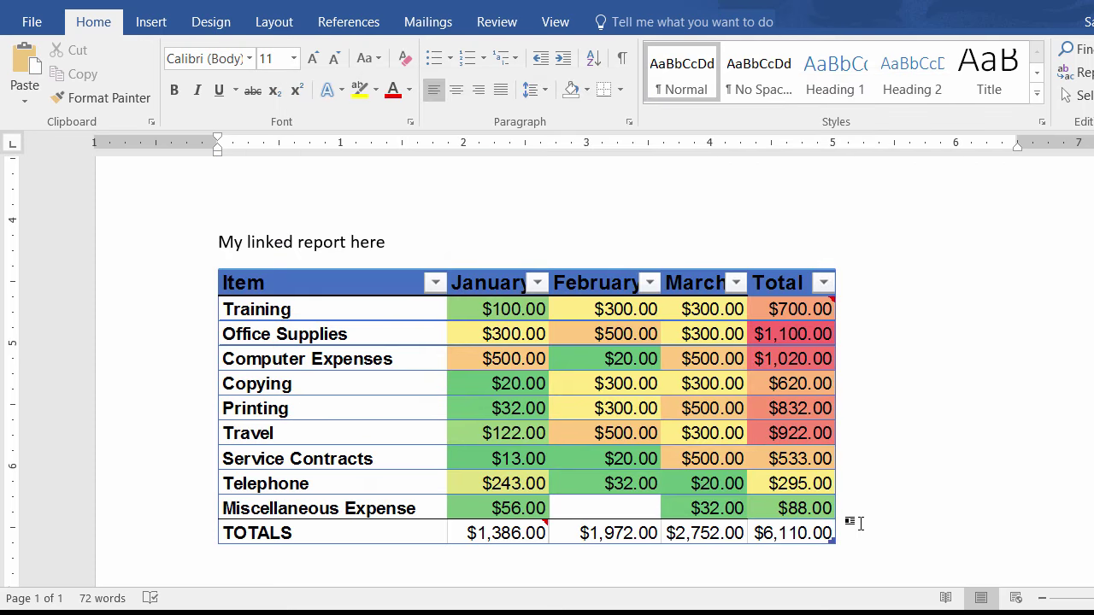
{"action": "scroll", "coordinate": [610, 291], "scroll_direction": "up", "scroll_amount": 5}
{"action": "scroll", "coordinate": [573, 325], "scroll_direction": "down", "scroll_amount": 4}
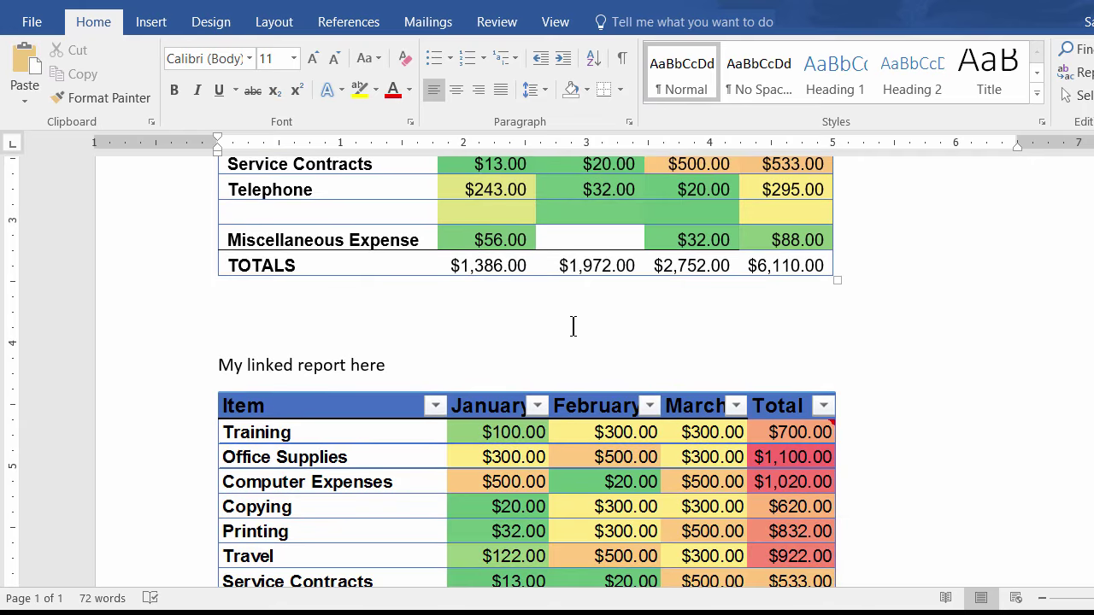
{"action": "scroll", "coordinate": [485, 357], "scroll_direction": "down", "scroll_amount": 3}
{"action": "scroll", "coordinate": [797, 329], "scroll_direction": "up", "scroll_amount": 3}
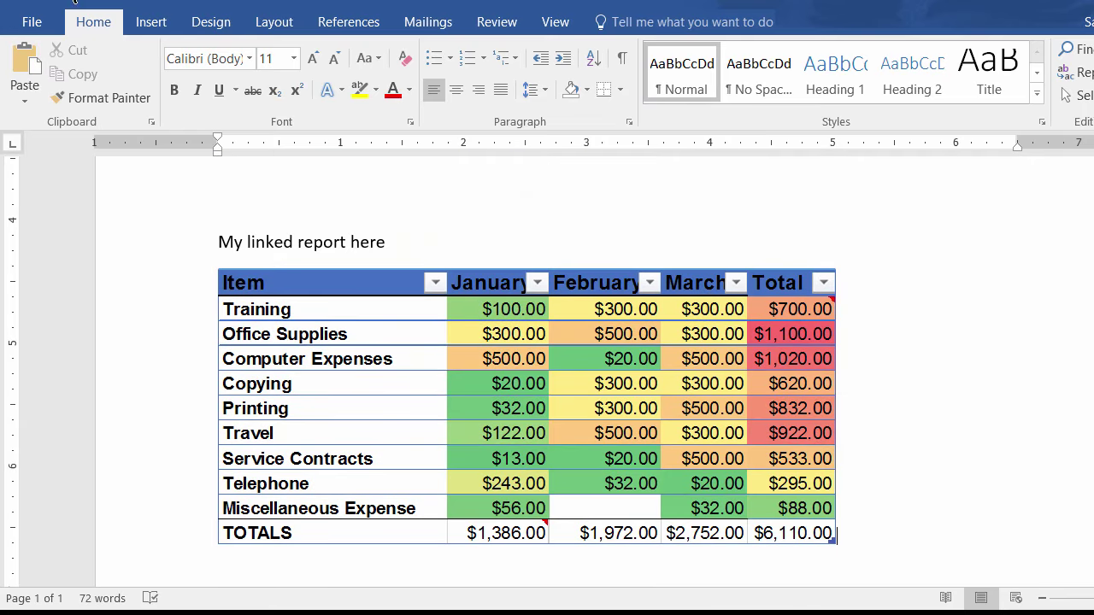
Step: Save the Word document as 'This my report'
{"action": "left_click", "coordinate": [32, 19]}
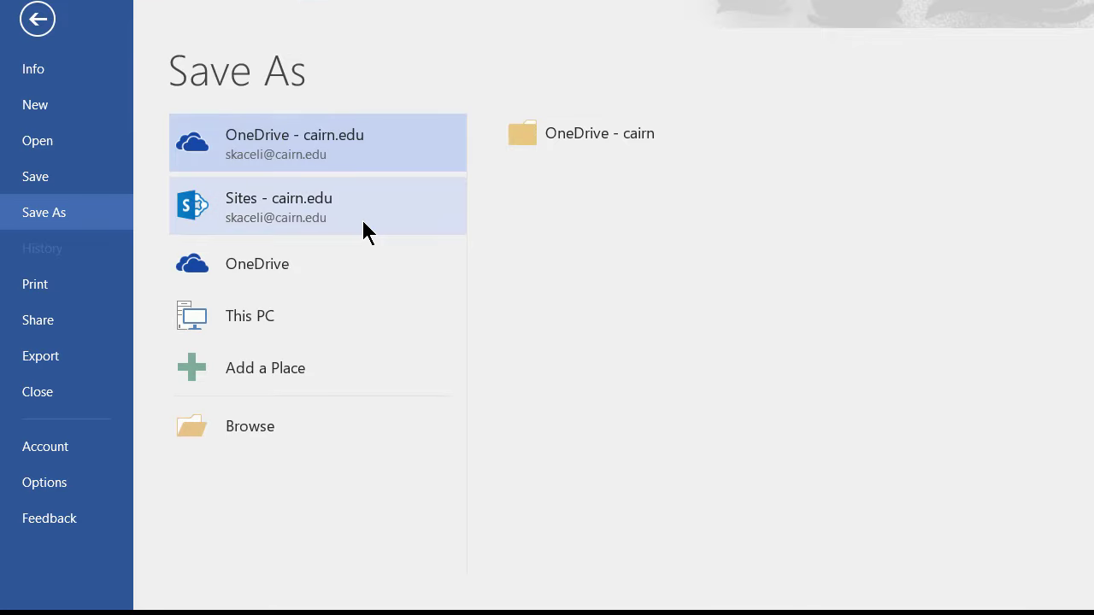
{"action": "left_click", "coordinate": [244, 425]}
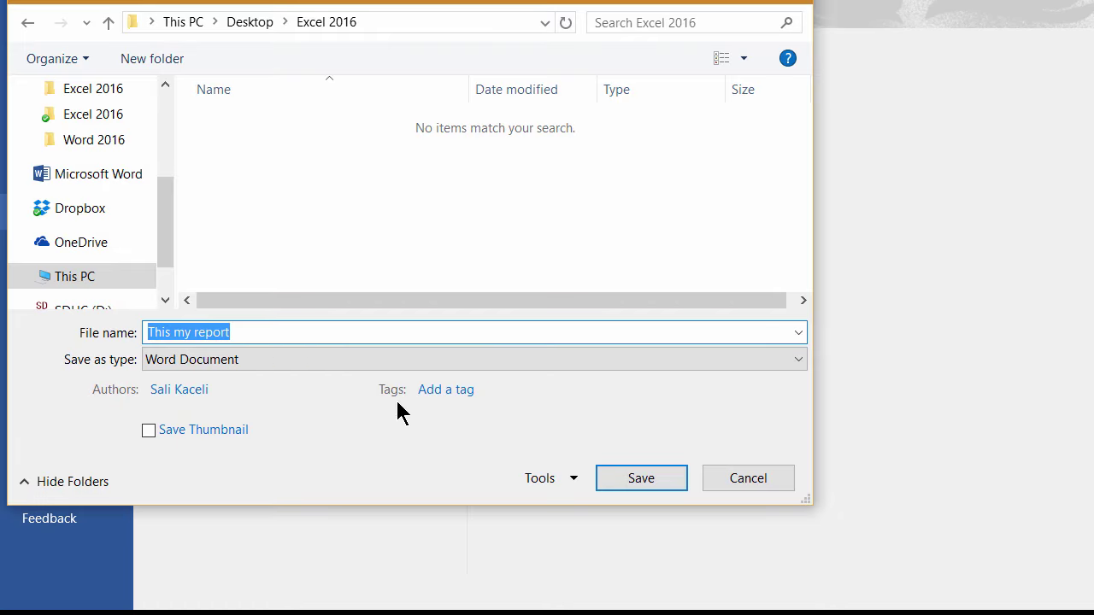
{"action": "left_click", "coordinate": [667, 487]}
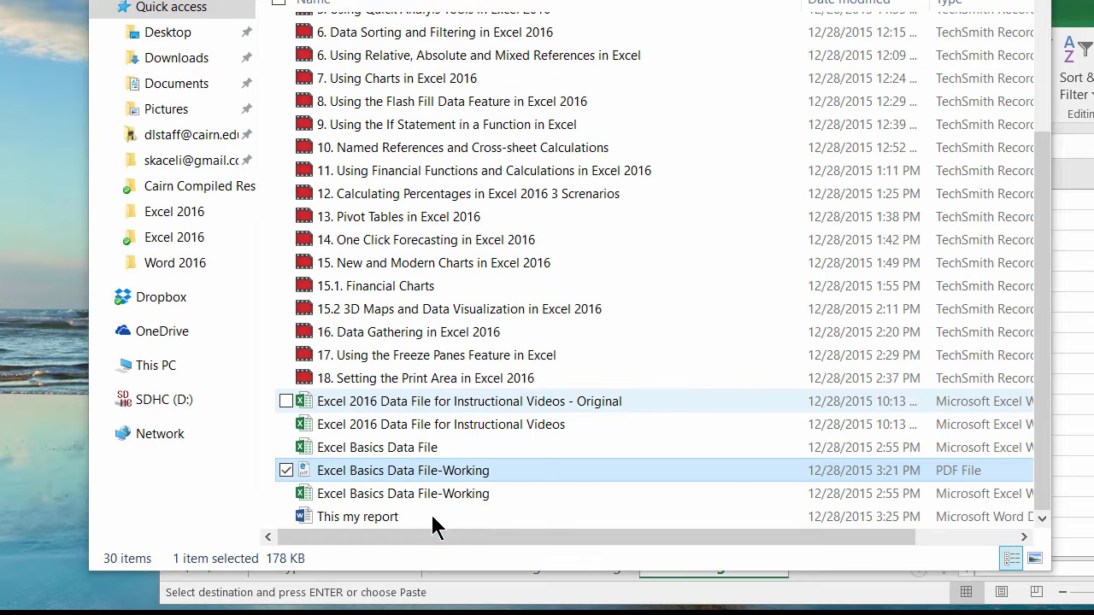
{"action": "left_click", "coordinate": [359, 520]}
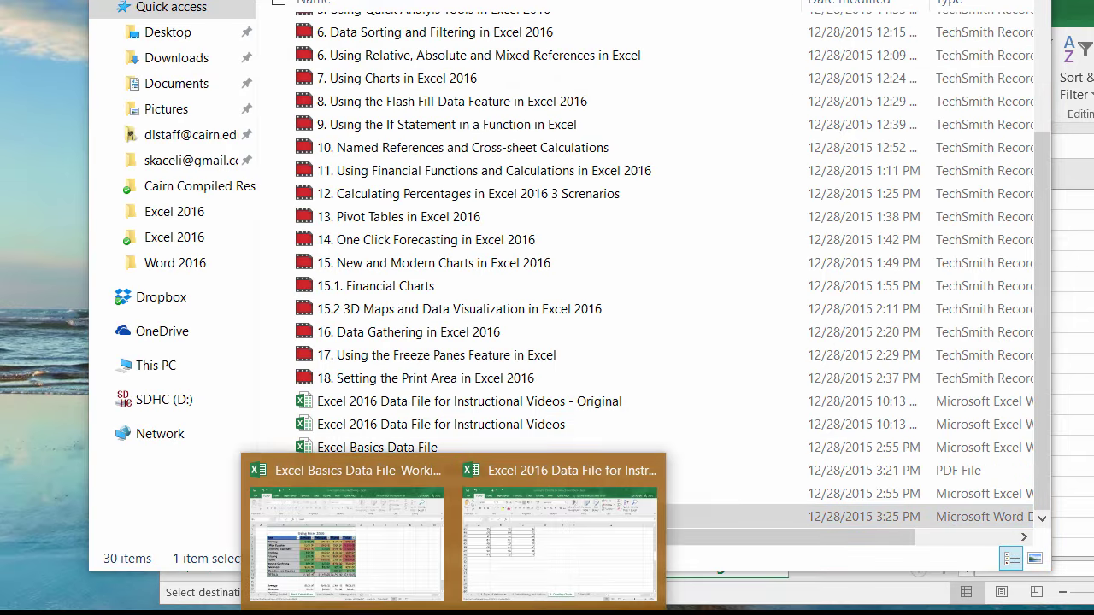
Step: Change the January Training amount in cell C4 to $233,333.00
{"action": "left_click", "coordinate": [399, 570]}
{"action": "left_click", "coordinate": [362, 360]}
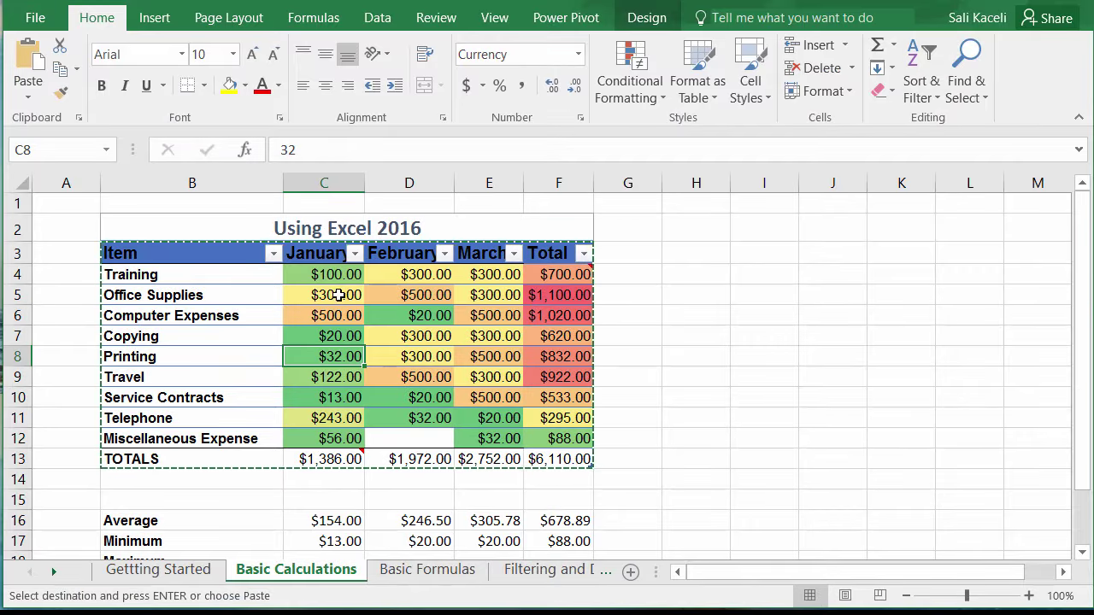
{"action": "left_click", "coordinate": [333, 276]}
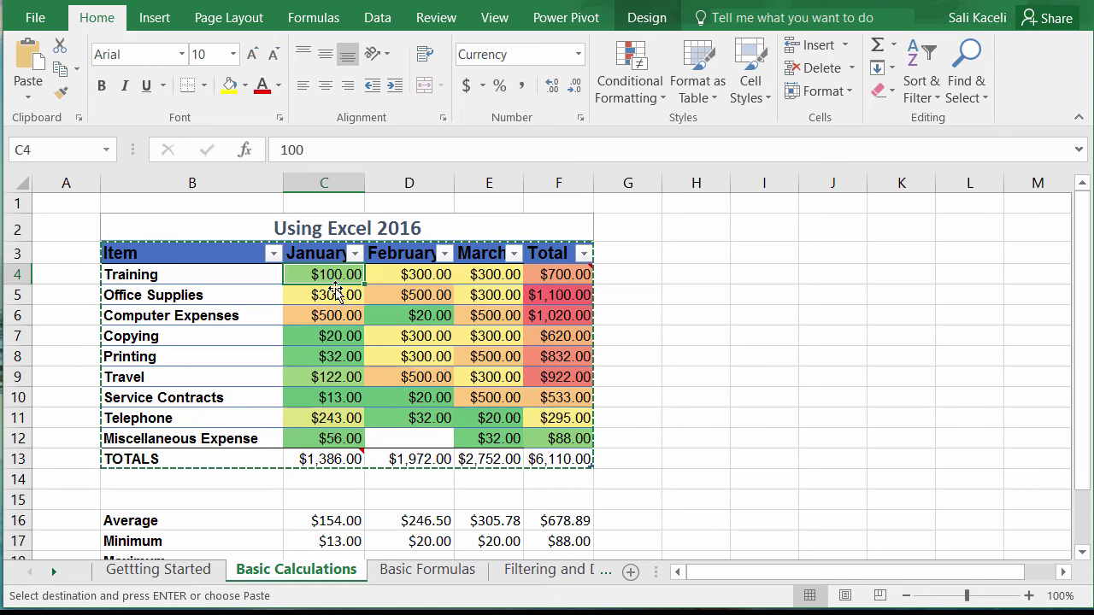
{"action": "key", "text": "Return"}
Step: Widen columns C and F so the large January values and totals display
{"action": "left_click_drag", "start_coordinate": [365, 179], "coordinate": [403, 183]}
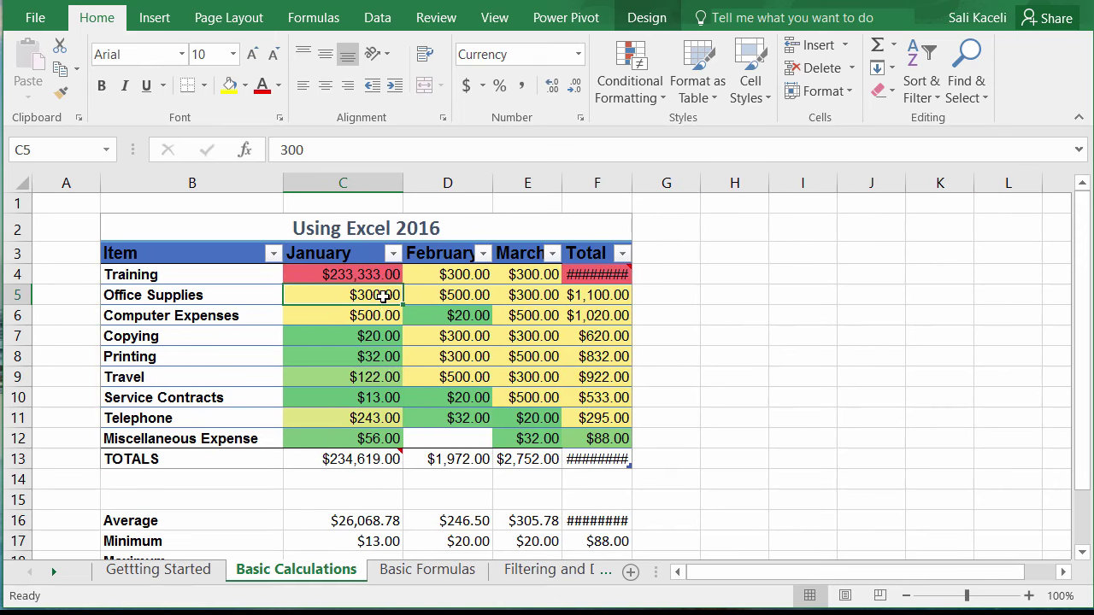
{"action": "left_click_drag", "start_coordinate": [627, 182], "coordinate": [661, 183]}
{"action": "left_click", "coordinate": [704, 435]}
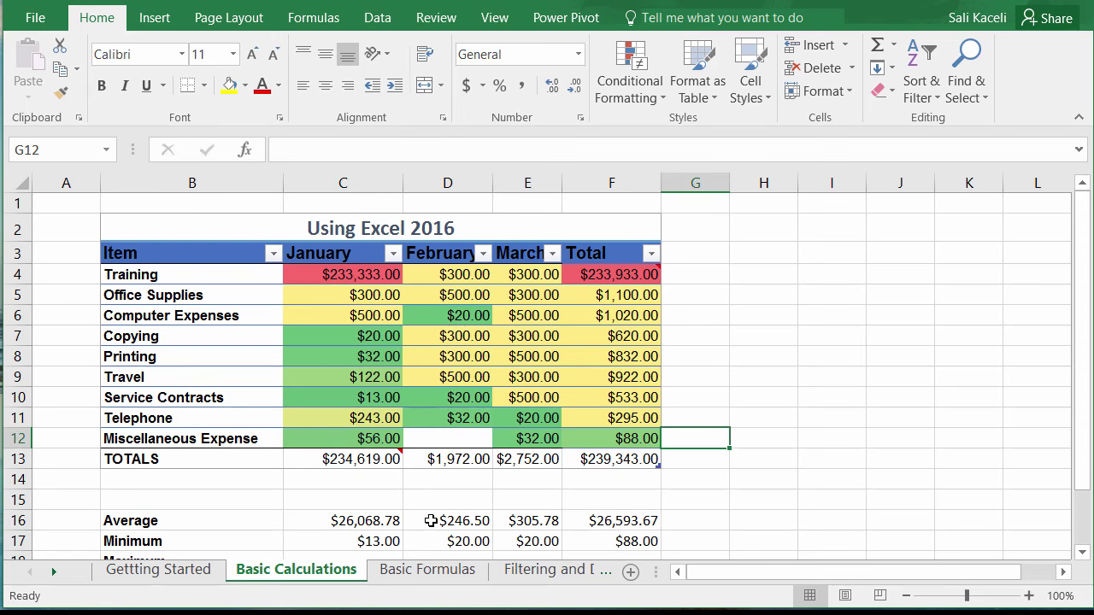
{"action": "key", "text": "alt+Tab"}
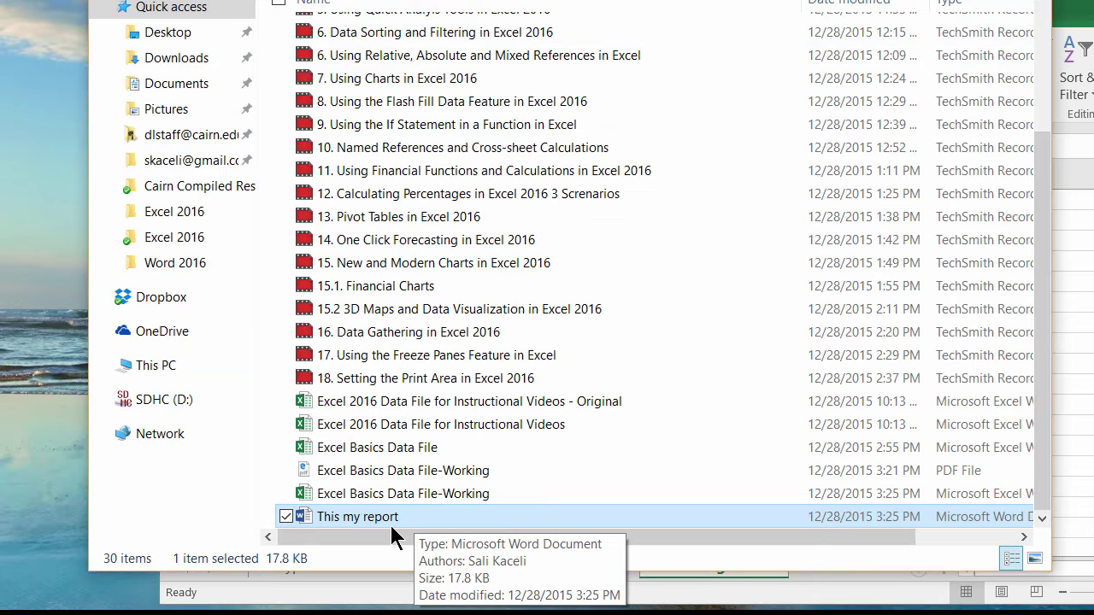
Step: Reopen 'This my report', update its links, and check the linked table shows the $233,333.00 Training figure
{"action": "double_click", "coordinate": [391, 523]}
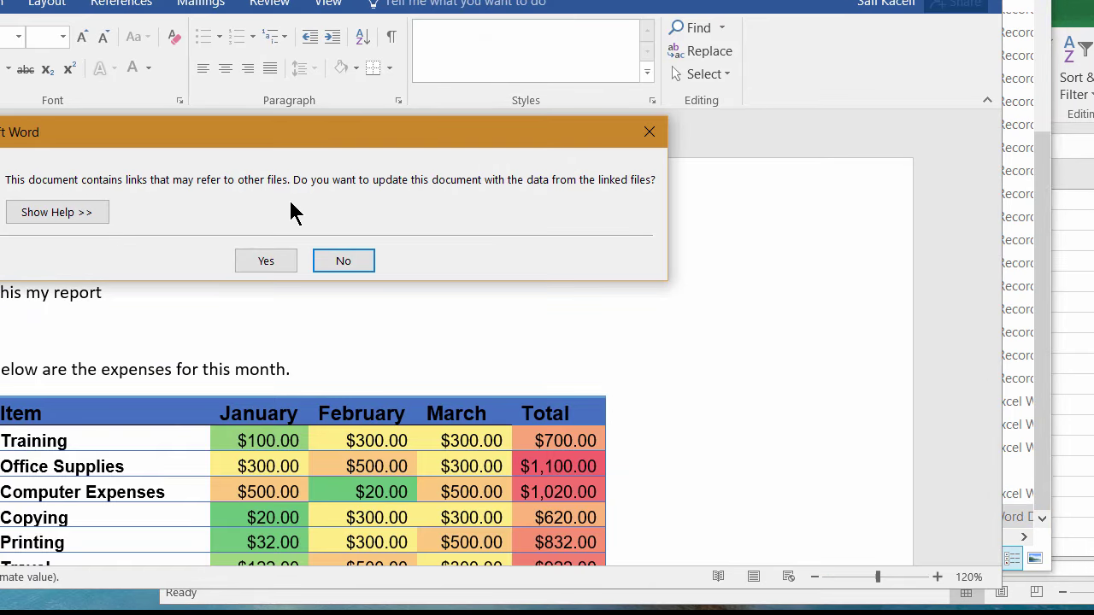
{"action": "left_click", "coordinate": [266, 260]}
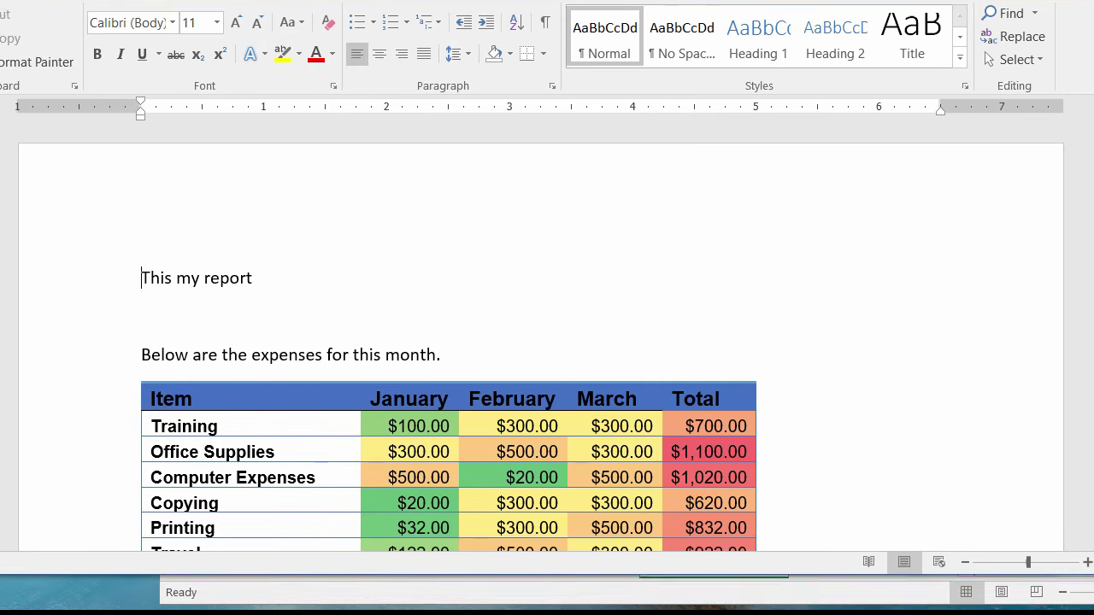
{"action": "scroll", "coordinate": [521, 380], "scroll_direction": "down", "scroll_amount": 10}
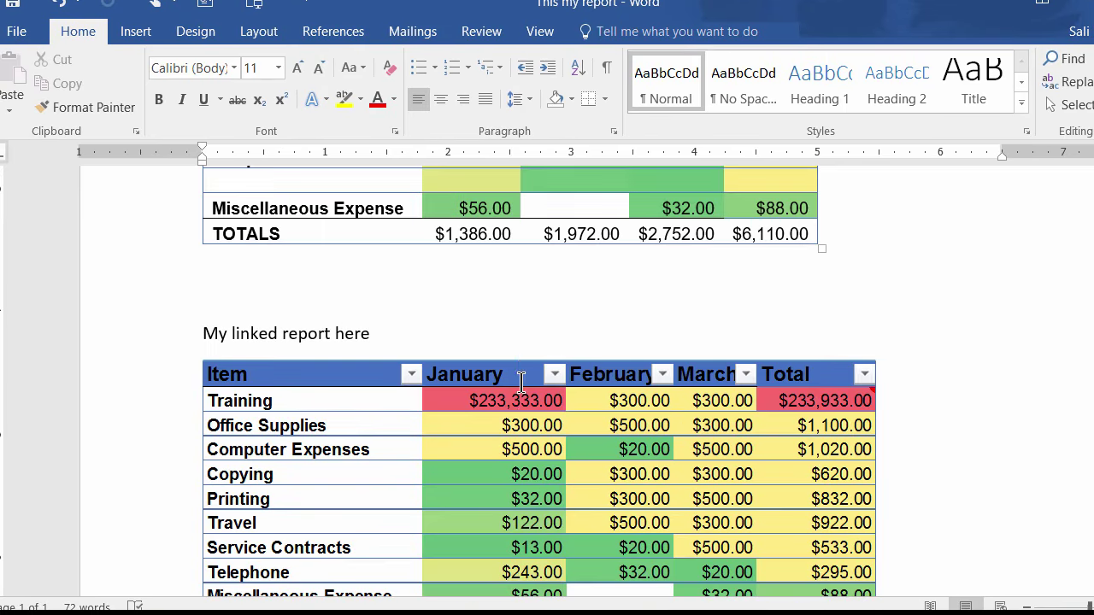
{"action": "scroll", "coordinate": [514, 413], "scroll_direction": "down", "scroll_amount": 3}
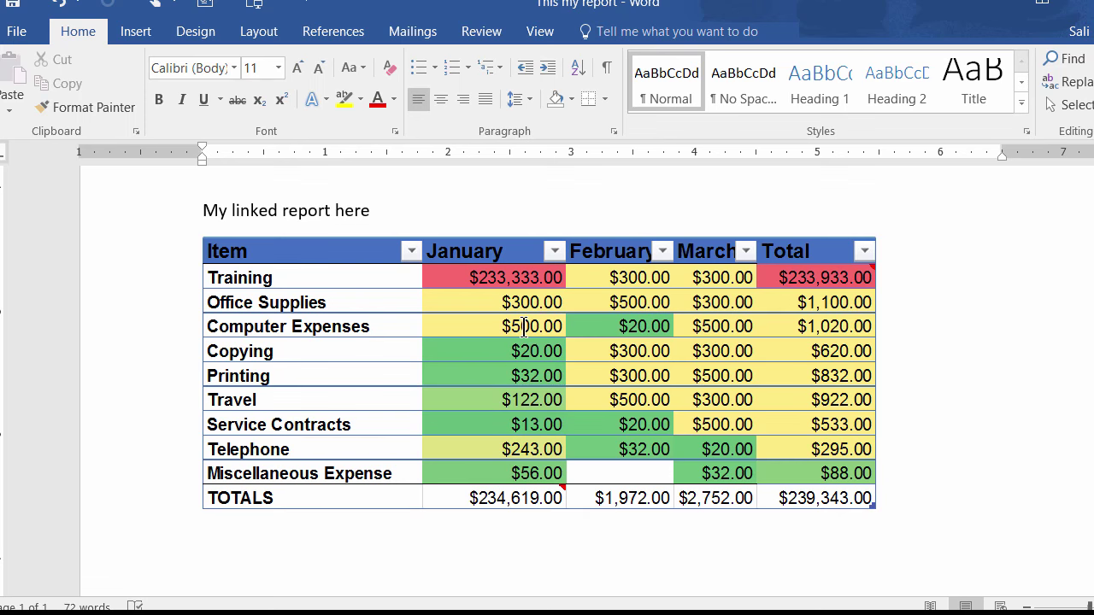
{"action": "scroll", "coordinate": [524, 338], "scroll_direction": "up", "scroll_amount": 5}
{"action": "scroll", "coordinate": [512, 376], "scroll_direction": "down", "scroll_amount": 5}
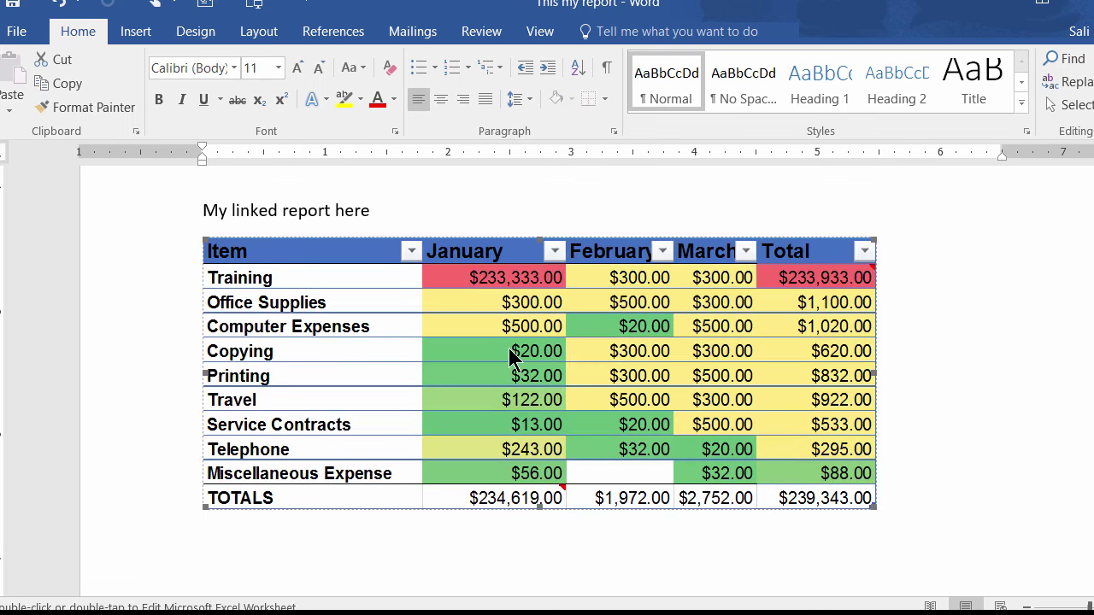
{"action": "left_click", "coordinate": [831, 419]}
{"action": "left_click", "coordinate": [919, 480]}
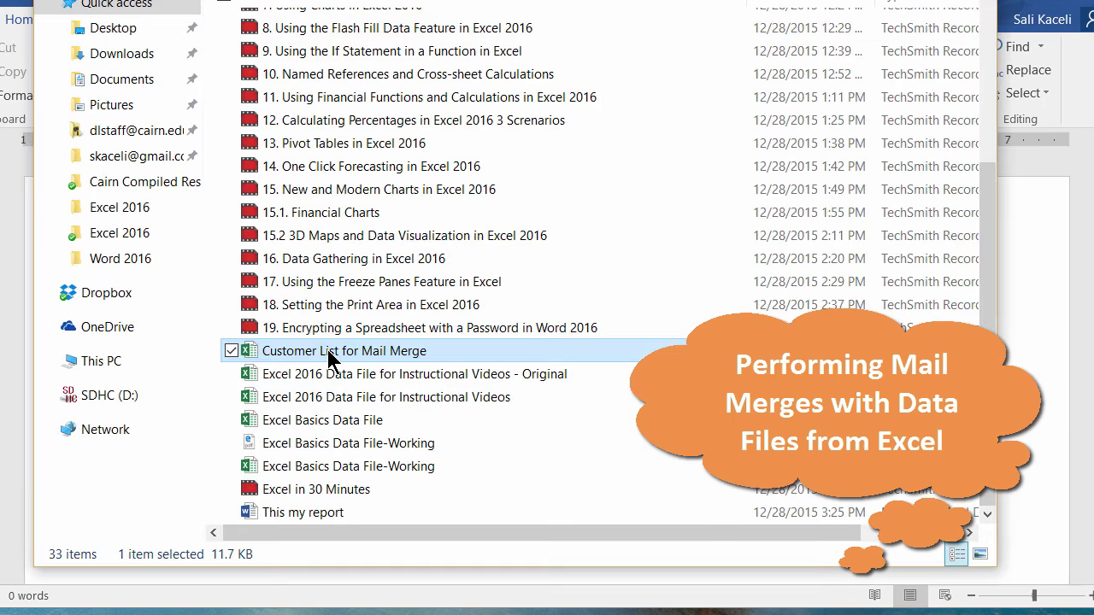
Step: Open Customer List for Mail Merge and rename its sheet to a person's name followed by 'Customers'
{"action": "double_click", "coordinate": [332, 351]}
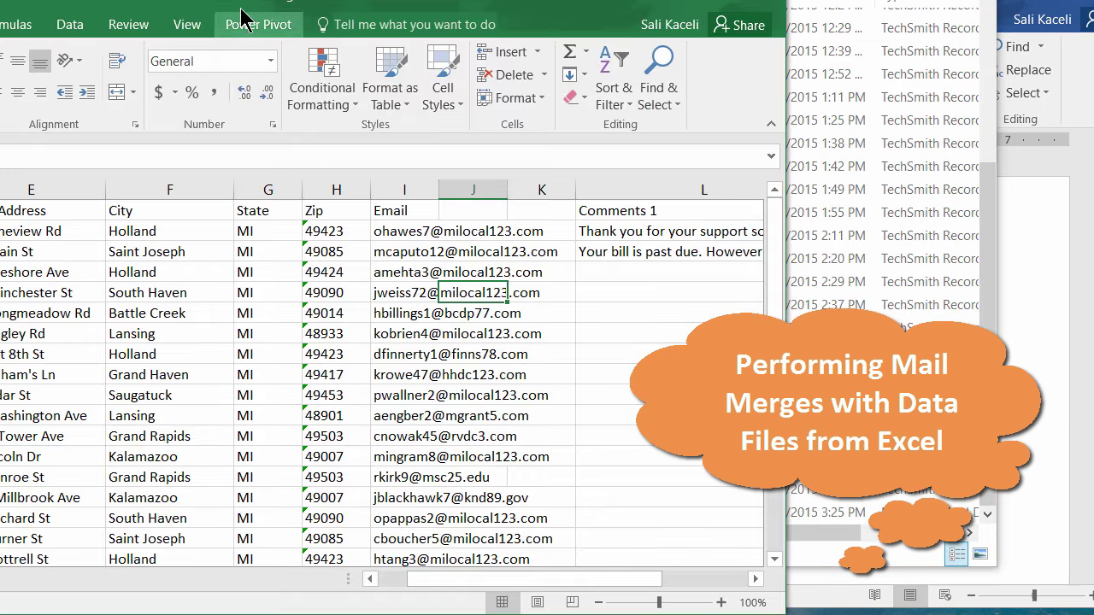
{"action": "left_click_drag", "start_coordinate": [247, 6], "coordinate": [488, 8]}
{"action": "key", "text": "ctrl+Home"}
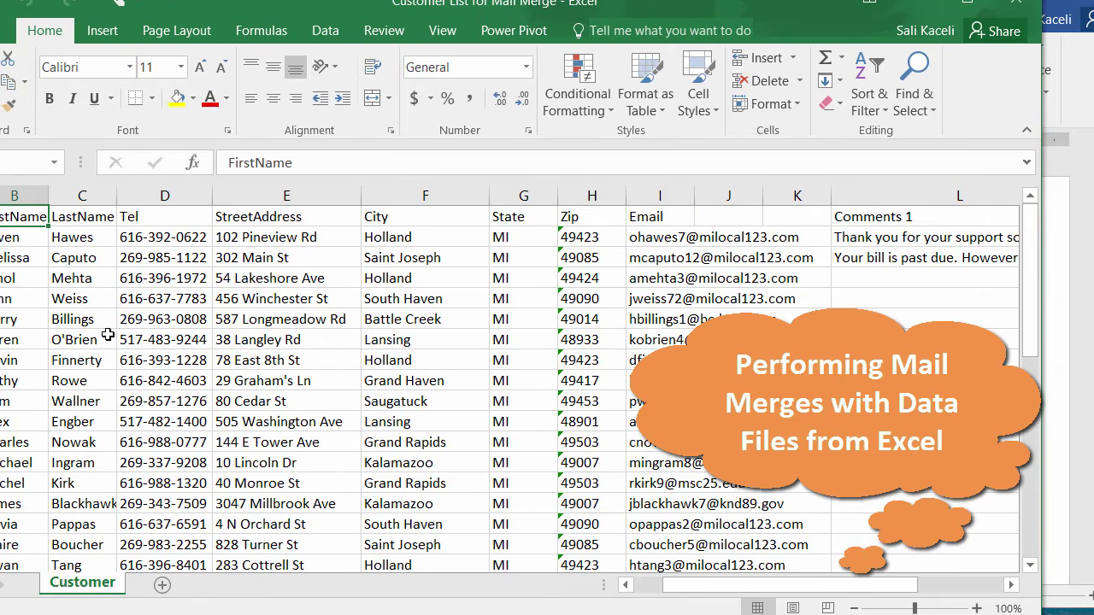
{"action": "double_click", "coordinate": [83, 582]}
{"action": "type", "text": "Sali Kaceli Customers"}
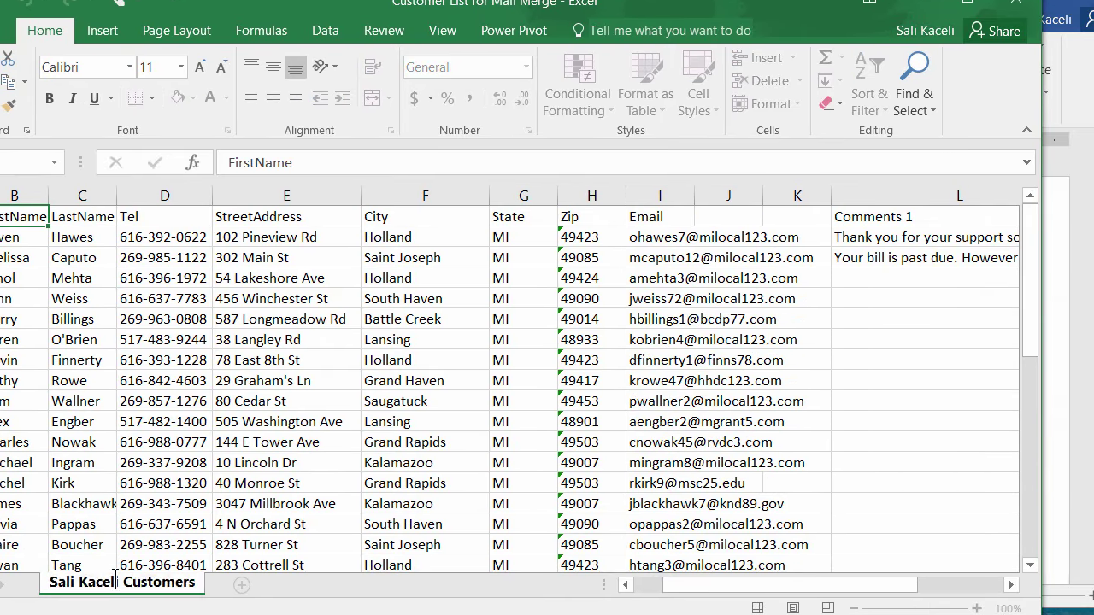
{"action": "key", "text": "Return"}
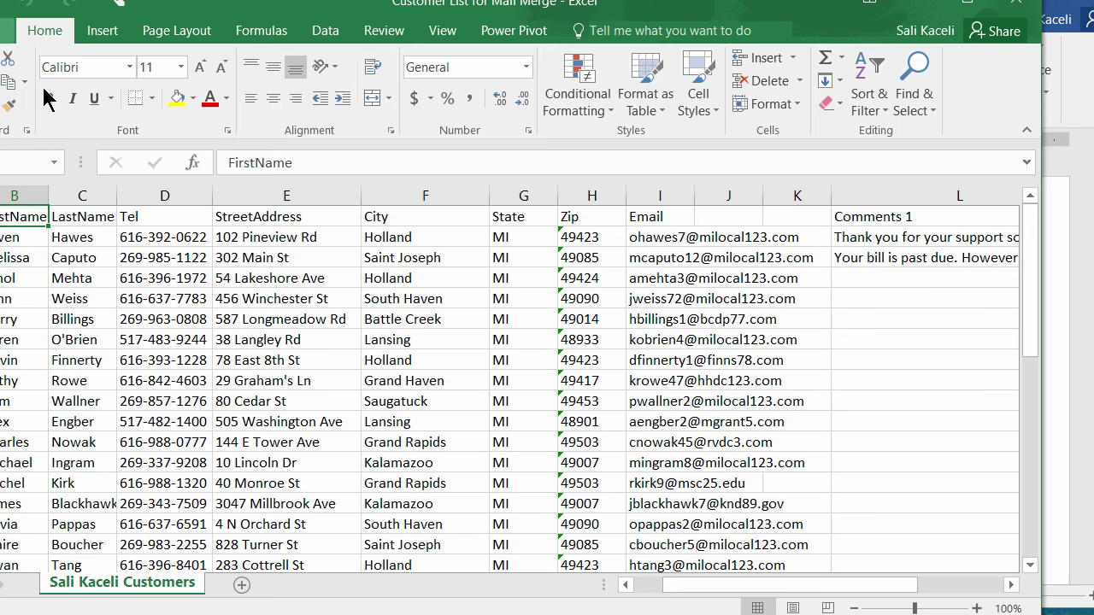
{"action": "left_click", "coordinate": [918, 7]}
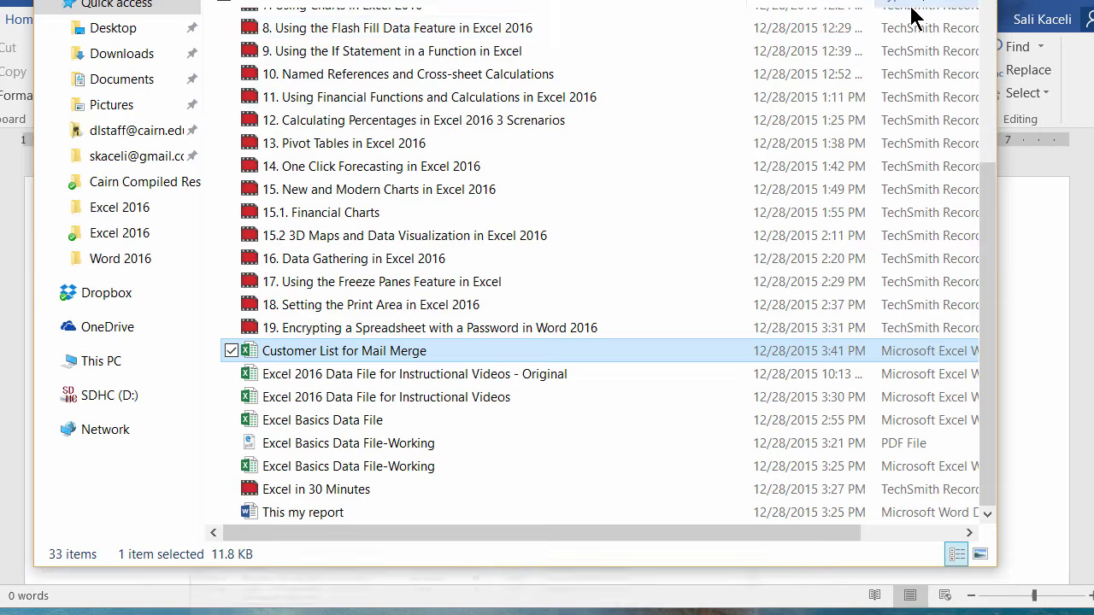
{"action": "left_click", "coordinate": [14, 363]}
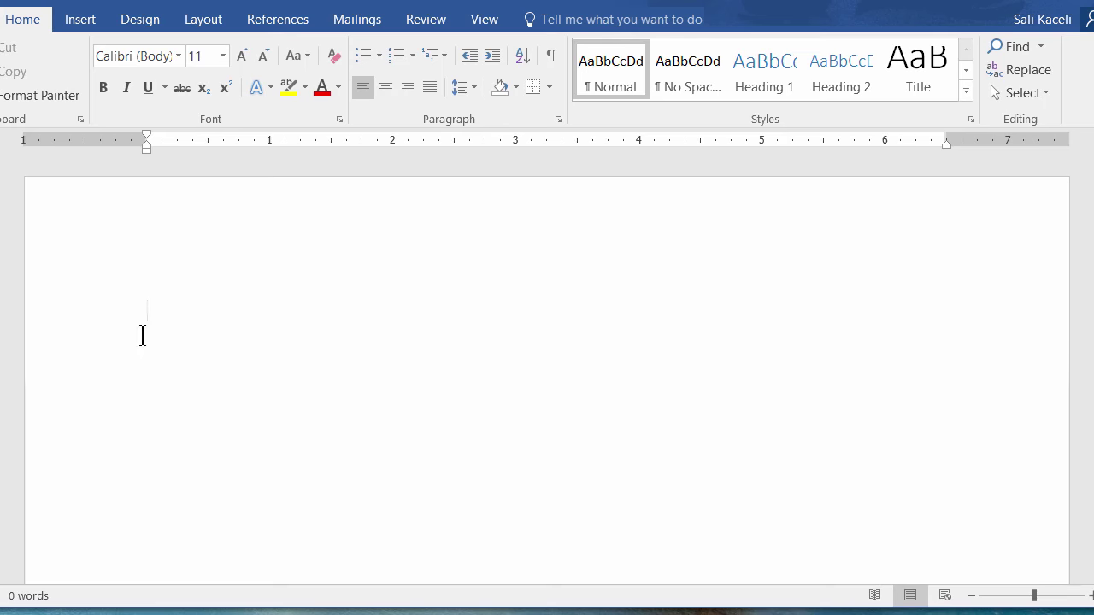
Step: Run the Step-by-Step Mail Merge Wizard for Letters based on the current document
{"action": "left_click", "coordinate": [359, 20]}
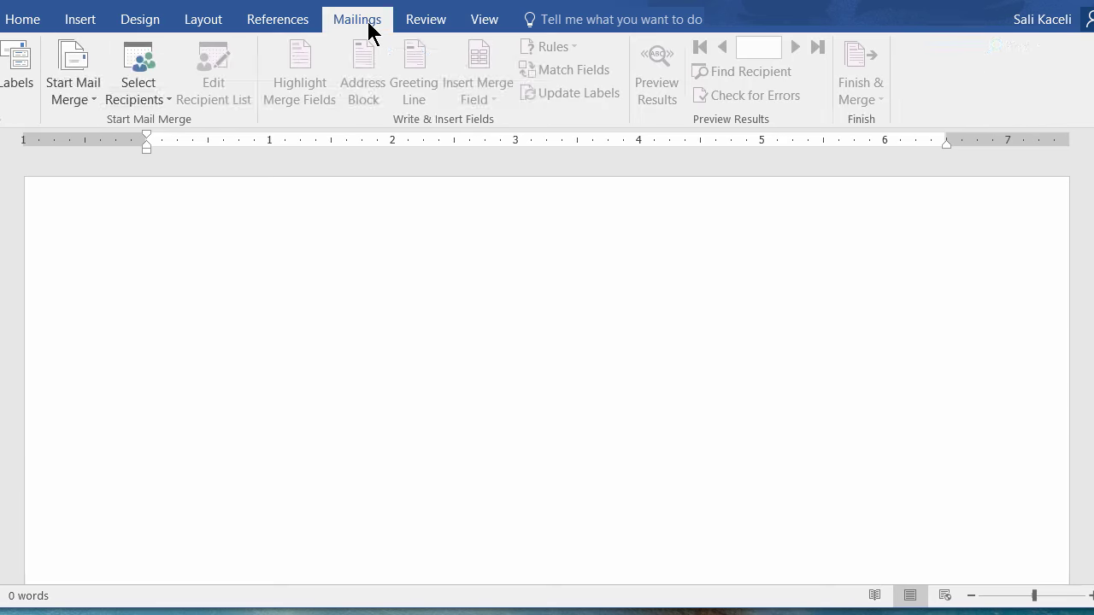
{"action": "left_click", "coordinate": [71, 100]}
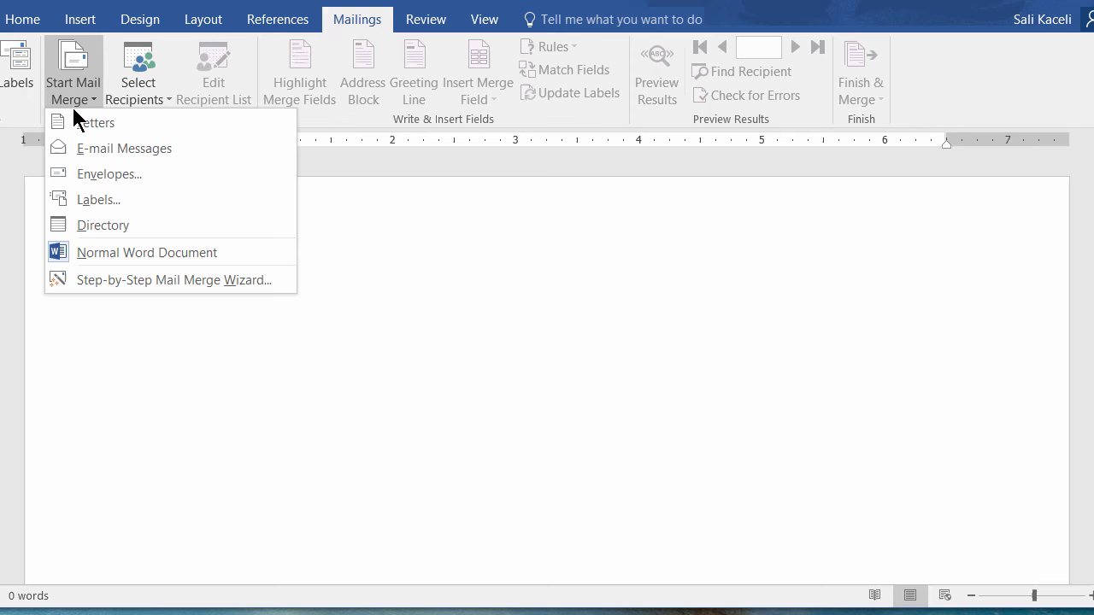
{"action": "left_click", "coordinate": [109, 280]}
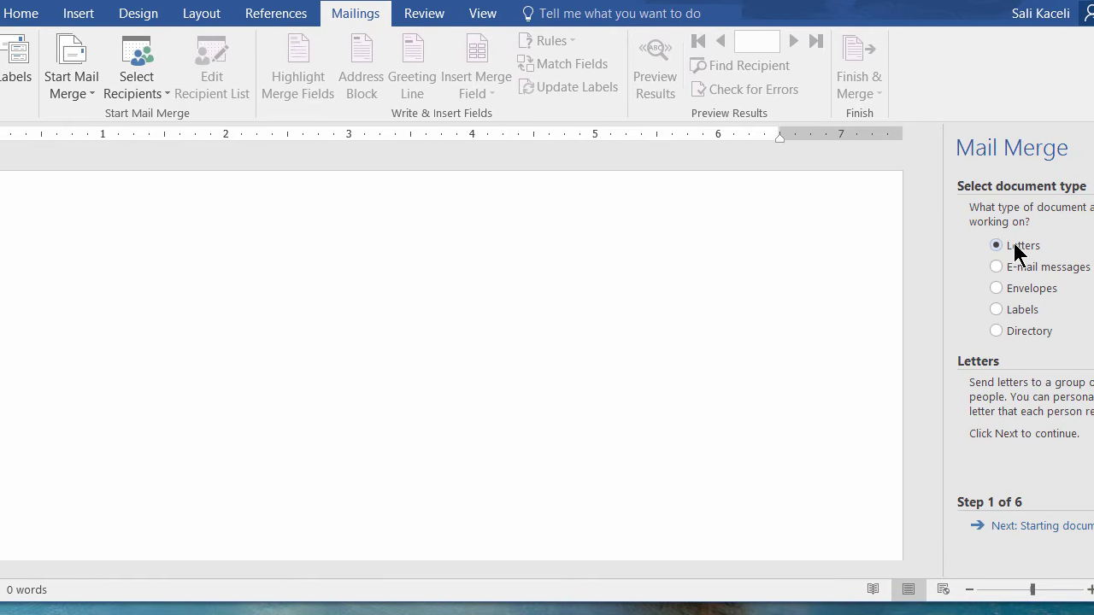
{"action": "left_click", "coordinate": [1024, 526]}
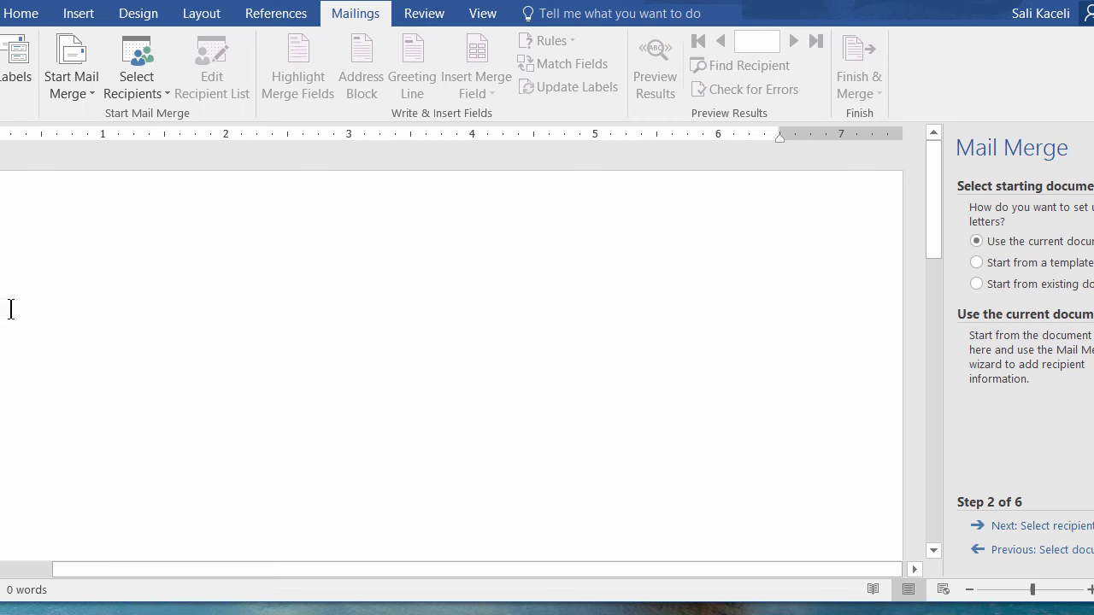
{"action": "left_click", "coordinate": [1049, 530]}
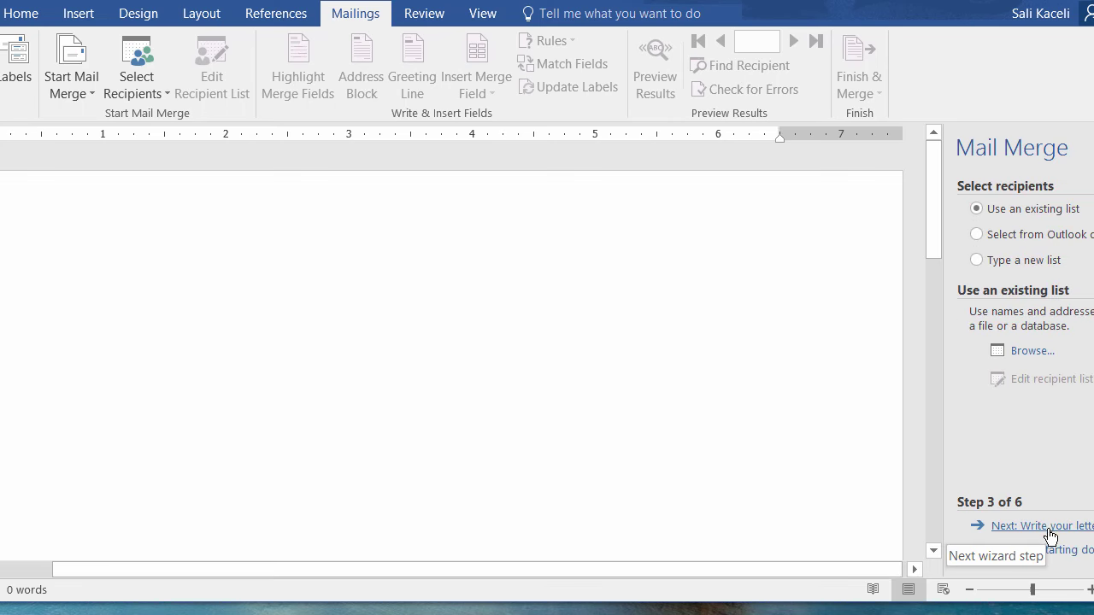
Step: Use the customers sheet of Customer List for Mail Merge.xlsx as the recipient list
{"action": "left_click", "coordinate": [1029, 353]}
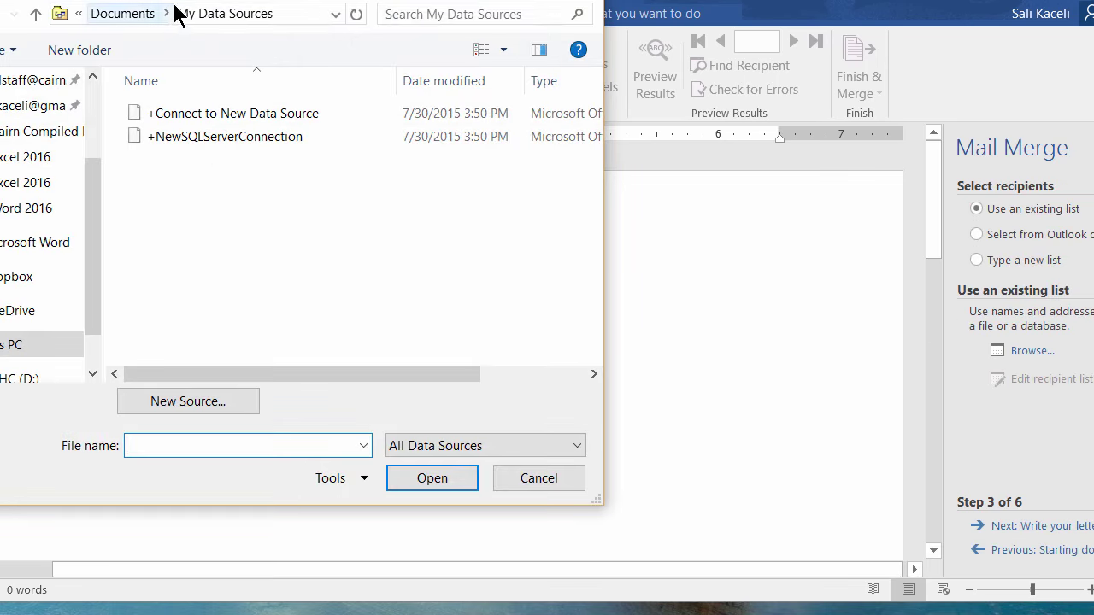
{"action": "left_click_drag", "start_coordinate": [214, 12], "coordinate": [317, 96]}
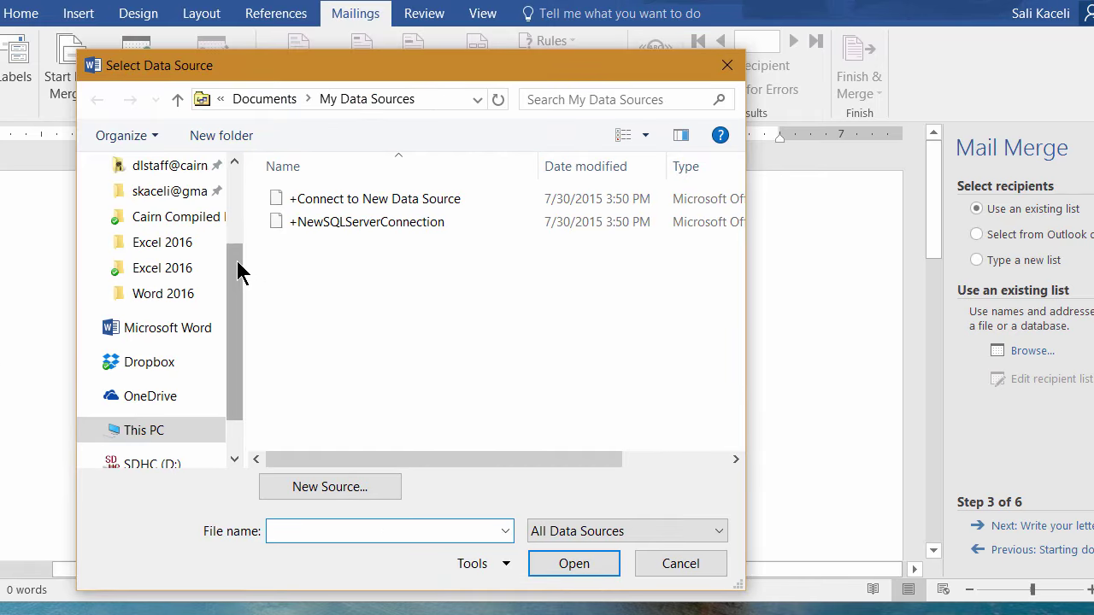
{"action": "left_click", "coordinate": [390, 197]}
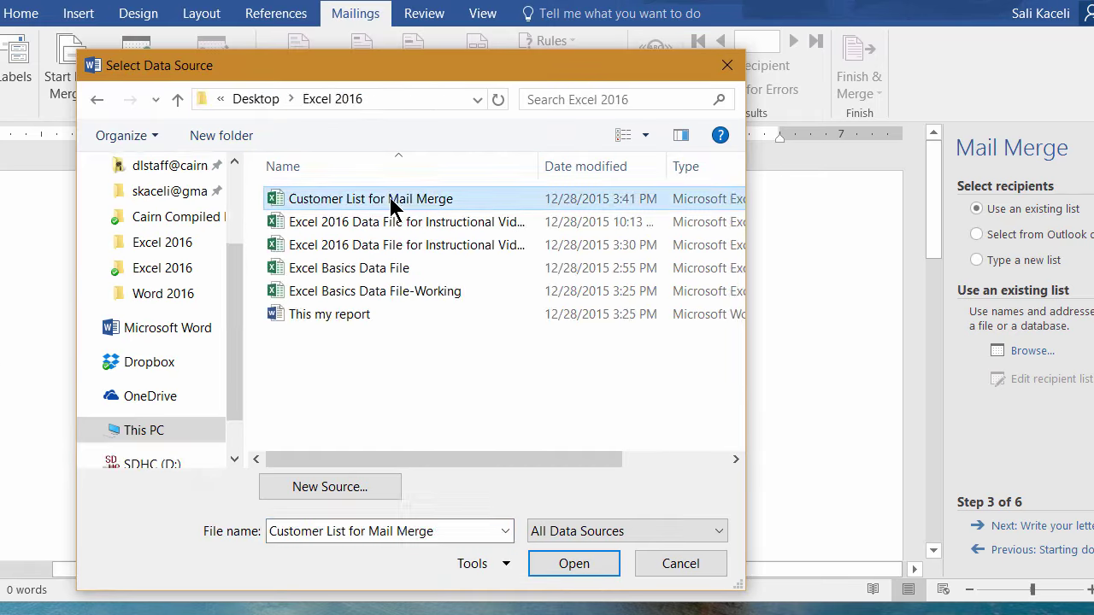
{"action": "double_click", "coordinate": [390, 198]}
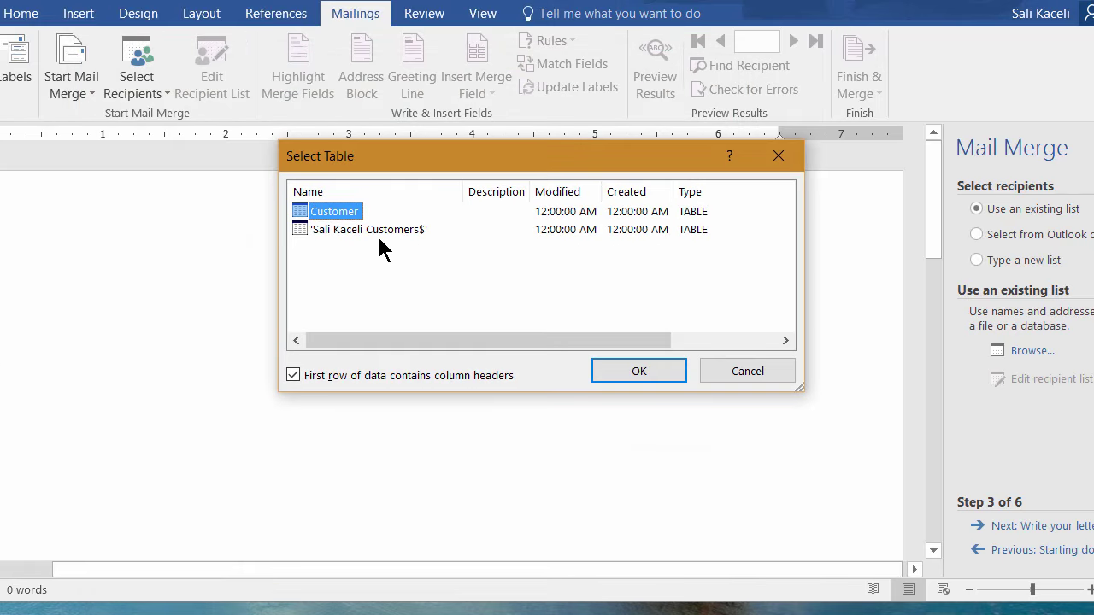
{"action": "left_click", "coordinate": [377, 231]}
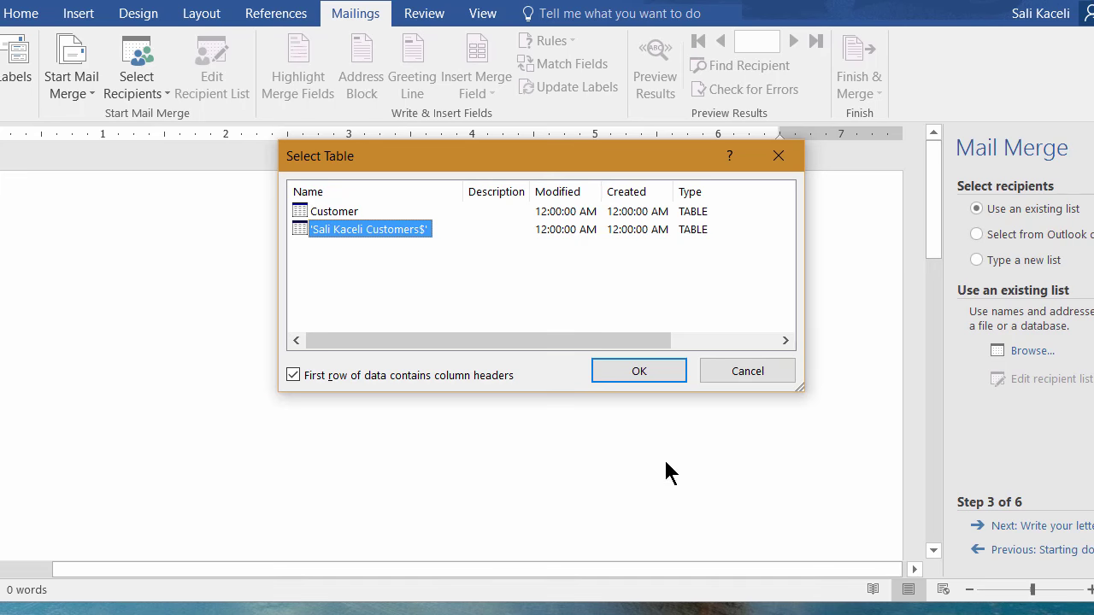
{"action": "left_click", "coordinate": [654, 371]}
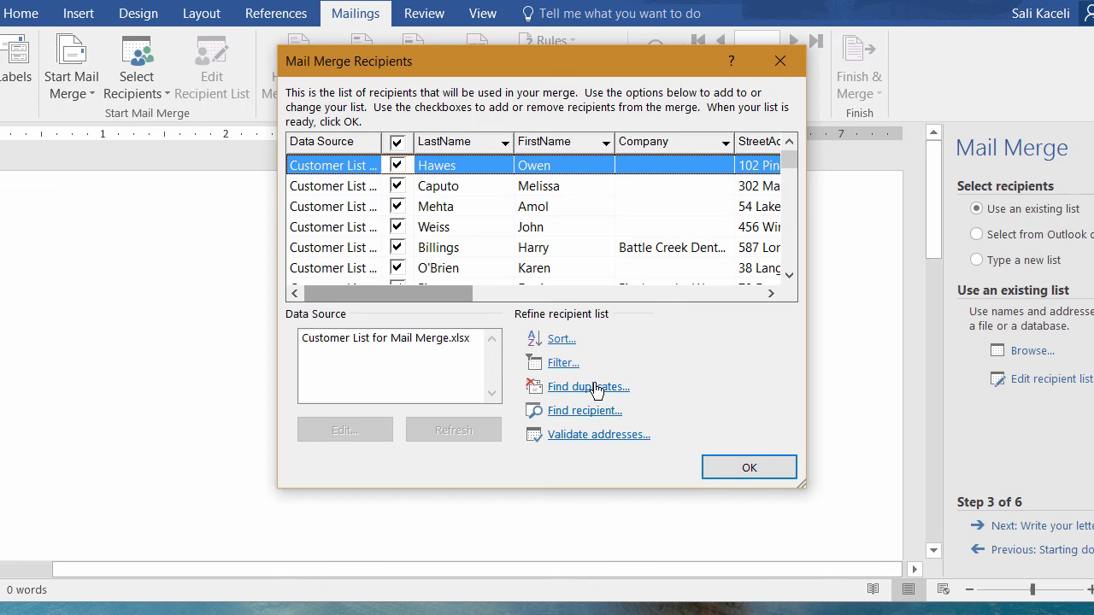
{"action": "left_click", "coordinate": [726, 467]}
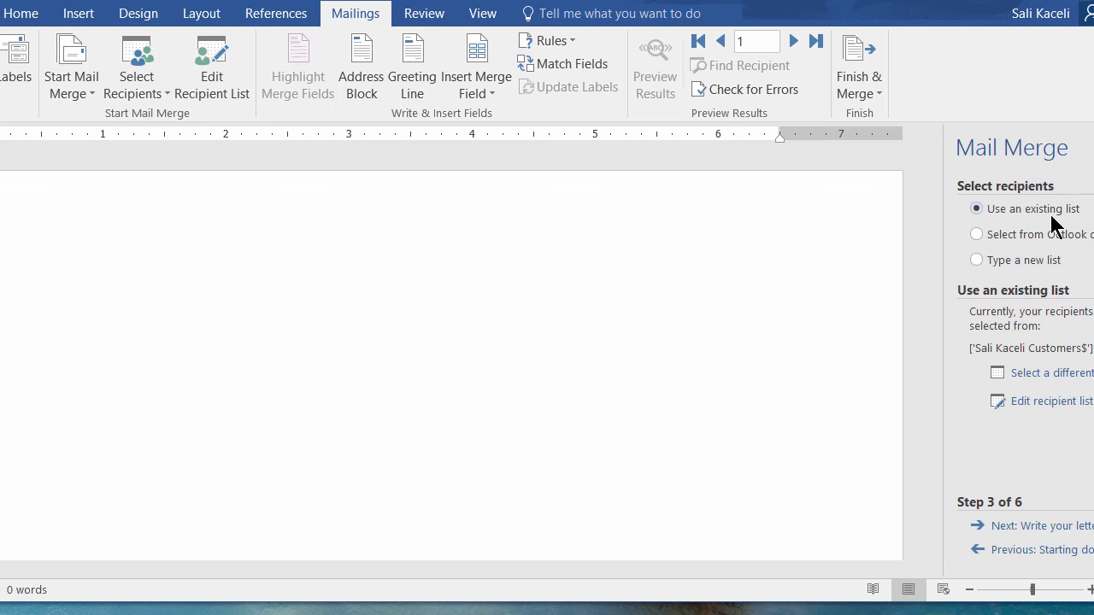
Step: Start the letter with the greeting 'Dear «FirstName»,'
{"action": "left_click", "coordinate": [1043, 527]}
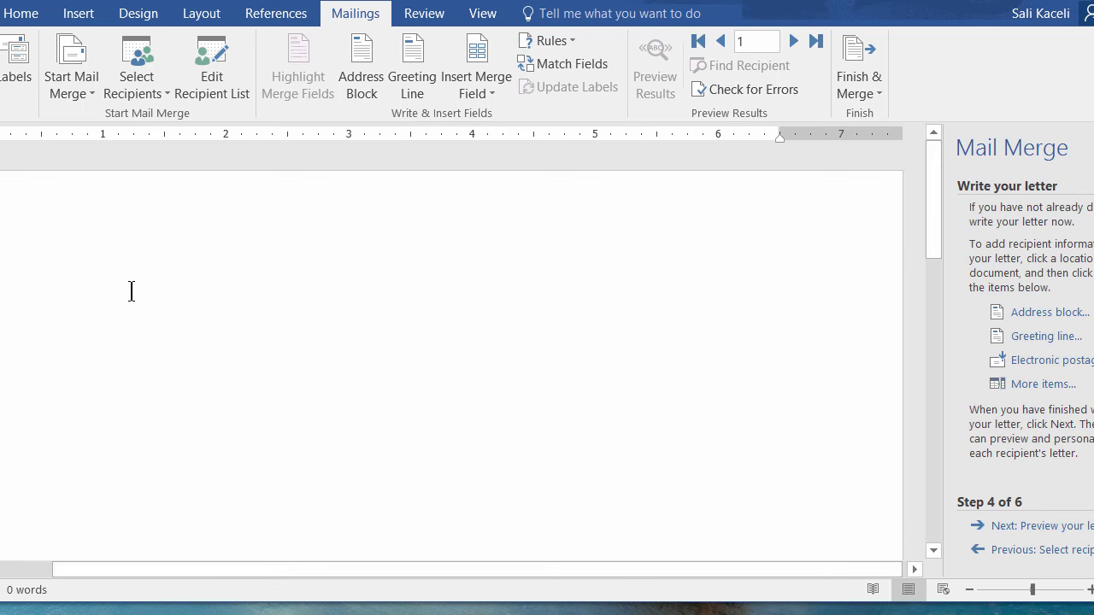
{"action": "left_click", "coordinate": [34, 299]}
{"action": "type", "text": "Dearn"}
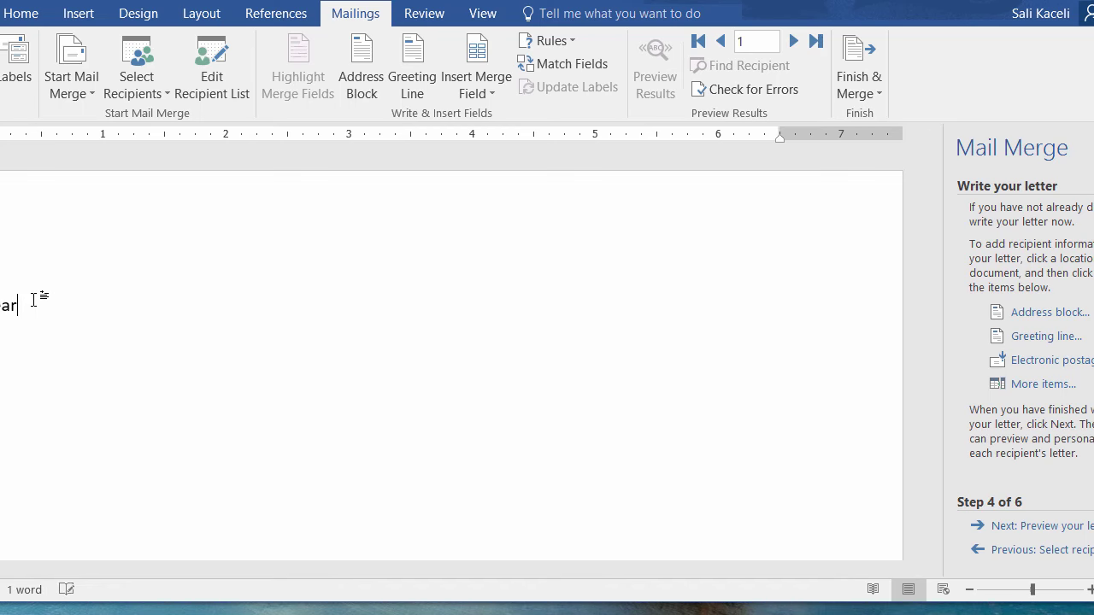
{"action": "left_click", "coordinate": [474, 93]}
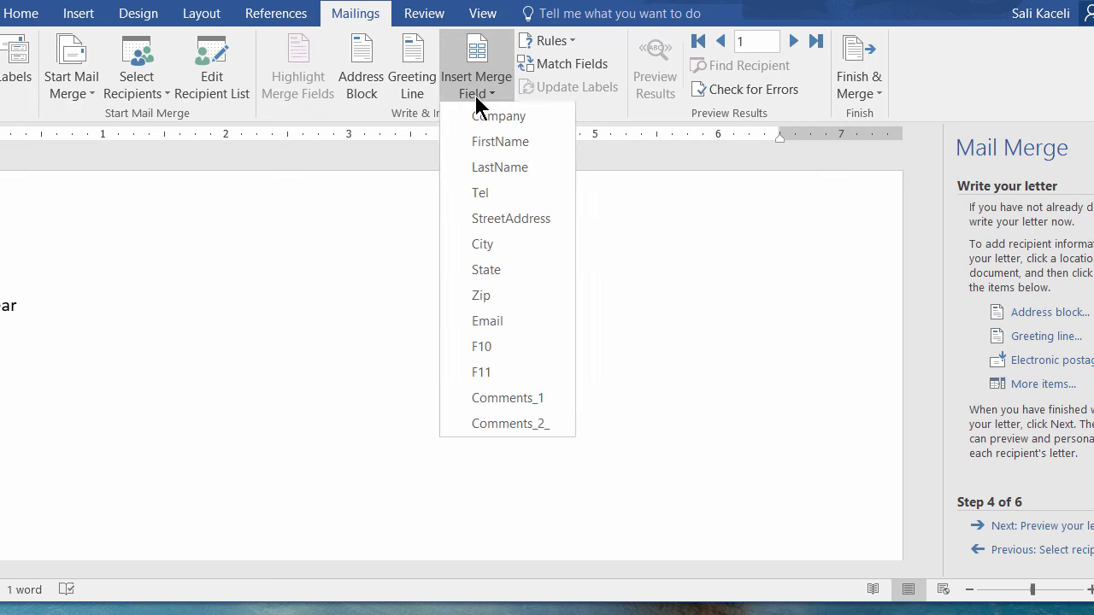
{"action": "left_click", "coordinate": [494, 142]}
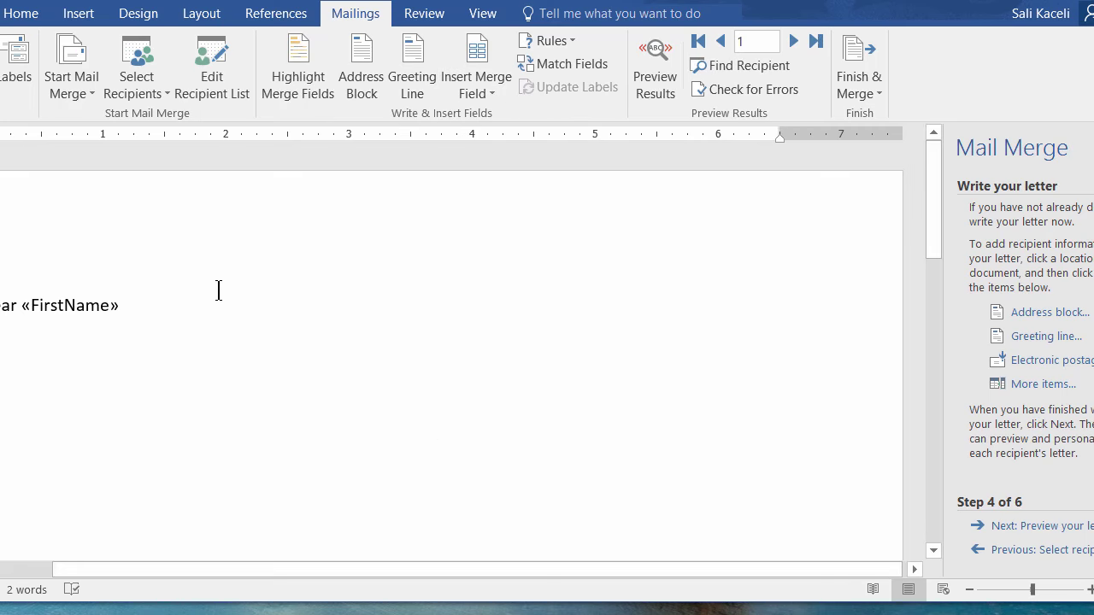
{"action": "type", "text": ","}
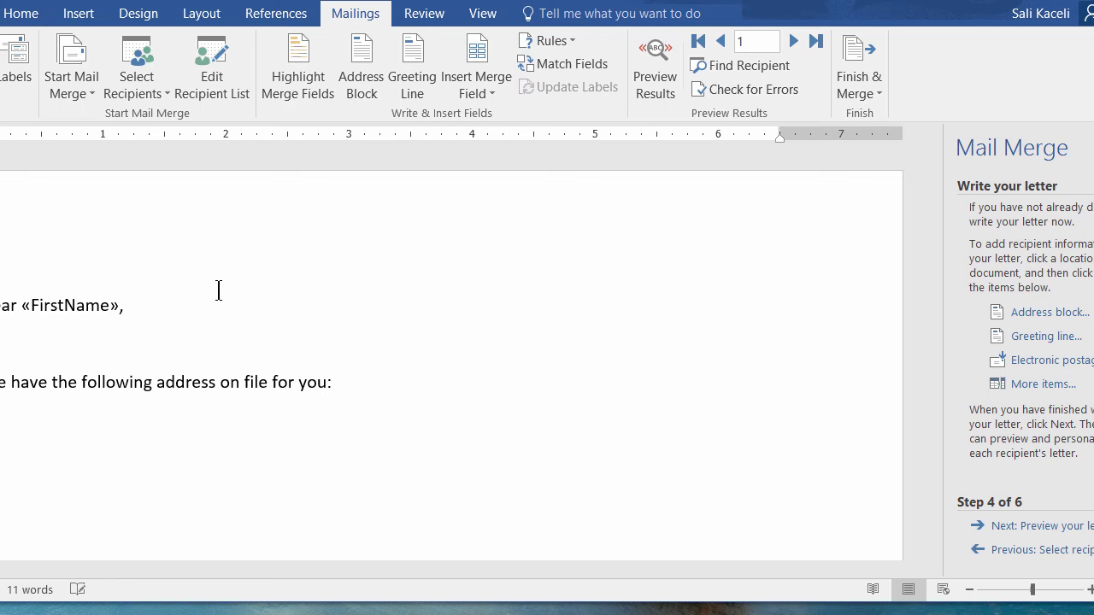
Step: Add FirstName, LastName and address merge fields, then Comments_1 below the address
{"action": "left_click", "coordinate": [476, 89]}
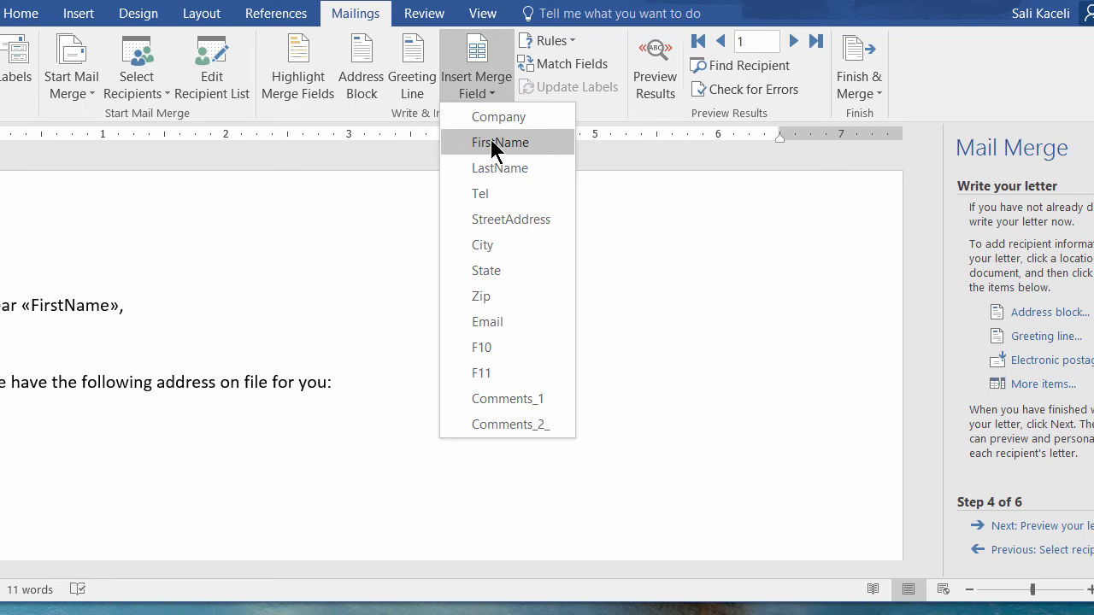
{"action": "left_click", "coordinate": [491, 147]}
{"action": "left_click", "coordinate": [476, 90]}
{"action": "left_click", "coordinate": [501, 170]}
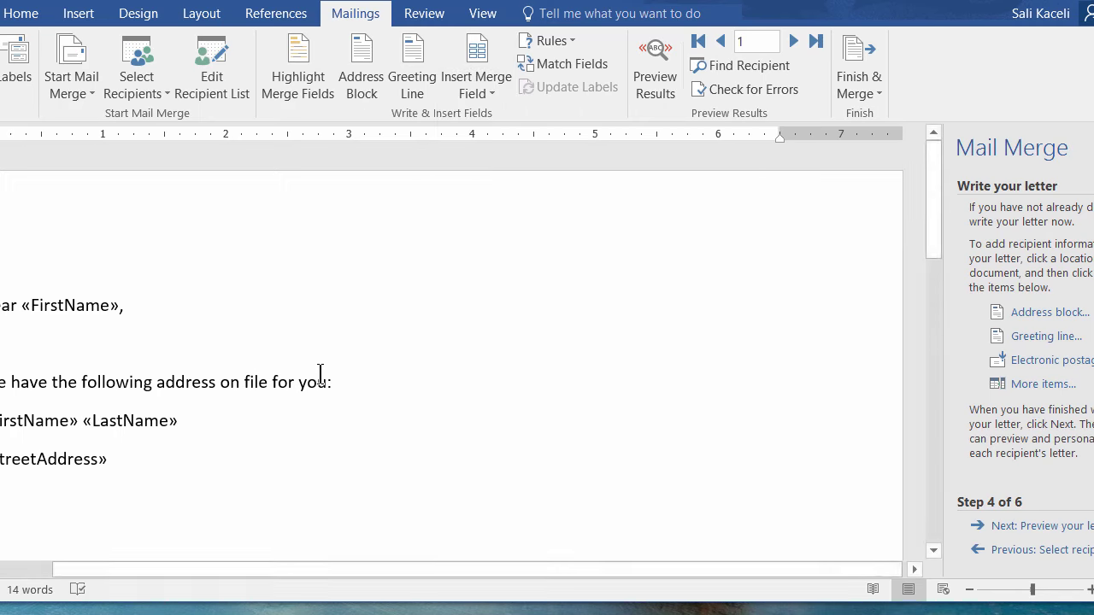
{"action": "type", "text": ","}
{"action": "left_click", "coordinate": [477, 89]}
{"action": "left_click", "coordinate": [500, 307]}
{"action": "type", "text": ", «State»"}
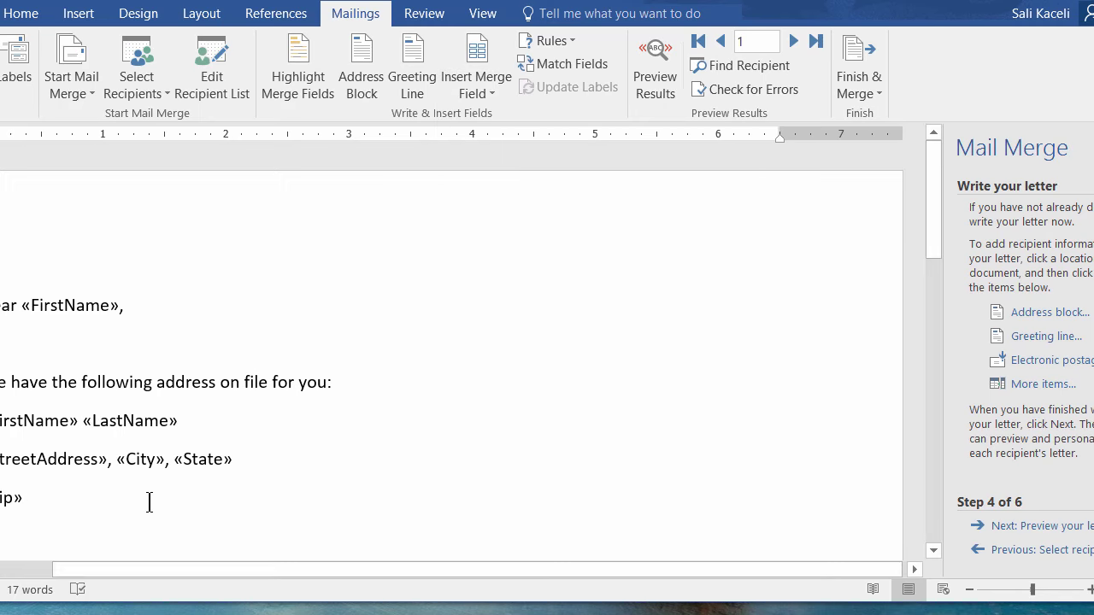
{"action": "scroll", "coordinate": [148, 503], "scroll_direction": "down", "scroll_amount": 1}
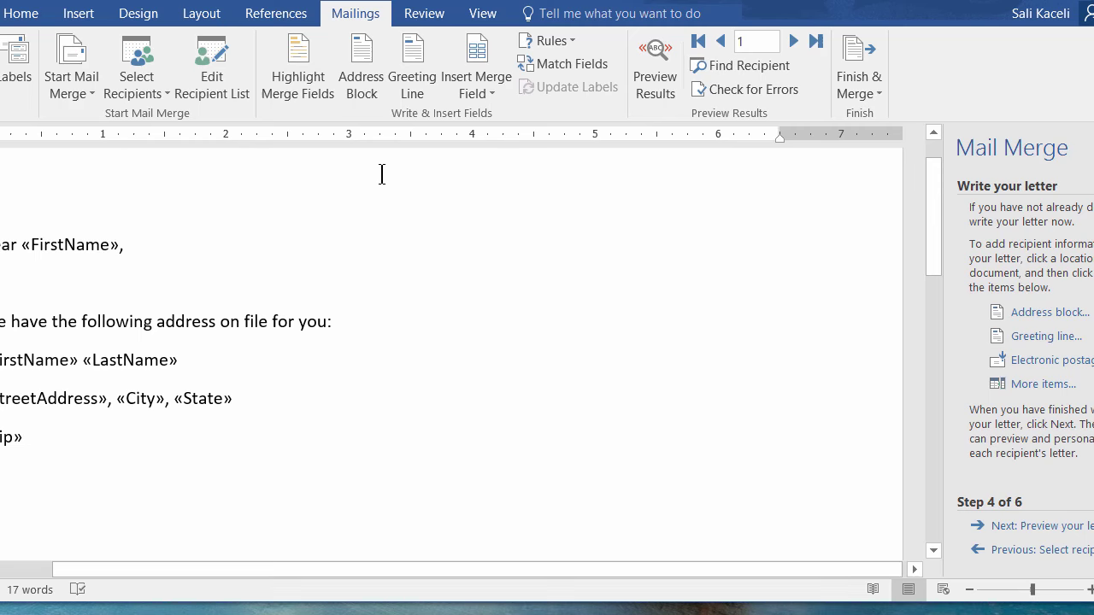
{"action": "left_click", "coordinate": [485, 95]}
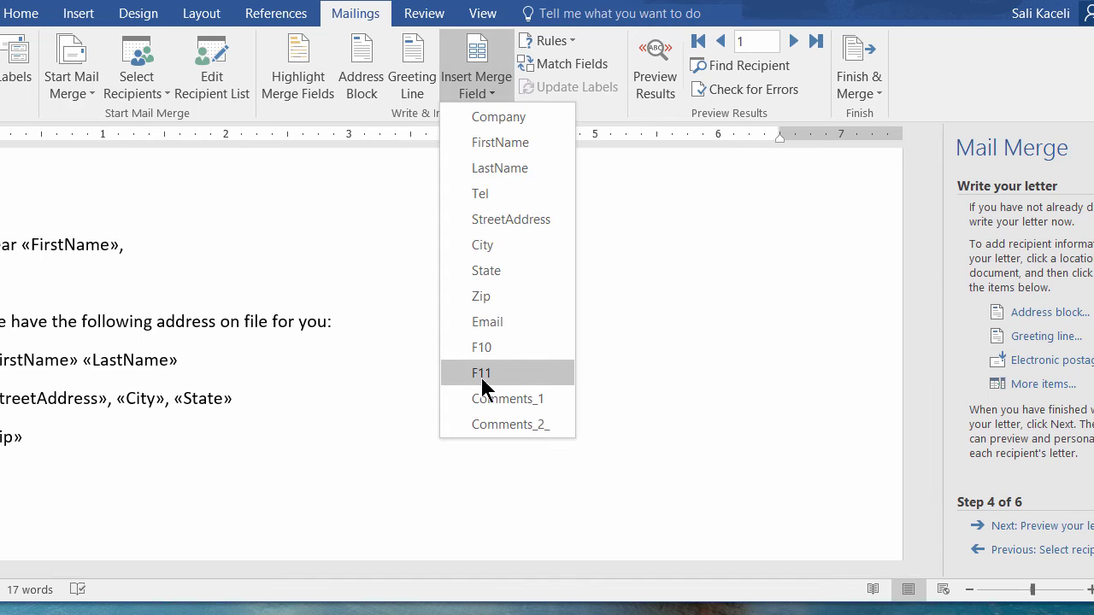
{"action": "left_click", "coordinate": [499, 399]}
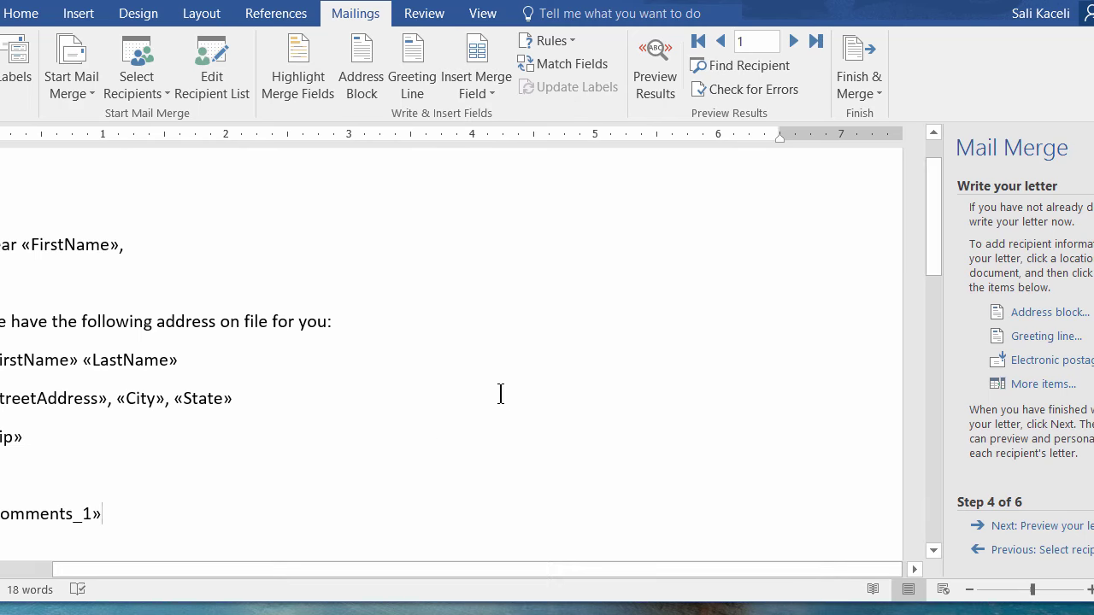
{"action": "scroll", "coordinate": [501, 393], "scroll_direction": "down", "scroll_amount": 2}
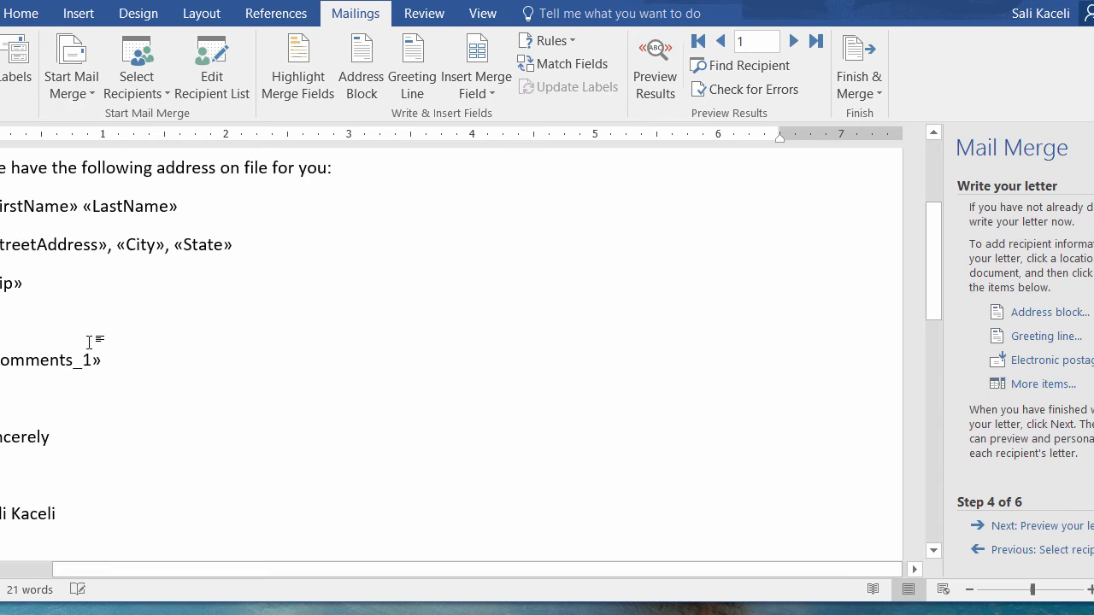
Step: Type 'this not correct, please contact us.' and join it with the Comments_1 field
{"action": "left_click", "coordinate": [14, 338]}
{"action": "type", "text": "this not correct, please contact us."}
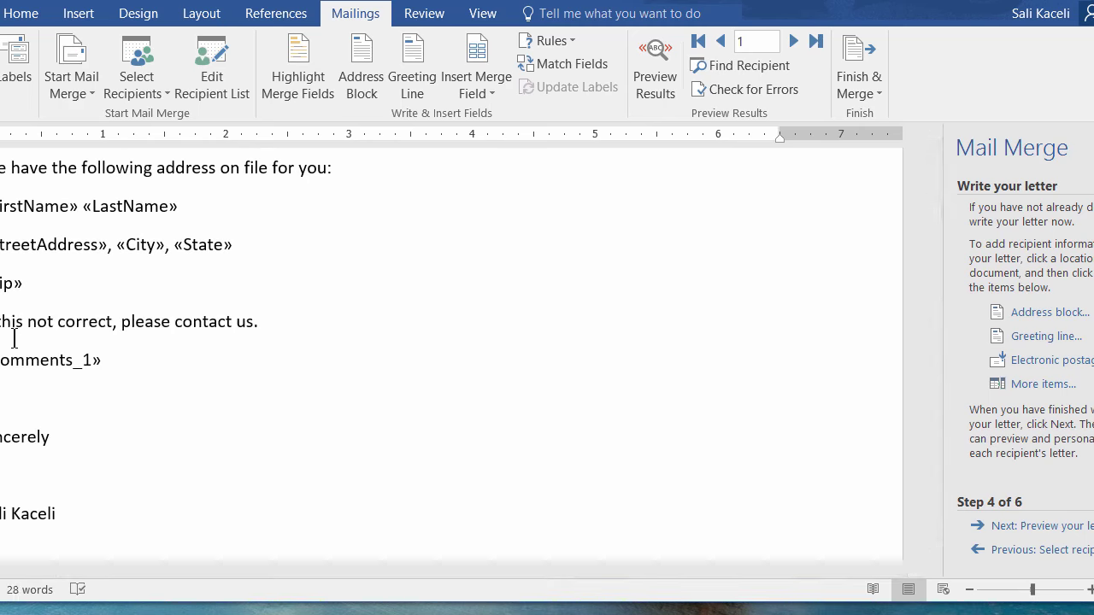
{"action": "key", "text": "Delete"}
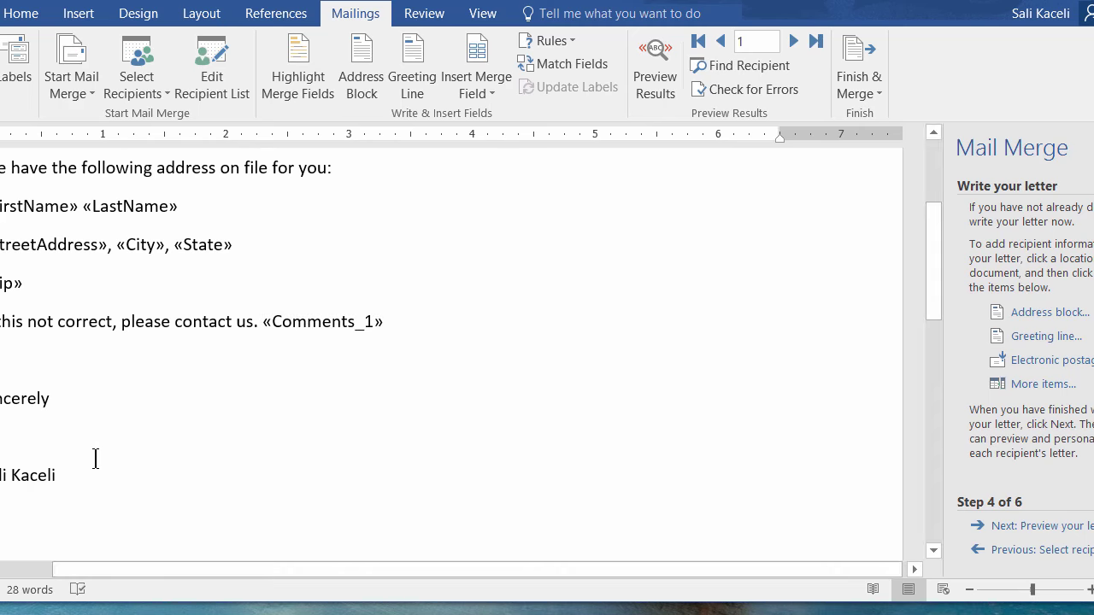
{"action": "left_click", "coordinate": [23, 319]}
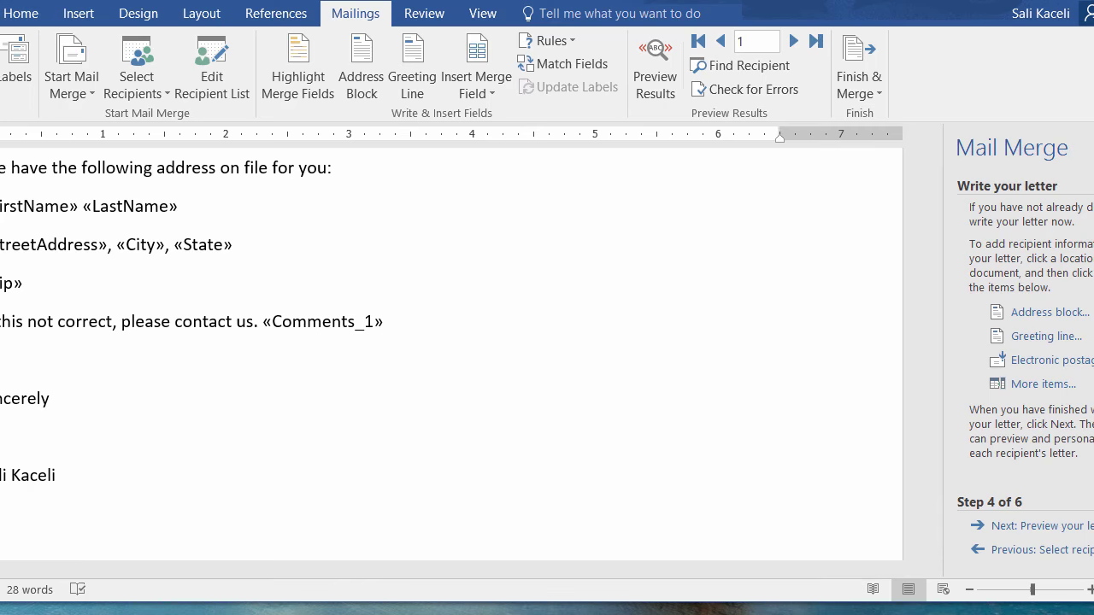
Step: Save the merge letter as 'Dear' in the Desktop's Excel 2016 folder
{"action": "left_click", "coordinate": [24, 10]}
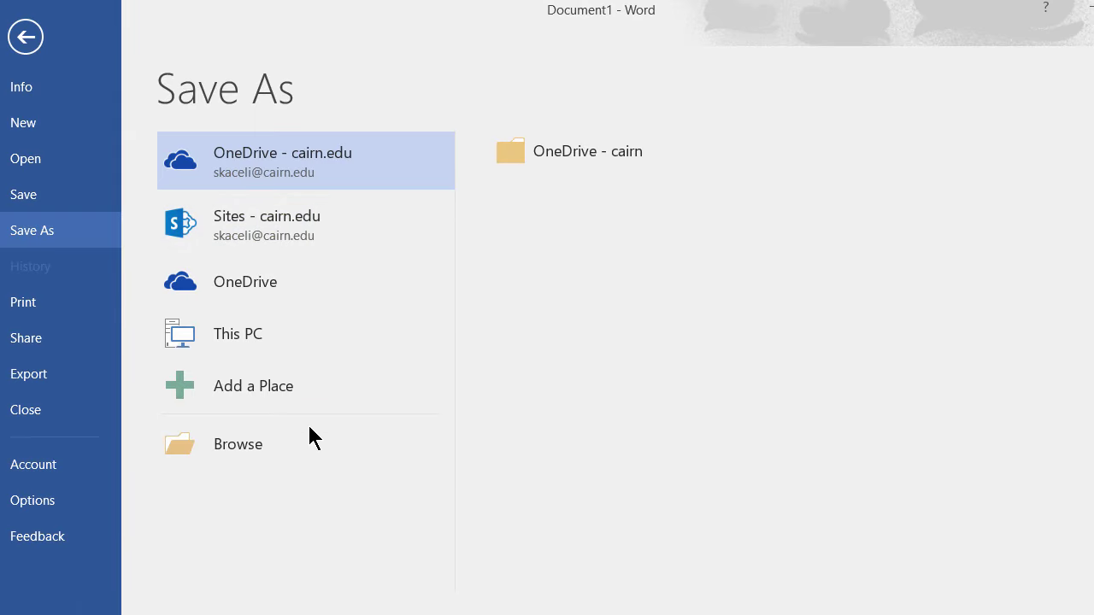
{"action": "left_click", "coordinate": [252, 447]}
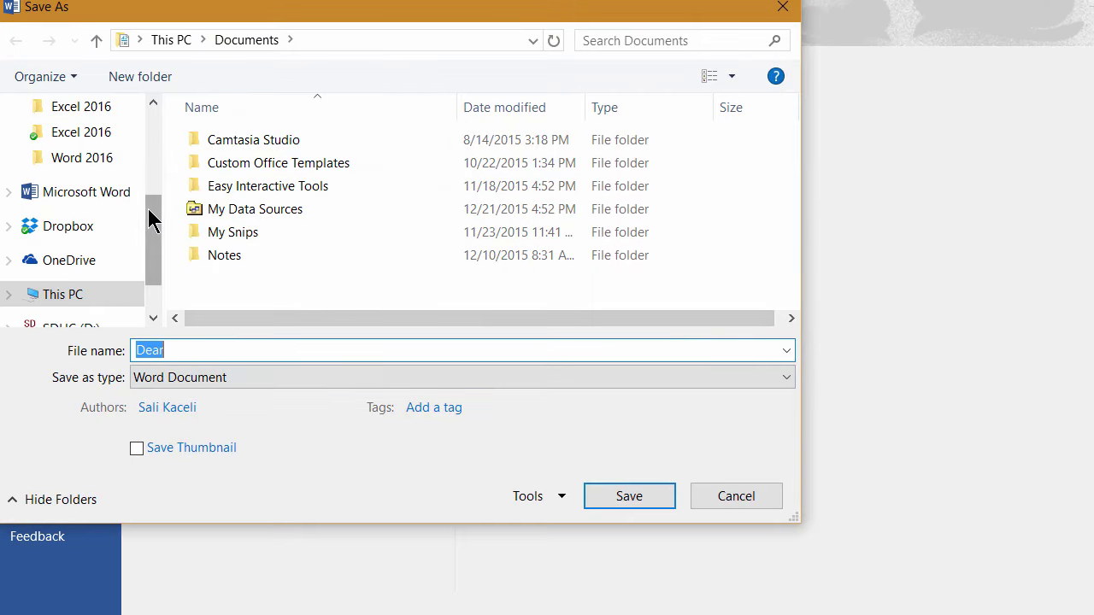
{"action": "left_click_drag", "start_coordinate": [151, 215], "coordinate": [154, 127]}
{"action": "left_click", "coordinate": [71, 151]}
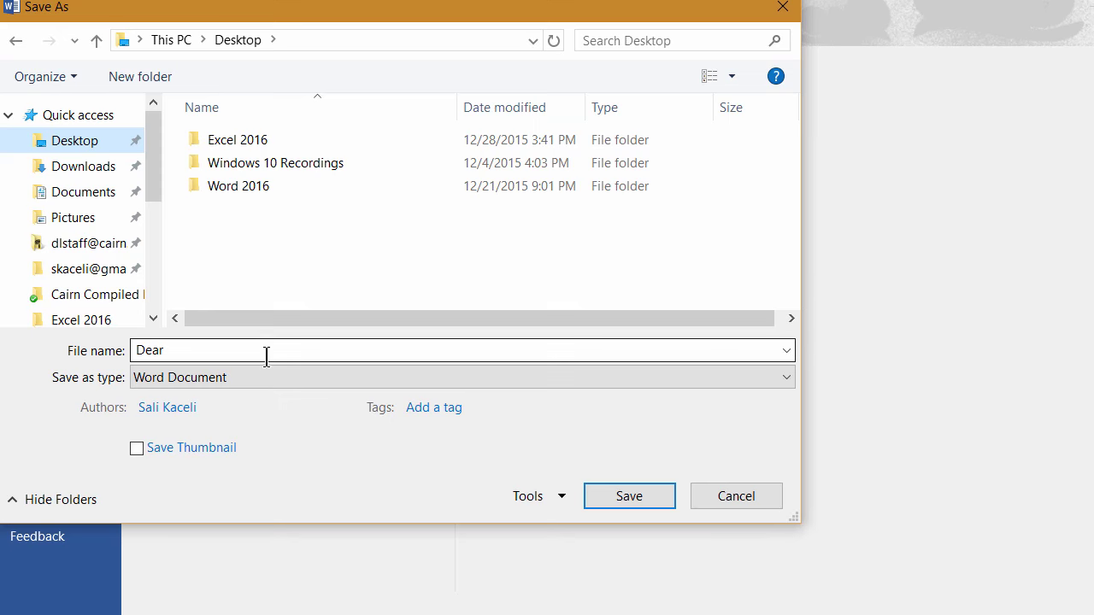
{"action": "double_click", "coordinate": [236, 141]}
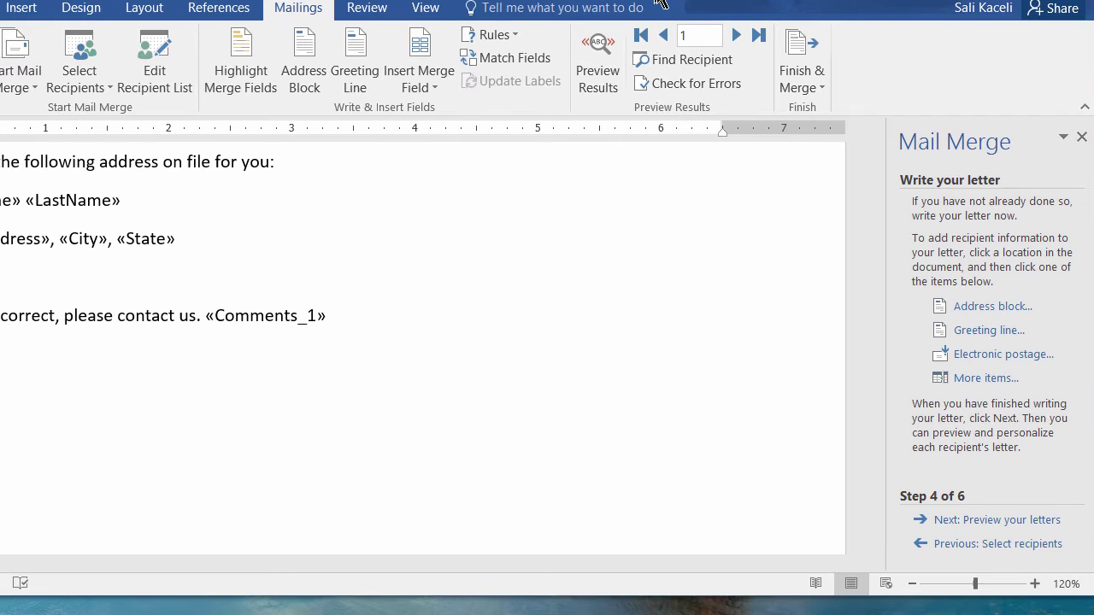
Step: Preview the merged letters up to recipient 9, then advance the wizard to Complete the merge
{"action": "left_click", "coordinate": [1017, 513]}
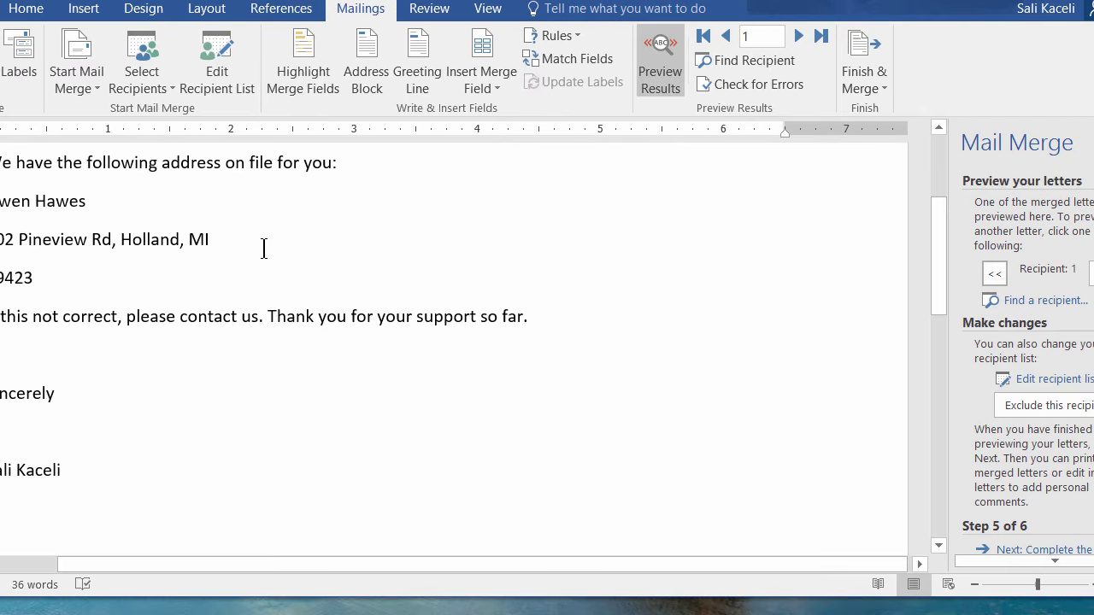
{"action": "scroll", "coordinate": [145, 264], "scroll_direction": "up", "scroll_amount": 3}
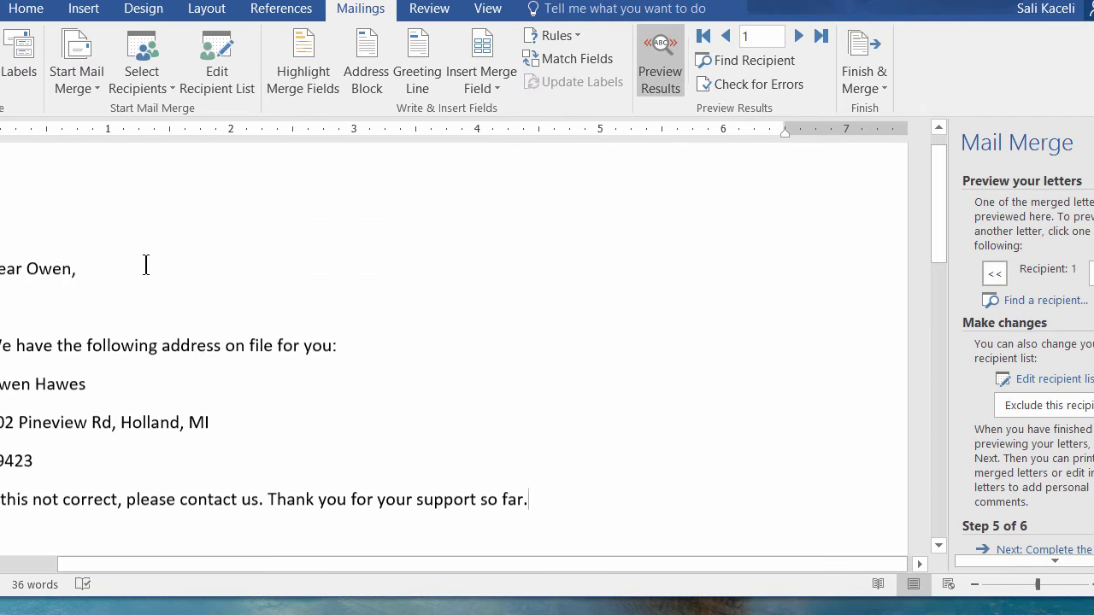
{"action": "left_click", "coordinate": [800, 36]}
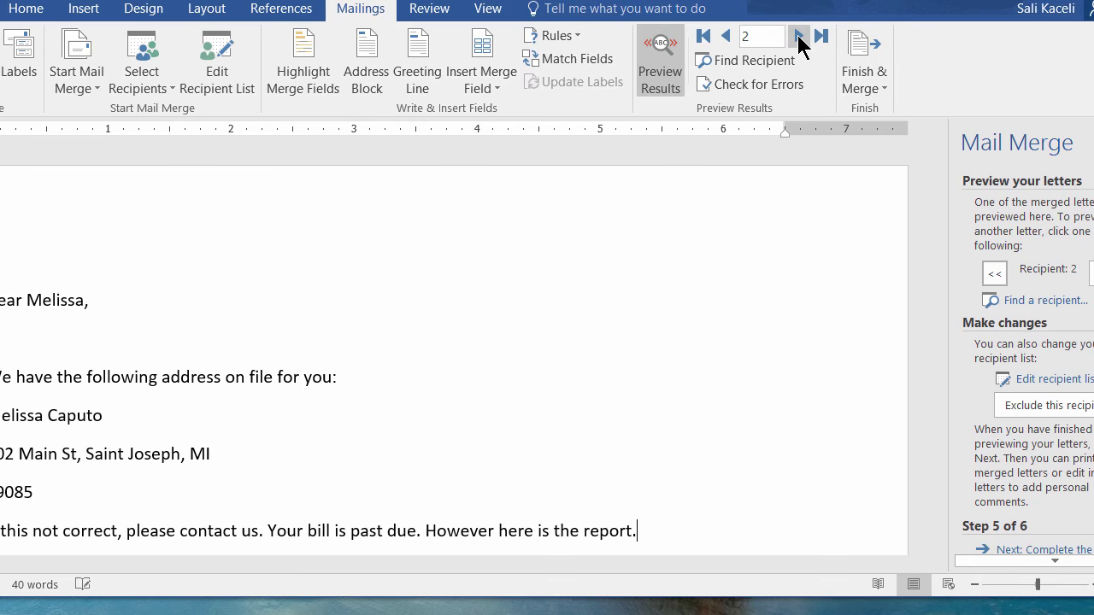
{"action": "left_click", "coordinate": [799, 37]}
{"action": "left_click", "coordinate": [799, 36]}
{"action": "left_click", "coordinate": [799, 37]}
{"action": "left_click", "coordinate": [799, 37]}
{"action": "left_click", "coordinate": [799, 37]}
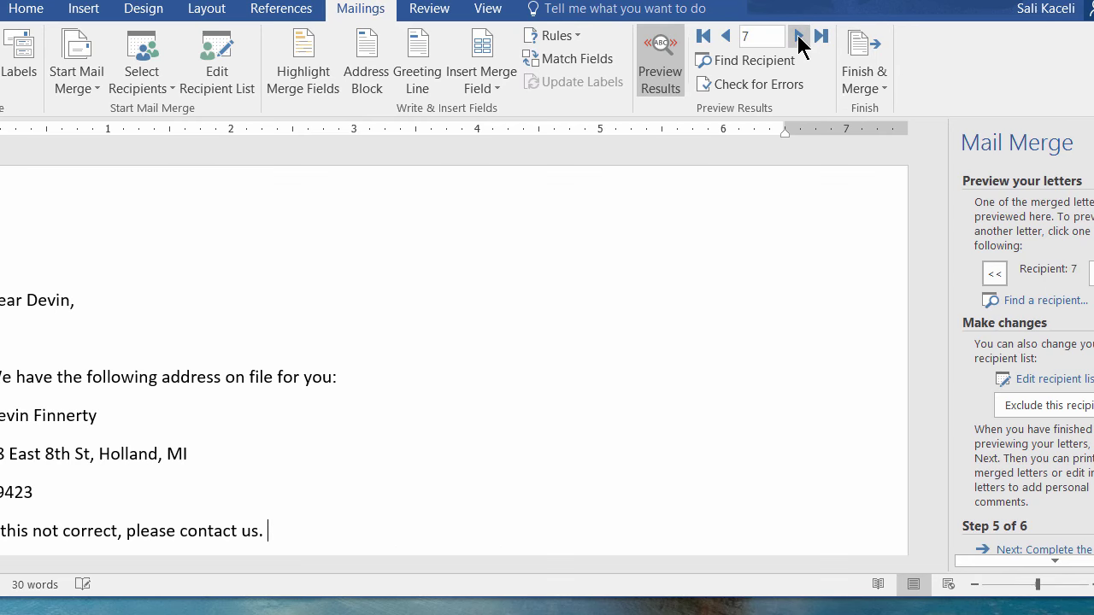
{"action": "left_click", "coordinate": [799, 37]}
{"action": "left_click", "coordinate": [800, 37]}
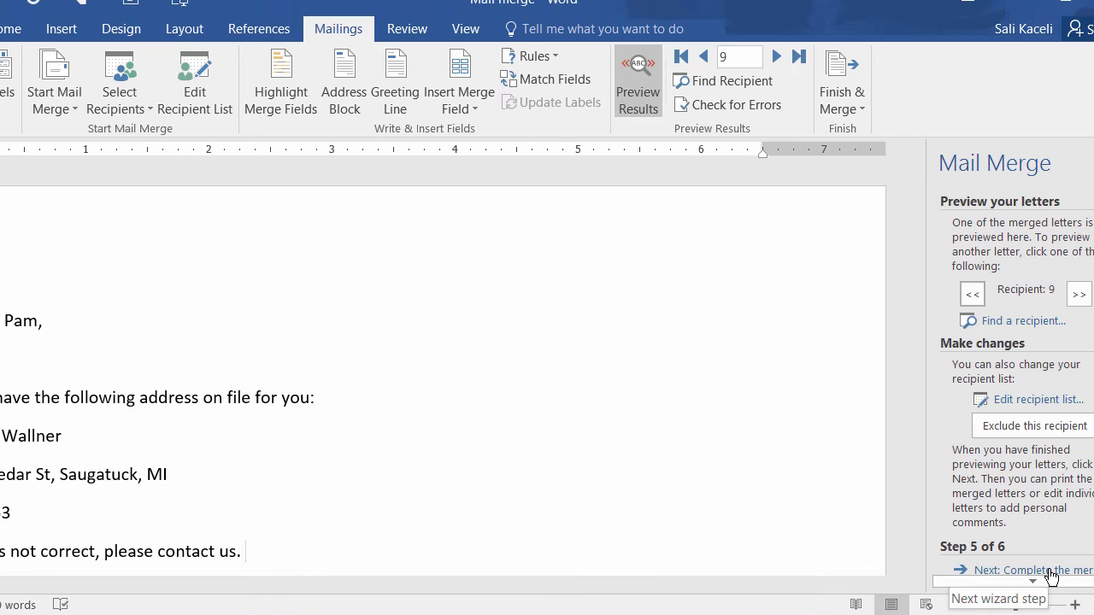
{"action": "left_click", "coordinate": [1050, 573]}
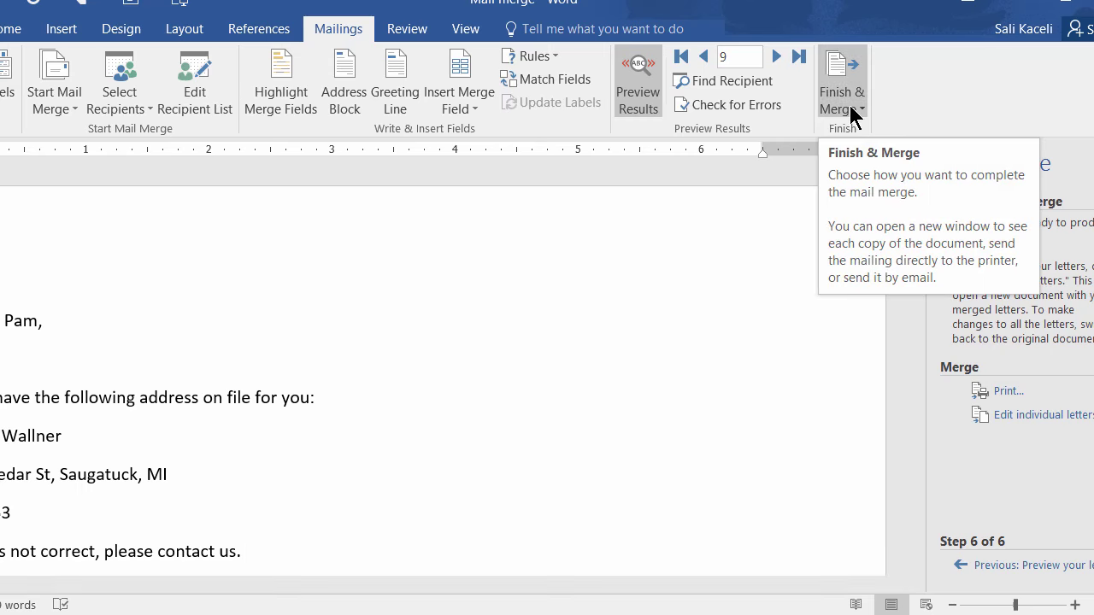
{"action": "left_click", "coordinate": [1020, 419]}
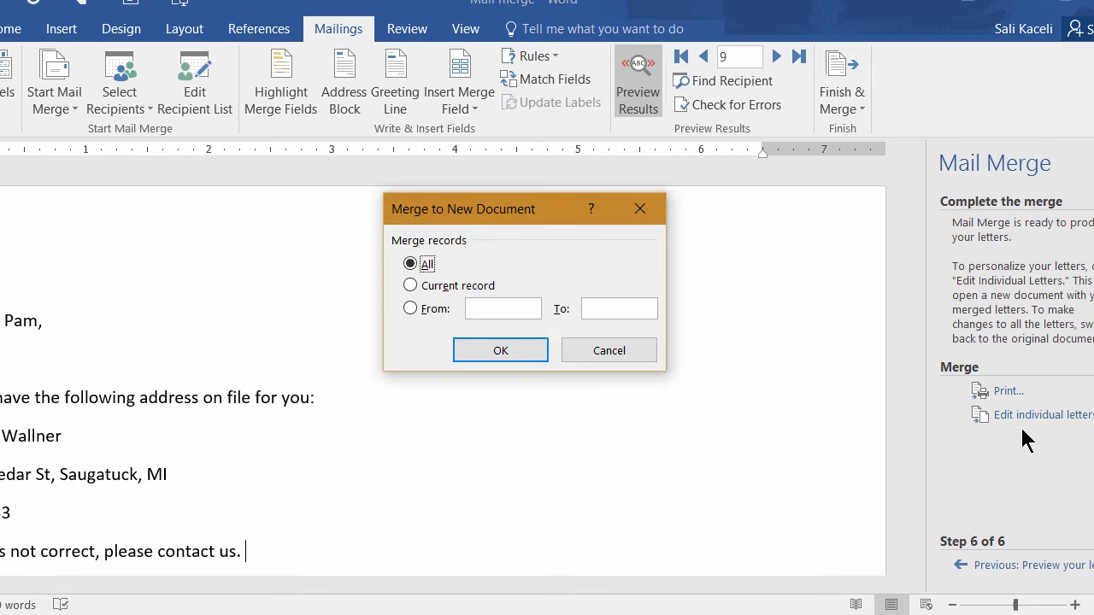
{"action": "left_click", "coordinate": [507, 352]}
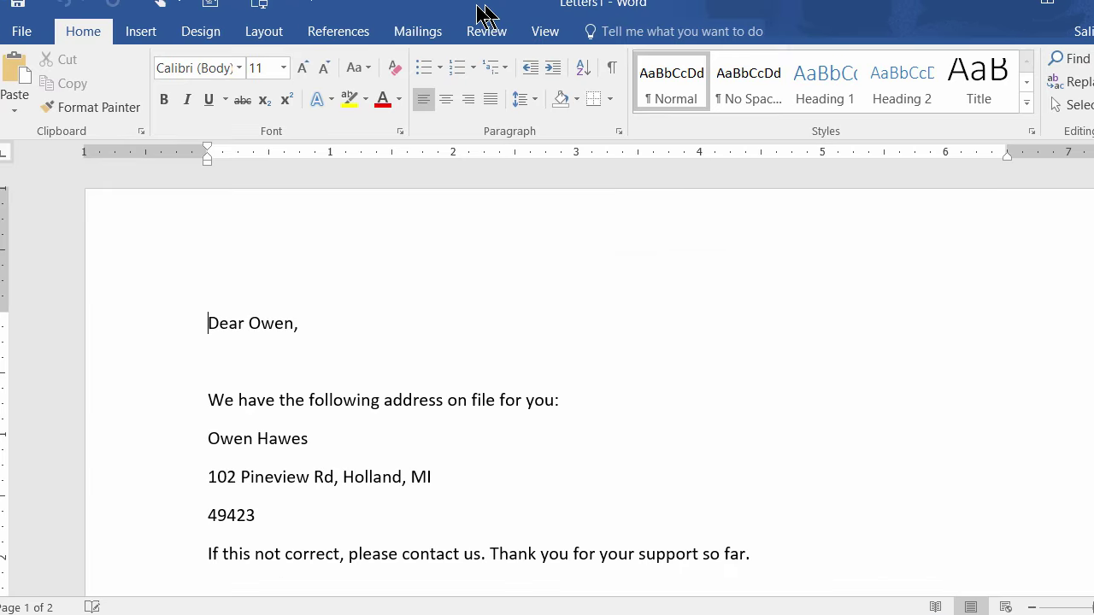
{"action": "scroll", "coordinate": [507, 254], "scroll_direction": "down", "scroll_amount": 20}
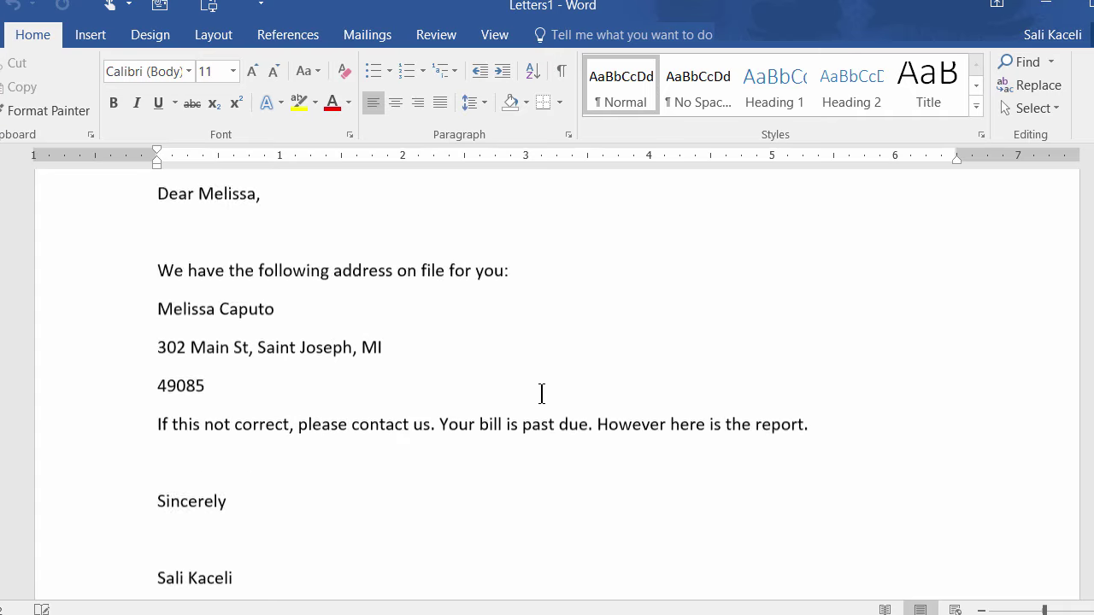
{"action": "scroll", "coordinate": [528, 409], "scroll_direction": "down", "scroll_amount": 20}
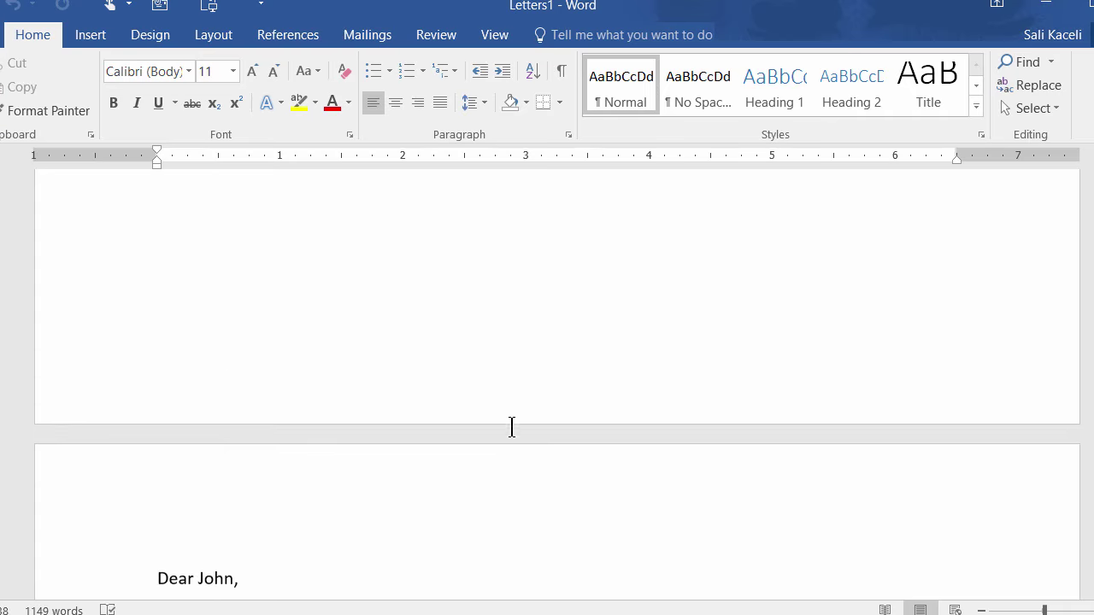
{"action": "scroll", "coordinate": [365, 428], "scroll_direction": "down", "scroll_amount": 15}
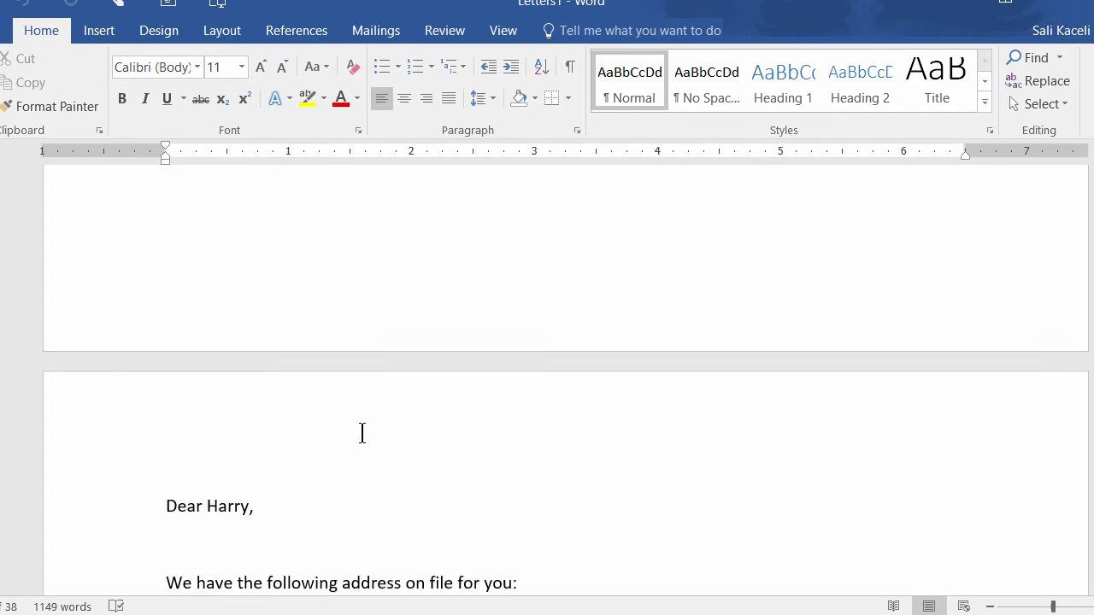
{"action": "scroll", "coordinate": [365, 437], "scroll_direction": "down", "scroll_amount": 20}
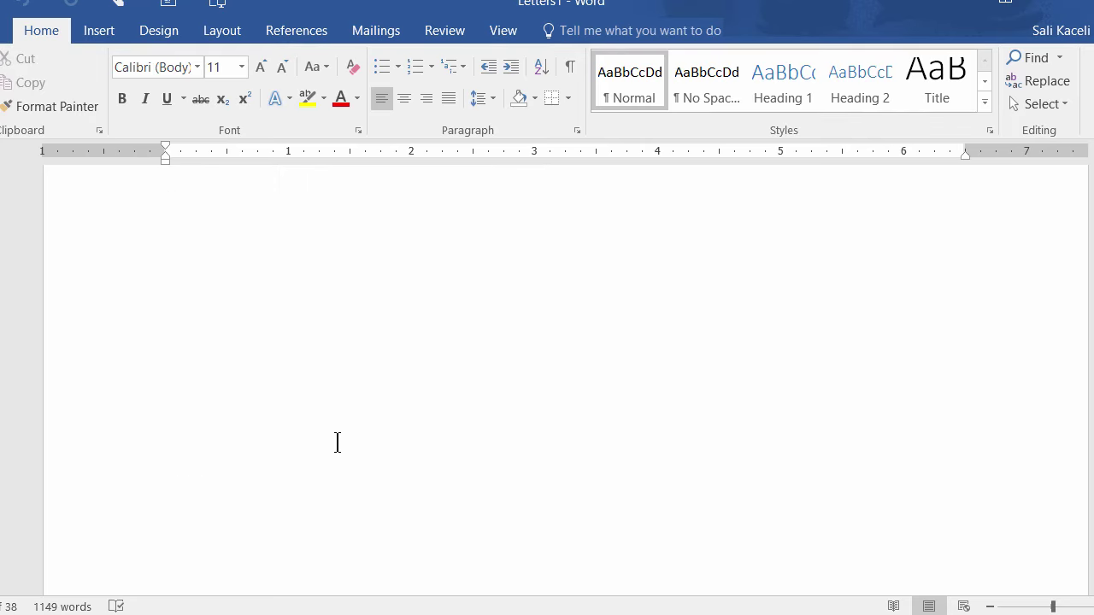
{"action": "scroll", "coordinate": [331, 462], "scroll_direction": "down", "scroll_amount": 1}
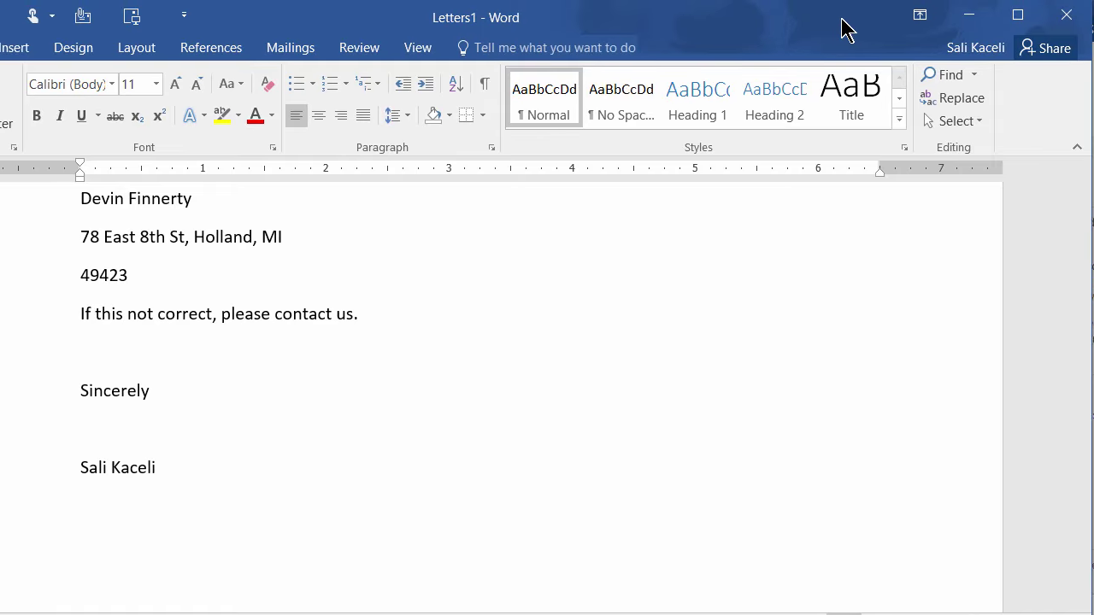
{"action": "left_click", "coordinate": [1066, 31]}
{"action": "left_click", "coordinate": [327, 235]}
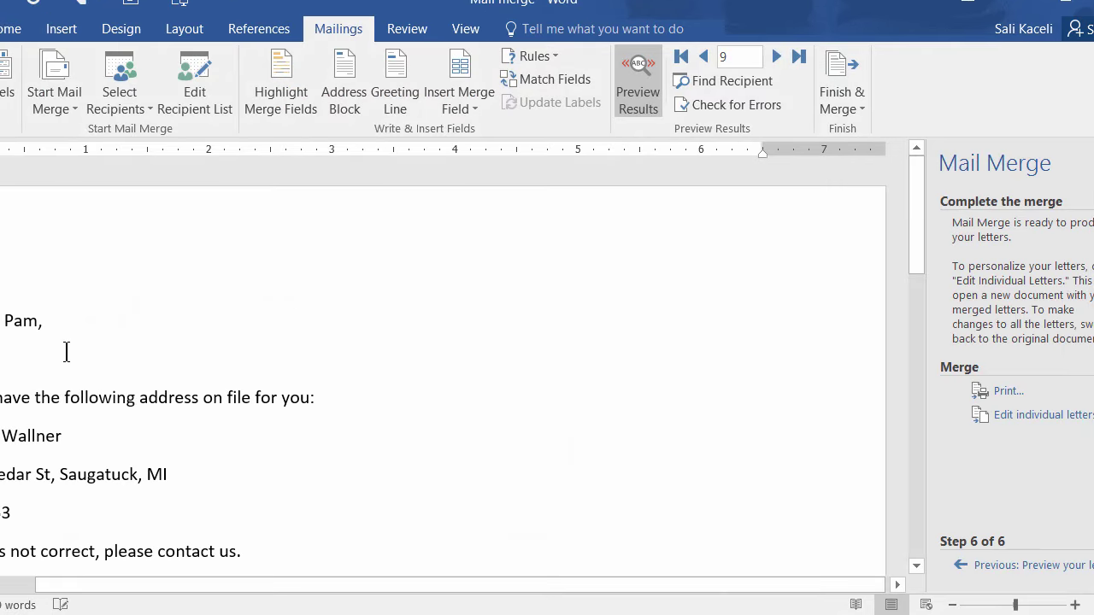
Step: Close Word without saving, then reopen the Mail merge file from File Explorer
{"action": "left_click", "coordinate": [1091, 7]}
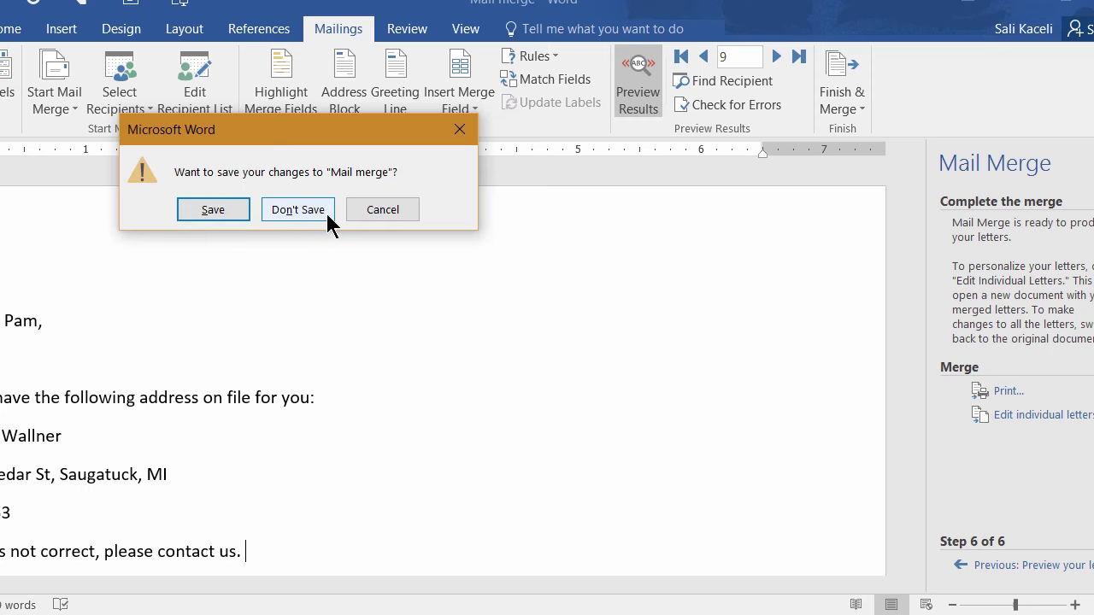
{"action": "left_click", "coordinate": [379, 212]}
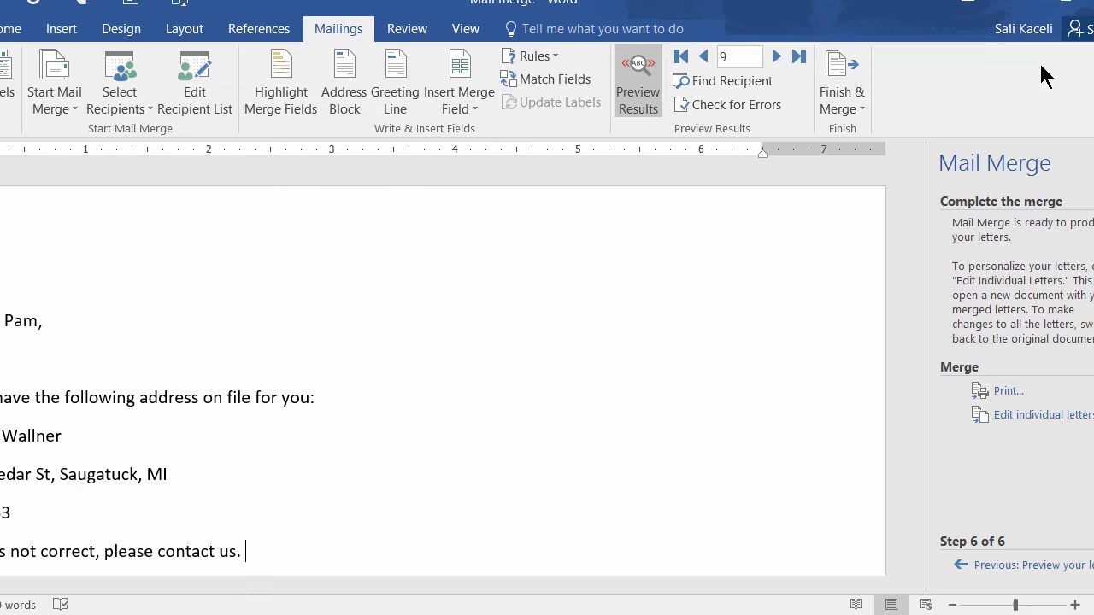
{"action": "left_click", "coordinate": [996, 7]}
{"action": "scroll", "coordinate": [428, 411], "scroll_direction": "down", "scroll_amount": 1}
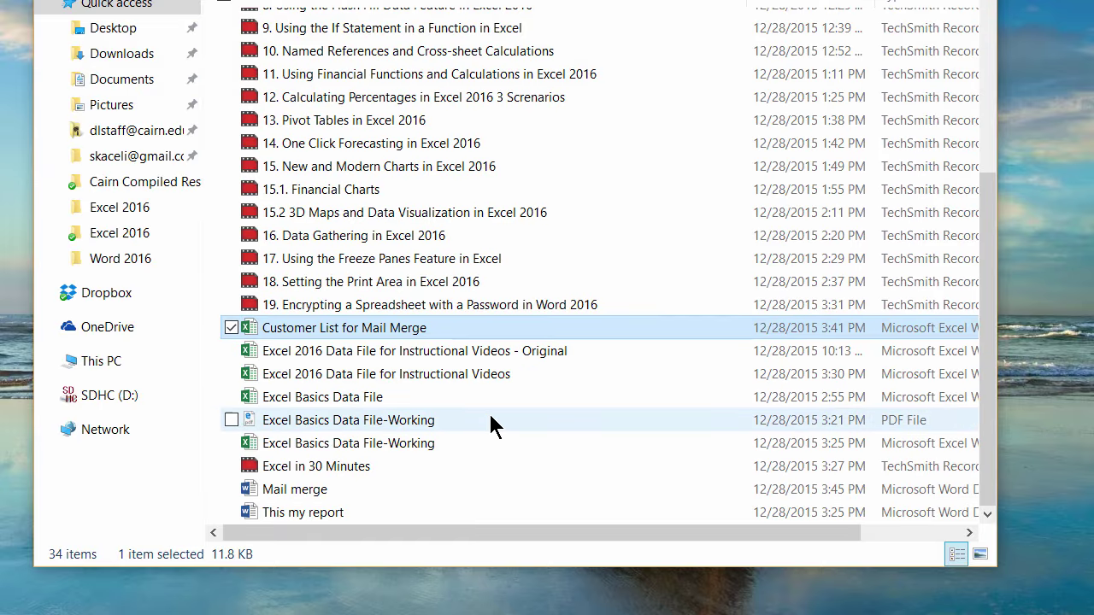
{"action": "left_click", "coordinate": [305, 494]}
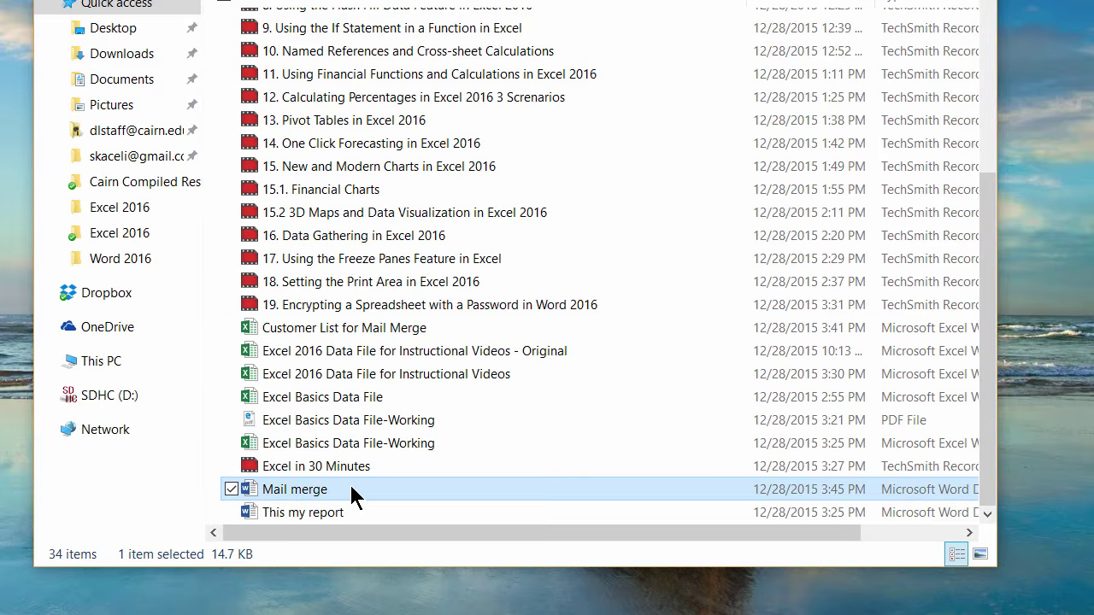
{"action": "double_click", "coordinate": [284, 494]}
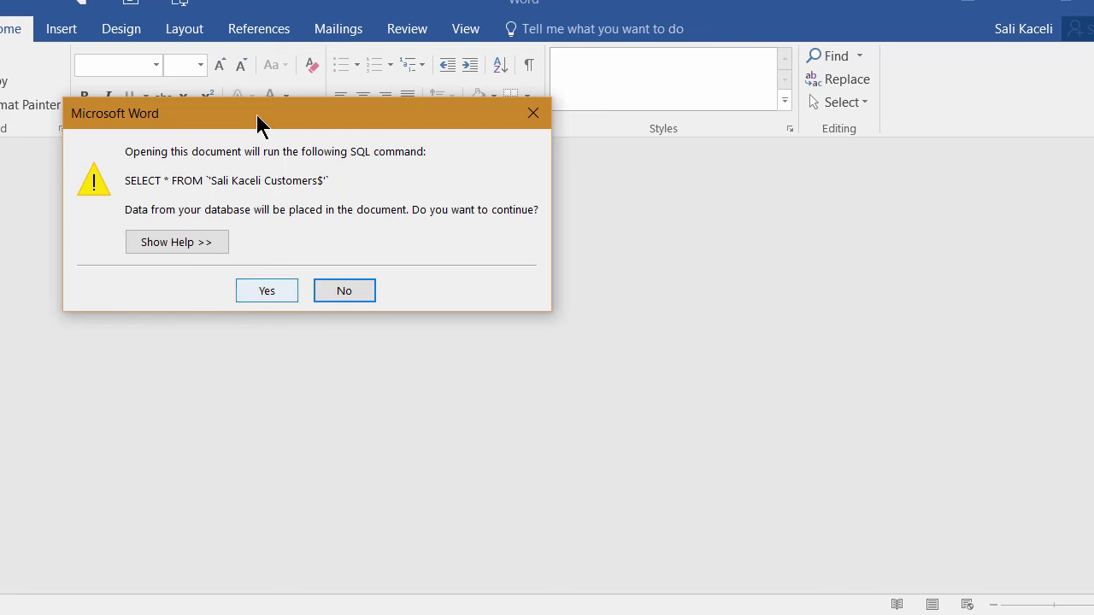
Step: Accept the SQL query prompt and add the test line 'dfgfdgdfgd' below the greeting
{"action": "left_click", "coordinate": [293, 5]}
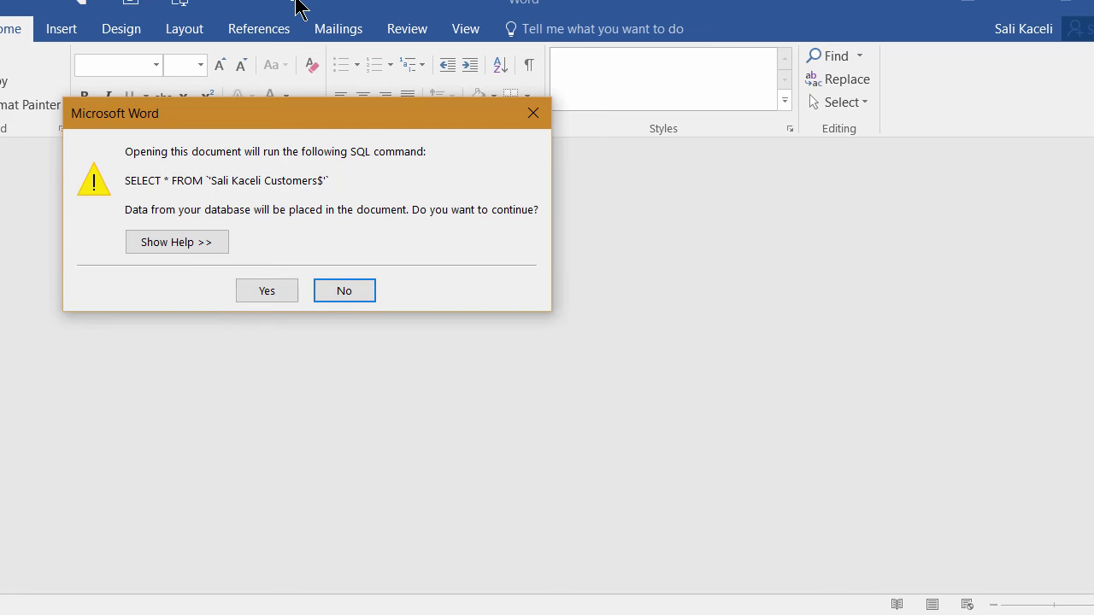
{"action": "left_click", "coordinate": [267, 291]}
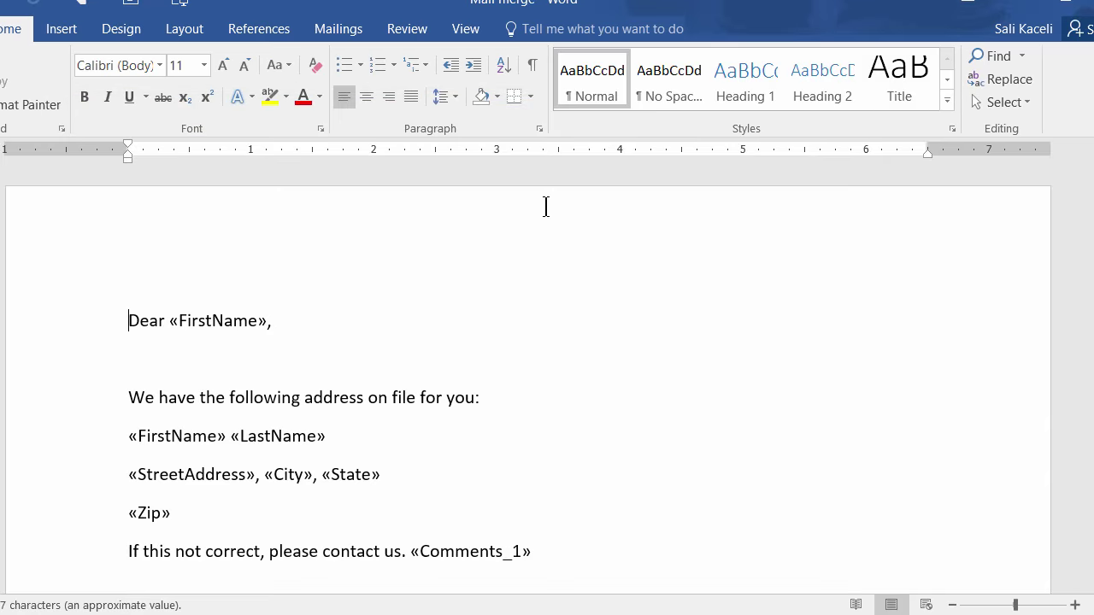
{"action": "left_click", "coordinate": [357, 33]}
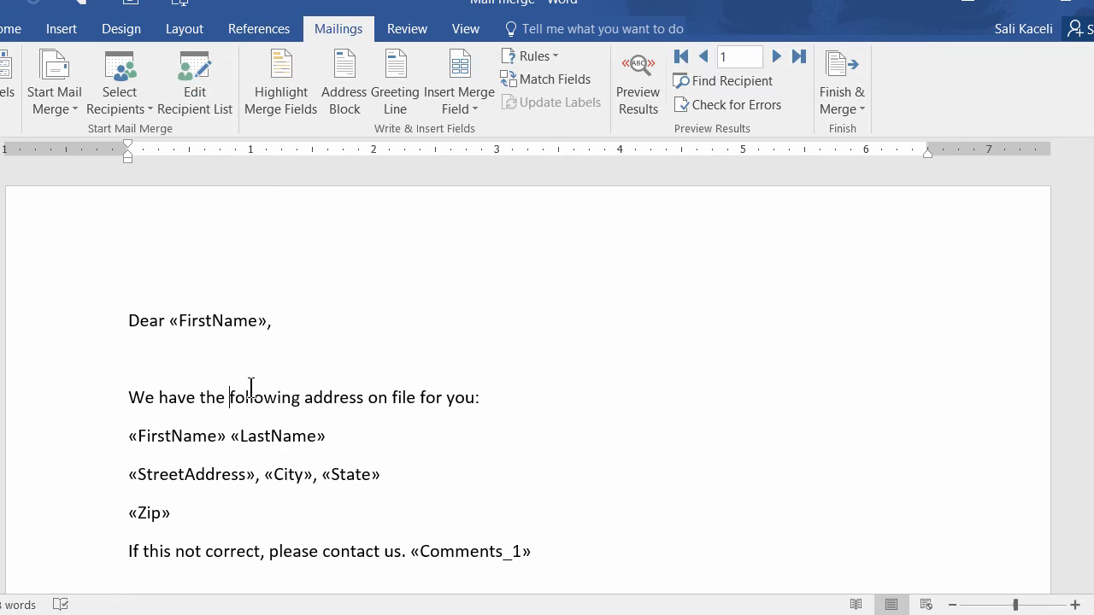
{"action": "left_click", "coordinate": [329, 351]}
{"action": "type", "text": "dfgfdgdfg"}
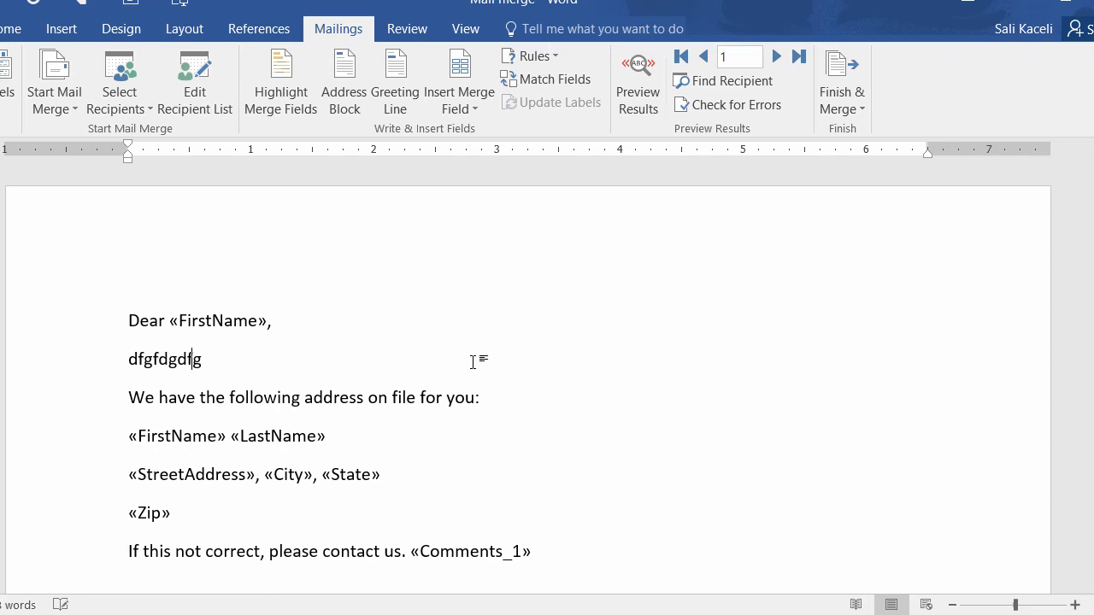
{"action": "type", "text": "d"}
Step: Merge all records into individual letters and maximize the new Letters document
{"action": "left_click", "coordinate": [842, 89]}
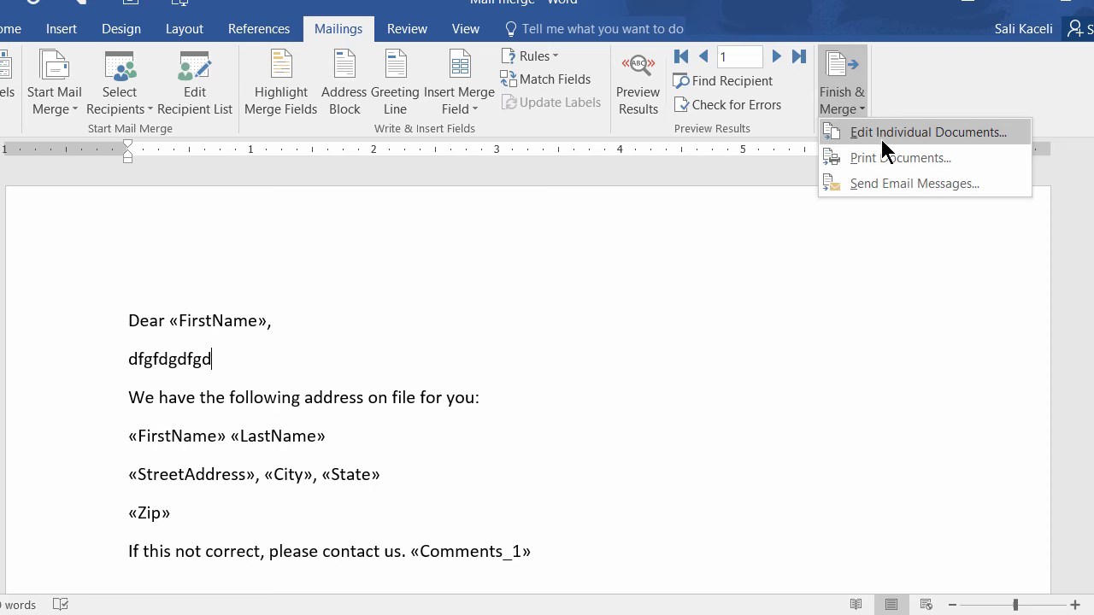
{"action": "left_click", "coordinate": [902, 132]}
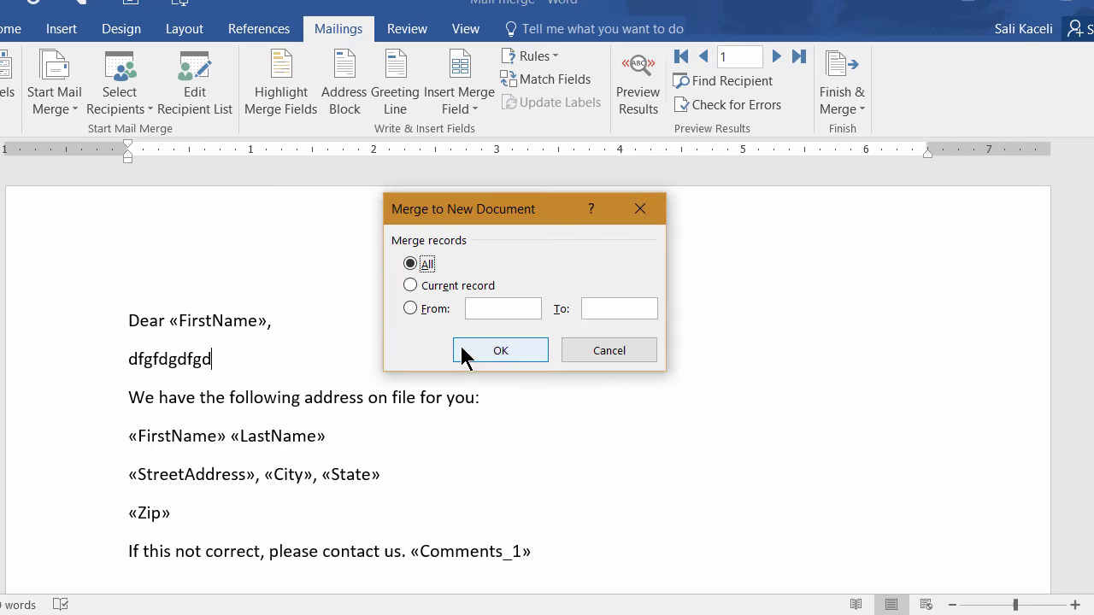
{"action": "left_click", "coordinate": [498, 349]}
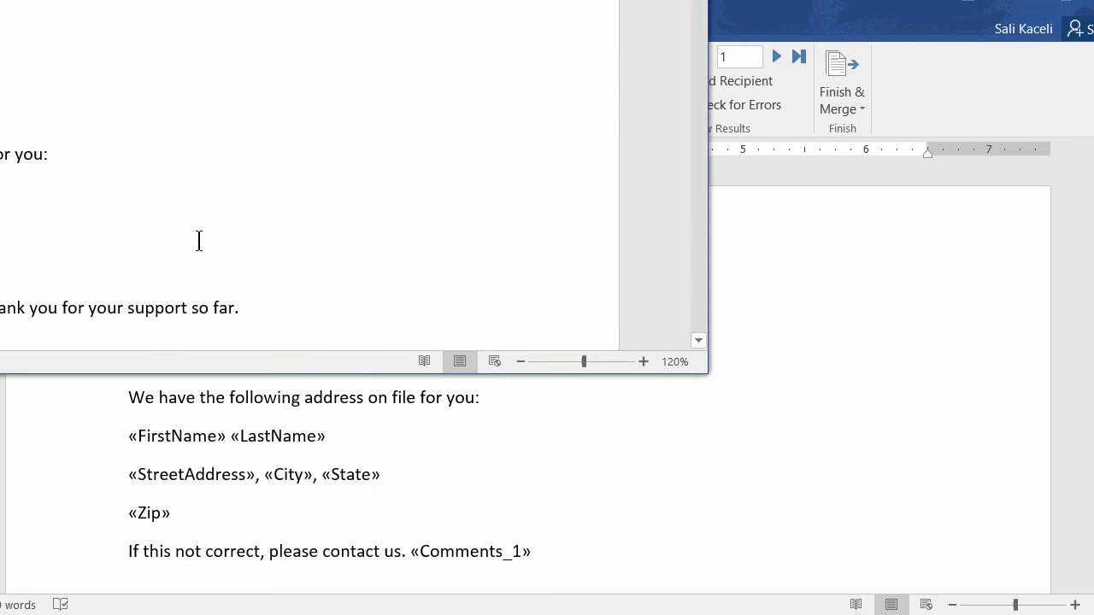
{"action": "double_click", "coordinate": [505, 19]}
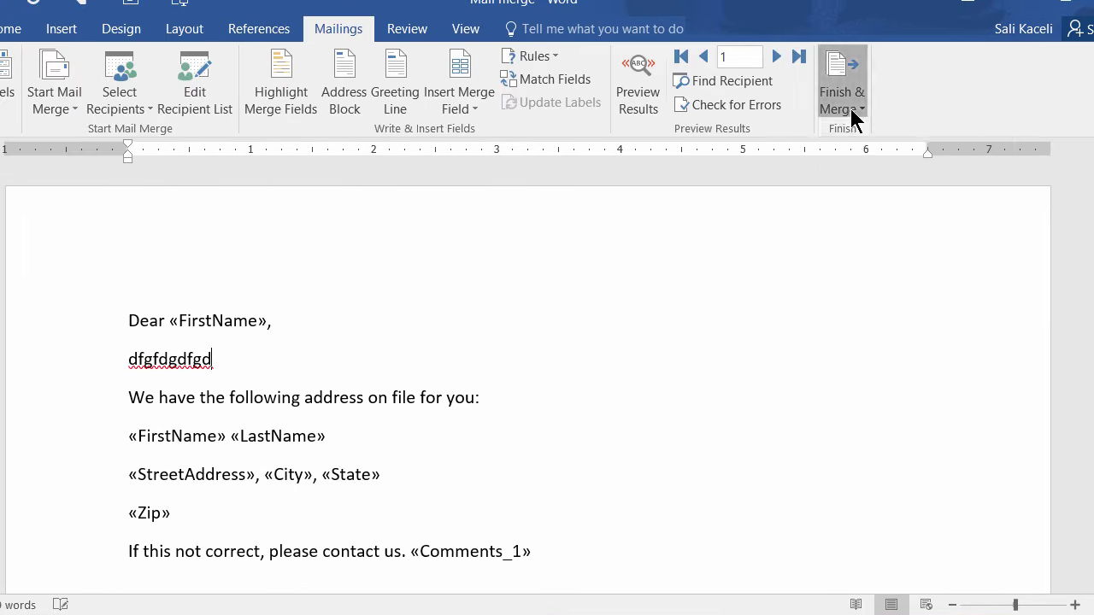
{"action": "left_click", "coordinate": [846, 101]}
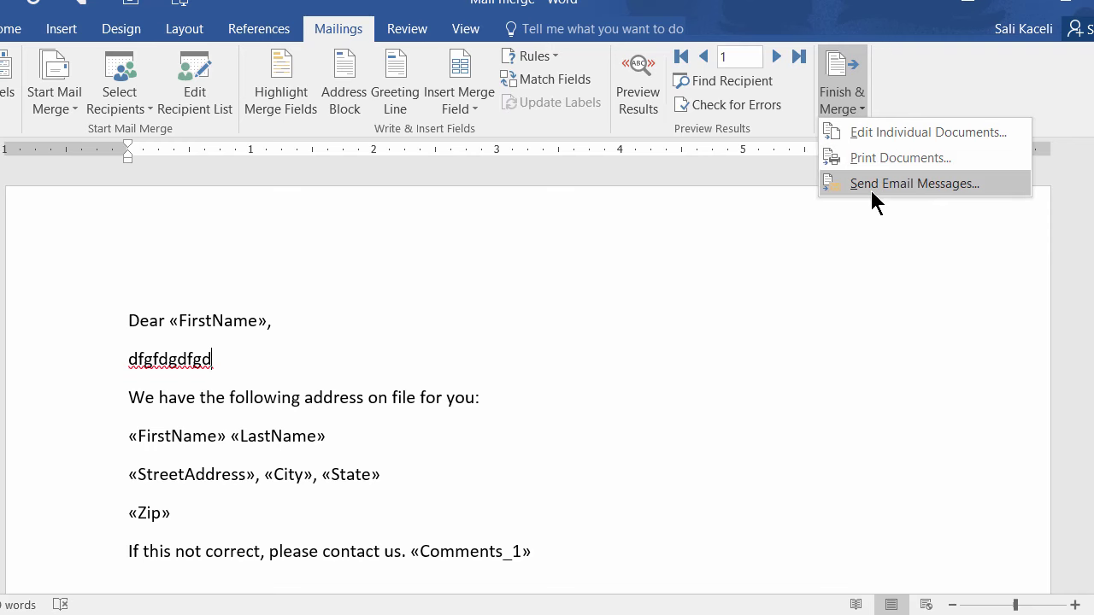
Step: Address the e-mail merge to the Email field, then show the Basic Calculations expense table in Excel
{"action": "left_click", "coordinate": [881, 186]}
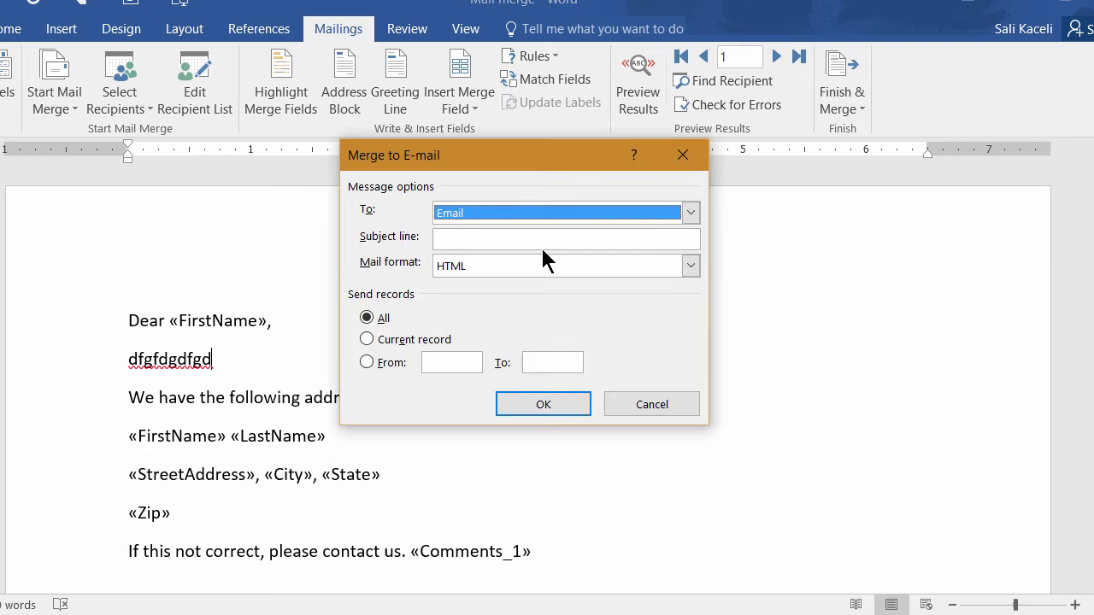
{"action": "left_click", "coordinate": [480, 241]}
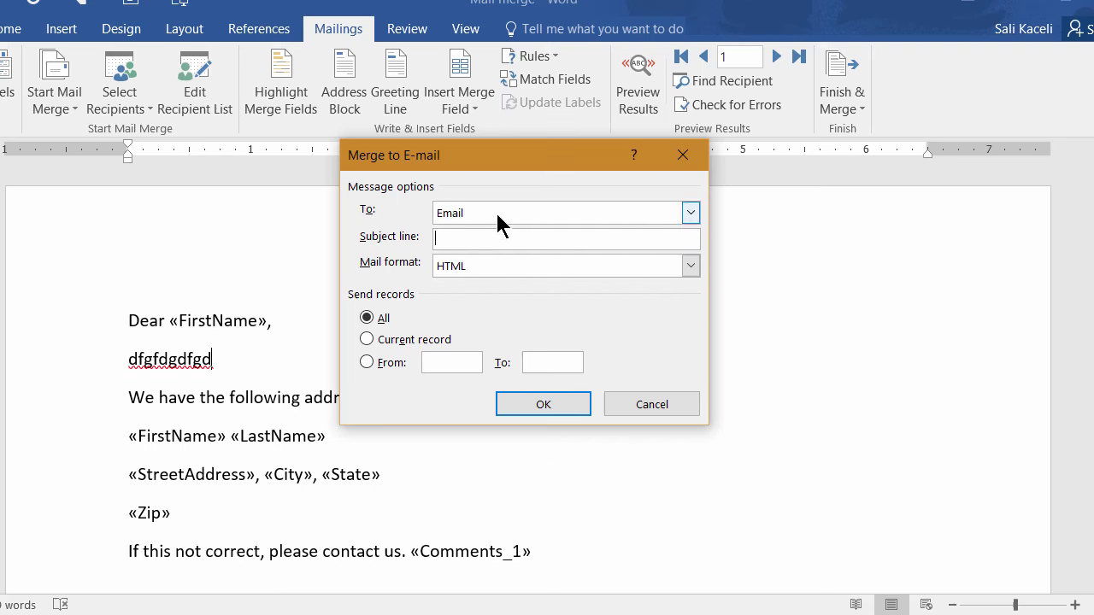
{"action": "left_click", "coordinate": [691, 212]}
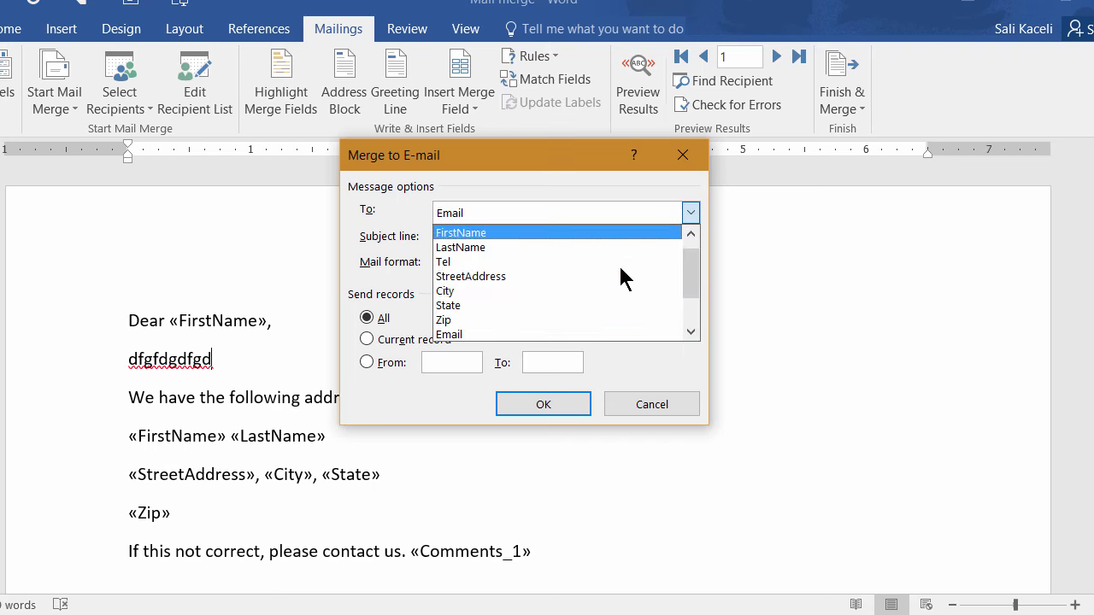
{"action": "left_click", "coordinate": [458, 341]}
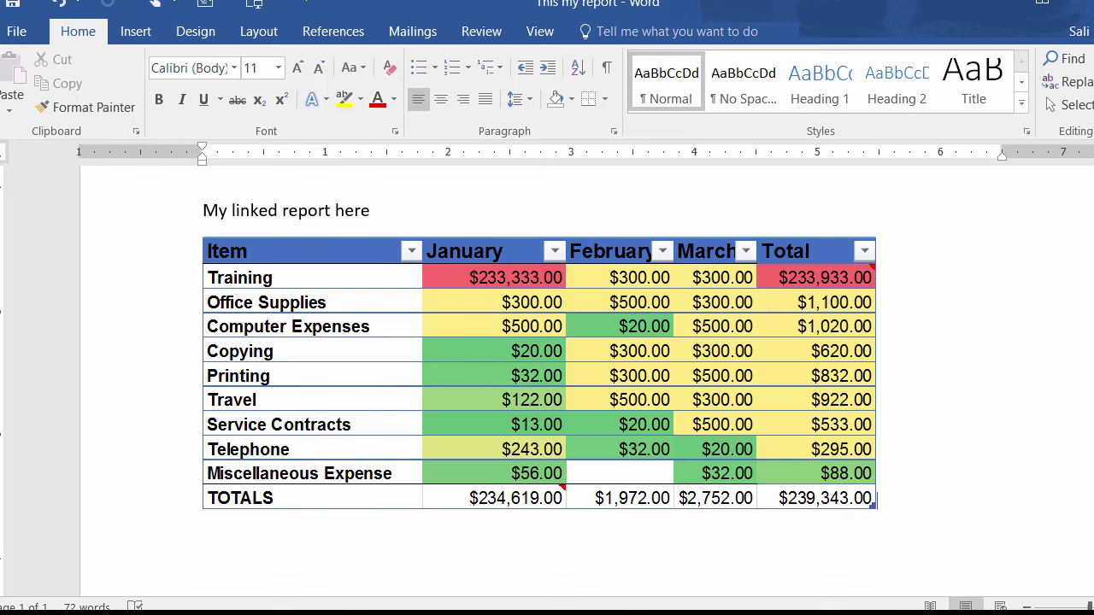
{"action": "mouse_move", "coordinate": [488, 599]}
{"action": "left_click", "coordinate": [405, 553]}
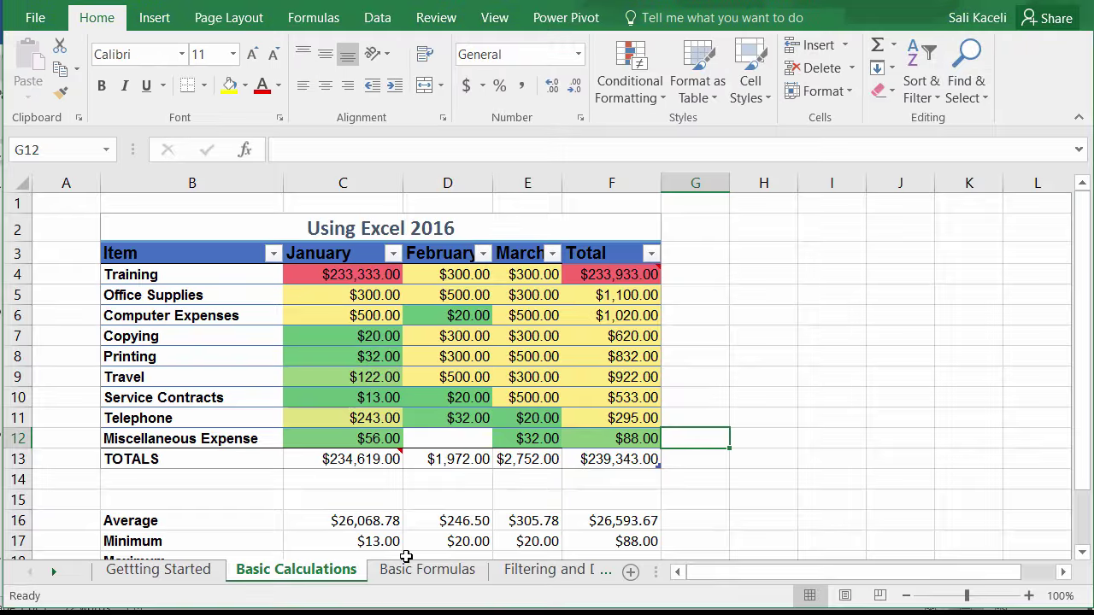